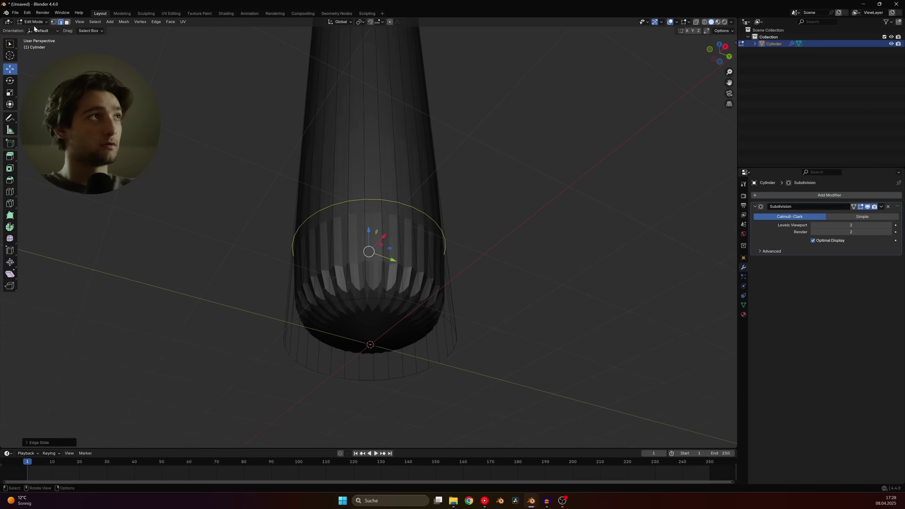
- Inset the bottom cap face of the cylinder in face select mode
{"action": "left_click", "coordinate": [67, 22]}
{"action": "left_click", "coordinate": [370, 347]}
{"action": "key", "text": "i"}
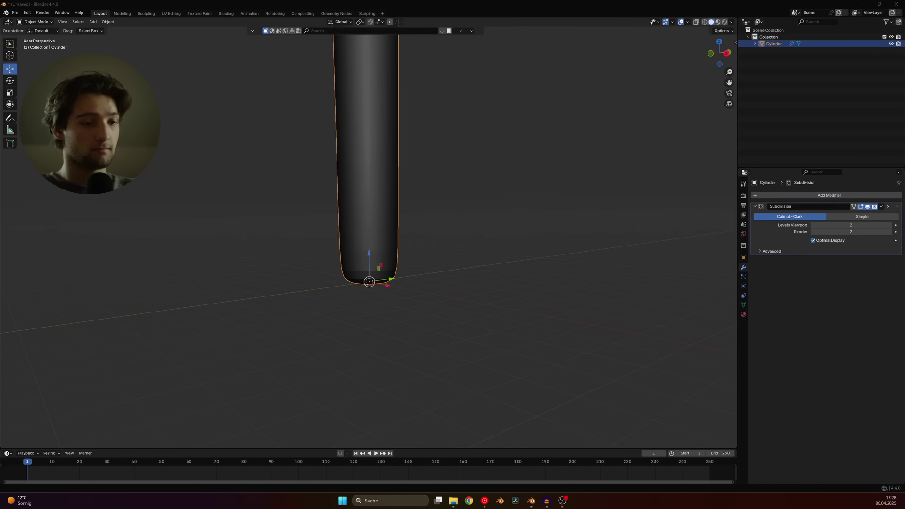
- Scale the face loop around the cylinder's bottom end horizontally, excluding the Z axis
{"action": "key", "text": "Tab"}
{"action": "left_click", "coordinate": [368, 264], "text": "alt"}
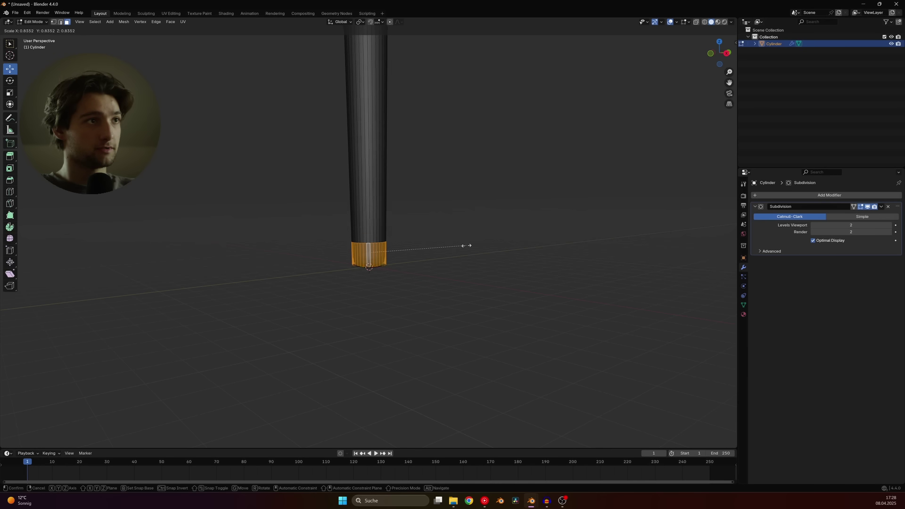
{"action": "key", "text": "s"}
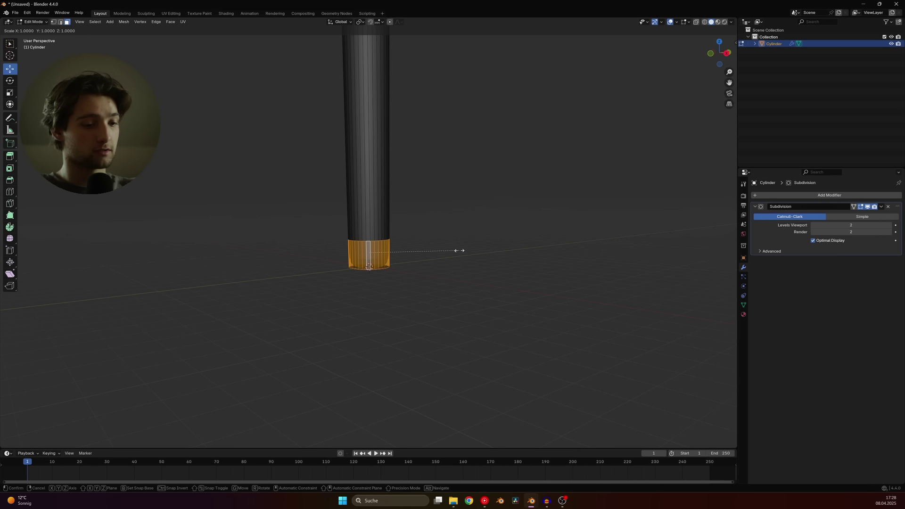
{"action": "key", "text": "shift+z"}
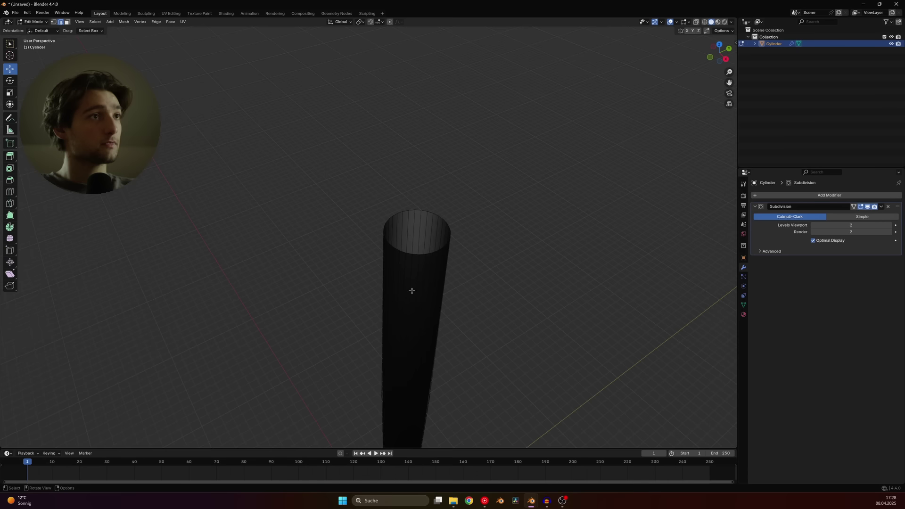
- Extrude the cylinder's open top edge loop in place and scale it inward to about 0.9
{"action": "middle_click_drag", "start_coordinate": [412, 291], "coordinate": [393, 271]}
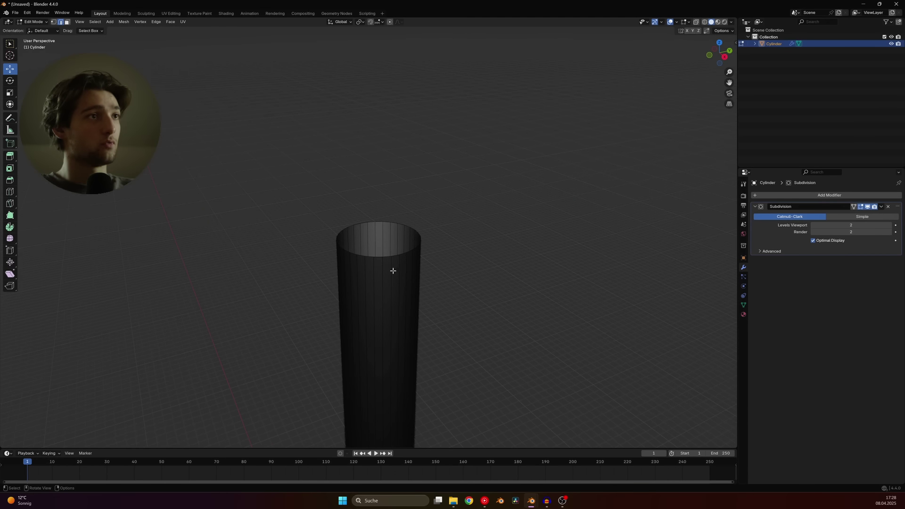
{"action": "left_click", "coordinate": [386, 257], "text": "alt"}
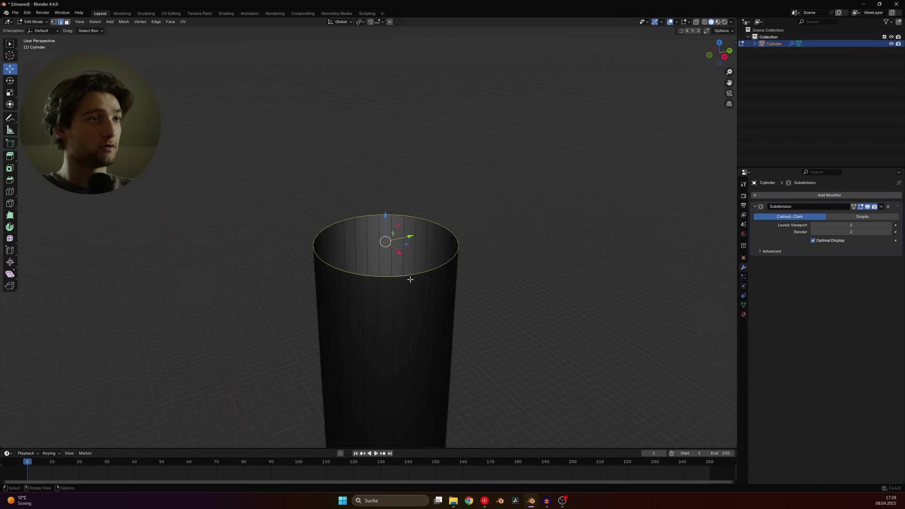
{"action": "scroll", "coordinate": [458, 278], "scroll_direction": "up", "scroll_amount": 2}
{"action": "key", "text": "e"}
{"action": "right_click", "coordinate": [493, 233]}
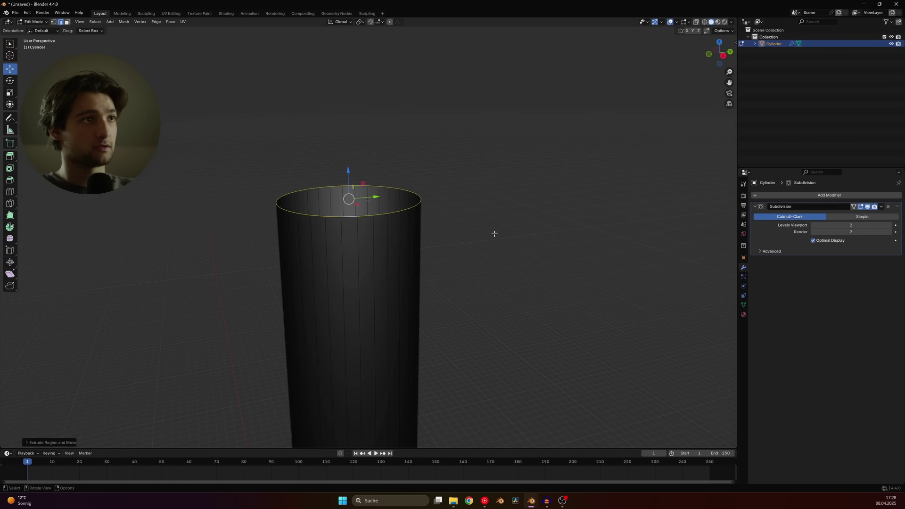
{"action": "key", "text": "s"}
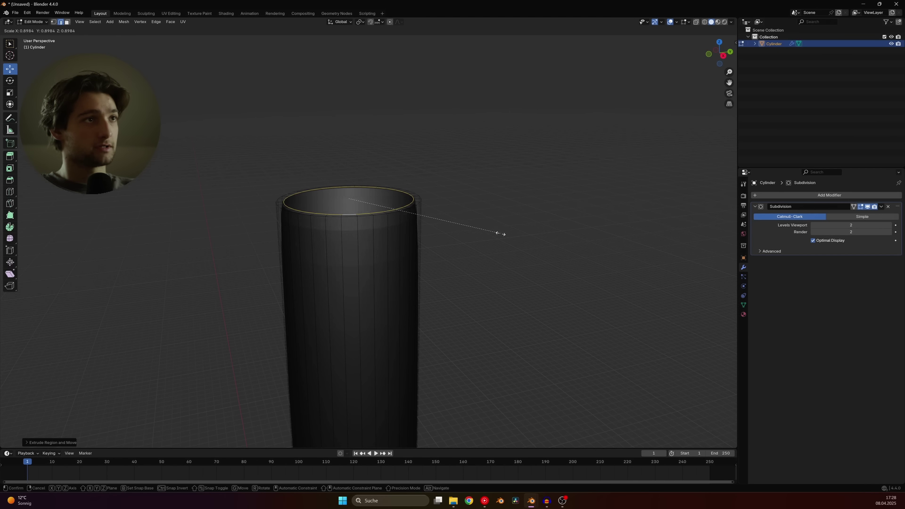
{"action": "left_click", "coordinate": [522, 235]}
- Extrude the top edge loop upward in successive stages to form three stacked bands above the handle
{"action": "key", "text": "e"}
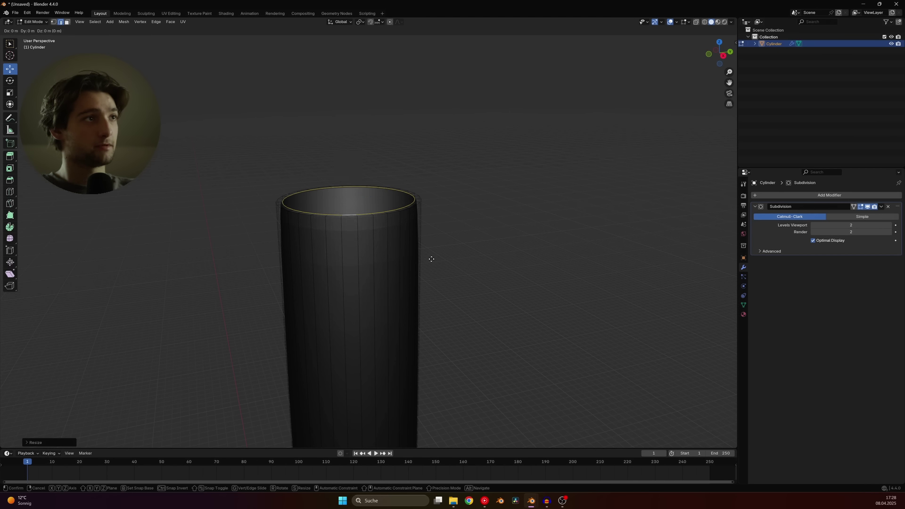
{"action": "right_click", "coordinate": [430, 213]}
{"action": "left_click_drag", "start_coordinate": [350, 173], "coordinate": [350, 135]}
{"action": "scroll", "coordinate": [360, 160], "scroll_direction": "down", "scroll_amount": 2}
{"action": "middle_click_drag", "start_coordinate": [375, 186], "coordinate": [392, 237], "text": "shift"}
{"action": "key", "text": "e"}
{"action": "right_click", "coordinate": [376, 215]}
{"action": "key", "text": "e"}
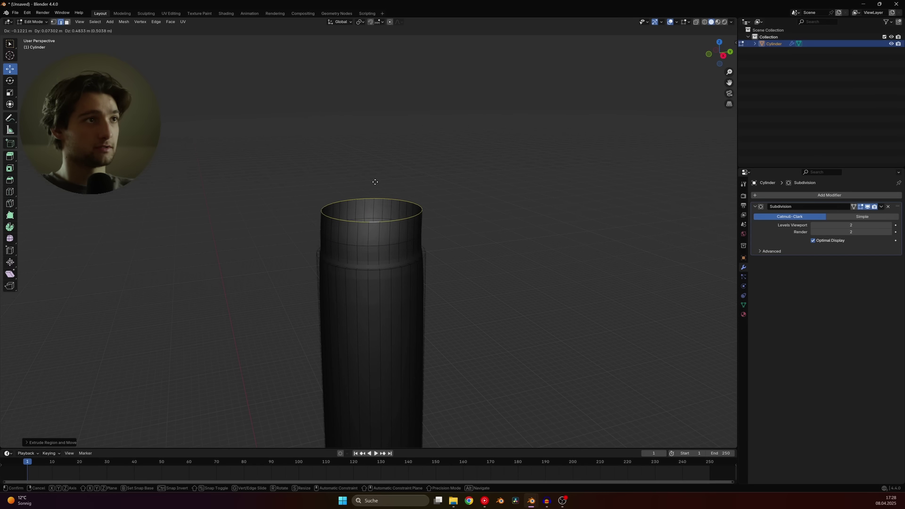
{"action": "right_click", "coordinate": [372, 181]}
{"action": "left_click_drag", "start_coordinate": [370, 202], "coordinate": [372, 140]}
- Extrude the middle band's face loop and scale it slightly outward, excluding Z, to form a raised ring
{"action": "key", "text": "3"}
{"action": "left_click", "coordinate": [379, 226], "text": "alt"}
{"action": "scroll", "coordinate": [374, 212], "scroll_direction": "up", "scroll_amount": 1}
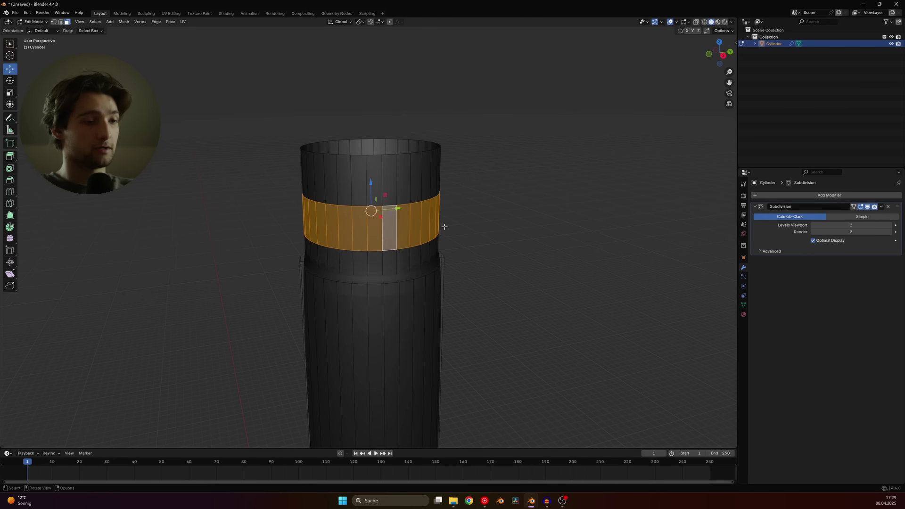
{"action": "key", "text": "e"}
{"action": "right_click", "coordinate": [471, 218]}
{"action": "key", "text": "s"}
{"action": "key", "text": "shift+z"}
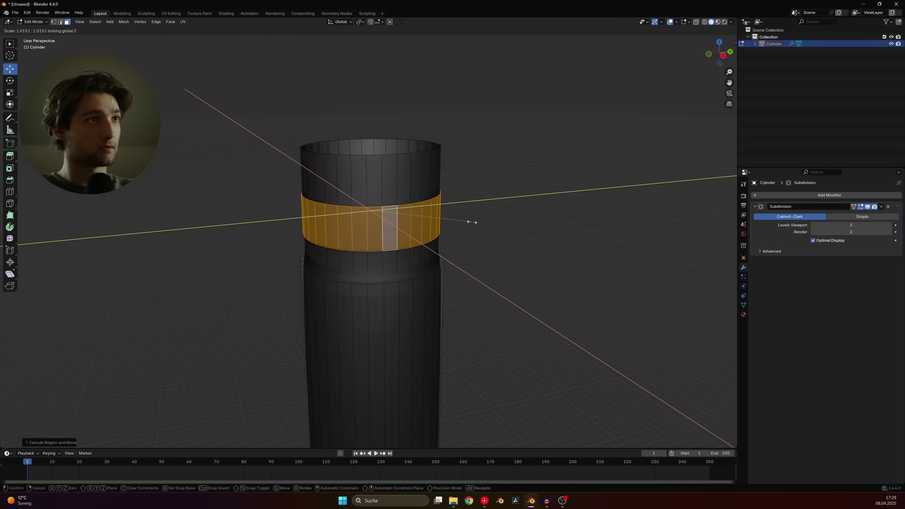
{"action": "left_click", "coordinate": [468, 224]}
- Add supporting loop cuts directly above and directly below the raised ring, slid close to its edges
{"action": "key", "text": "ctrl+r"}
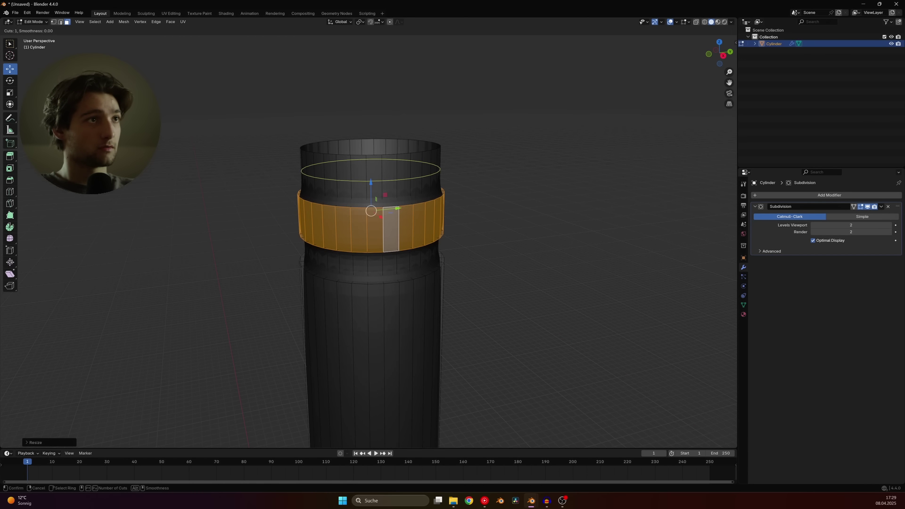
{"action": "left_click", "coordinate": [413, 196]}
{"action": "left_click", "coordinate": [412, 251]}
{"action": "middle_click_drag", "start_coordinate": [412, 250], "coordinate": [390, 161]}
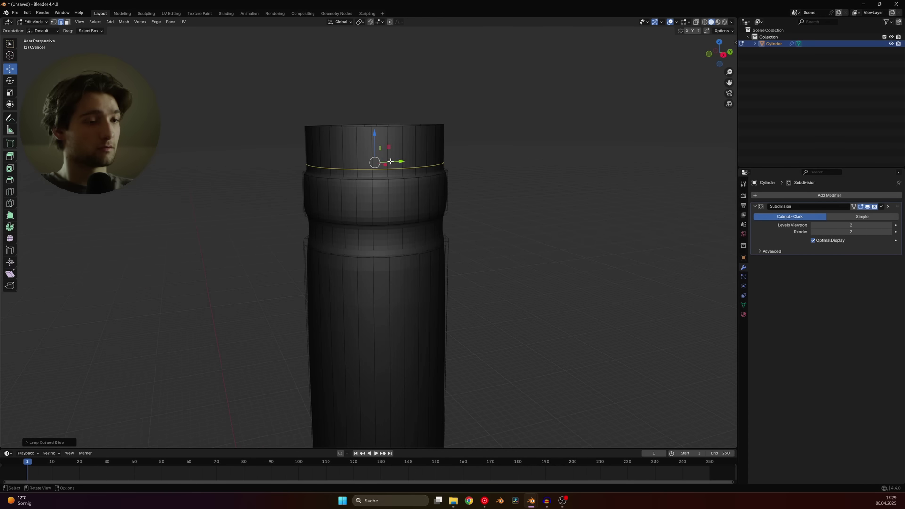
{"action": "scroll", "coordinate": [420, 246], "scroll_direction": "up", "scroll_amount": 4}
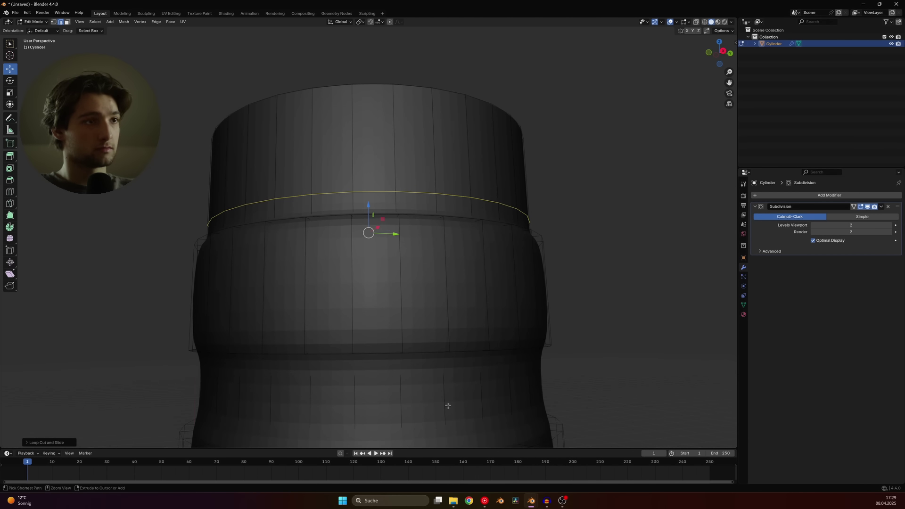
{"action": "key", "text": "ctrl+r"}
{"action": "left_click", "coordinate": [448, 404]}
{"action": "left_click", "coordinate": [461, 369]}
{"action": "scroll", "coordinate": [398, 218], "scroll_direction": "down", "scroll_amount": 2}
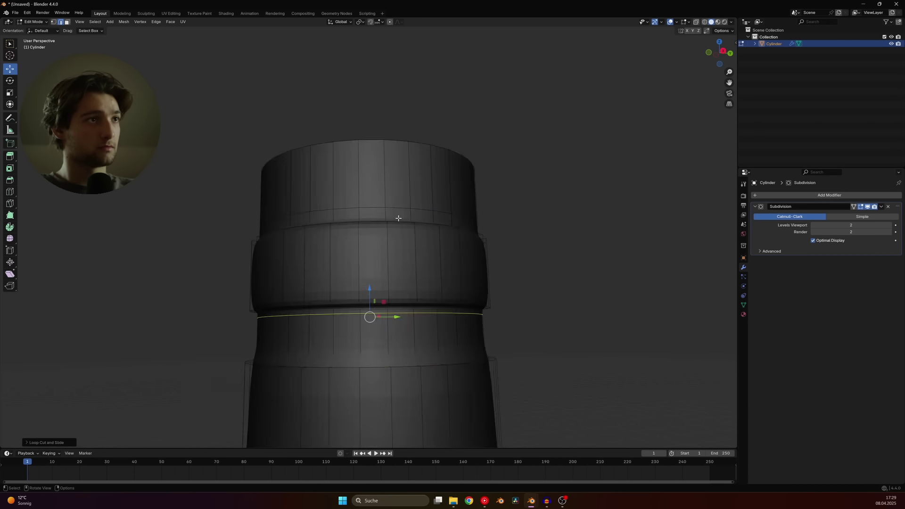
{"action": "scroll", "coordinate": [398, 218], "scroll_direction": "down", "scroll_amount": 2}
{"action": "middle_click_drag", "start_coordinate": [398, 218], "coordinate": [385, 258]}
{"action": "key", "text": "space"}
{"action": "left_click", "coordinate": [384, 224]}
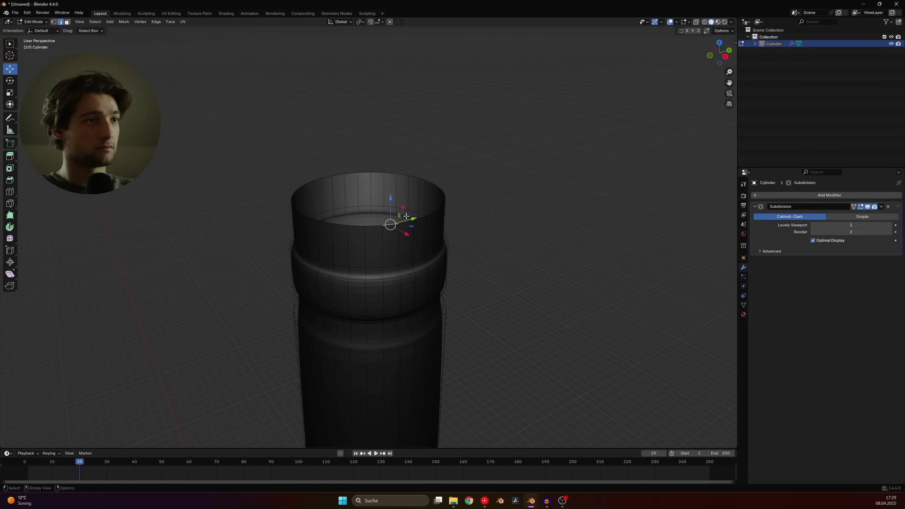
{"action": "left_click", "coordinate": [355, 453]}
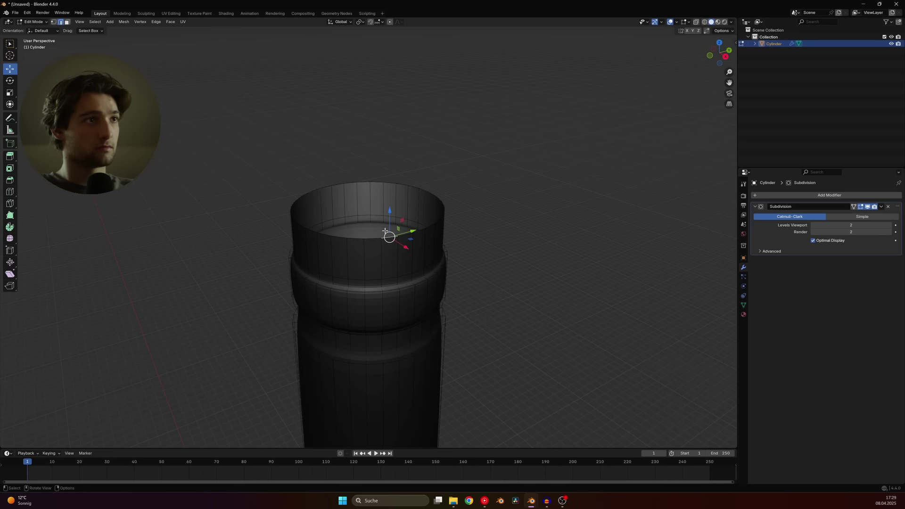
{"action": "key", "text": "space"}
{"action": "key", "text": "space"}
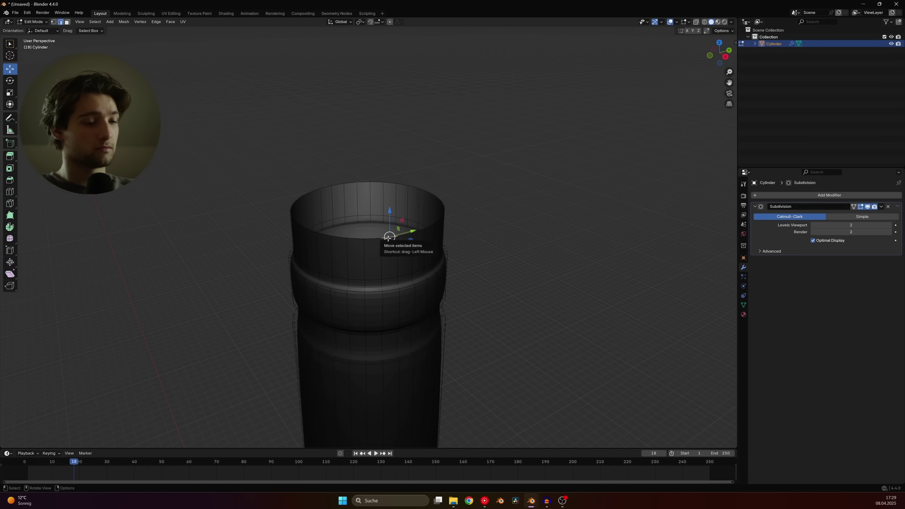
- Select the open top edge loop and move it up along Z to lengthen the upper section
{"action": "left_click", "coordinate": [385, 225], "text": "alt"}
{"action": "left_click_drag", "start_coordinate": [366, 181], "coordinate": [368, 143]}
{"action": "middle_click_drag", "start_coordinate": [398, 254], "coordinate": [390, 238]}
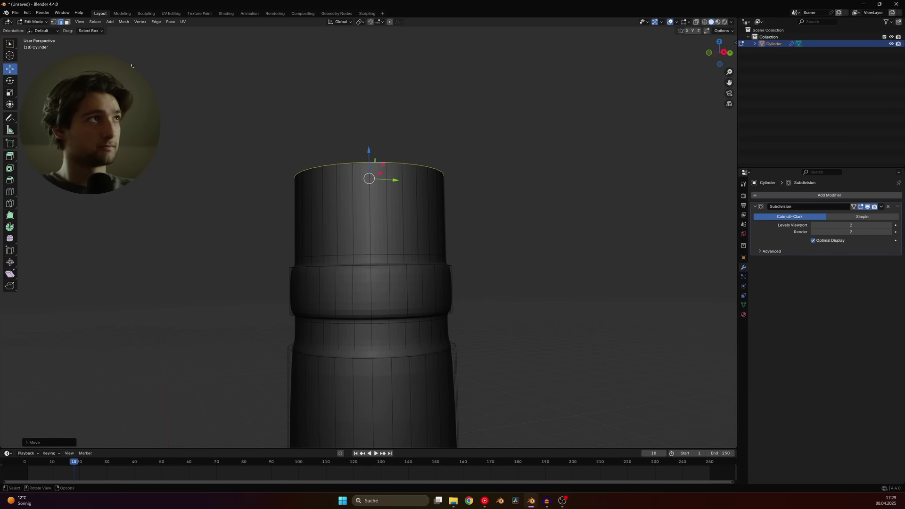
- Extrude the upper section's face loop, scale it outward excluding Z, and taper the section by shrinking its top edge loop
{"action": "left_click", "coordinate": [67, 22]}
{"action": "left_click", "coordinate": [369, 212], "text": "alt"}
{"action": "key", "text": "e"}
{"action": "right_click", "coordinate": [488, 225]}
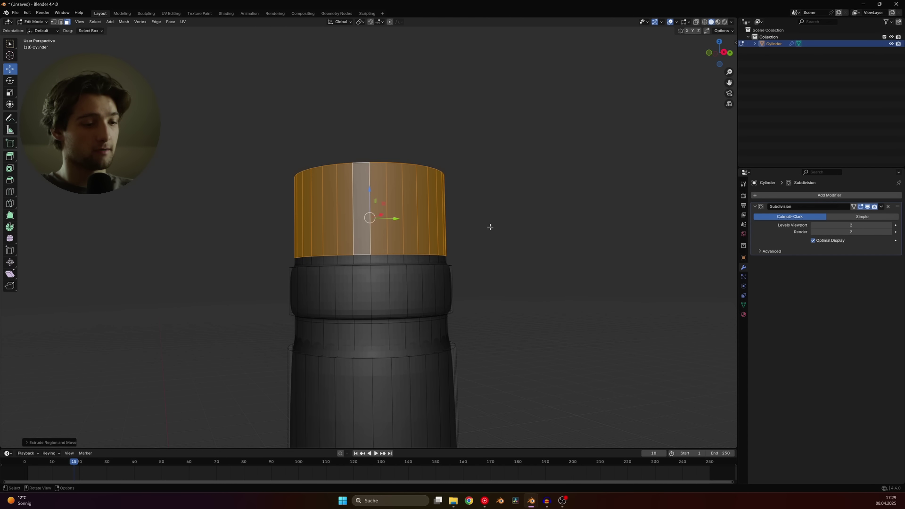
{"action": "key", "text": "s"}
{"action": "key", "text": "shift+z"}
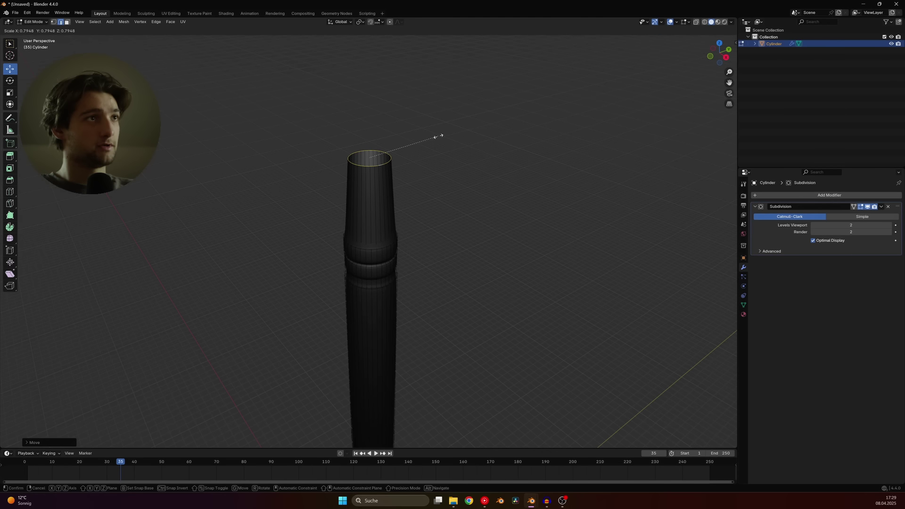
{"action": "left_click", "coordinate": [382, 140]}
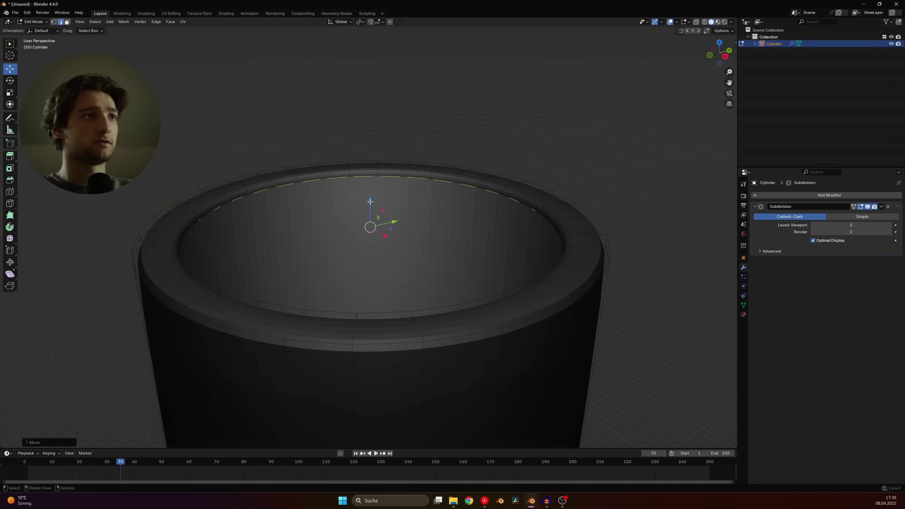
- Return to Object Mode and save the file as "brush tutorial.blend" in the Brush_Tutorial folder
{"action": "key", "text": "Tab"}
{"action": "scroll", "coordinate": [456, 222], "scroll_direction": "down", "scroll_amount": 6}
{"action": "left_click", "coordinate": [410, 251]}
{"action": "middle_click_drag", "start_coordinate": [411, 251], "coordinate": [372, 271]}
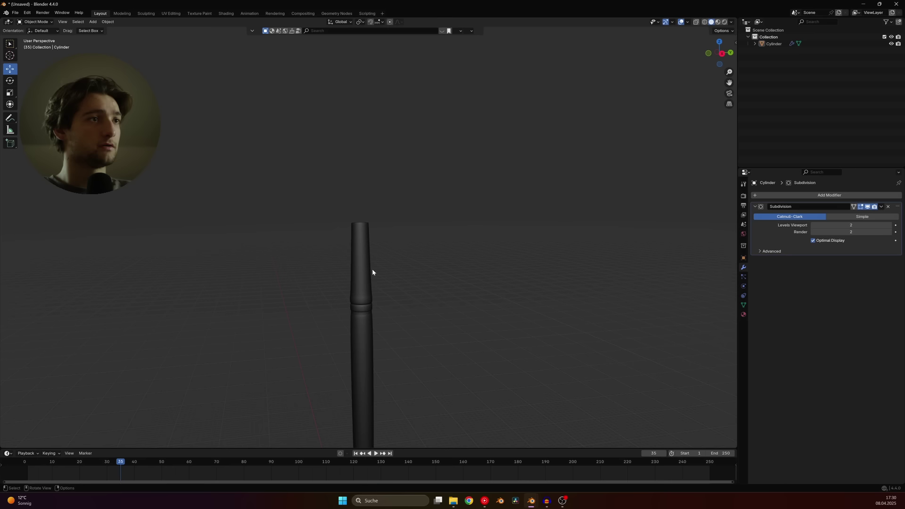
{"action": "left_click", "coordinate": [370, 331]}
{"action": "key", "text": "ctrl+s"}
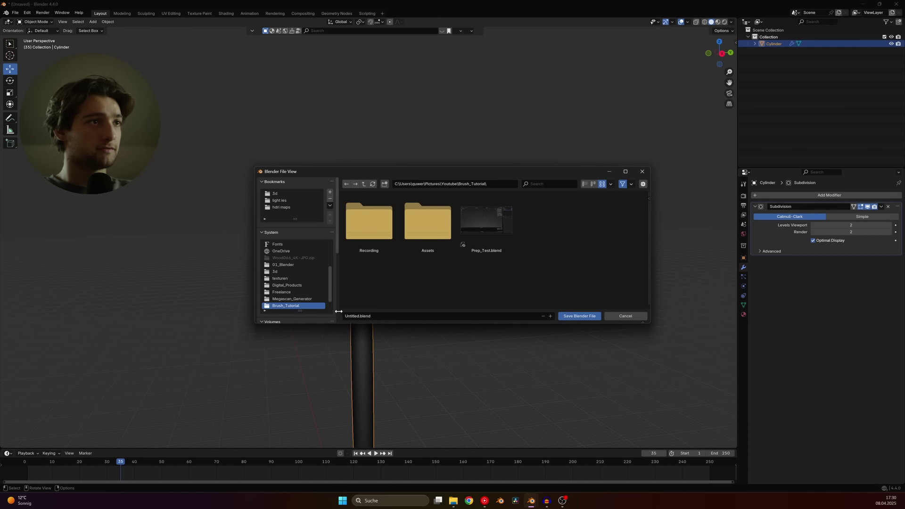
{"action": "double_click", "coordinate": [353, 316]}
{"action": "type", "text": "brush"}
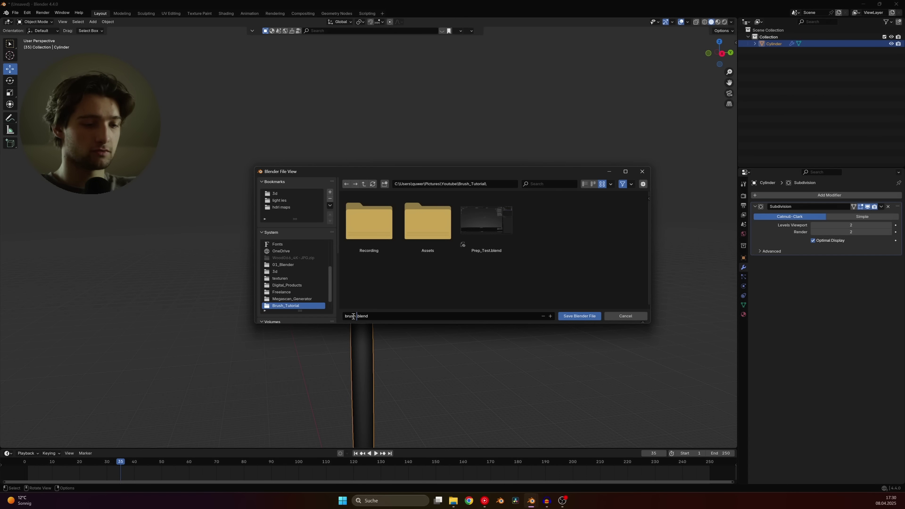
{"action": "type", "text": " tutorial"}
{"action": "left_click", "coordinate": [584, 315]}
- Snap the 3D cursor to the selected edge loop at the brush's top opening and return to Object Mode
{"action": "key", "text": "Tab"}
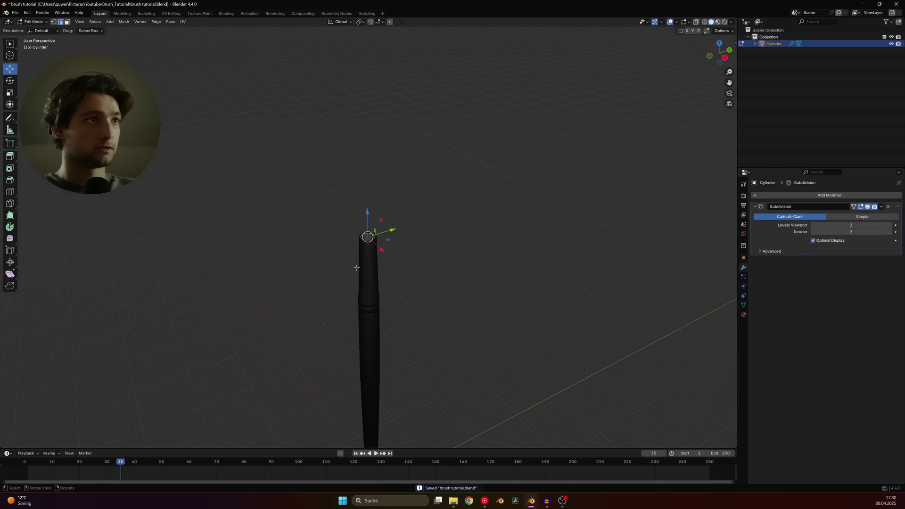
{"action": "key", "text": "shift+s"}
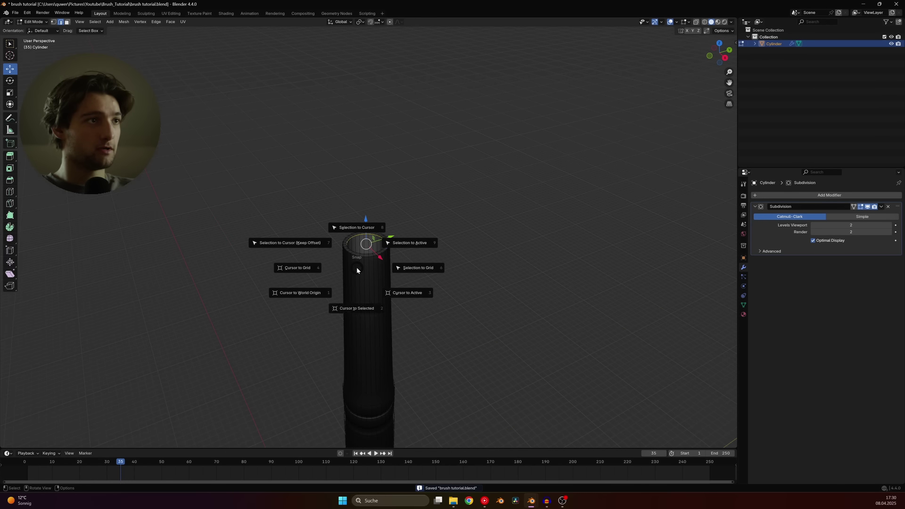
{"action": "left_click", "coordinate": [365, 304]}
{"action": "key", "text": "Tab"}
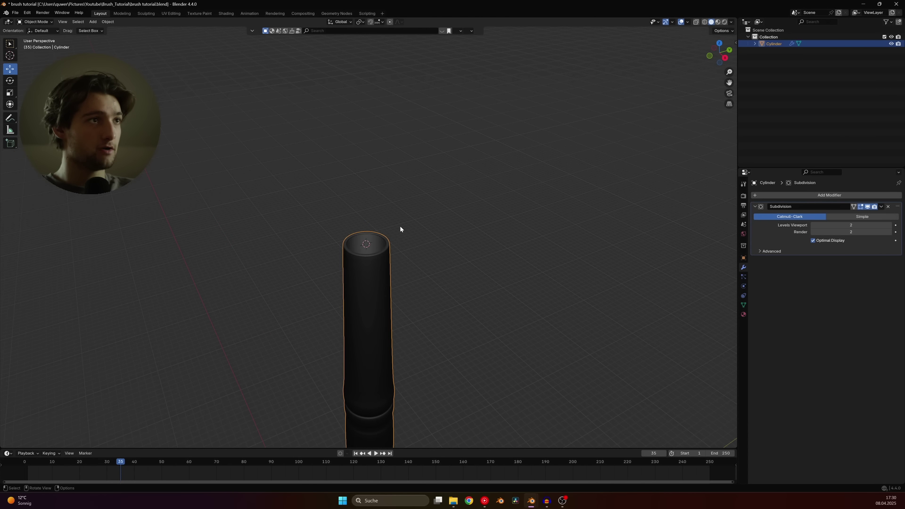
- Add a Bézier curve at the 3D cursor and rotate its points 90° around the Y axis in Edit Mode
{"action": "key", "text": "shift+a"}
{"action": "mouse_move", "coordinate": [400, 226]}
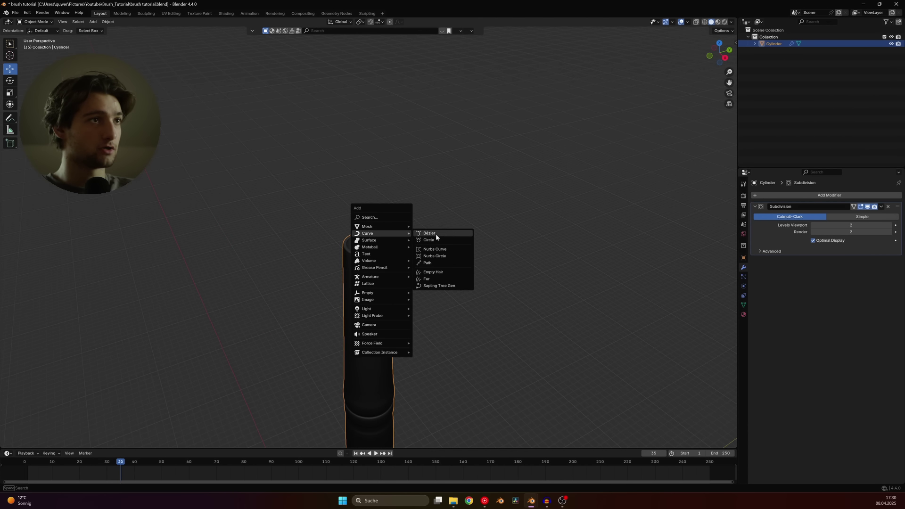
{"action": "left_click", "coordinate": [436, 233]}
{"action": "key", "text": "Tab"}
{"action": "scroll", "coordinate": [411, 270], "scroll_direction": "up", "scroll_amount": 3}
{"action": "type", "text": "r"}
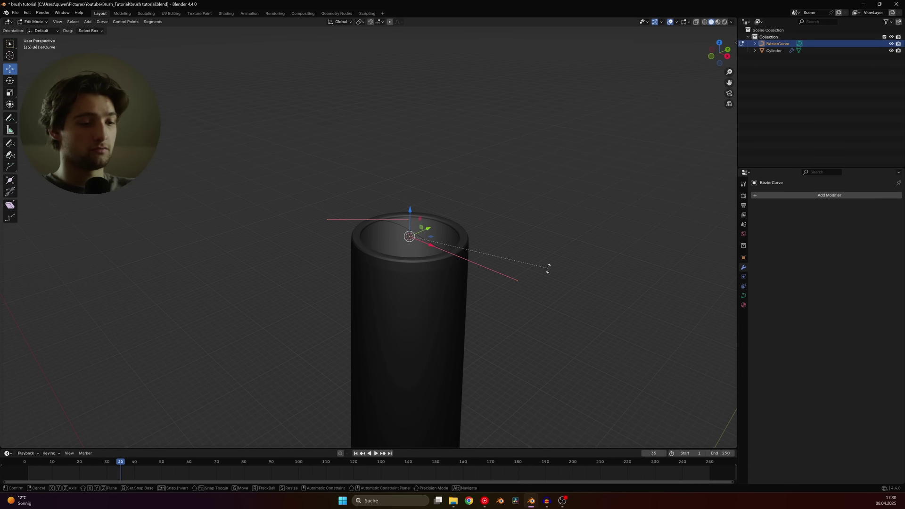
{"action": "type", "text": "y90"}
{"action": "key", "text": "Return"}
- Move the curve's points up along Z so the curve's lower end sits at the brush opening
{"action": "middle_click_drag", "start_coordinate": [547, 269], "coordinate": [360, 180]}
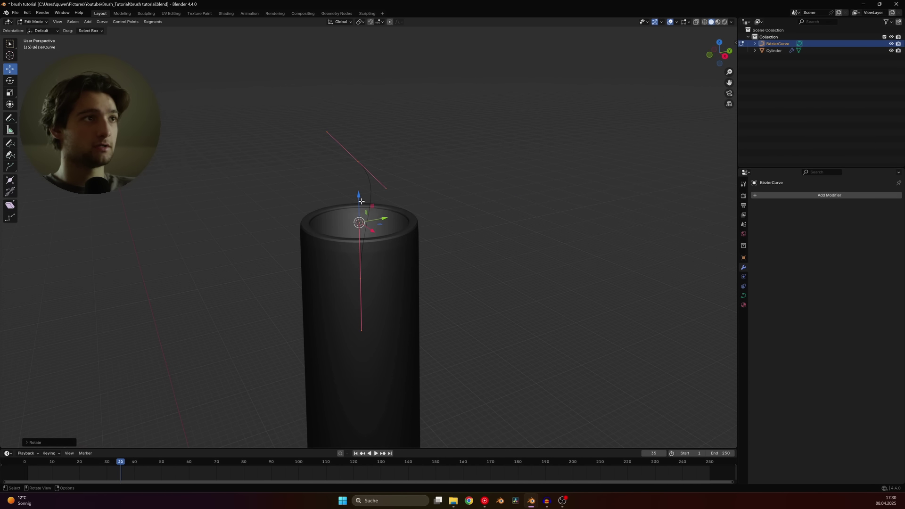
{"action": "key", "text": "g"}
{"action": "key", "text": "z"}
{"action": "key", "text": "Return"}
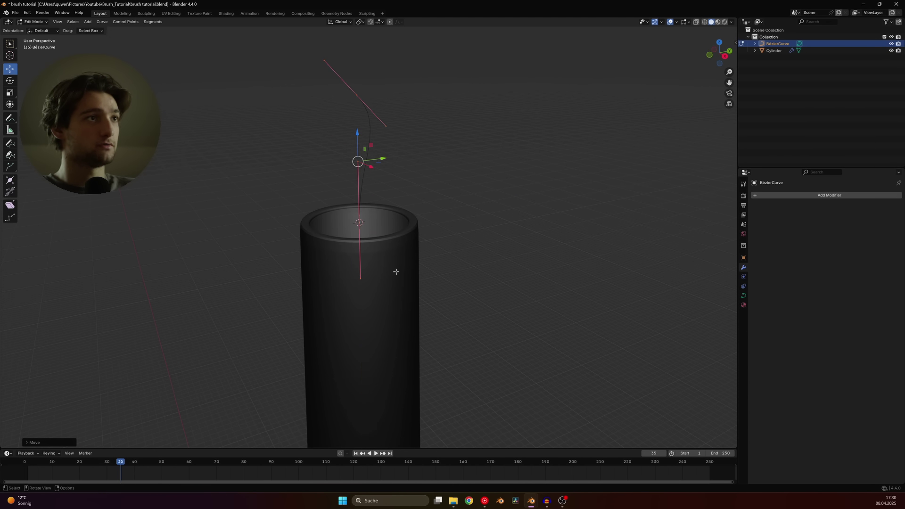
- Set the transform pivot to 3D Cursor and scale the curve's points to 0 along Y to straighten the curve
{"action": "middle_click_drag", "start_coordinate": [405, 221], "coordinate": [297, 83]}
{"action": "left_click", "coordinate": [362, 23]}
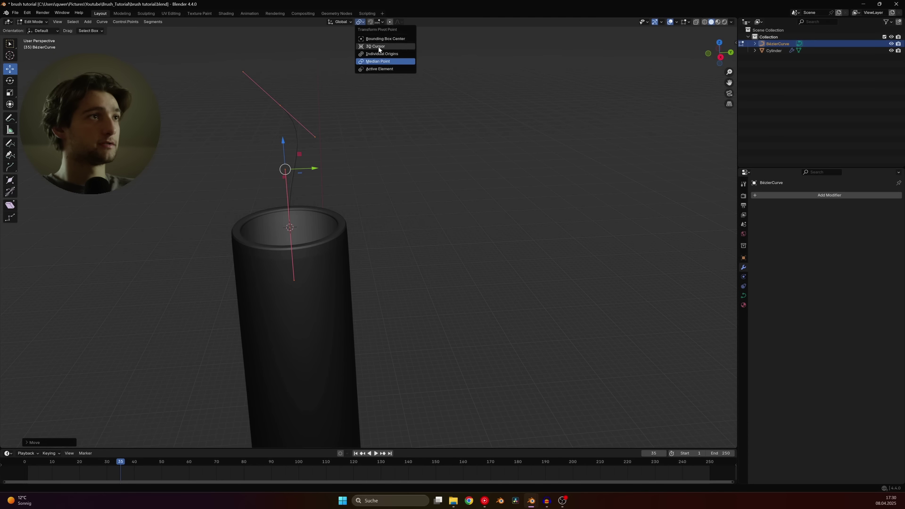
{"action": "left_click", "coordinate": [377, 47]}
{"action": "middle_click_drag", "start_coordinate": [359, 168], "coordinate": [391, 178], "text": "shift"}
{"action": "type", "text": "sy"}
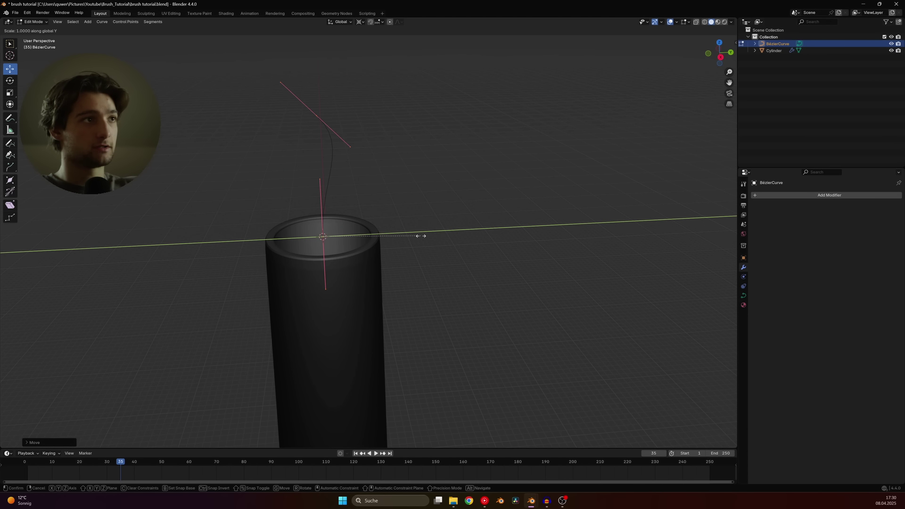
{"action": "type", "text": "0"}
{"action": "key", "text": "Return"}
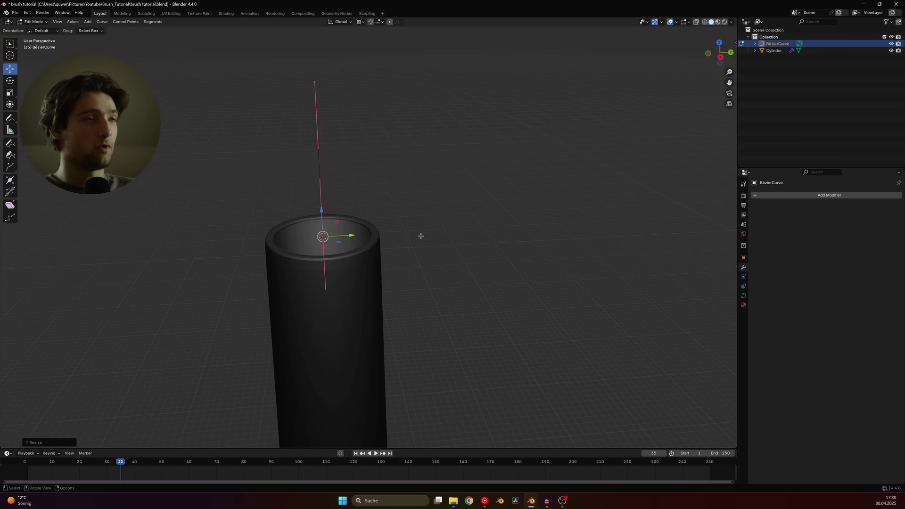
- Set the pivot back to Median Point, raise the curve's upper point along Z, and scale its handles
{"action": "middle_click_drag", "start_coordinate": [413, 234], "coordinate": [312, 107]}
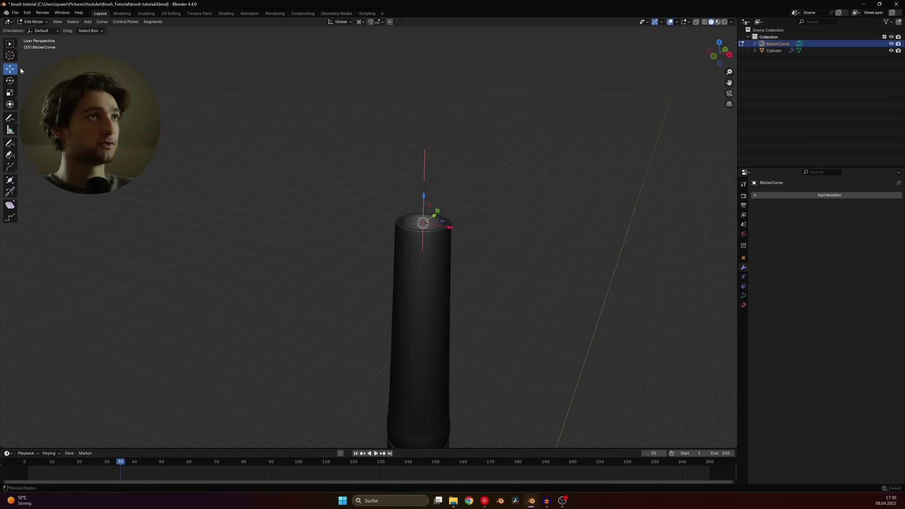
{"action": "left_click", "coordinate": [362, 23]}
{"action": "left_click", "coordinate": [378, 60]}
{"action": "left_click", "coordinate": [424, 164]}
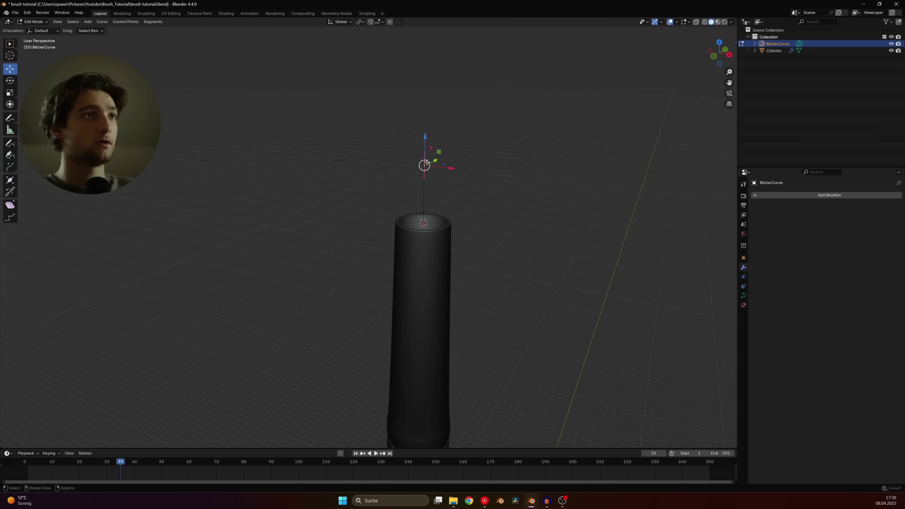
{"action": "left_click_drag", "start_coordinate": [425, 133], "coordinate": [425, 130]}
{"action": "left_click_drag", "start_coordinate": [426, 61], "coordinate": [426, 60]}
{"action": "scroll", "coordinate": [425, 62], "scroll_direction": "down", "scroll_amount": 2}
{"action": "left_click_drag", "start_coordinate": [406, 111], "coordinate": [406, 104]}
{"action": "key", "text": "s"}
{"action": "left_click", "coordinate": [540, 162]}
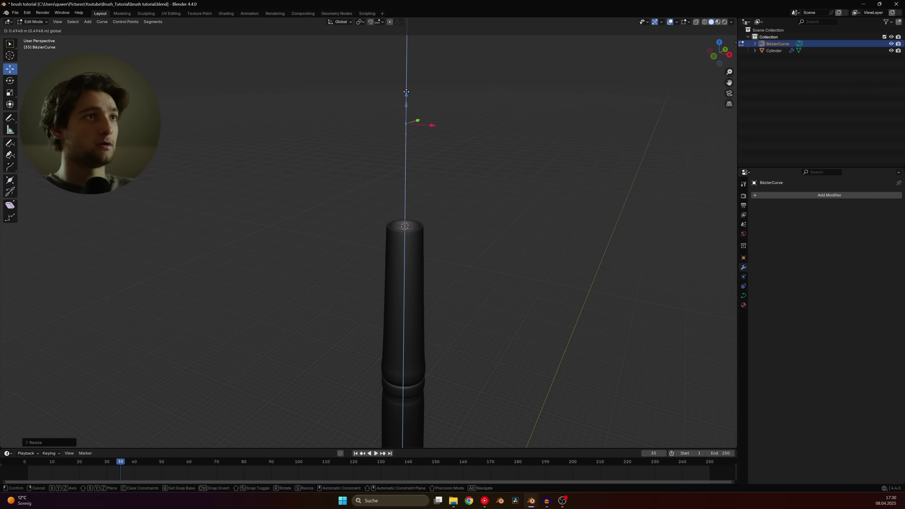
- Return to Object Mode and save the file
{"action": "key", "text": "Tab"}
{"action": "scroll", "coordinate": [448, 198], "scroll_direction": "up", "scroll_amount": 3}
{"action": "key", "text": "ctrl+s"}
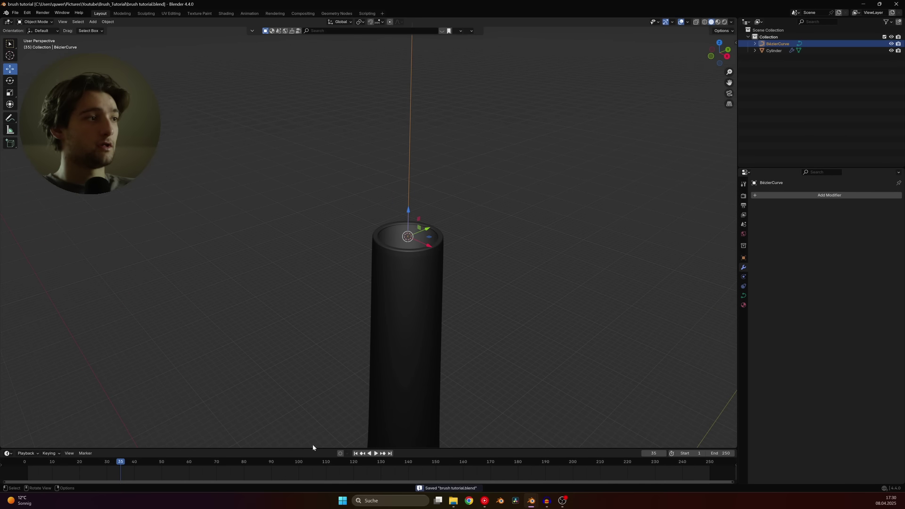
- Split off a Geometry Node Editor below the 3D viewport and create a new node tree for the curve
{"action": "left_click_drag", "start_coordinate": [8, 449], "coordinate": [8, 288]}
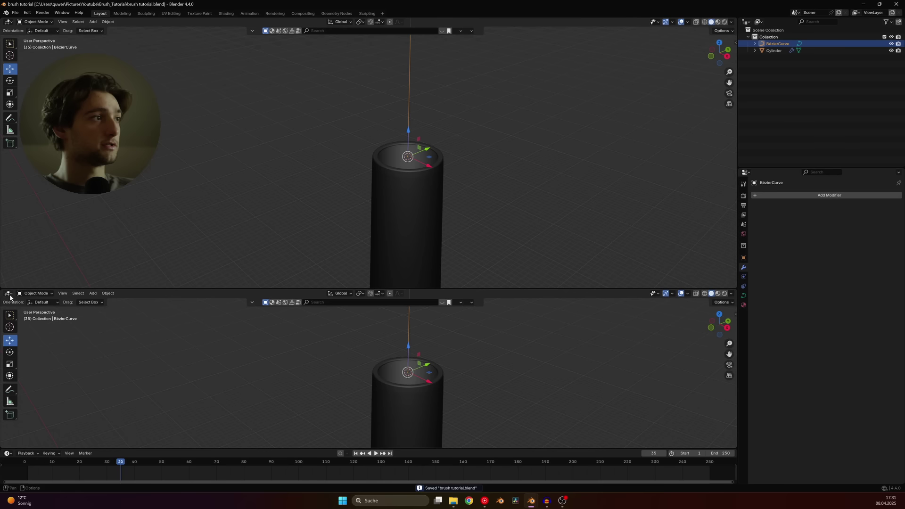
{"action": "left_click", "coordinate": [8, 293]}
{"action": "left_click", "coordinate": [34, 334]}
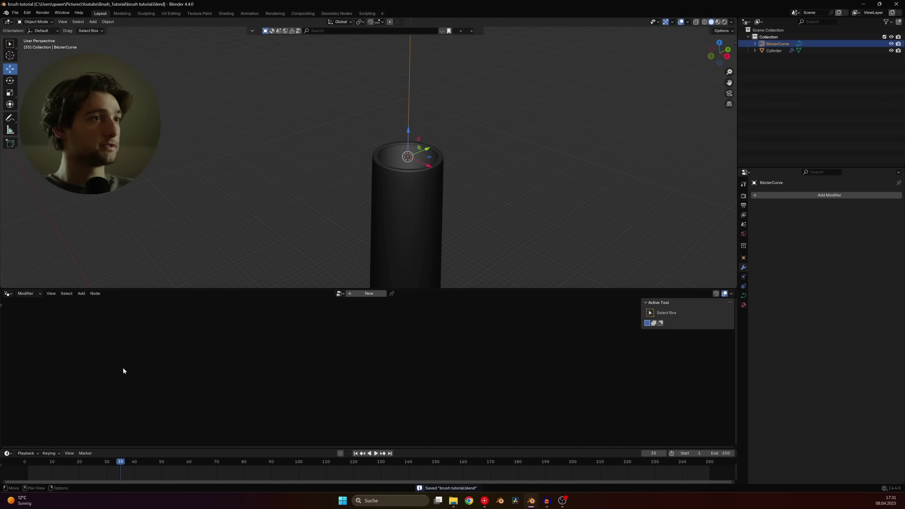
{"action": "left_click", "coordinate": [368, 294]}
{"action": "key", "text": "Home"}
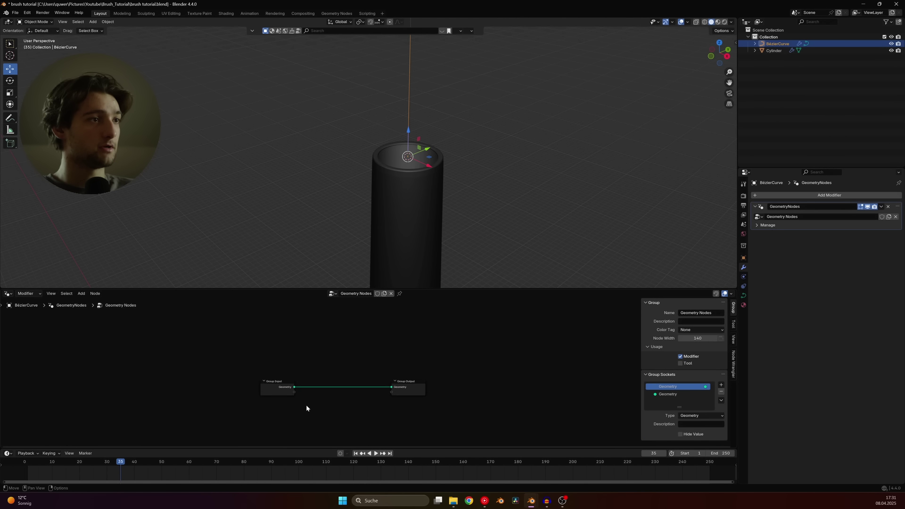
- Add a Mesh Circle node and connect its Mesh output to the Group Output's Geometry
{"action": "scroll", "coordinate": [358, 335], "scroll_direction": "down", "scroll_amount": 2}
{"action": "key", "text": "shift+a"}
{"action": "type", "text": "c"}
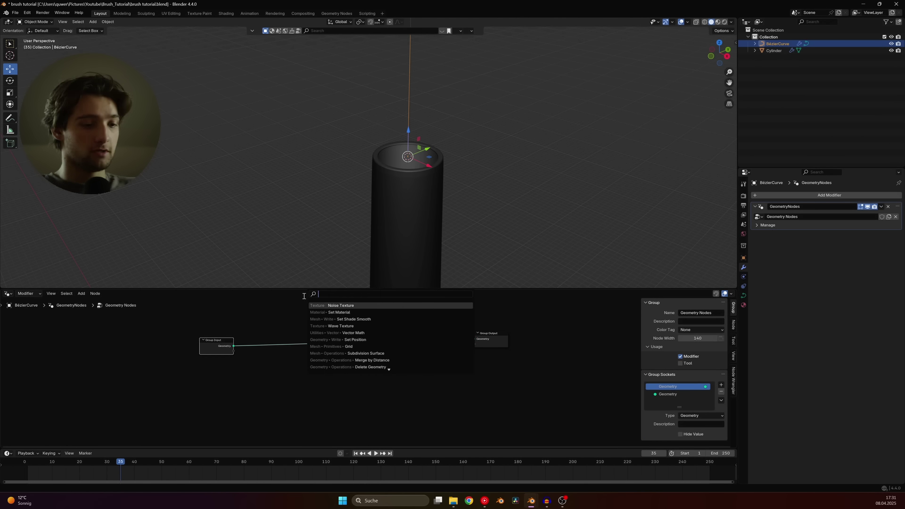
{"action": "type", "text": "ircle"}
{"action": "key", "text": "Return"}
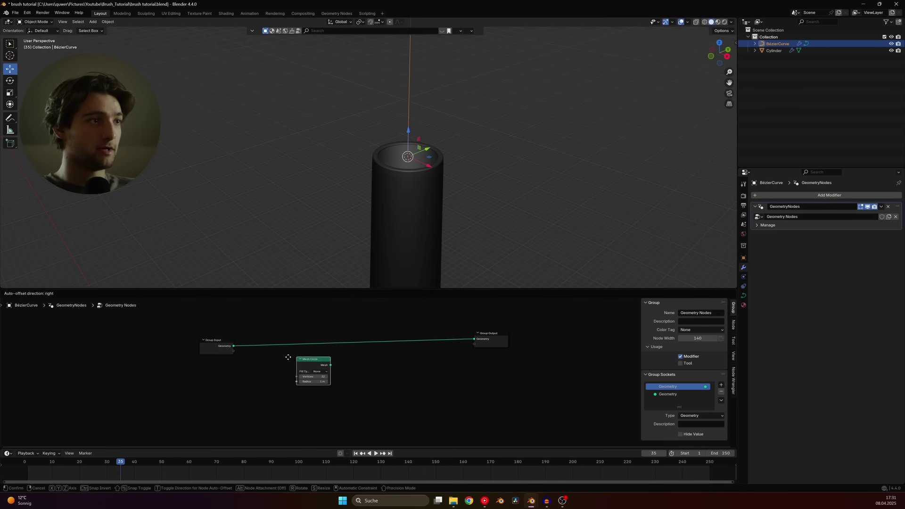
{"action": "left_click", "coordinate": [297, 370]}
{"action": "scroll", "coordinate": [283, 370], "scroll_direction": "up", "scroll_amount": 2}
{"action": "left_click_drag", "start_coordinate": [266, 373], "coordinate": [517, 332]}
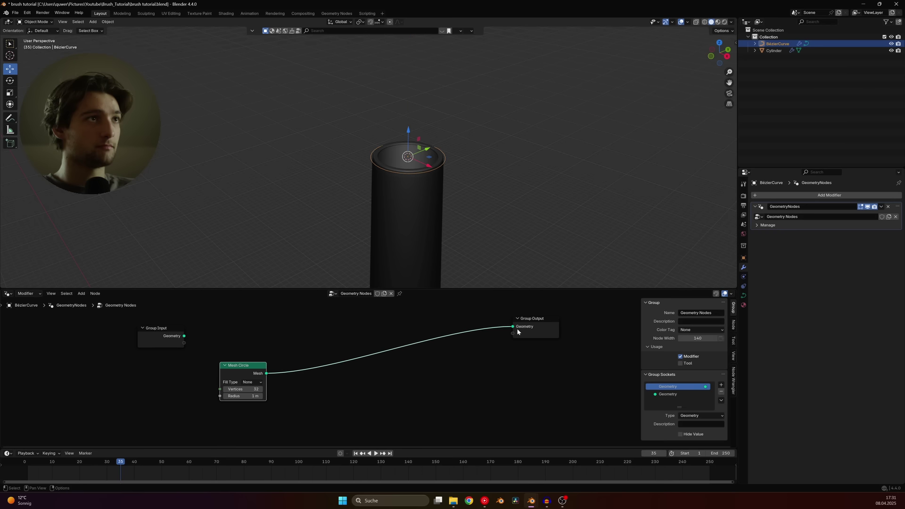
- Set the Mesh Circle's fill type to N-Gon and its radius to 0.83 m to fit the brush opening
{"action": "scroll", "coordinate": [333, 370], "scroll_direction": "up", "scroll_amount": 2}
{"action": "left_click", "coordinate": [221, 384]}
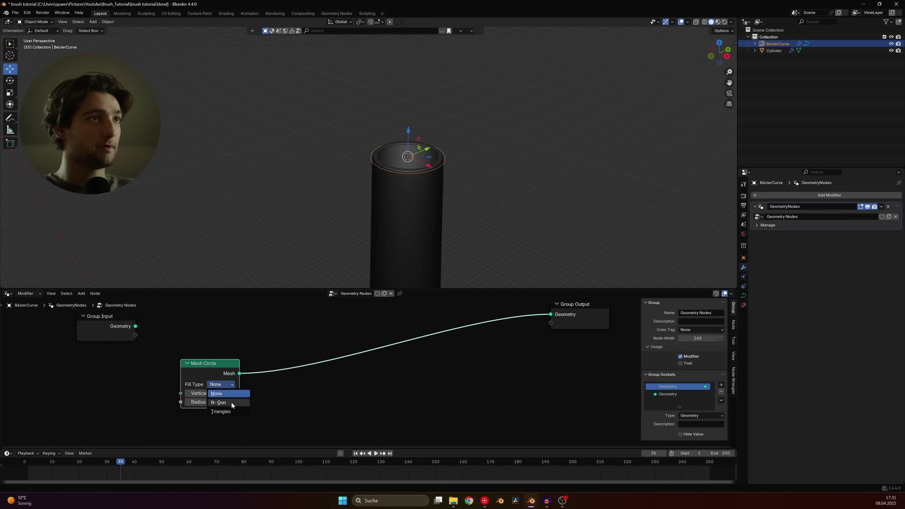
{"action": "left_click", "coordinate": [219, 394]}
{"action": "scroll", "coordinate": [314, 371], "scroll_direction": "up", "scroll_amount": 1}
{"action": "left_click_drag", "start_coordinate": [255, 393], "coordinate": [238, 393]}
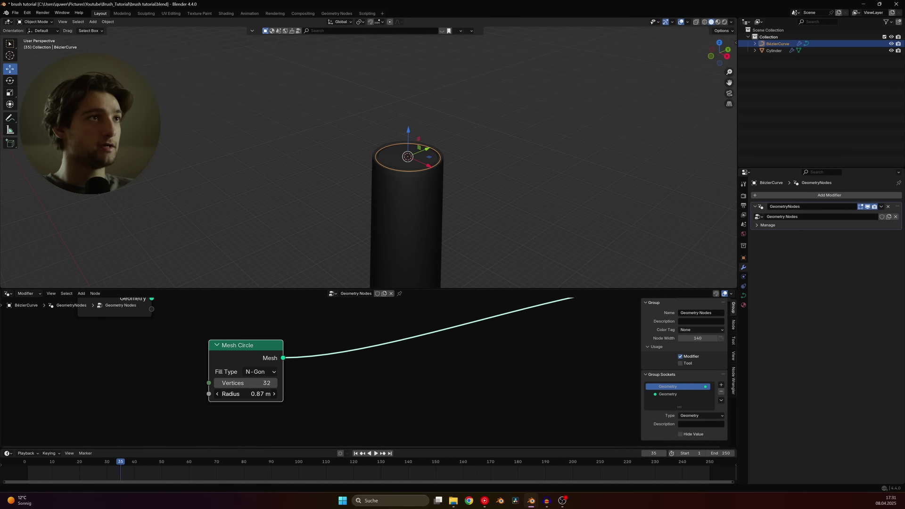
{"action": "scroll", "coordinate": [456, 158], "scroll_direction": "up", "scroll_amount": 6}
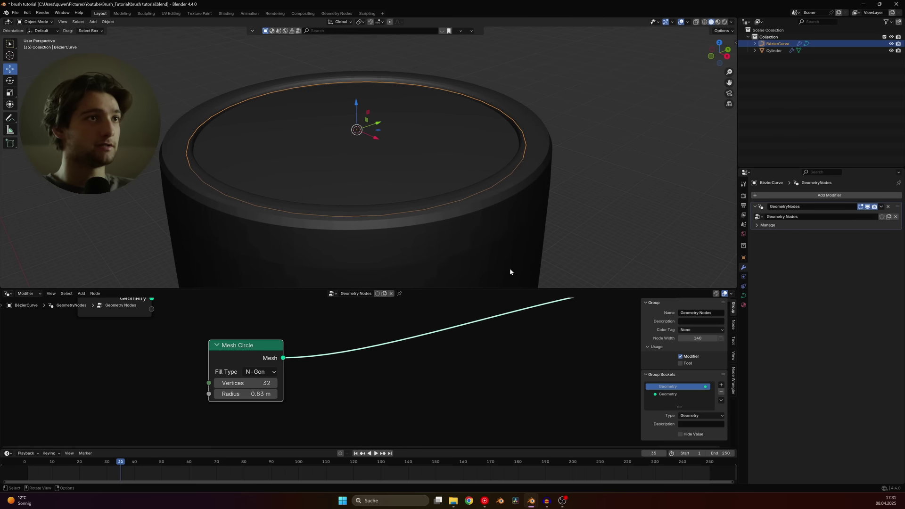
- Insert a Distribute Points on Faces node after the Mesh Circle and raise its density to about 1988
{"action": "scroll", "coordinate": [274, 406], "scroll_direction": "down", "scroll_amount": 3}
{"action": "key", "text": "shift+a"}
{"action": "type", "text": "dis"}
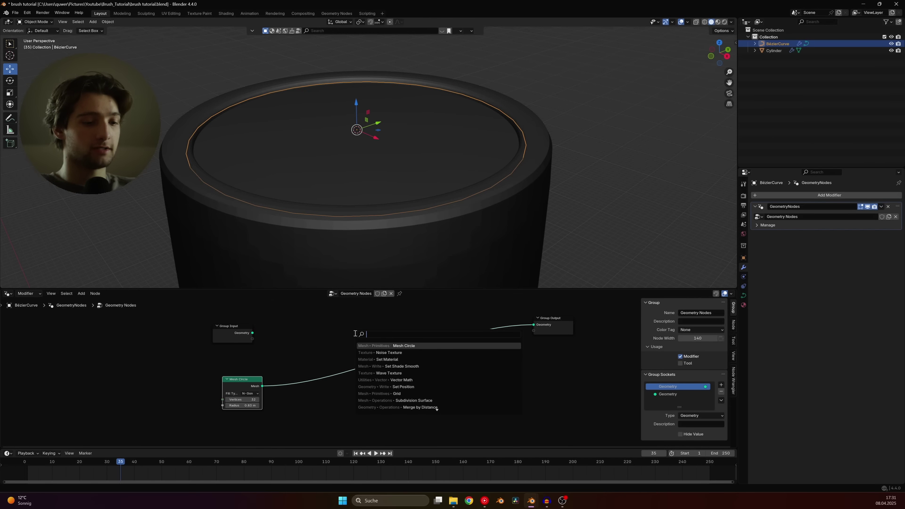
{"action": "type", "text": "tr"}
{"action": "left_click", "coordinate": [379, 346]}
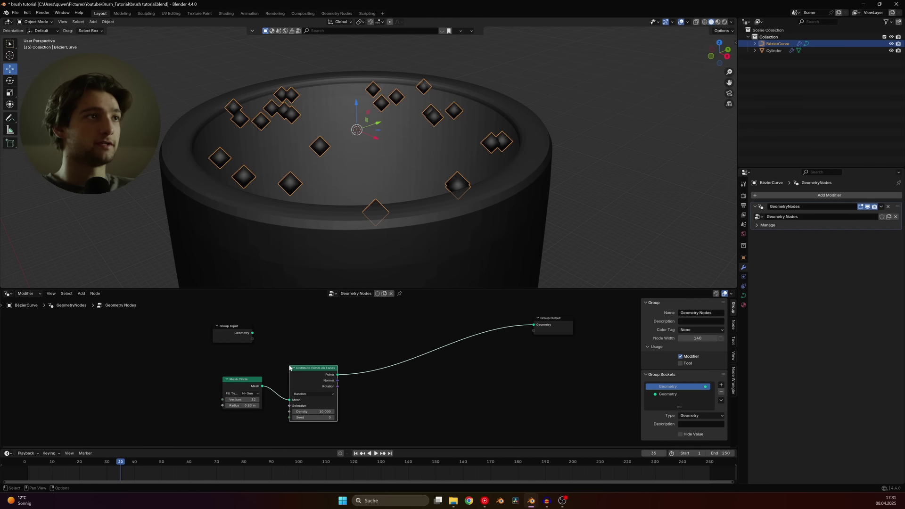
{"action": "left_click", "coordinate": [404, 349]}
{"action": "left_click_drag", "start_coordinate": [400, 377], "coordinate": [742, 380]}
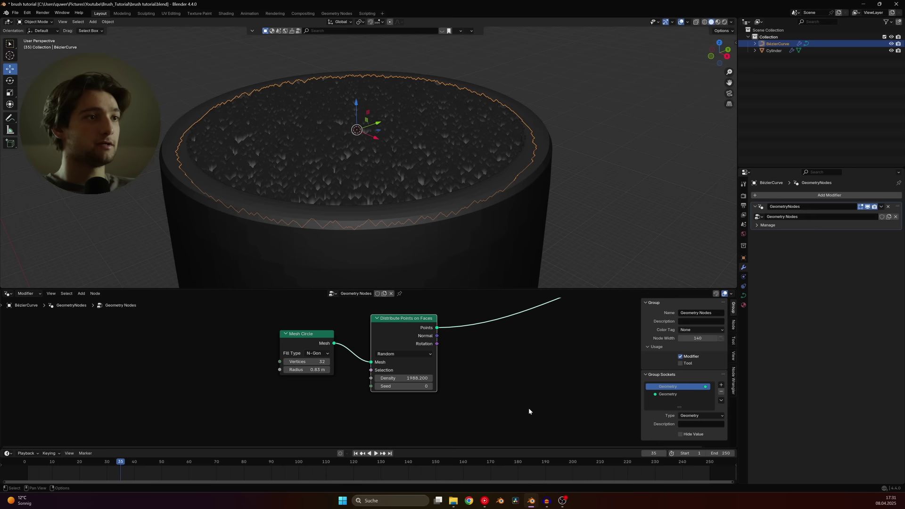
- Insert an Instance on Points node before the Group Output, feed the Group Input's geometry into Instance, and save the file
{"action": "scroll", "coordinate": [528, 409], "scroll_direction": "down", "scroll_amount": 3}
{"action": "scroll", "coordinate": [398, 347], "scroll_direction": "up", "scroll_amount": 1}
{"action": "key", "text": "shift+a"}
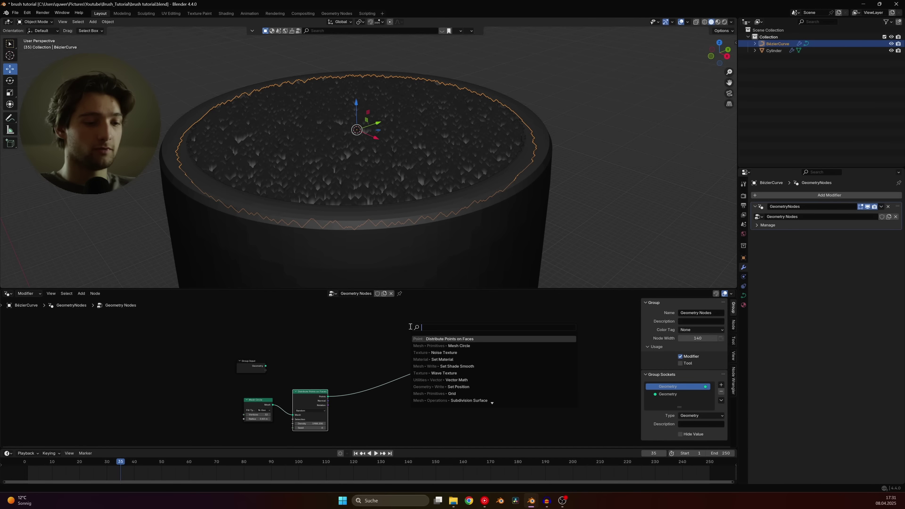
{"action": "type", "text": "instance"}
{"action": "key", "text": "Return"}
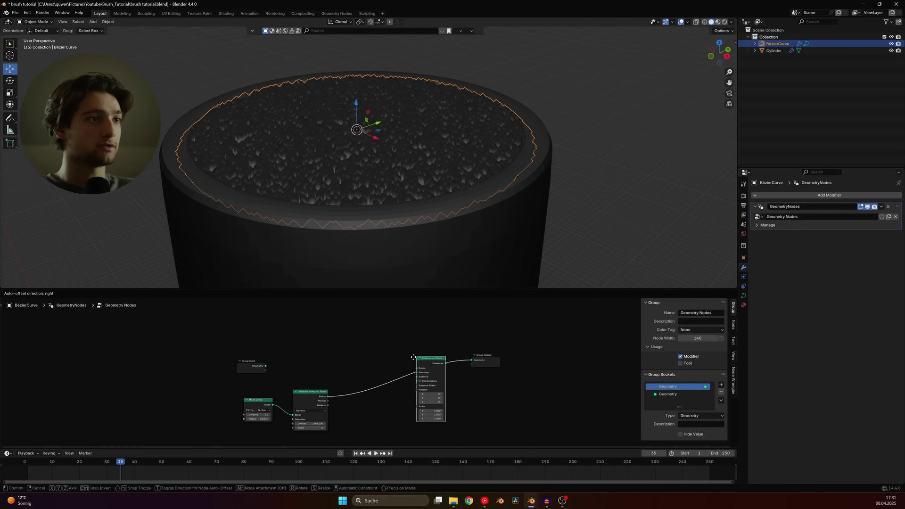
{"action": "left_click", "coordinate": [413, 357]}
{"action": "scroll", "coordinate": [343, 380], "scroll_direction": "up", "scroll_amount": 2}
{"action": "left_click_drag", "start_coordinate": [297, 309], "coordinate": [504, 333]}
{"action": "scroll", "coordinate": [405, 179], "scroll_direction": "down", "scroll_amount": 6}
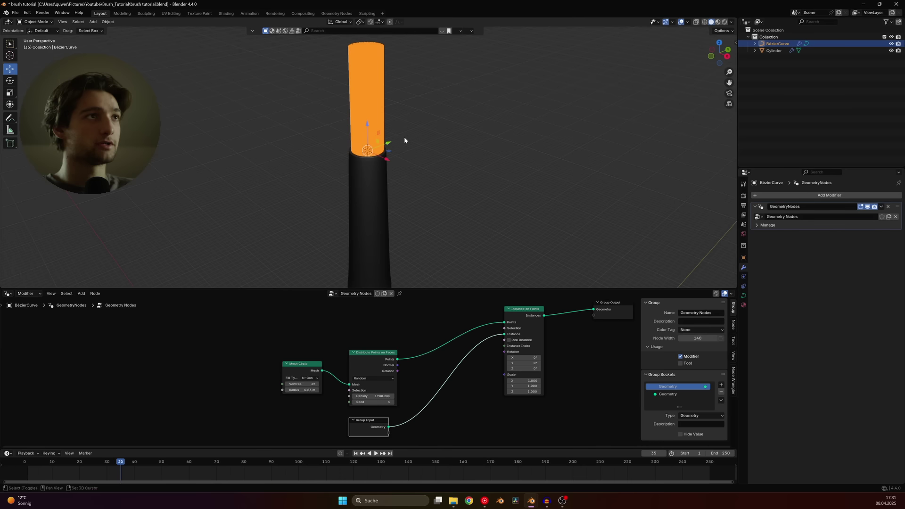
{"action": "scroll", "coordinate": [369, 163], "scroll_direction": "up", "scroll_amount": 2}
{"action": "key", "text": "ctrl+s"}
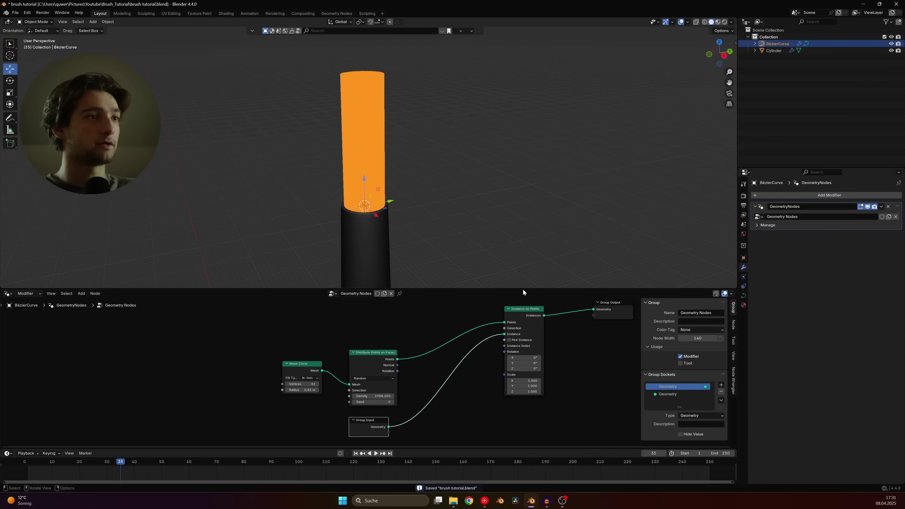
- Try bending the bristles in Edit Mode by scaling and rotating the curve's upper point, and undo the changes
{"action": "key", "text": "Tab"}
{"action": "mouse_move", "coordinate": [389, 77]}
{"action": "left_mouse_down"}
{"action": "mouse_move", "coordinate": [431, 78]}
{"action": "mouse_move", "coordinate": [395, 77]}
{"action": "left_mouse_up"}
{"action": "key", "text": "Escape"}
{"action": "key", "text": "r"}
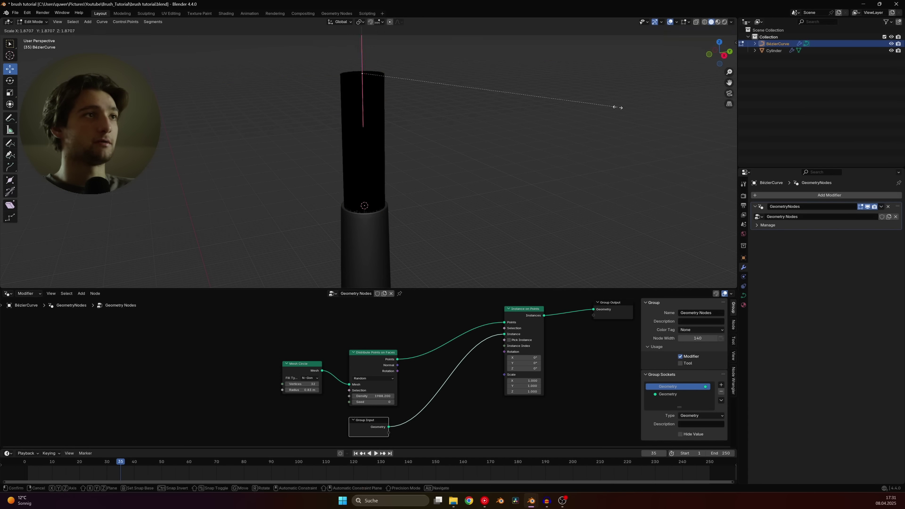
{"action": "key", "text": "Escape"}
{"action": "key", "text": "r"}
{"action": "key", "text": "y"}
{"action": "key", "text": "Escape"}
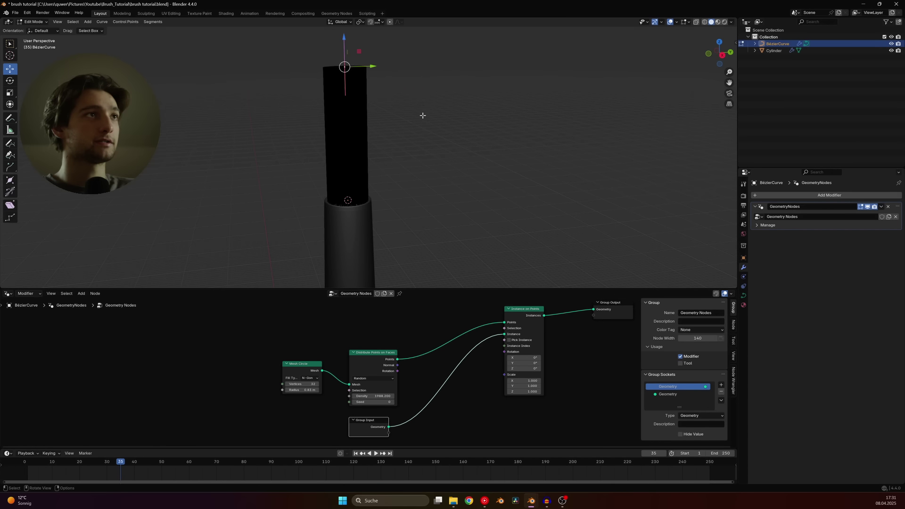
{"action": "middle_click_drag", "start_coordinate": [422, 115], "coordinate": [455, 109]}
{"action": "key", "text": "s"}
{"action": "left_click", "coordinate": [587, 120]}
{"action": "key", "text": "r"}
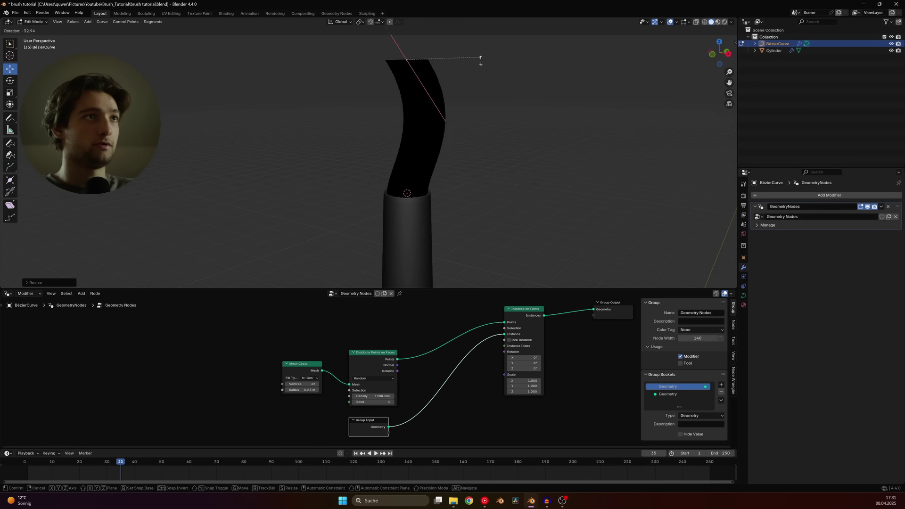
{"action": "key", "text": "x"}
{"action": "key", "text": "Escape"}
{"action": "key", "text": "ctrl+z"}
{"action": "key", "text": "Tab"}
- Save the file with the curve back in Object Mode
{"action": "key", "text": "ctrl+s"}
{"action": "middle_click_drag", "start_coordinate": [444, 135], "coordinate": [404, 161]}
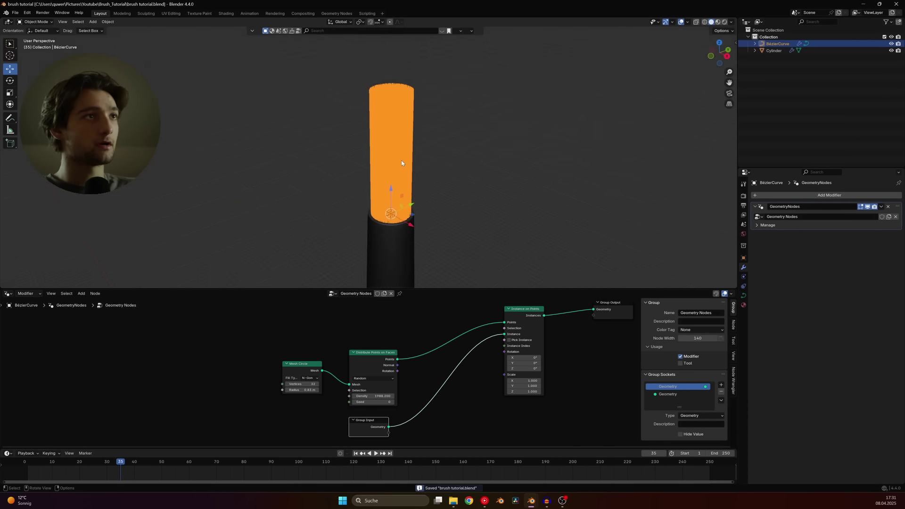
{"action": "key", "text": "Tab"}
{"action": "key", "text": "Tab"}
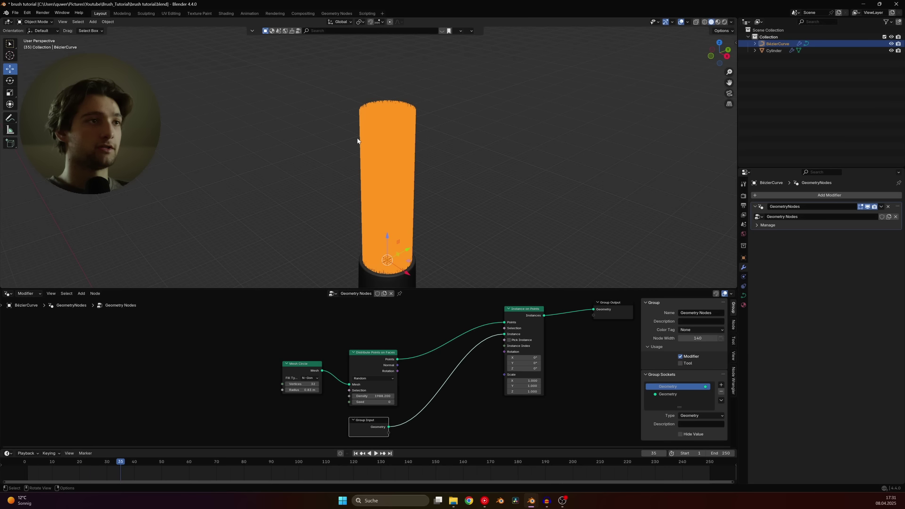
- Space out the nodes and insert a Realize Instances node between Instance on Points and Group Output
{"action": "scroll", "coordinate": [488, 384], "scroll_direction": "down", "scroll_amount": 2}
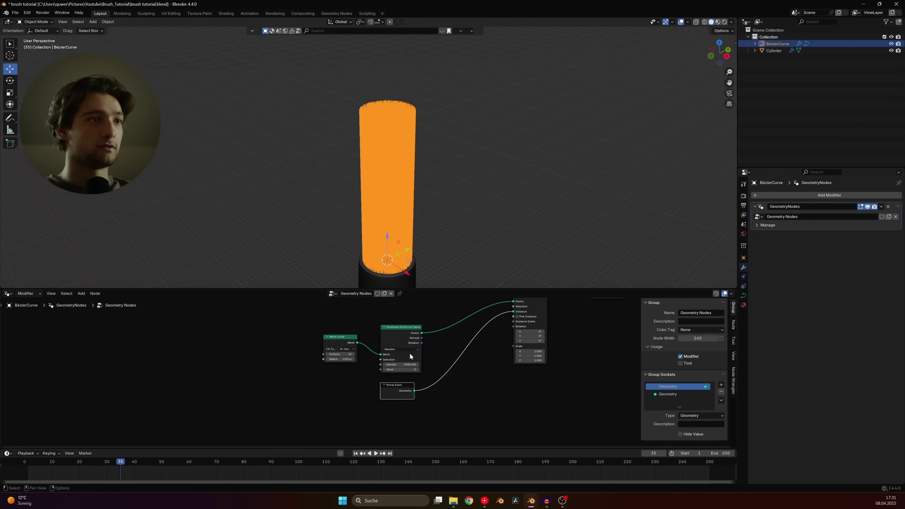
{"action": "scroll", "coordinate": [488, 383], "scroll_direction": "up", "scroll_amount": 3}
{"action": "middle_click_drag", "start_coordinate": [499, 358], "coordinate": [514, 318]}
{"action": "left_click_drag", "start_coordinate": [513, 318], "coordinate": [445, 363]}
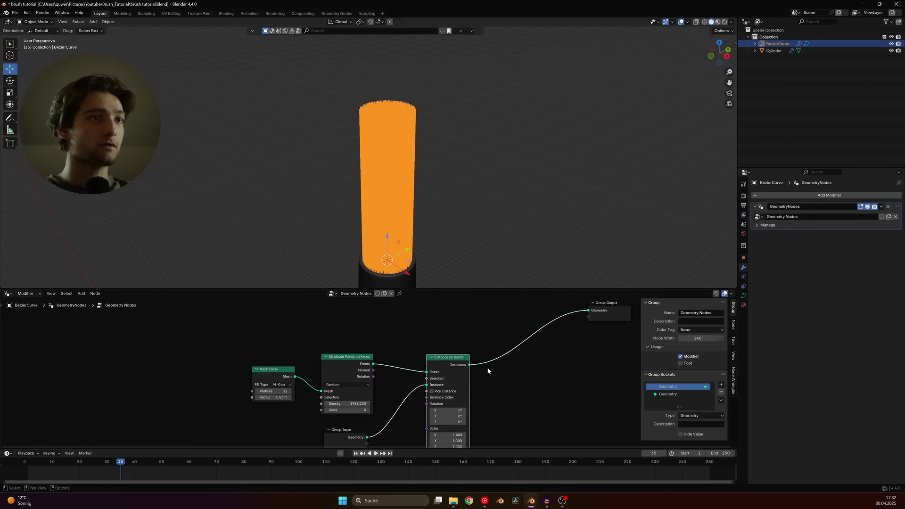
{"action": "middle_click_drag", "start_coordinate": [618, 349], "coordinate": [449, 339]}
{"action": "left_click_drag", "start_coordinate": [448, 311], "coordinate": [543, 355]}
{"action": "key", "text": "shift+a"}
{"action": "type", "text": "realize"}
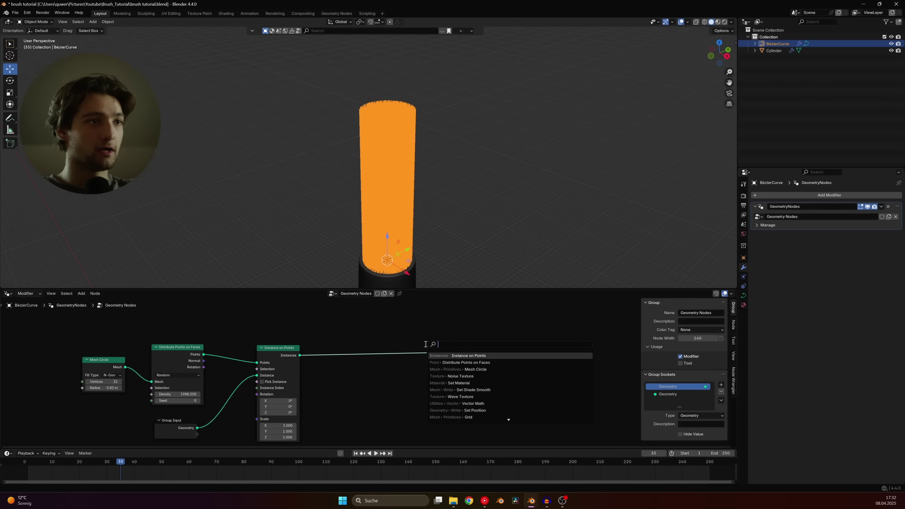
{"action": "key", "text": "Return"}
{"action": "left_click", "coordinate": [366, 384]}
{"action": "middle_click_drag", "start_coordinate": [366, 384], "coordinate": [388, 377]}
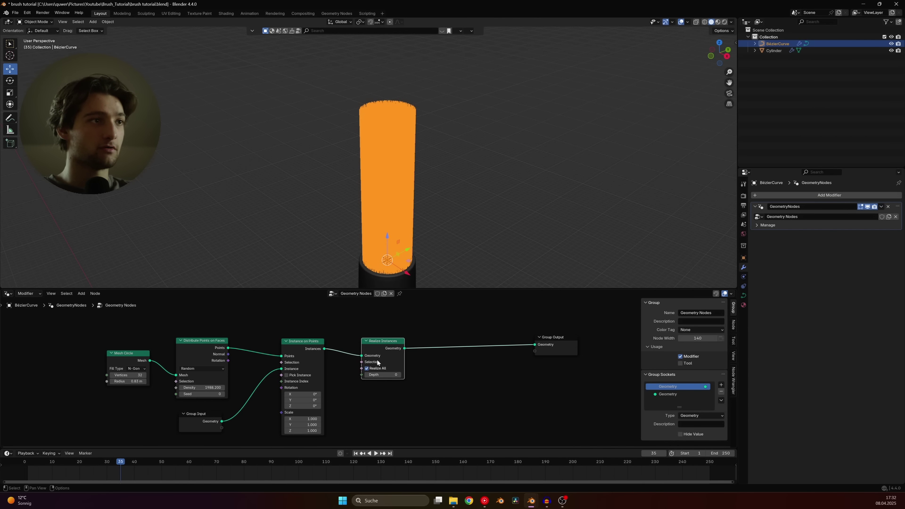
{"action": "left_click_drag", "start_coordinate": [377, 342], "coordinate": [361, 339]}
- Move the Group Output farther along and insert a Set Position node between Realize Instances and Group Output
{"action": "middle_click_drag", "start_coordinate": [486, 361], "coordinate": [420, 366]}
{"action": "left_click_drag", "start_coordinate": [494, 357], "coordinate": [599, 376]}
{"action": "key", "text": "shift+a"}
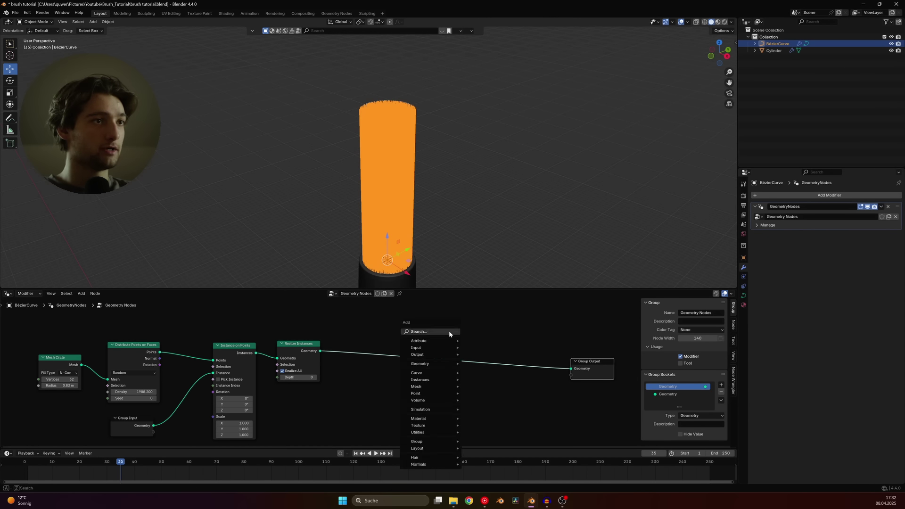
{"action": "type", "text": "set po"}
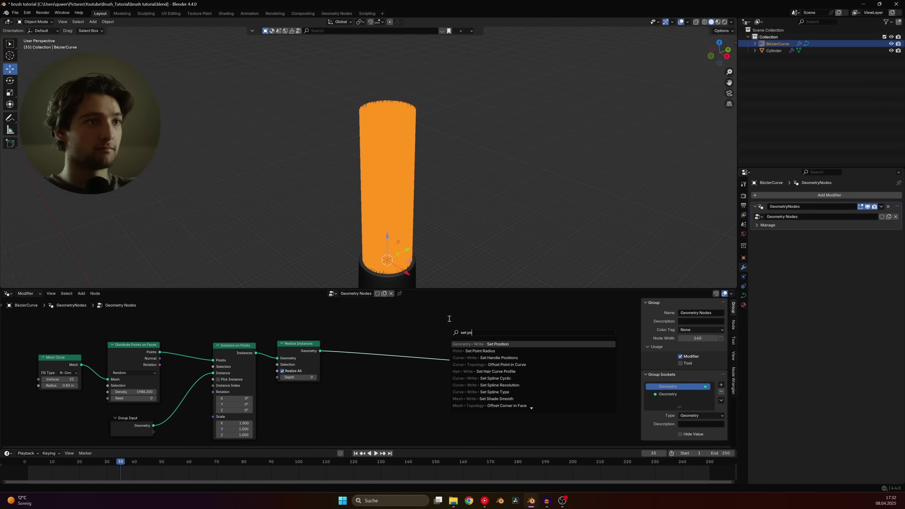
{"action": "key", "text": "Return"}
{"action": "left_click", "coordinate": [427, 340]}
{"action": "middle_click_drag", "start_coordinate": [428, 341], "coordinate": [456, 317]}
{"action": "left_click_drag", "start_coordinate": [456, 317], "coordinate": [485, 341]}
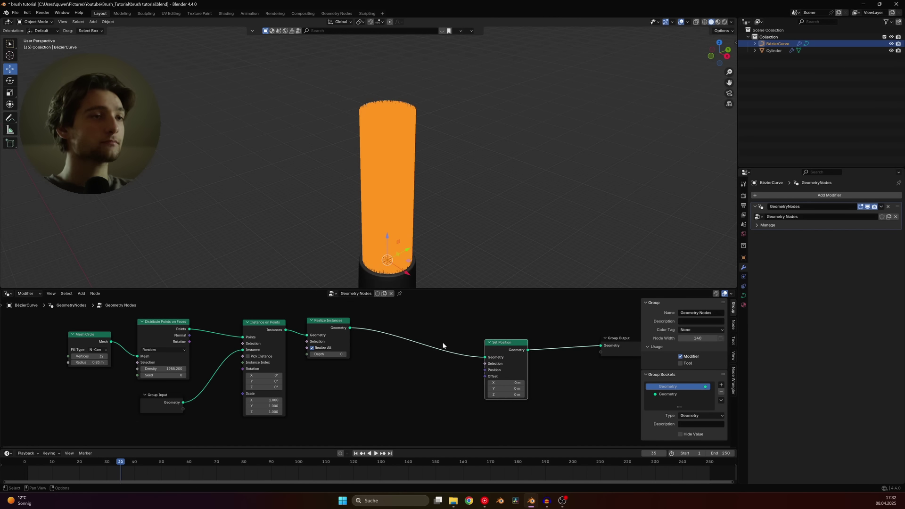
- Inspect the curve's upper point among the bristle tips up close in Edit Mode and return to Object Mode
{"action": "middle_click_drag", "start_coordinate": [402, 375], "coordinate": [462, 351]}
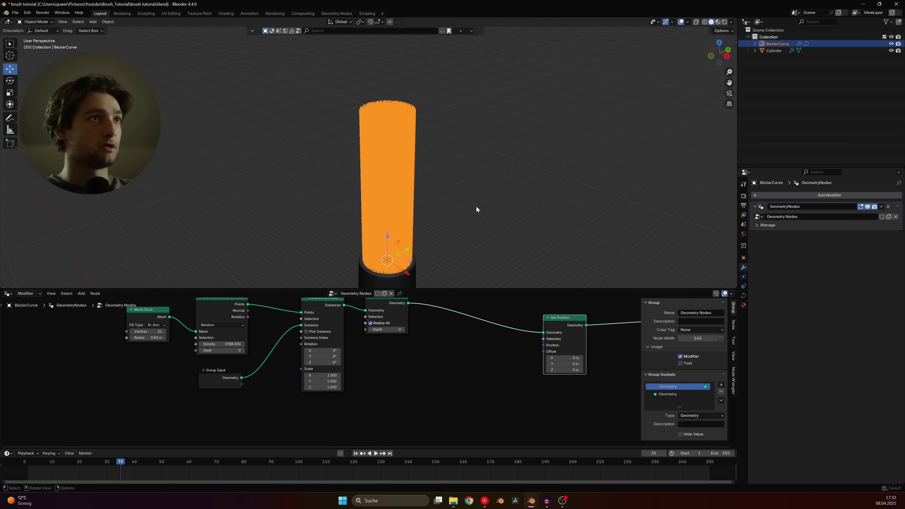
{"action": "key", "text": "Tab"}
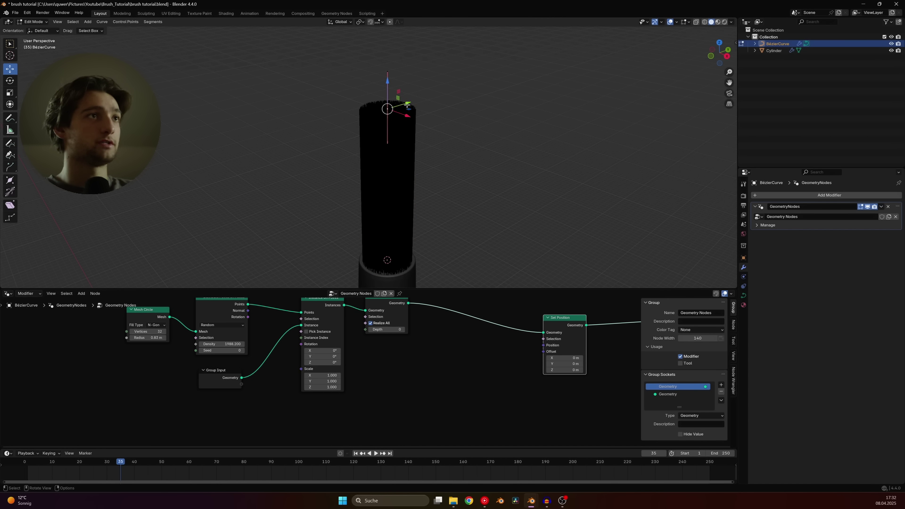
{"action": "middle_click_drag", "start_coordinate": [378, 105], "coordinate": [359, 97]}
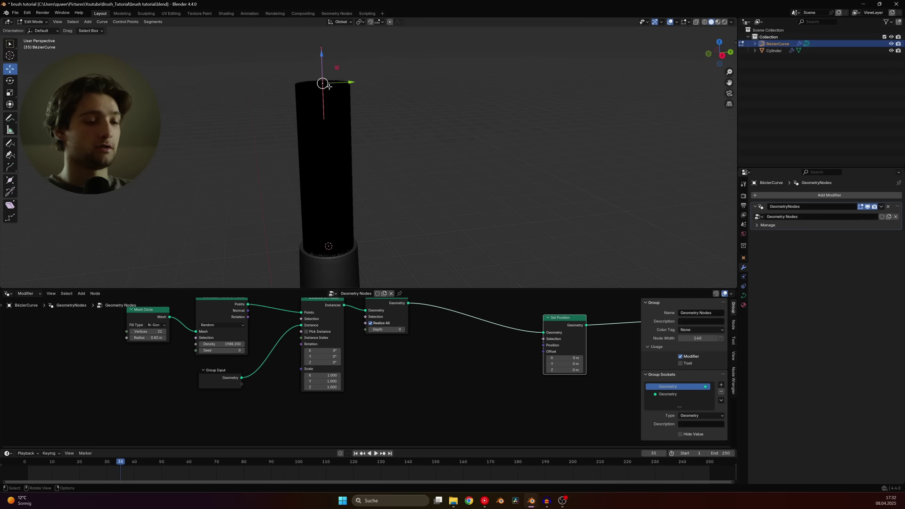
{"action": "key", "text": "KP_Decimal"}
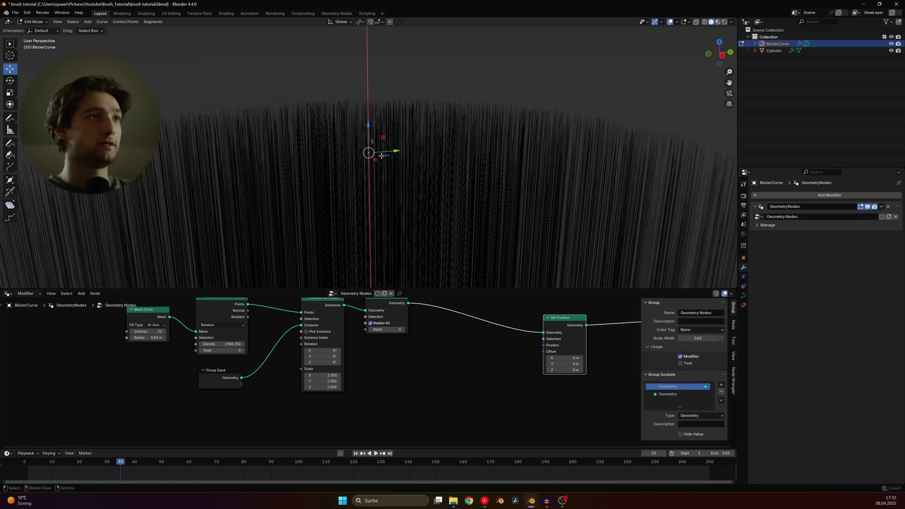
{"action": "scroll", "coordinate": [386, 151], "scroll_direction": "down", "scroll_amount": 6}
{"action": "key", "text": "Tab"}
- Shift the Group Input node aside and insert a Capture Attribute node between it and Instance on Points
{"action": "middle_click_drag", "start_coordinate": [378, 349], "coordinate": [414, 339]}
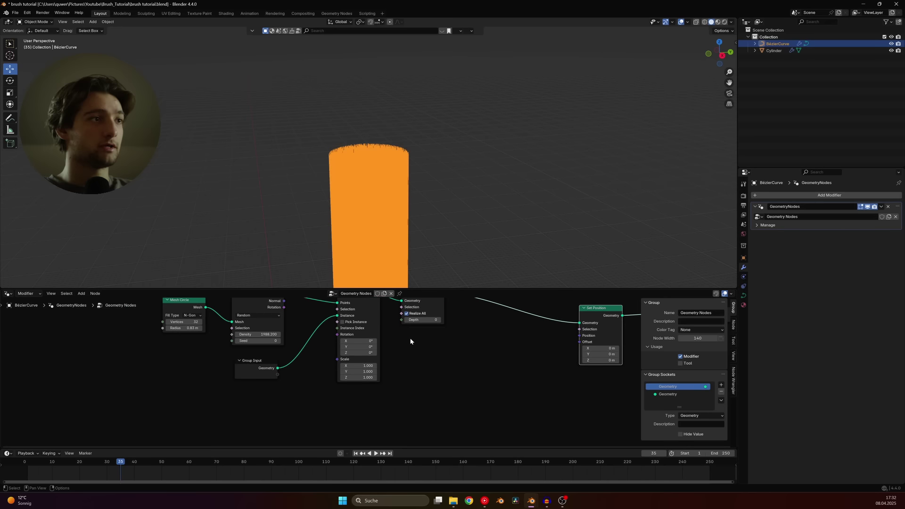
{"action": "left_click_drag", "start_coordinate": [251, 360], "coordinate": [215, 364]}
{"action": "key", "text": "shift+a"}
{"action": "type", "text": "capt"}
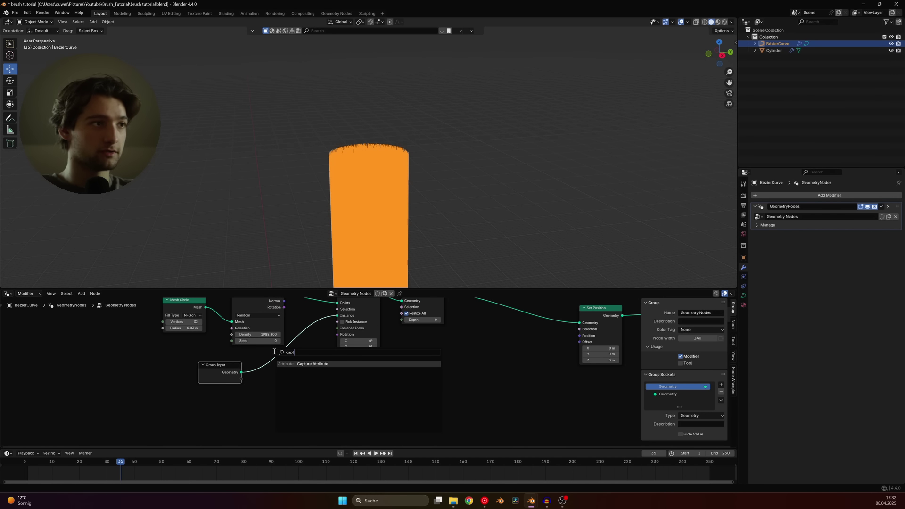
{"action": "key", "text": "Return"}
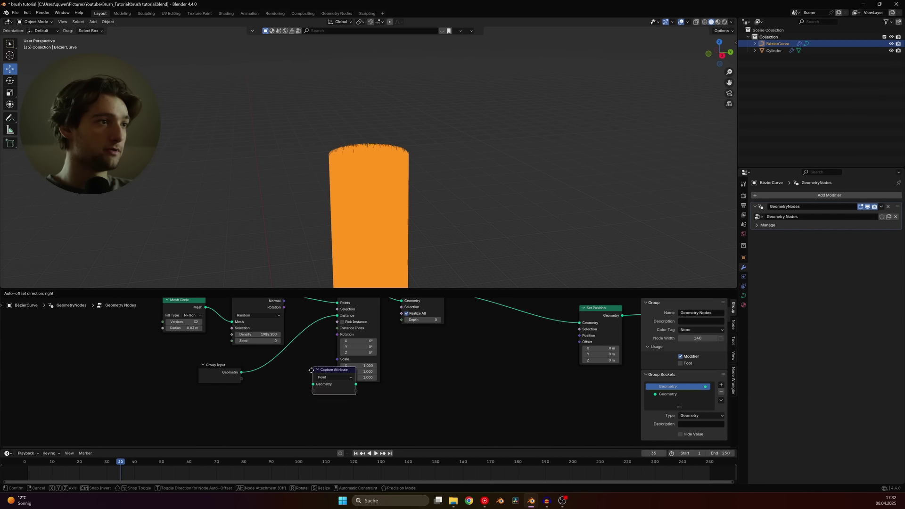
{"action": "left_click", "coordinate": [273, 350]}
- Add a Position node below Group Input and connect its output to the Capture Attribute node as a captured value
{"action": "key", "text": "shift+a"}
{"action": "type", "text": "pos"}
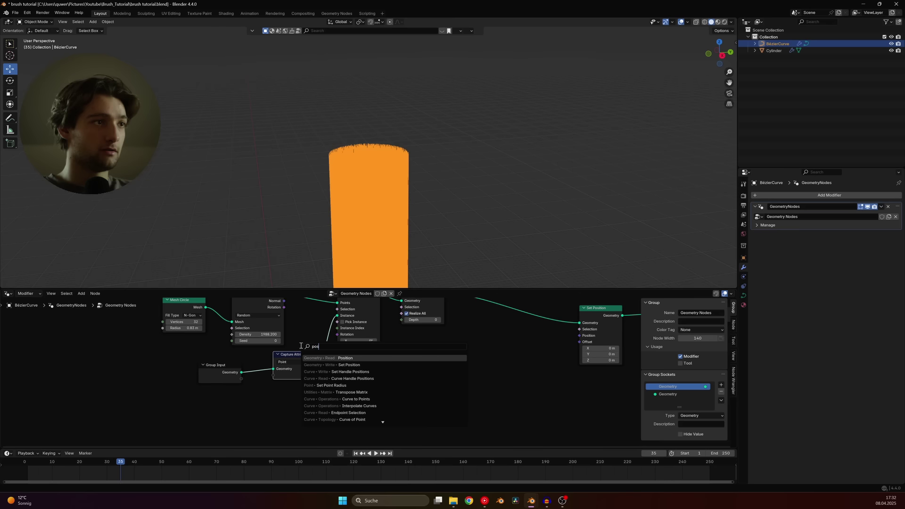
{"action": "left_click", "coordinate": [359, 358]}
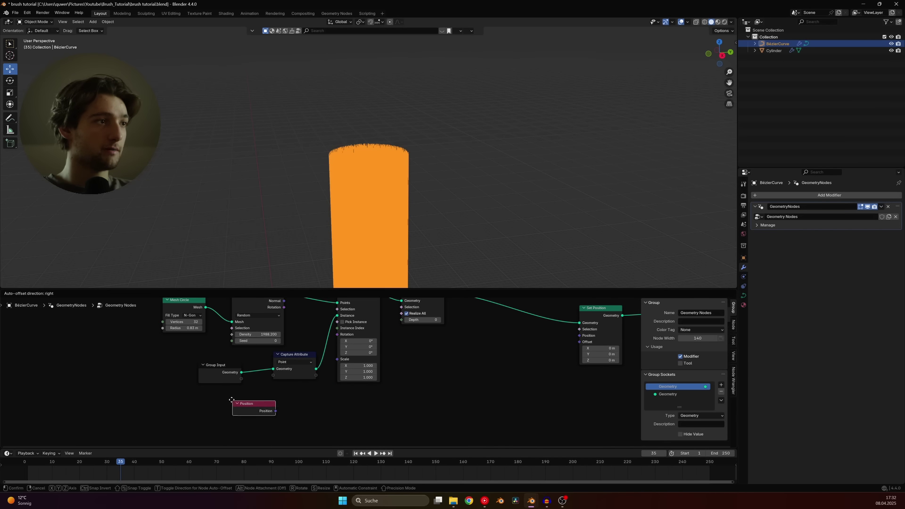
{"action": "left_click", "coordinate": [202, 392]}
{"action": "left_click_drag", "start_coordinate": [233, 399], "coordinate": [273, 375]}
- Preview the captured position on the realized bristles with a Viewer node and check the viewport overlay settings
{"action": "scroll", "coordinate": [368, 373], "scroll_direction": "down", "scroll_amount": 2}
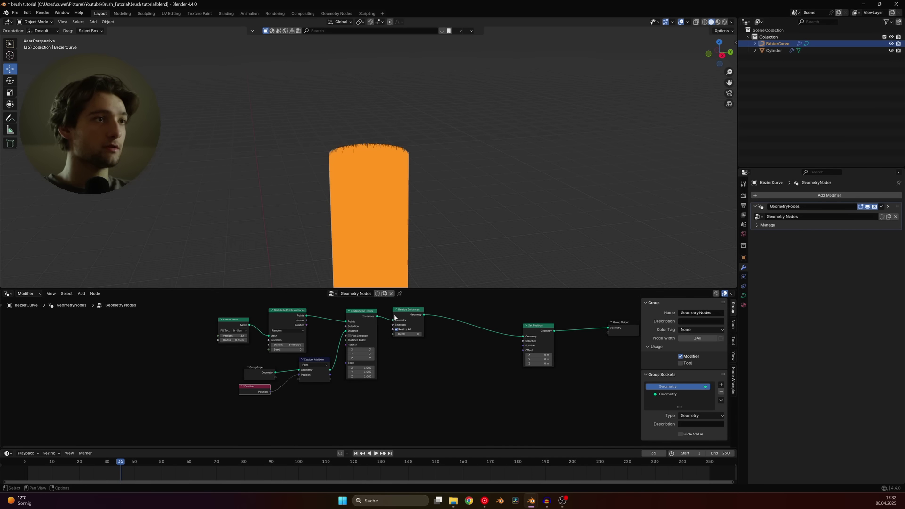
{"action": "left_click", "coordinate": [396, 318], "text": "ctrl+shift"}
{"action": "left_click", "coordinate": [687, 22]}
{"action": "left_click", "coordinate": [632, 188]}
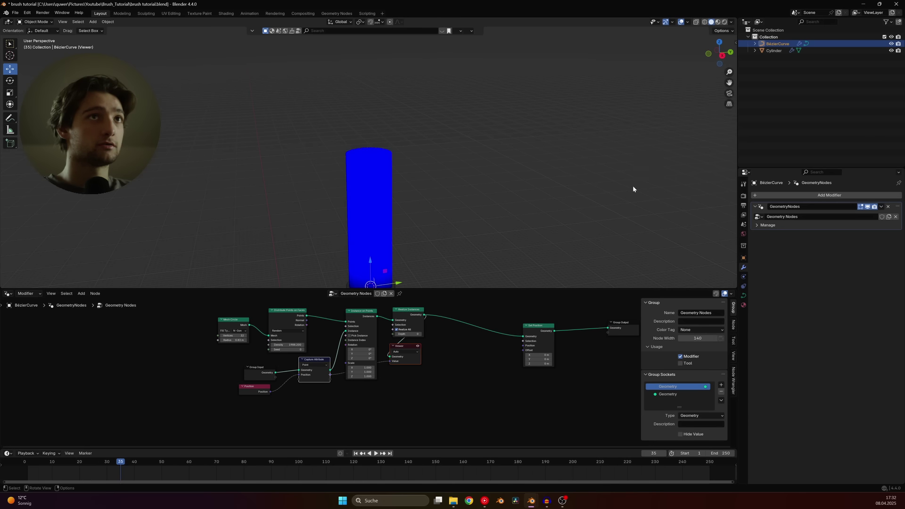
{"action": "left_click", "coordinate": [686, 23]}
{"action": "left_click", "coordinate": [655, 172]}
{"action": "scroll", "coordinate": [408, 168], "scroll_direction": "up", "scroll_amount": 4}
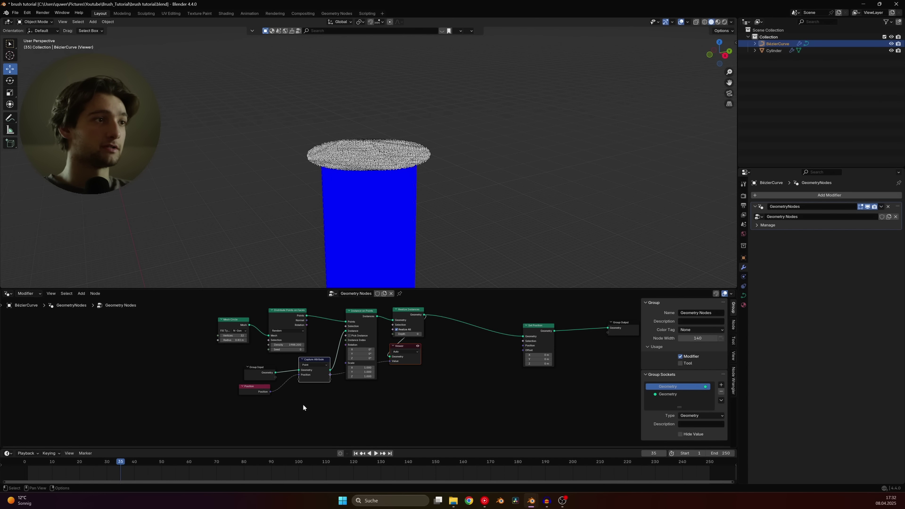
- Turn off the Viewer Node's Attribute Text overlay and delete the Viewer node
{"action": "left_click", "coordinate": [688, 22]}
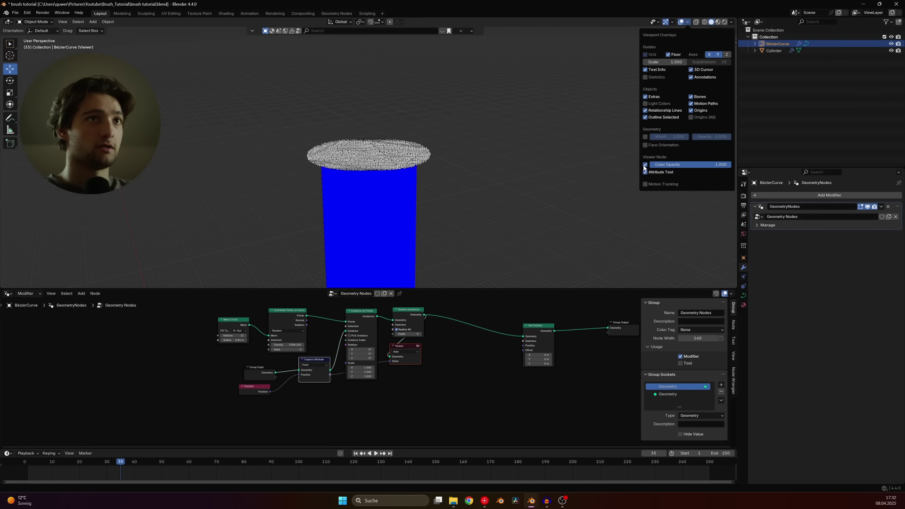
{"action": "left_click", "coordinate": [645, 173]}
{"action": "scroll", "coordinate": [369, 371], "scroll_direction": "up", "scroll_amount": 1}
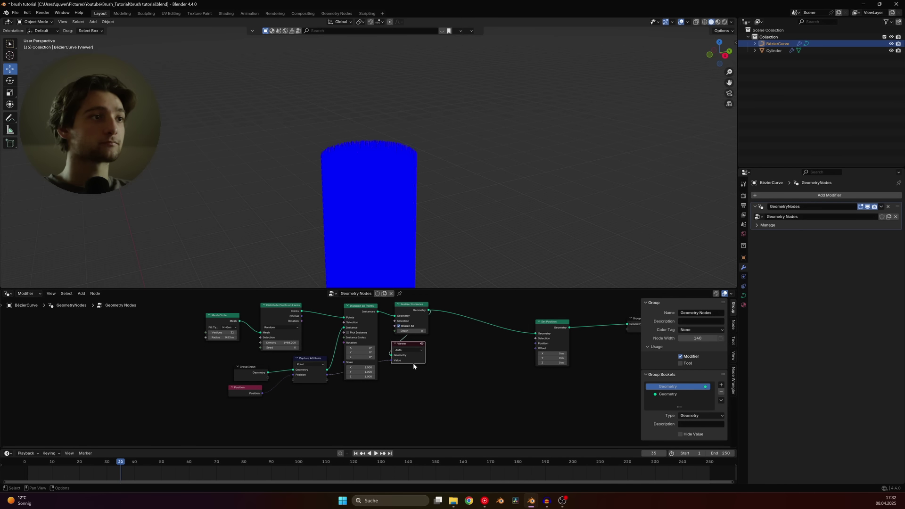
{"action": "key", "text": "x"}
- Connect the captured position to Set Position's Position input to try it, and move that link to the Offset input
{"action": "mouse_move", "coordinate": [326, 375]}
{"action": "left_mouse_down"}
{"action": "mouse_move", "coordinate": [481, 371]}
{"action": "mouse_move", "coordinate": [539, 345]}
{"action": "left_mouse_up"}
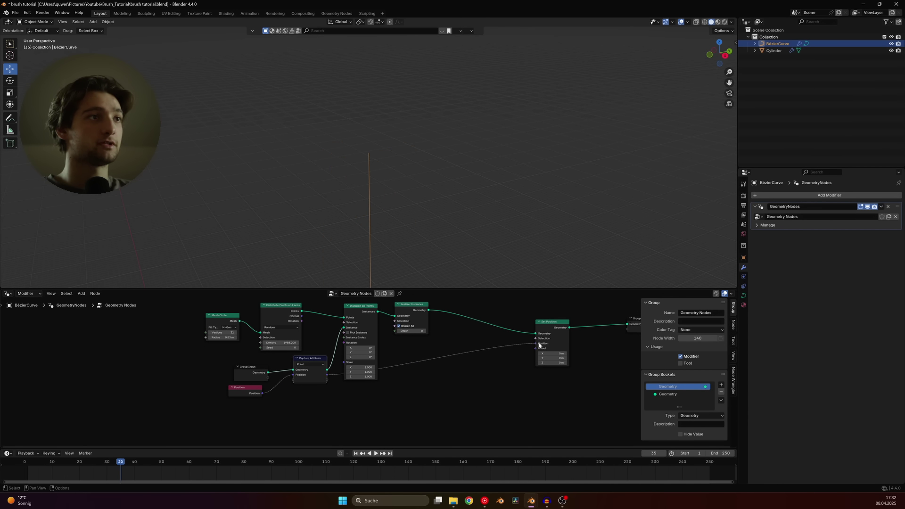
{"action": "scroll", "coordinate": [399, 202], "scroll_direction": "down", "scroll_amount": 2}
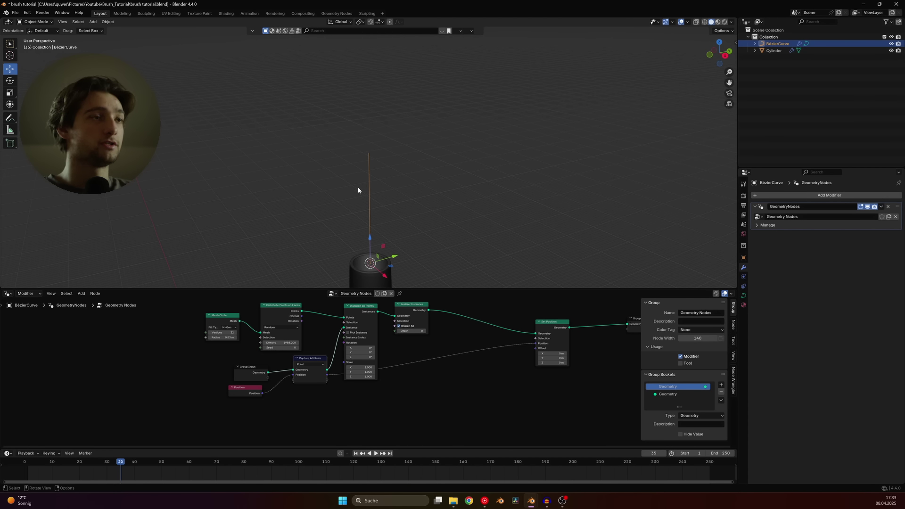
{"action": "scroll", "coordinate": [416, 358], "scroll_direction": "up", "scroll_amount": 2}
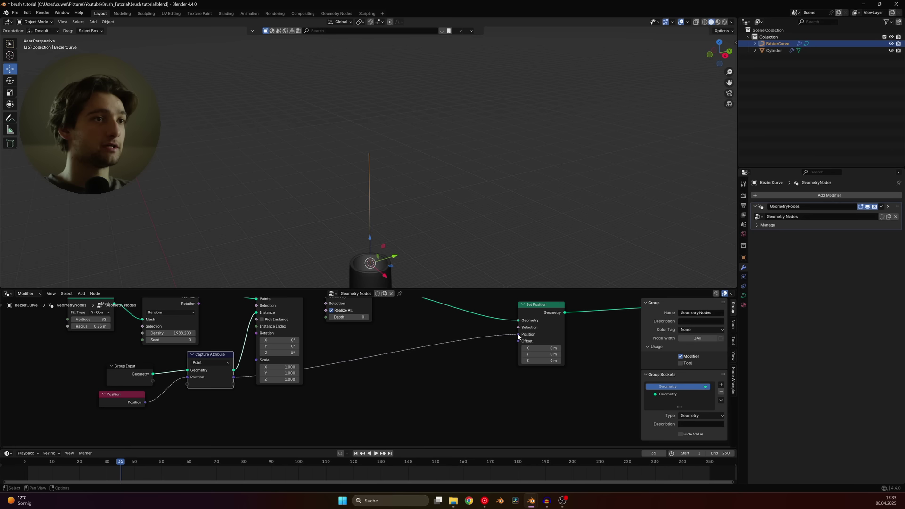
{"action": "mouse_move", "coordinate": [518, 335]}
{"action": "left_mouse_down"}
{"action": "mouse_move", "coordinate": [471, 353]}
{"action": "mouse_move", "coordinate": [517, 344]}
{"action": "left_mouse_up"}
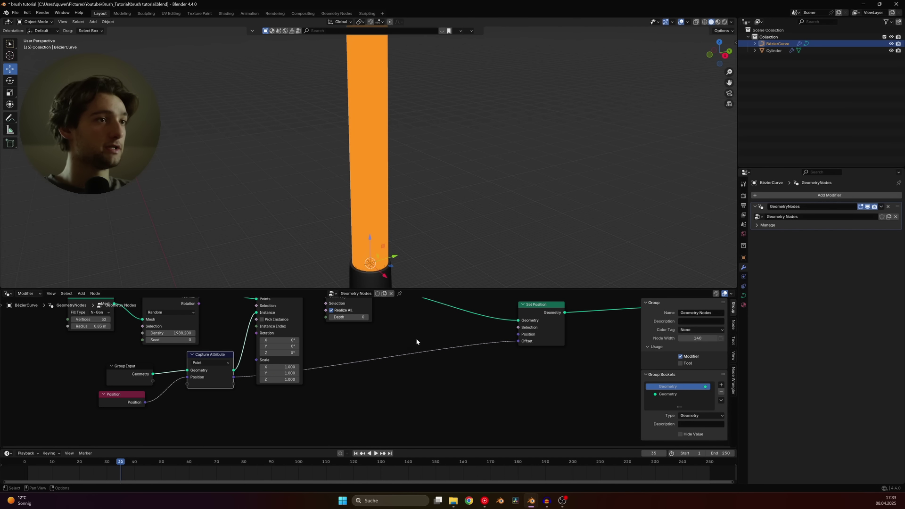
- Add a Vector Math node below the link running from Capture Attribute to Set Position
{"action": "key", "text": "shift+a"}
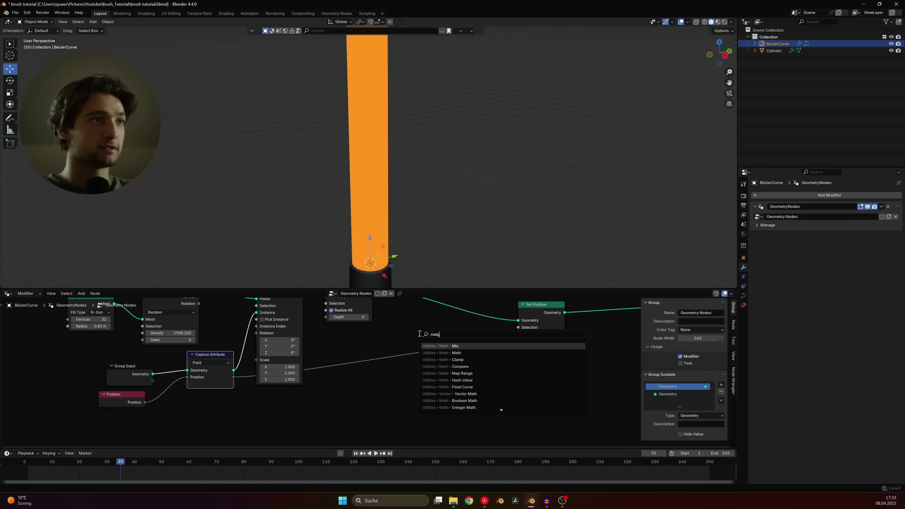
{"action": "key", "text": "Escape"}
{"action": "scroll", "coordinate": [338, 159], "scroll_direction": "down", "scroll_amount": 5}
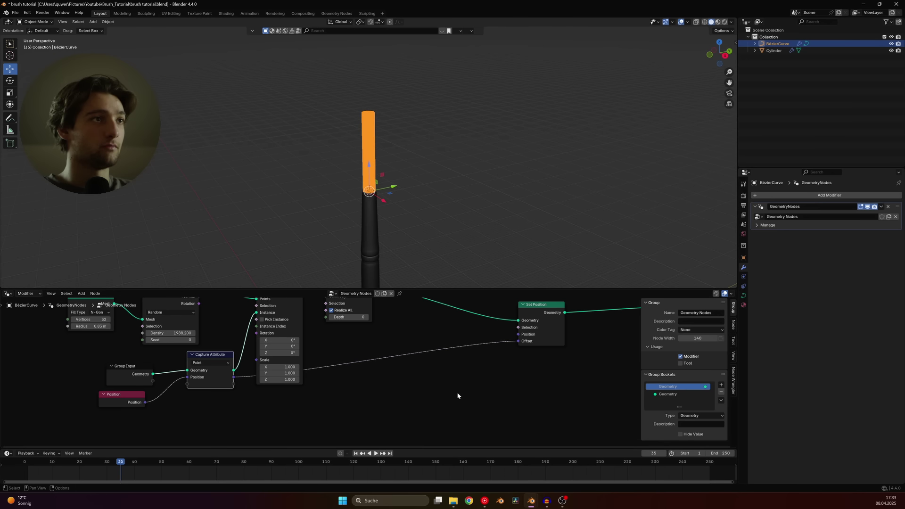
{"action": "key", "text": "shift+a"}
{"action": "type", "text": "math"}
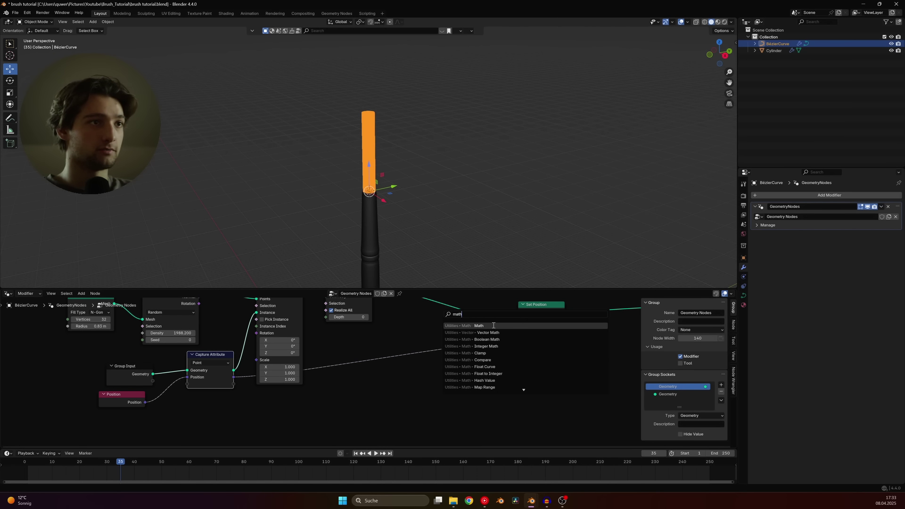
{"action": "left_click", "coordinate": [488, 332]}
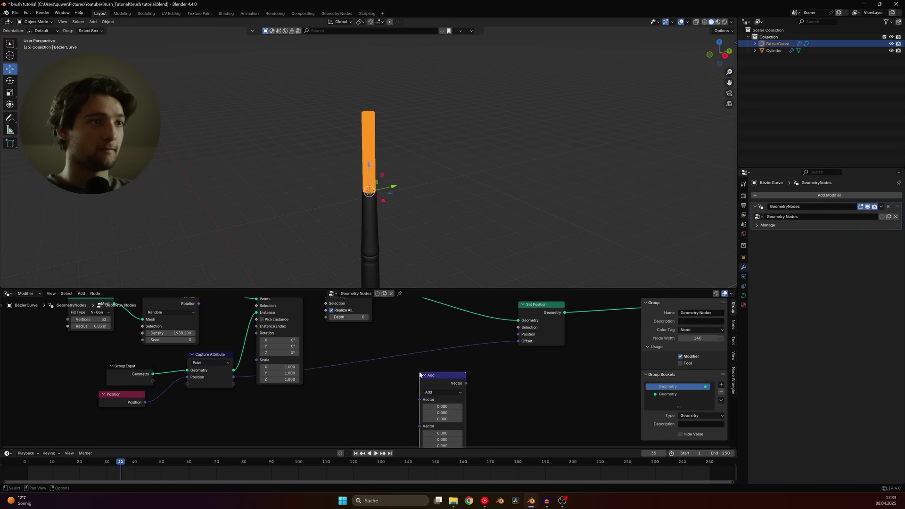
{"action": "left_click", "coordinate": [442, 376]}
- Set the Vector Math node to Subtract and insert it between the captured position and Set Position's Offset
{"action": "scroll", "coordinate": [455, 377], "scroll_direction": "up", "scroll_amount": 2}
{"action": "left_click", "coordinate": [466, 370]}
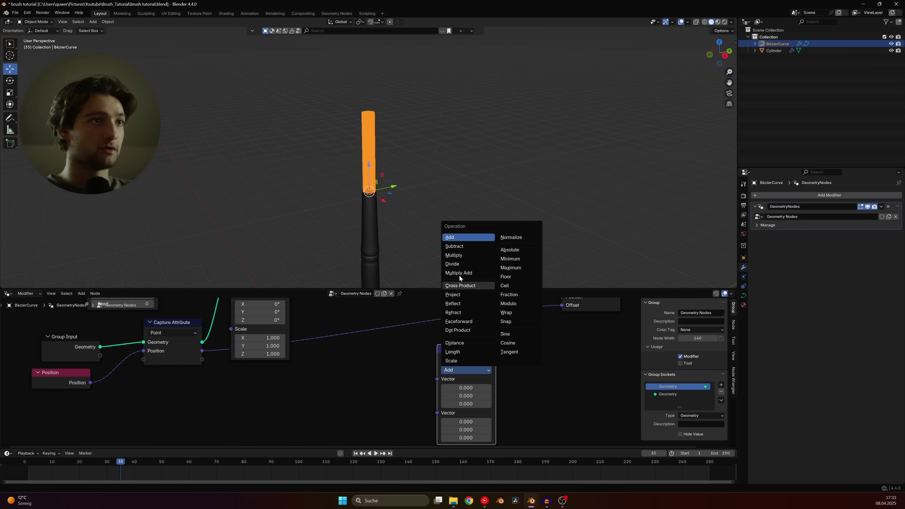
{"action": "left_click", "coordinate": [460, 361]}
{"action": "left_click_drag", "start_coordinate": [456, 349], "coordinate": [436, 309]}
{"action": "scroll", "coordinate": [205, 367], "scroll_direction": "down", "scroll_amount": 2}
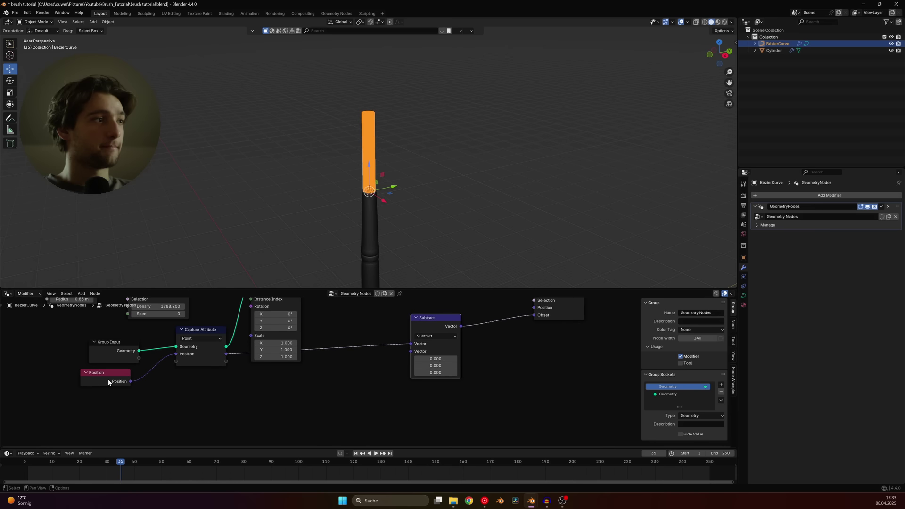
- Duplicate the Position node and connect the copy to the second Vector input of the Subtract node
{"action": "left_click", "coordinate": [106, 379]}
{"action": "key", "text": "shift+d"}
{"action": "left_click", "coordinate": [331, 380]}
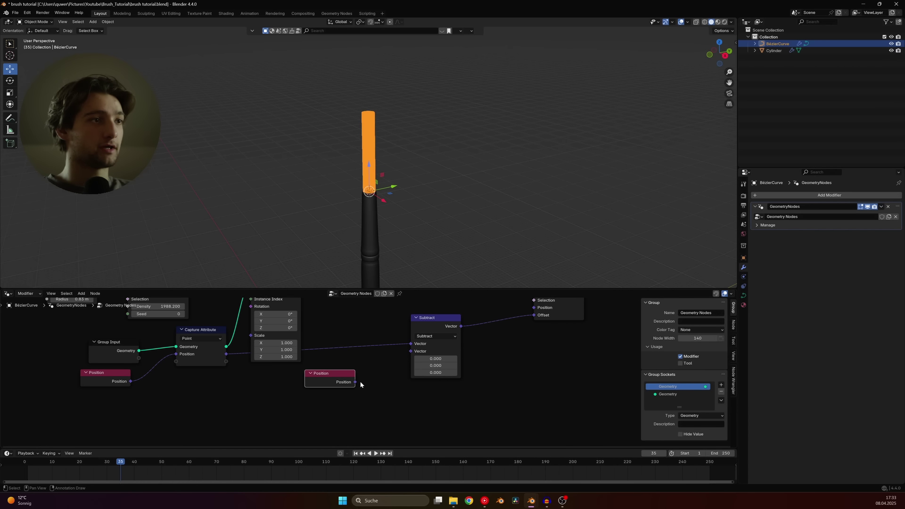
{"action": "left_click_drag", "start_coordinate": [355, 383], "coordinate": [406, 356]}
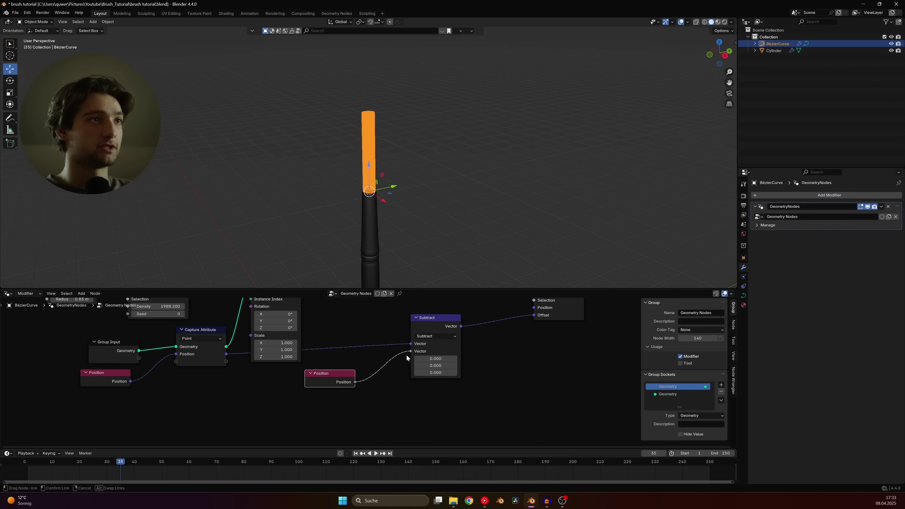
{"action": "left_click_drag", "start_coordinate": [406, 357], "coordinate": [408, 355]}
{"action": "scroll", "coordinate": [488, 351], "scroll_direction": "down", "scroll_amount": 1}
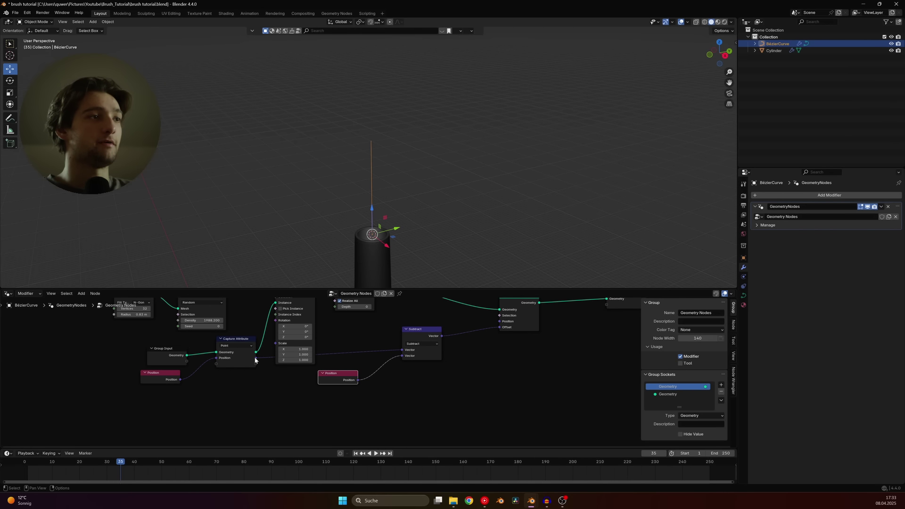
- Try linking the captured position directly to Set Position's Position input, and undo the link
{"action": "left_click_drag", "start_coordinate": [256, 359], "coordinate": [442, 341]}
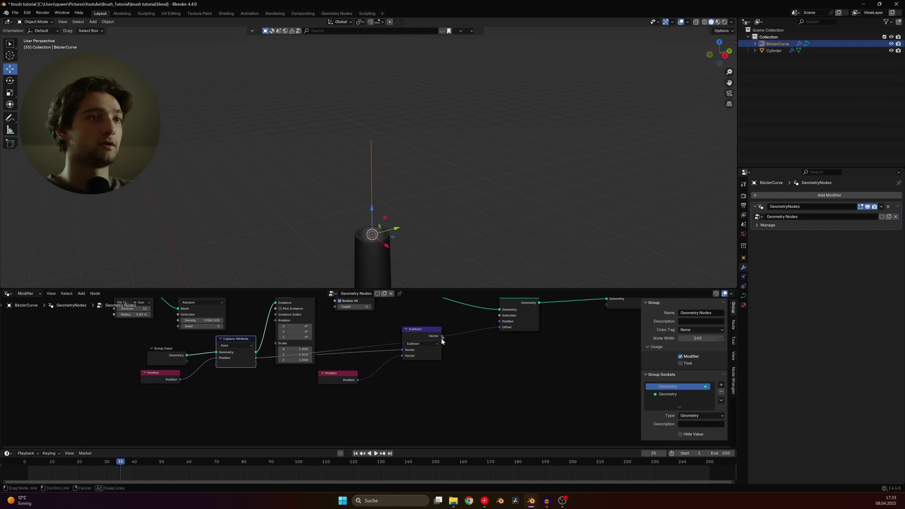
{"action": "left_click_drag", "start_coordinate": [493, 321], "coordinate": [499, 321]}
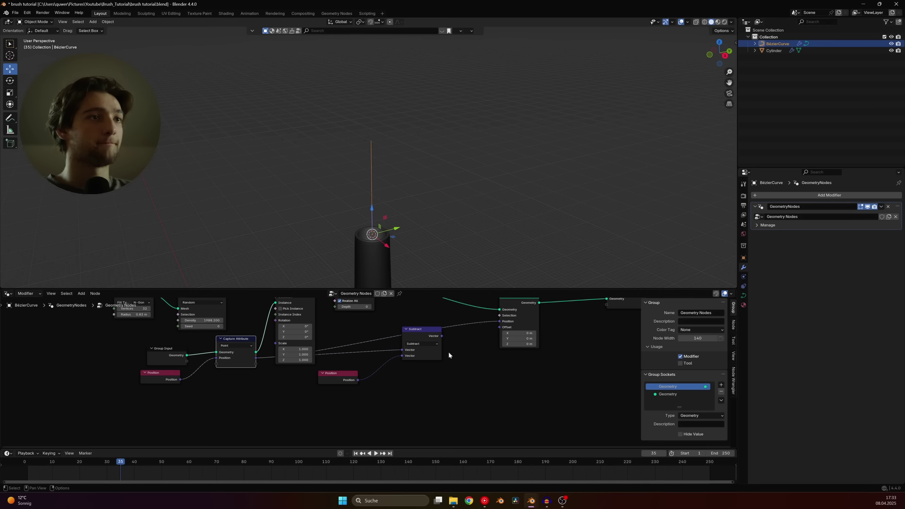
{"action": "key", "text": "ctrl+z"}
- Move the Subtract node and its Position node lower together to make room in the node tree
{"action": "left_click_drag", "start_coordinate": [322, 334], "coordinate": [390, 397]}
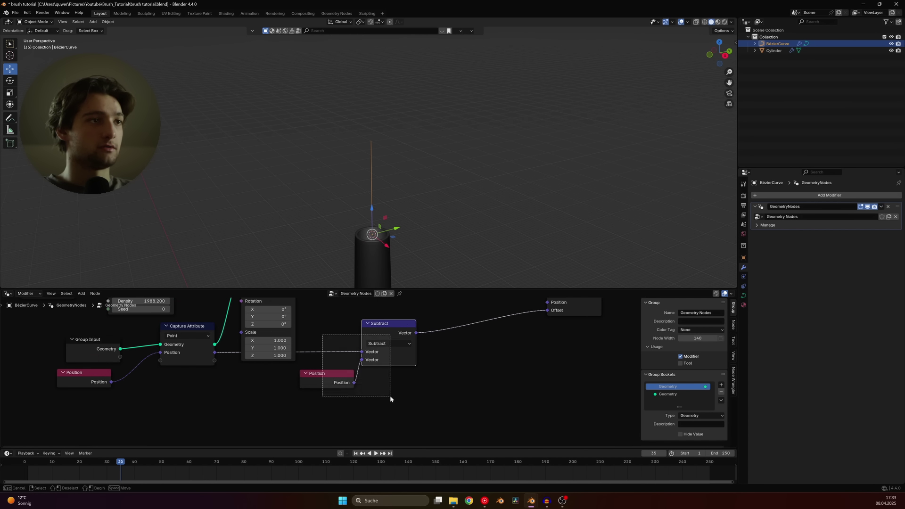
{"action": "left_click_drag", "start_coordinate": [397, 334], "coordinate": [380, 386]}
{"action": "key", "text": "shift+a"}
{"action": "left_click", "coordinate": [442, 327]}
{"action": "type", "text": "math"}
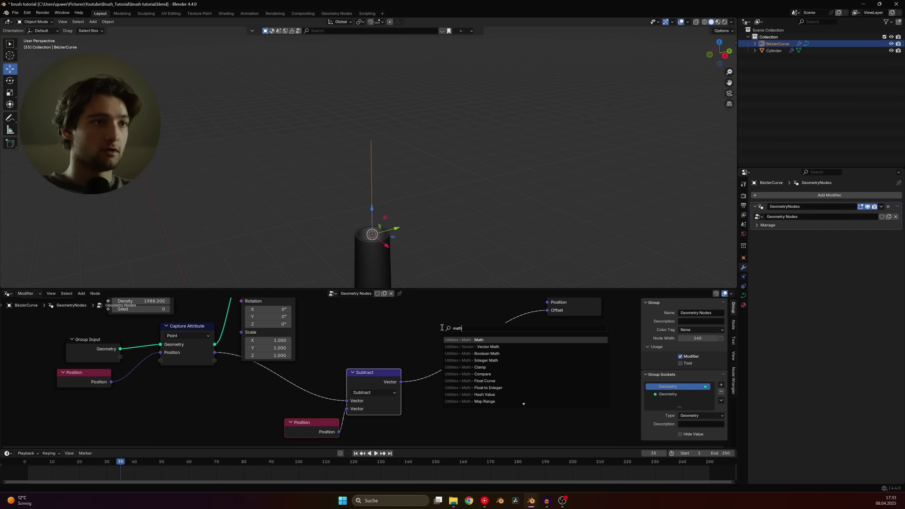
{"action": "key", "text": "Escape"}
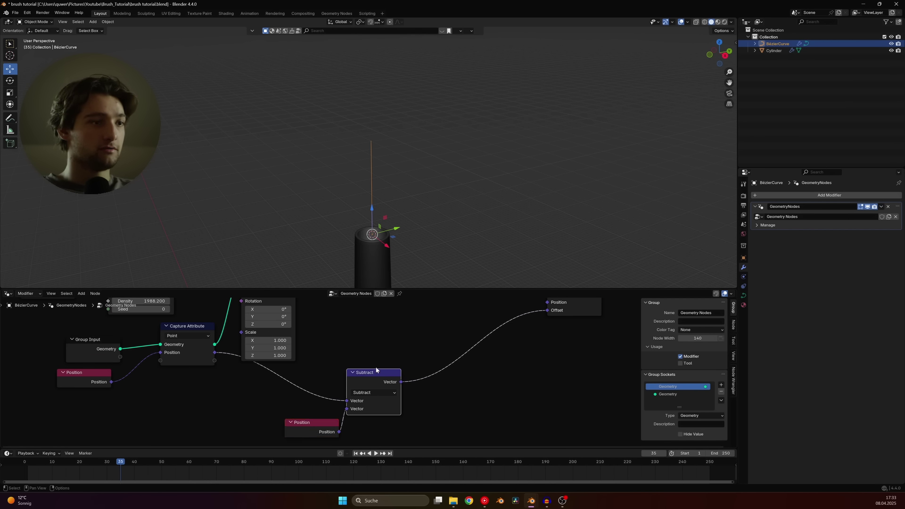
- Duplicate the Subtract node, insert the copy between Subtract and Set Position's Offset, and set its operation to Scale
{"action": "key", "text": "shift+d"}
{"action": "left_click", "coordinate": [476, 342]}
{"action": "left_click", "coordinate": [479, 364]}
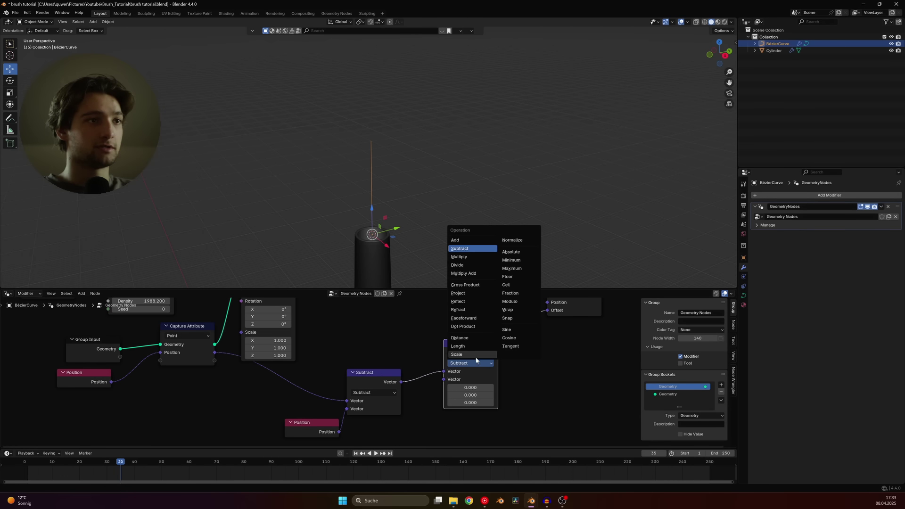
{"action": "left_click", "coordinate": [476, 356]}
{"action": "mouse_move", "coordinate": [478, 379]}
{"action": "left_mouse_down"}
{"action": "mouse_move", "coordinate": [464, 379]}
{"action": "mouse_move", "coordinate": [481, 380]}
{"action": "left_mouse_up"}
{"action": "right_click", "coordinate": [478, 380]}
- Save the brush file with the new Scale node in place
{"action": "middle_click_drag", "start_coordinate": [372, 356], "coordinate": [378, 347]}
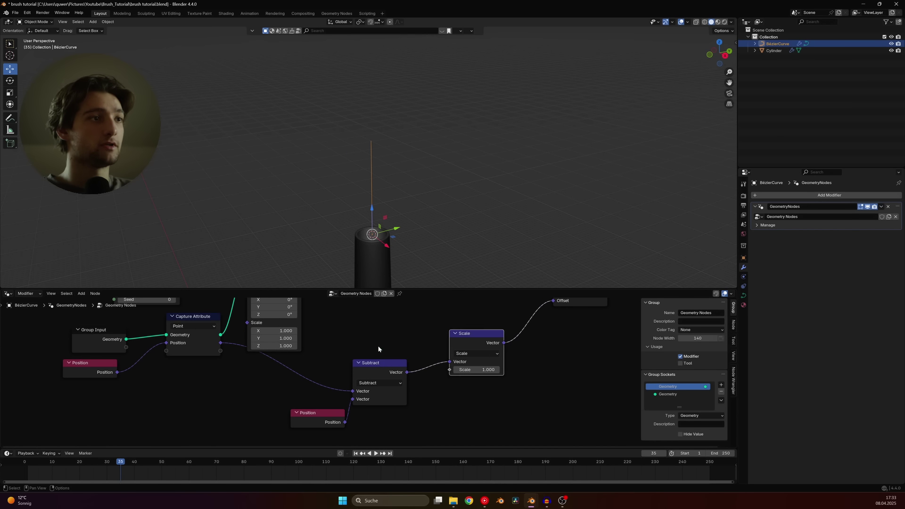
{"action": "left_click", "coordinate": [378, 347]}
{"action": "key", "text": "ctrl+s"}
- Add a Spline Parameter node, link its Factor to the Scale node's Scale input, and save the file
{"action": "key", "text": "shift+a"}
{"action": "left_click", "coordinate": [384, 337]}
{"action": "type", "text": "spline"}
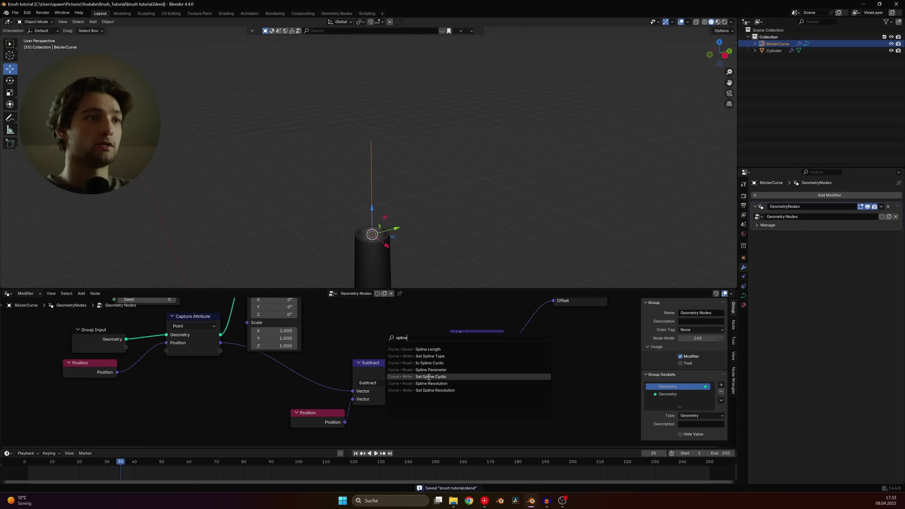
{"action": "left_click", "coordinate": [431, 369]}
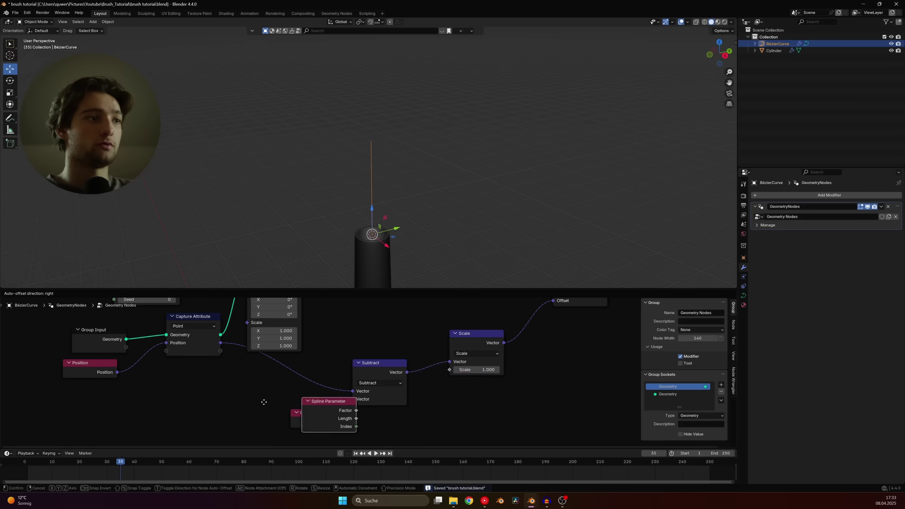
{"action": "left_click", "coordinate": [329, 430]}
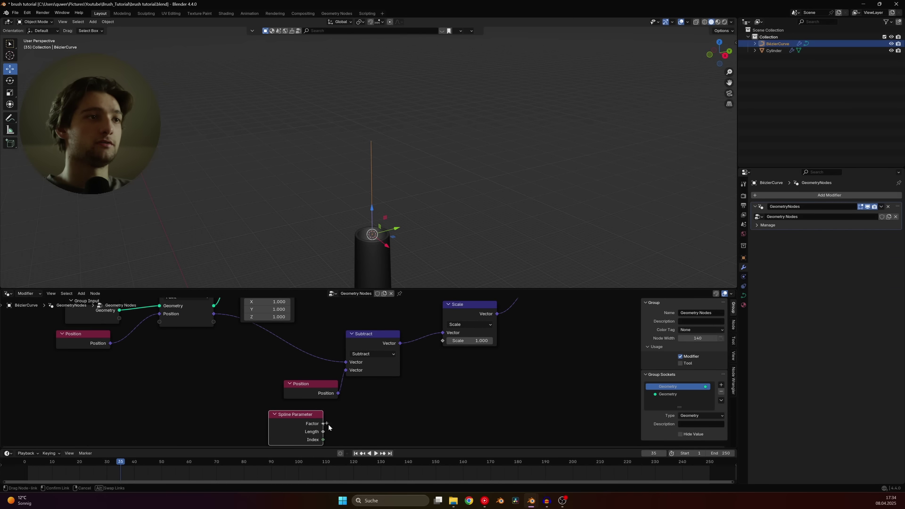
{"action": "left_click_drag", "start_coordinate": [323, 423], "coordinate": [443, 340]}
{"action": "middle_click_drag", "start_coordinate": [403, 375], "coordinate": [445, 344]}
{"action": "scroll", "coordinate": [445, 347], "scroll_direction": "down", "scroll_amount": 1}
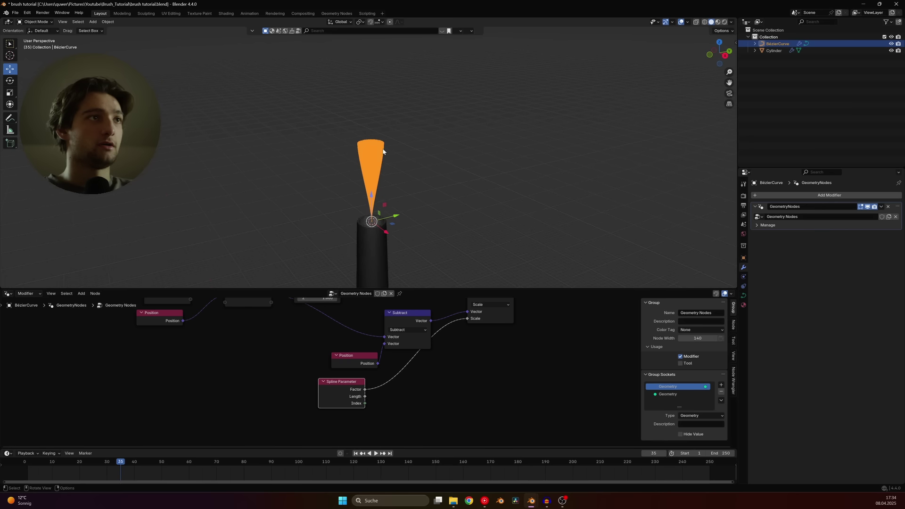
{"action": "key", "text": "alt+a"}
{"action": "key", "text": "ctrl+s"}
- Move the Spline Parameter node aside and insert a Float Curve node between its Factor and the Scale node
{"action": "middle_click_drag", "start_coordinate": [434, 379], "coordinate": [480, 354]}
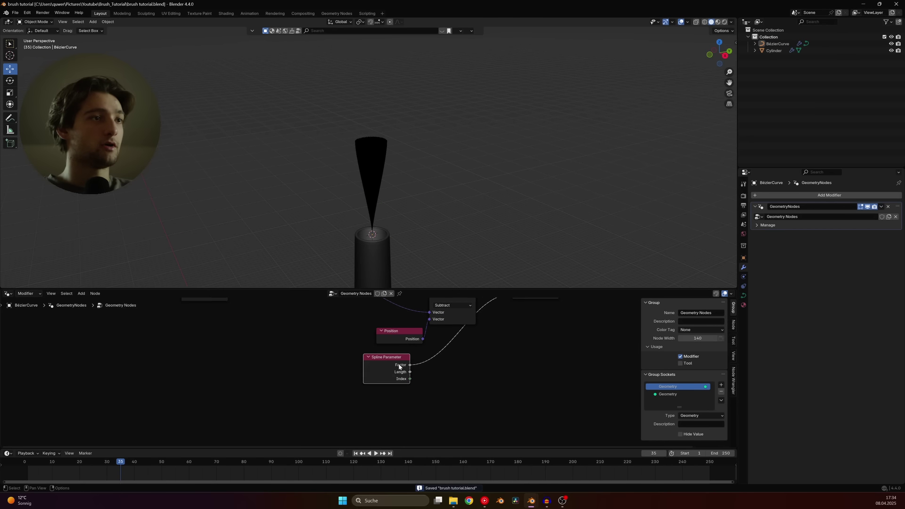
{"action": "left_click_drag", "start_coordinate": [398, 366], "coordinate": [323, 389]}
{"action": "scroll", "coordinate": [461, 353], "scroll_direction": "down", "scroll_amount": 4}
{"action": "key", "text": "shift+a"}
{"action": "left_click", "coordinate": [441, 345]}
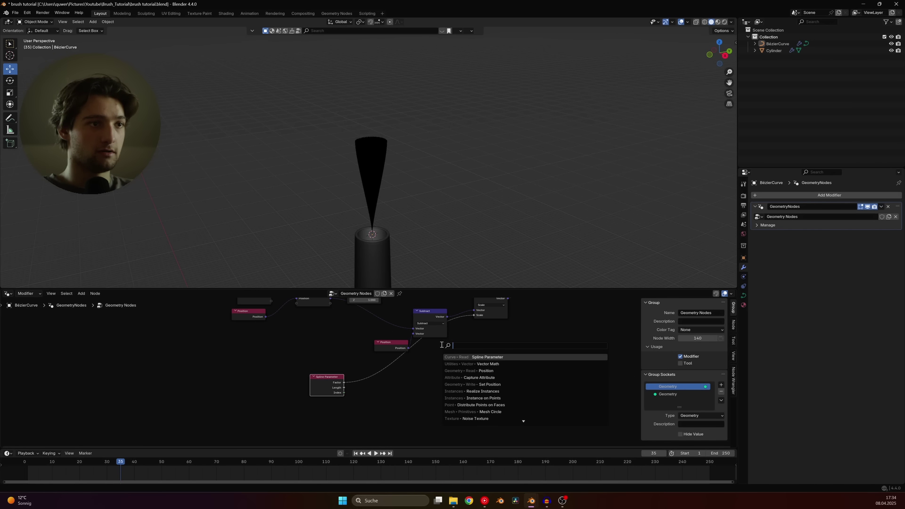
{"action": "type", "text": "curv"}
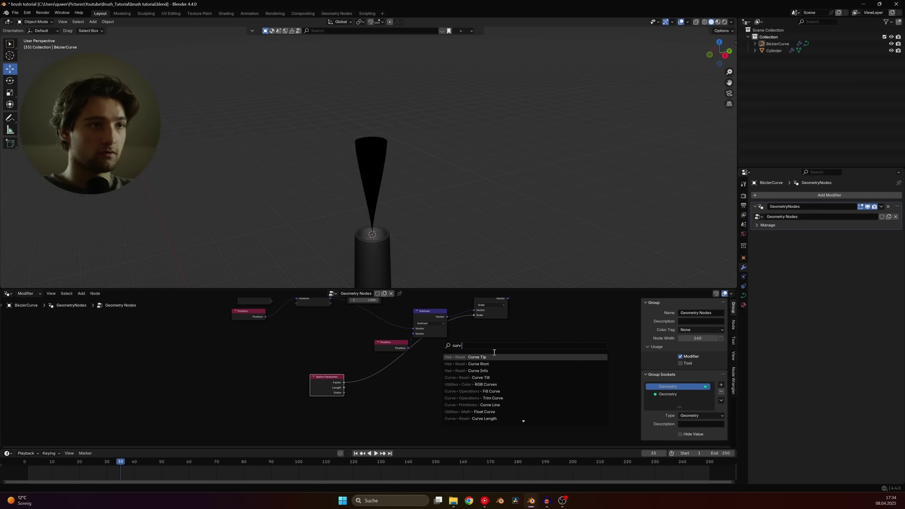
{"action": "type", "text": " flo"}
{"action": "key", "text": "Return"}
{"action": "left_click", "coordinate": [448, 355]}
{"action": "scroll", "coordinate": [448, 354], "scroll_direction": "up", "scroll_amount": 2}
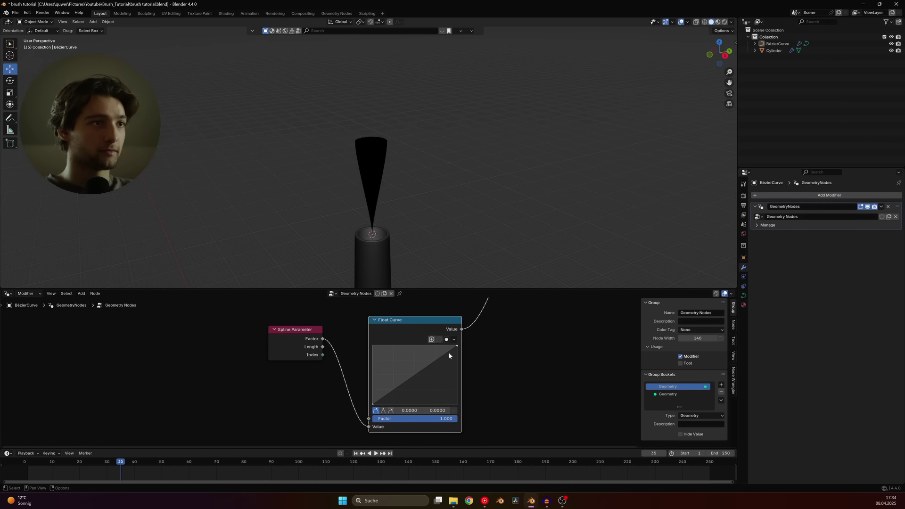
- Shape the Float Curve to fall from its maximum at the start to near 0 at the end, with a middle point at about 0.37, 0.23
{"action": "left_click_drag", "start_coordinate": [457, 348], "coordinate": [457, 403]}
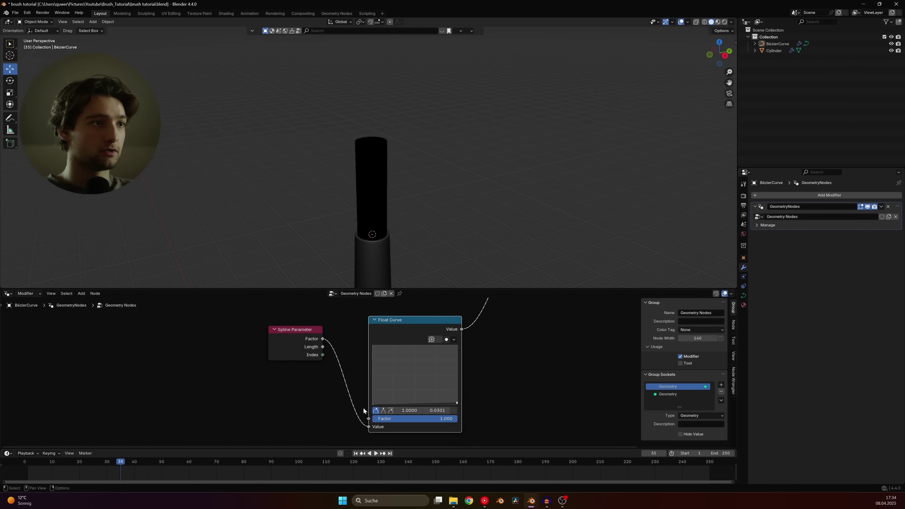
{"action": "left_click_drag", "start_coordinate": [372, 404], "coordinate": [373, 345]}
{"action": "left_click_drag", "start_coordinate": [415, 375], "coordinate": [404, 391]}
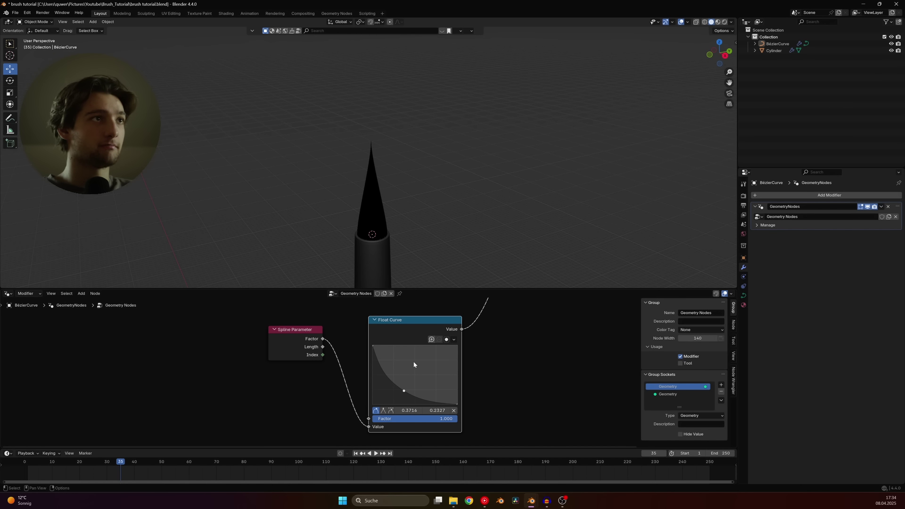
- Insert a Subdivide Curve node between Realize Instances and Set Position, and set its cuts to 8
{"action": "scroll", "coordinate": [371, 210], "scroll_direction": "up", "scroll_amount": 3}
{"action": "scroll", "coordinate": [405, 226], "scroll_direction": "down", "scroll_amount": 2}
{"action": "scroll", "coordinate": [501, 331], "scroll_direction": "down", "scroll_amount": 5}
{"action": "middle_click_drag", "start_coordinate": [494, 305], "coordinate": [378, 421]}
{"action": "scroll", "coordinate": [366, 395], "scroll_direction": "up", "scroll_amount": 2}
{"action": "left_click_drag", "start_coordinate": [354, 375], "coordinate": [337, 386]}
{"action": "left_click_drag", "start_coordinate": [490, 304], "coordinate": [384, 341]}
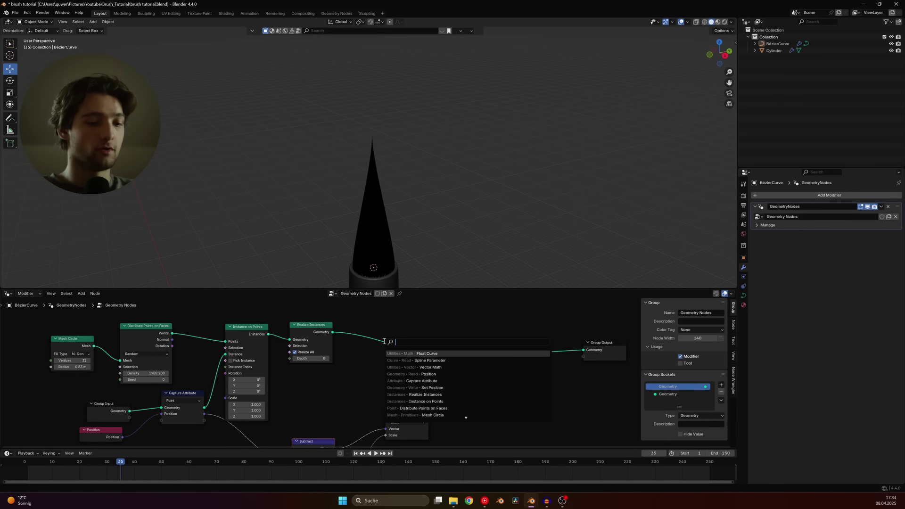
{"action": "type", "text": "sub"}
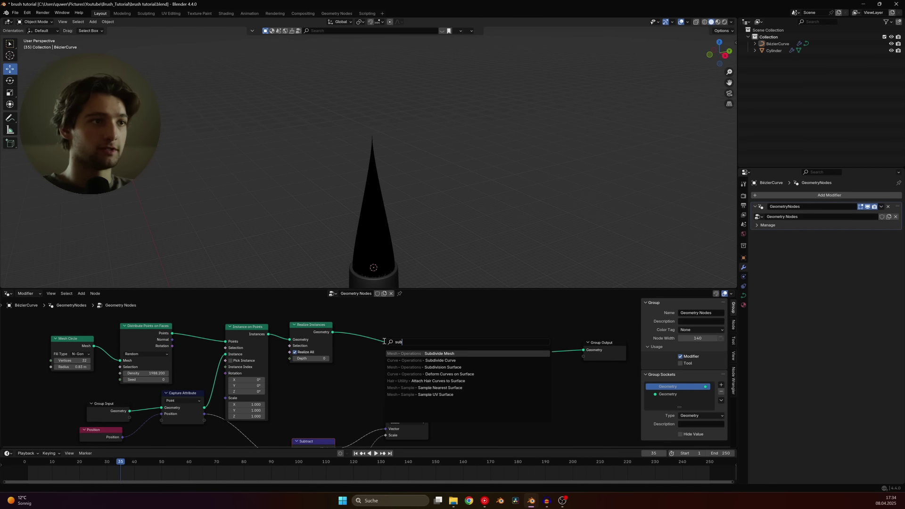
{"action": "left_click", "coordinate": [438, 360]}
{"action": "left_click_drag", "start_coordinate": [413, 354], "coordinate": [411, 359]}
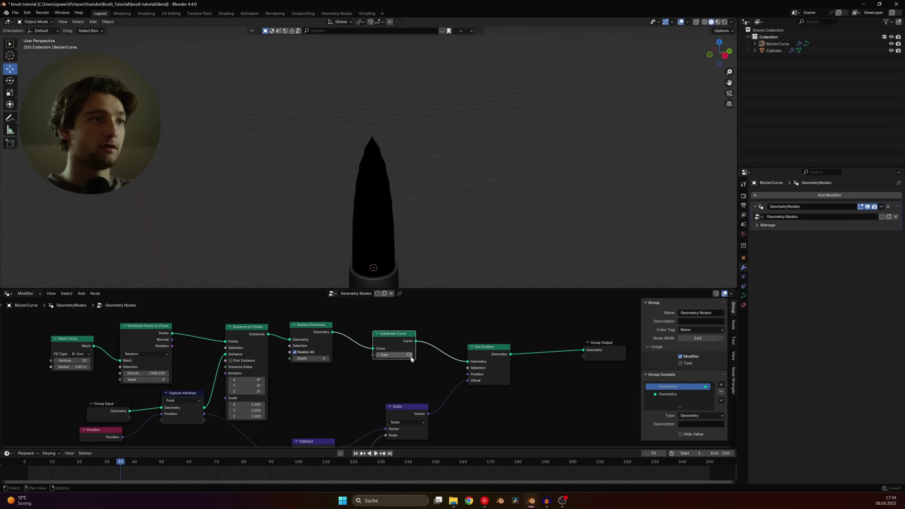
{"action": "middle_click_drag", "start_coordinate": [377, 220], "coordinate": [394, 198]}
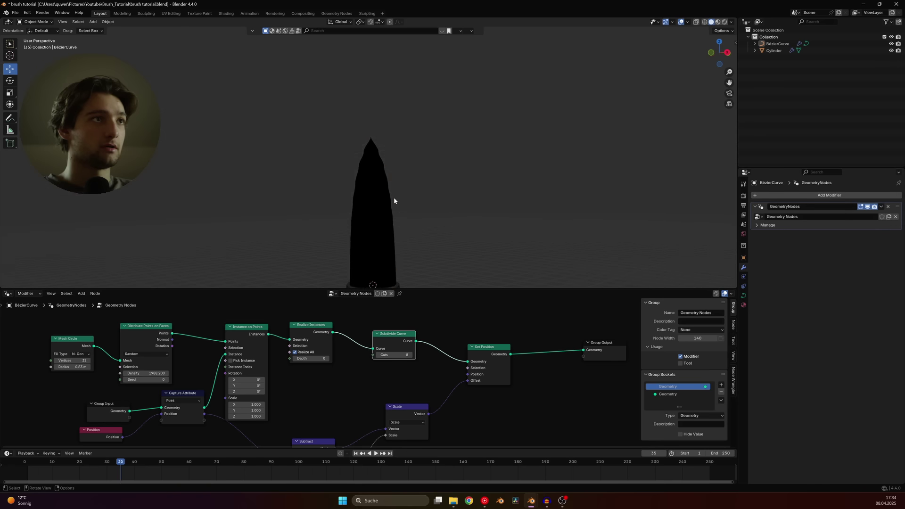
- Move the Float Curve's middle point higher and closer to the start, and delete the extra point tried beside it
{"action": "left_click", "coordinate": [388, 201]}
{"action": "scroll", "coordinate": [396, 404], "scroll_direction": "down", "scroll_amount": 4}
{"action": "middle_click_drag", "start_coordinate": [341, 437], "coordinate": [379, 348]}
{"action": "scroll", "coordinate": [379, 350], "scroll_direction": "up", "scroll_amount": 3}
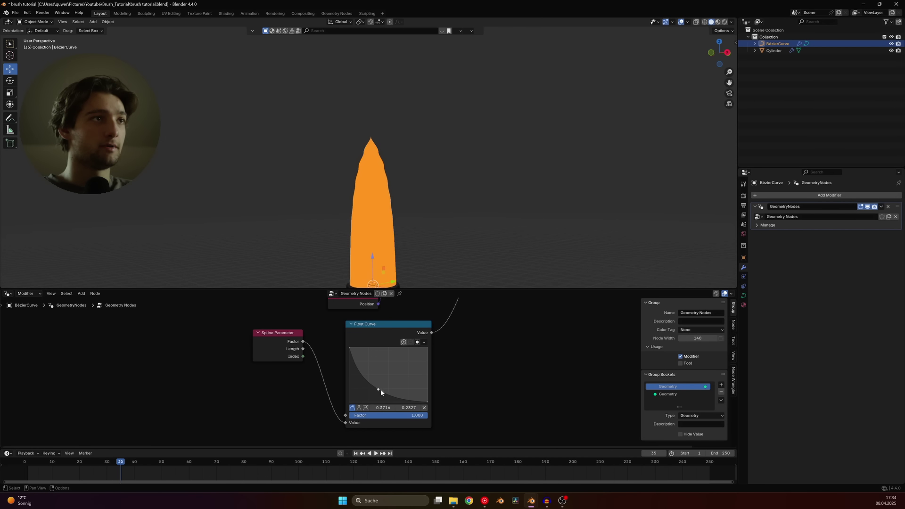
{"action": "mouse_move", "coordinate": [379, 389]}
{"action": "left_mouse_down"}
{"action": "mouse_move", "coordinate": [402, 360]}
{"action": "mouse_move", "coordinate": [377, 385]}
{"action": "mouse_move", "coordinate": [381, 374]}
{"action": "mouse_move", "coordinate": [365, 374]}
{"action": "left_mouse_up"}
{"action": "left_click_drag", "start_coordinate": [387, 383], "coordinate": [396, 367]}
{"action": "left_click", "coordinate": [424, 408]}
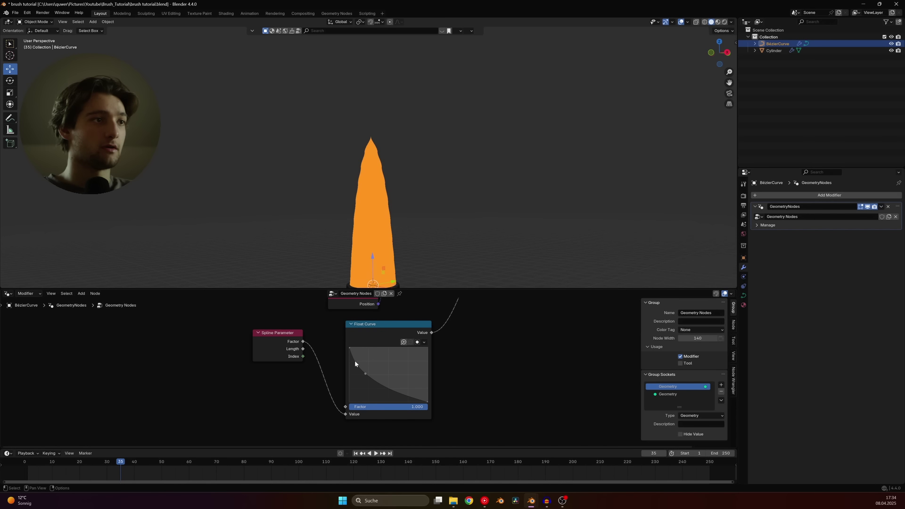
{"action": "key", "text": "alt+a"}
{"action": "left_click", "coordinate": [378, 204]}
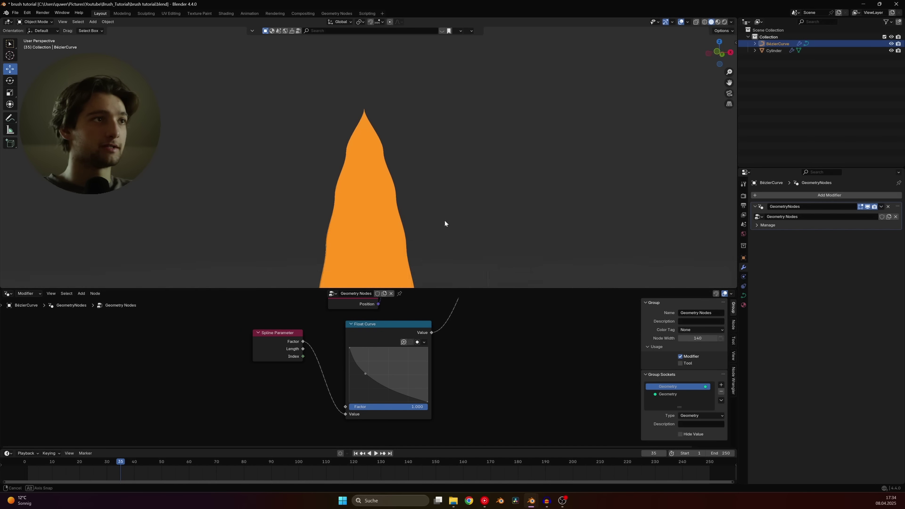
- Insert a Set Spline Type node between Set Position and Group Output
{"action": "scroll", "coordinate": [488, 373], "scroll_direction": "down", "scroll_amount": 3}
{"action": "middle_click_drag", "start_coordinate": [488, 374], "coordinate": [402, 386]}
{"action": "scroll", "coordinate": [402, 385], "scroll_direction": "up", "scroll_amount": 2}
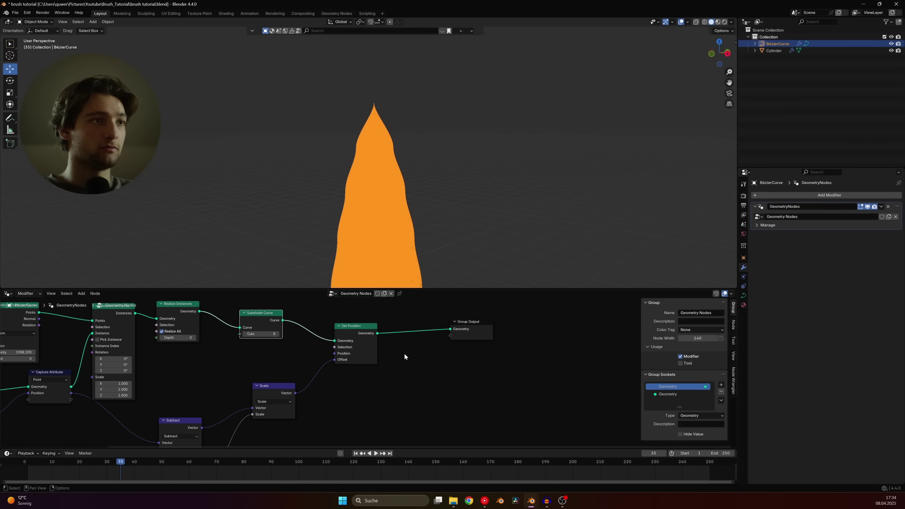
{"action": "key", "text": "shift+a"}
{"action": "type", "text": "set"}
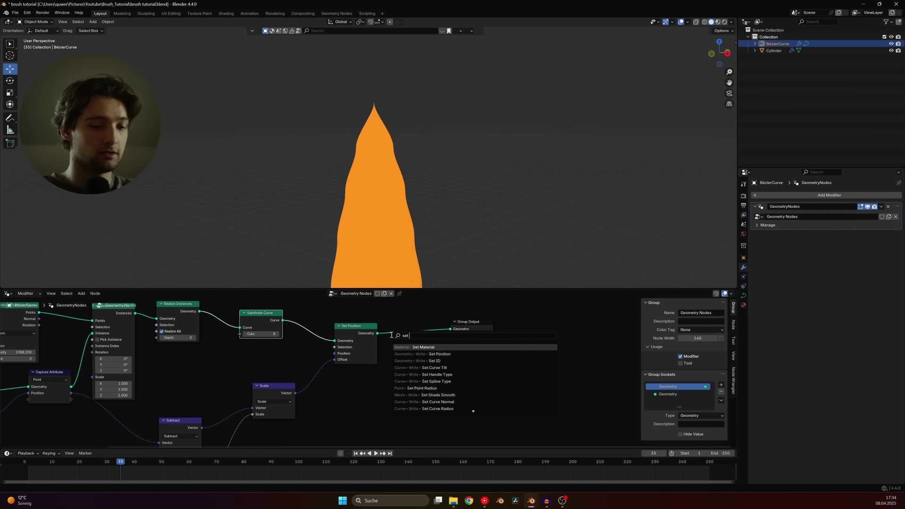
{"action": "type", "text": " curv"}
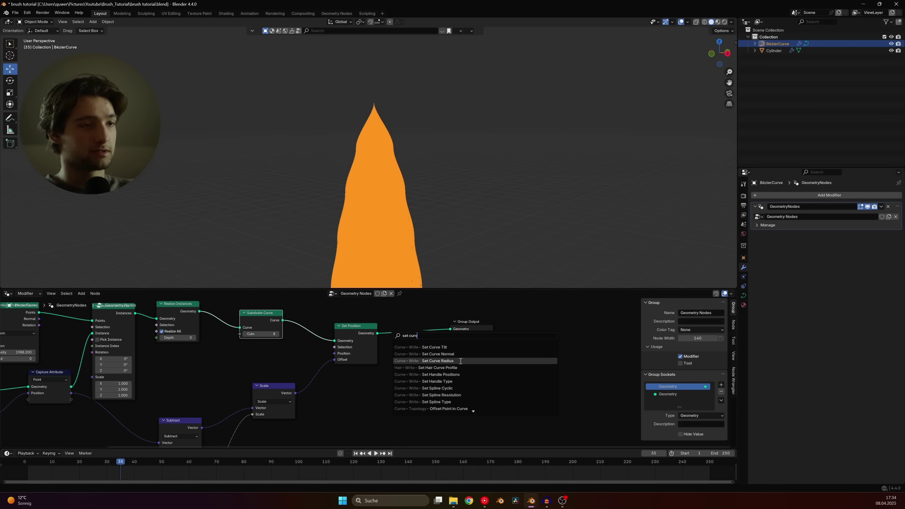
{"action": "left_click", "coordinate": [436, 402]}
{"action": "left_click", "coordinate": [387, 322]}
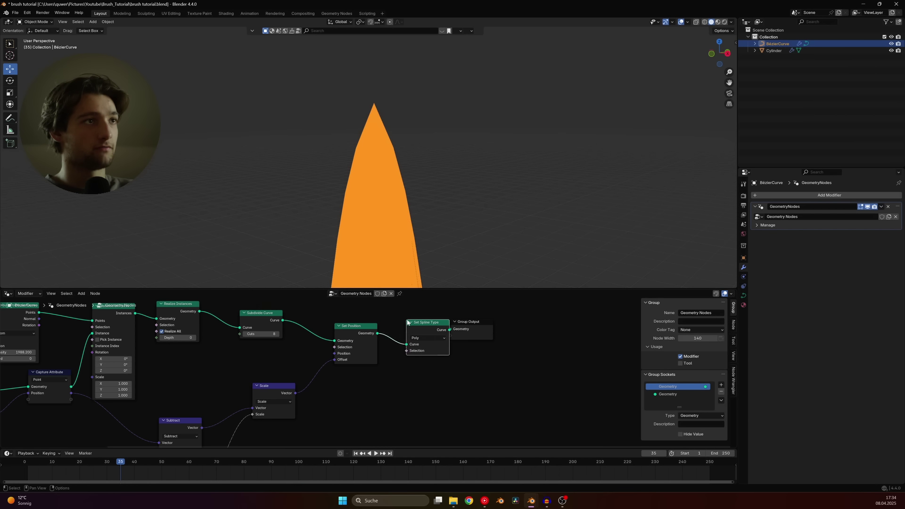
- Set the spline type to Catmull Rom and save the file
{"action": "scroll", "coordinate": [396, 325], "scroll_direction": "up", "scroll_amount": 2}
{"action": "left_click", "coordinate": [427, 325]}
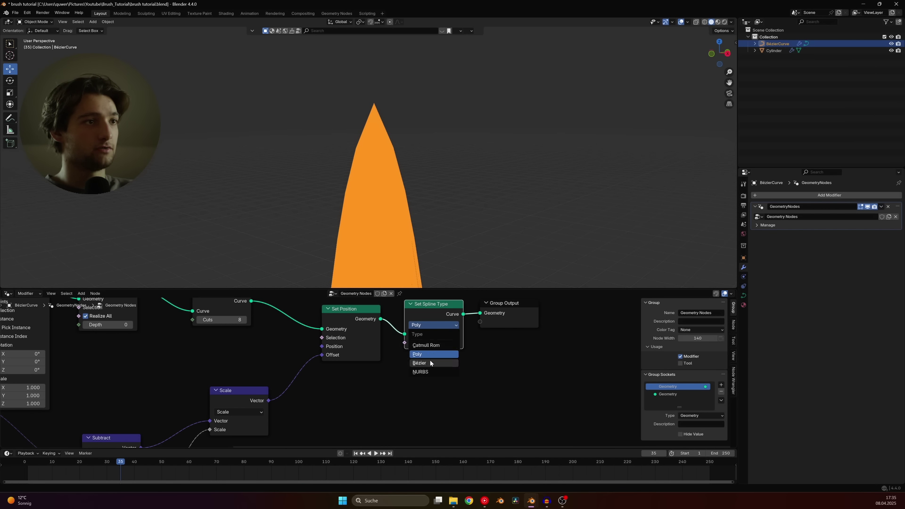
{"action": "left_click", "coordinate": [431, 346]}
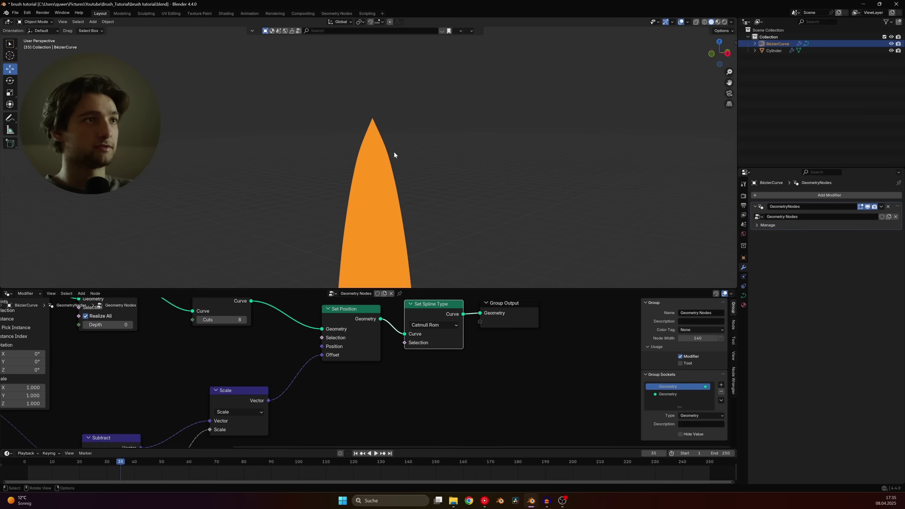
{"action": "key", "text": "alt+a"}
{"action": "key", "text": "ctrl+s"}
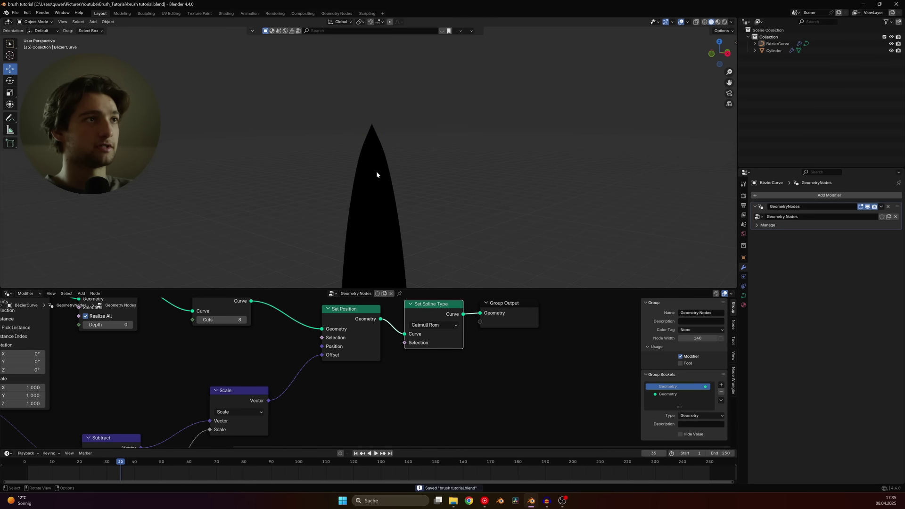
- Try rotating, scaling and moving the Bézier curve's tip point along X to test how the bristles bend
{"action": "scroll", "coordinate": [400, 175], "scroll_direction": "down", "scroll_amount": 1}
{"action": "scroll", "coordinate": [421, 213], "scroll_direction": "down", "scroll_amount": 3}
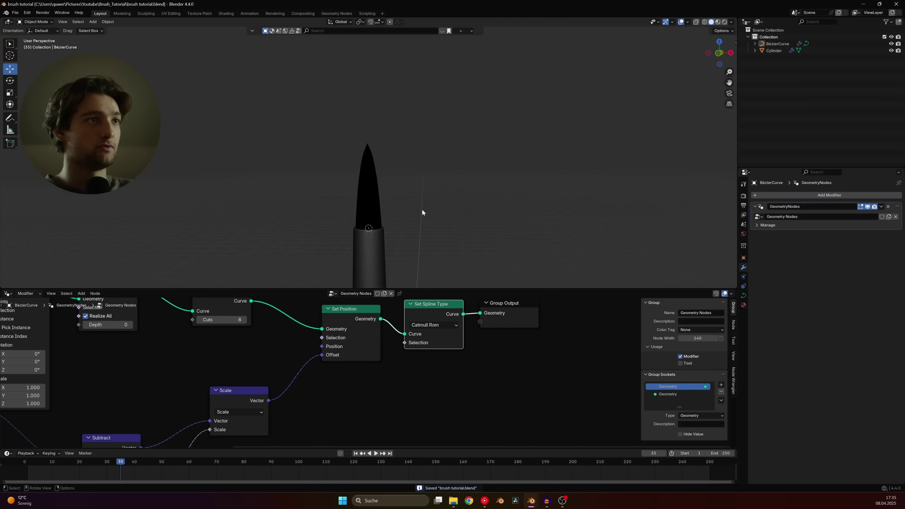
{"action": "left_click", "coordinate": [377, 170]}
{"action": "key", "text": "Tab"}
{"action": "middle_click_drag", "start_coordinate": [395, 134], "coordinate": [415, 168]}
{"action": "key", "text": "r"}
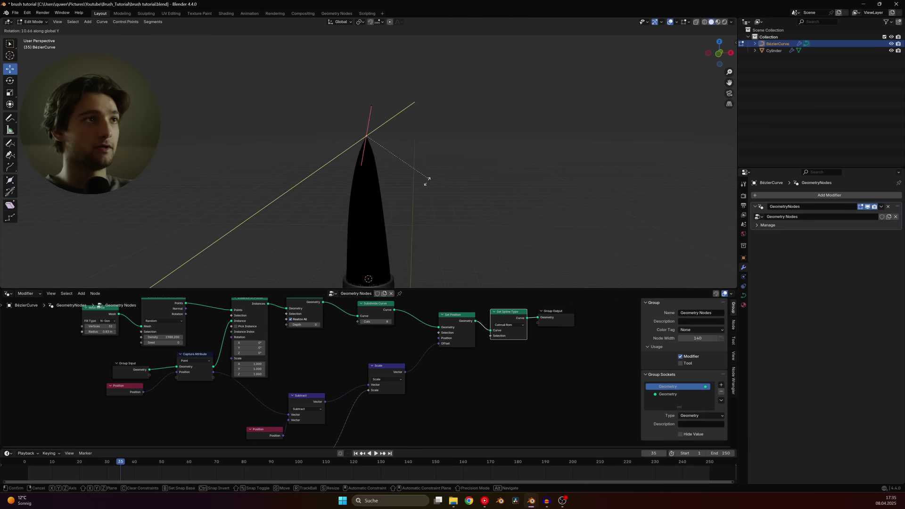
{"action": "left_click", "coordinate": [422, 172]}
{"action": "key", "text": "s"}
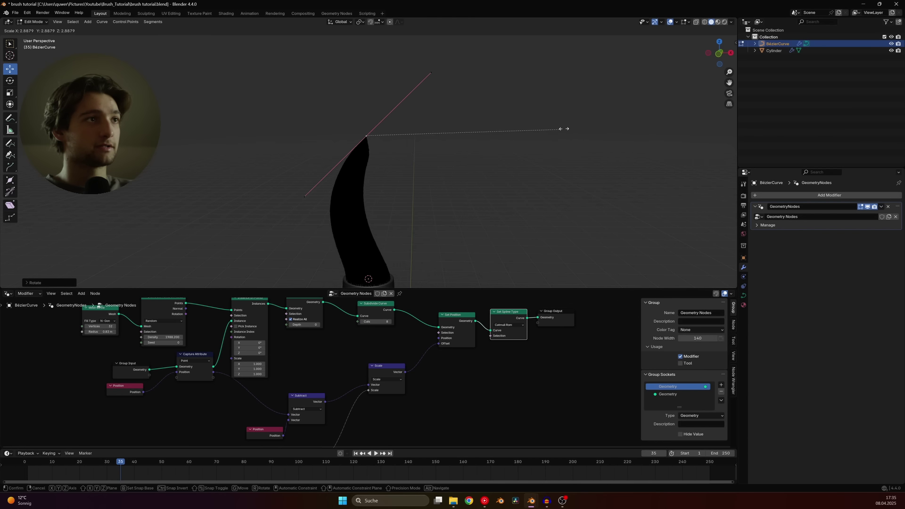
{"action": "key", "text": "Escape"}
{"action": "key", "text": "g"}
{"action": "key", "text": "x"}
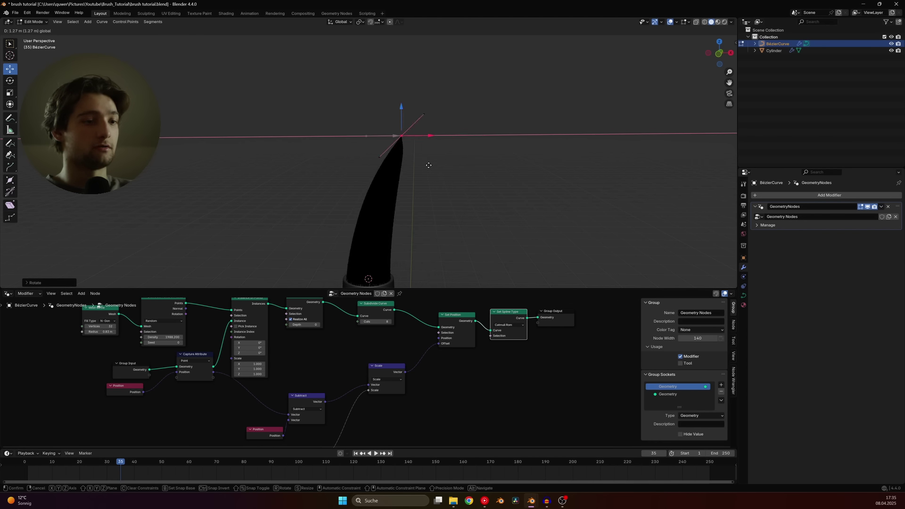
{"action": "key", "text": "Escape"}
{"action": "key", "text": "Tab"}
- Save the brush file and deselect the bristle curve
{"action": "middle_click_drag", "start_coordinate": [427, 163], "coordinate": [387, 182]}
{"action": "scroll", "coordinate": [386, 183], "scroll_direction": "down", "scroll_amount": 2}
{"action": "key", "text": "ctrl+s"}
{"action": "key", "text": "alt+a"}
- Move the Scale node closer to Subtract, duplicate it as a Multiply node, and insert the copy between Scale and Set Position's Offset
{"action": "middle_click_drag", "start_coordinate": [401, 390], "coordinate": [391, 369]}
{"action": "left_click_drag", "start_coordinate": [368, 352], "coordinate": [337, 370]}
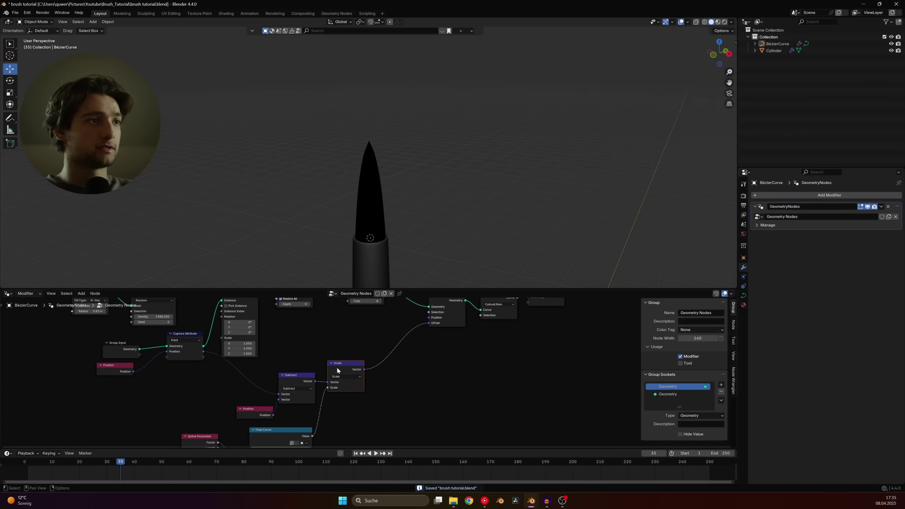
{"action": "scroll", "coordinate": [356, 364], "scroll_direction": "up", "scroll_amount": 2}
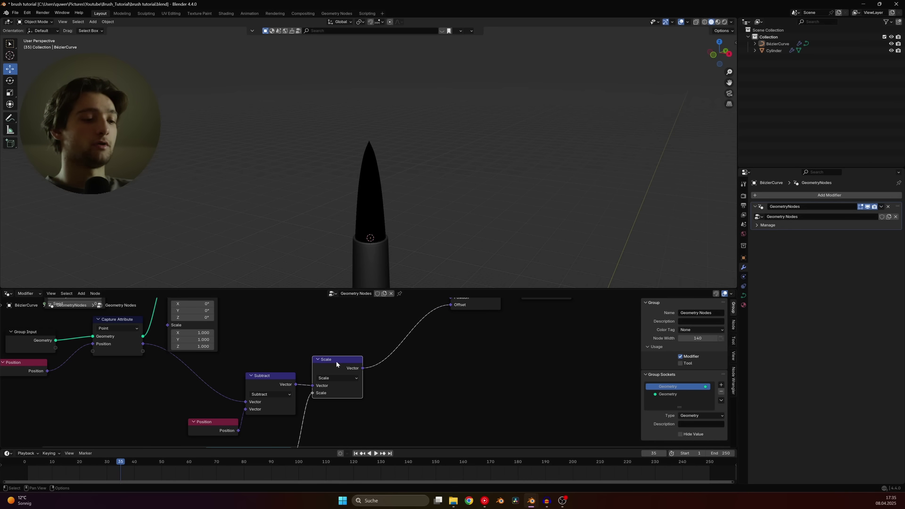
{"action": "key", "text": "shift+d"}
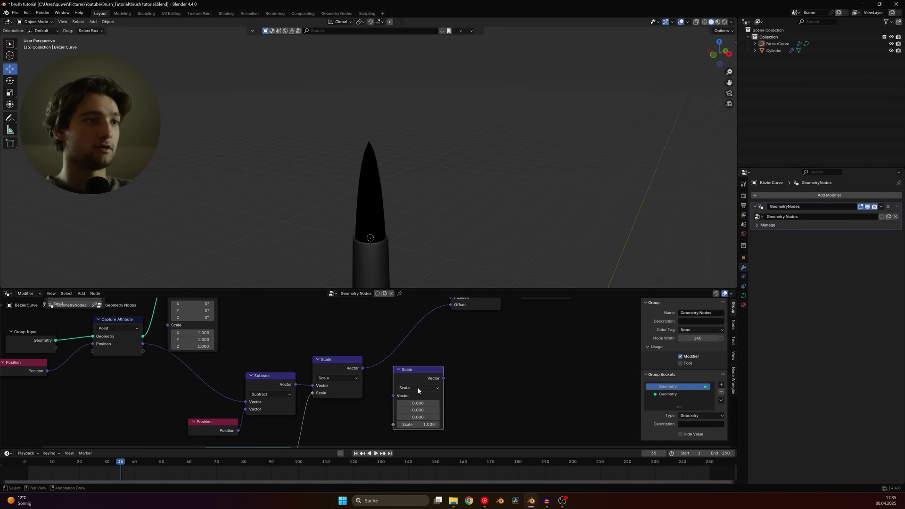
{"action": "left_click", "coordinate": [418, 388]}
{"action": "left_click", "coordinate": [422, 290]}
{"action": "middle_click_drag", "start_coordinate": [432, 382], "coordinate": [432, 368]}
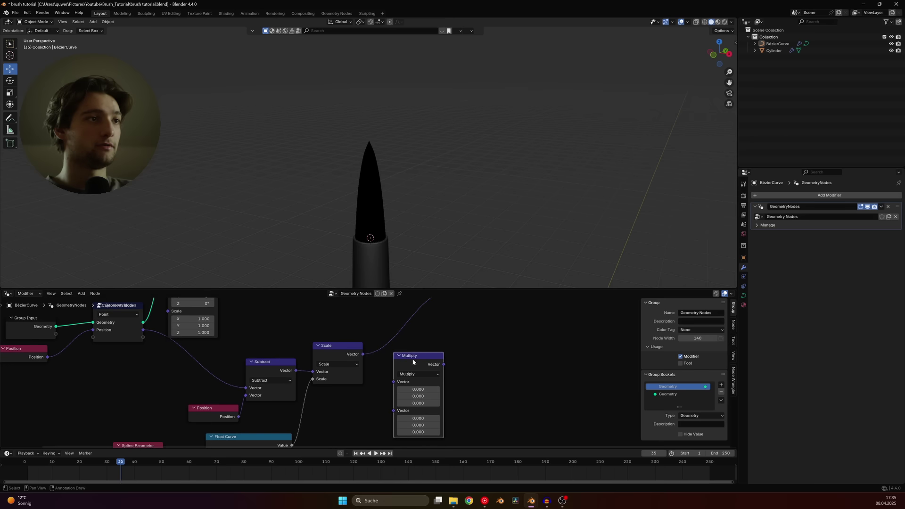
{"action": "left_click_drag", "start_coordinate": [432, 368], "coordinate": [425, 332]}
- Set all three Multiply factors to 1, and reduce the X factor to 0.11
{"action": "left_click", "coordinate": [421, 359]}
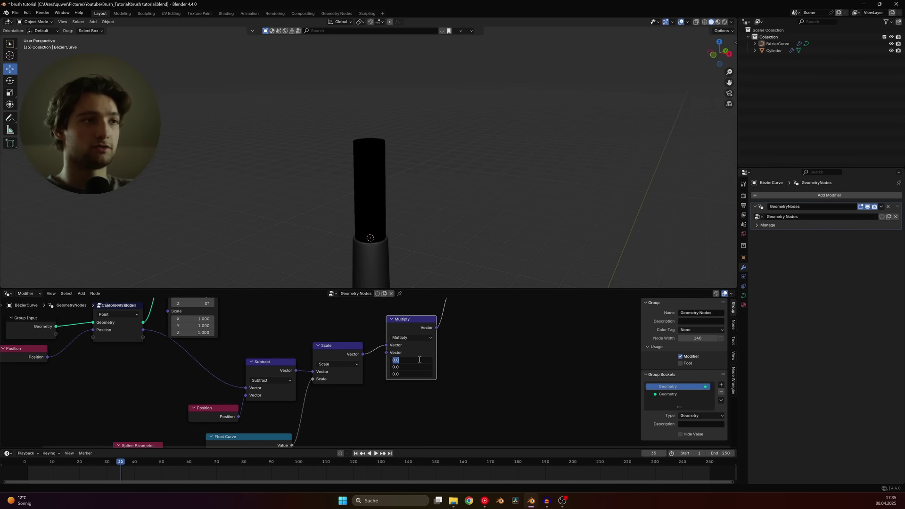
{"action": "type", "text": "1"}
{"action": "key", "text": "Return"}
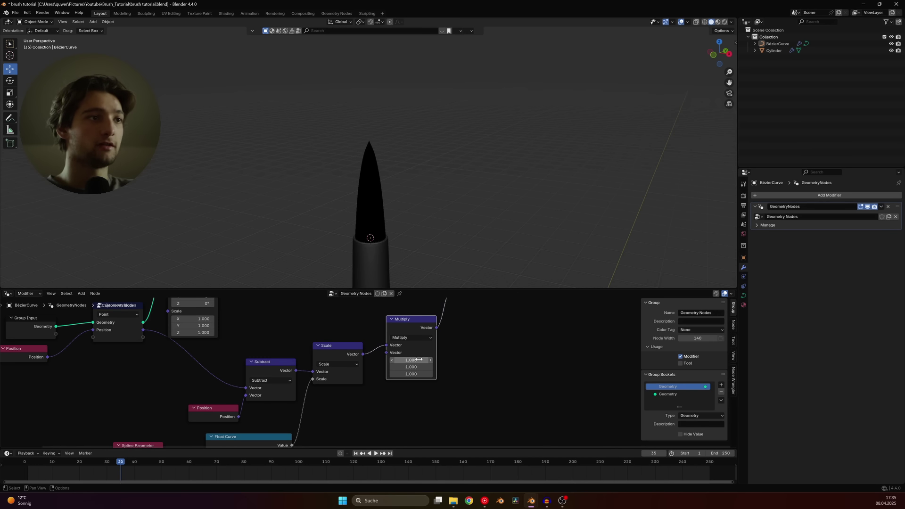
{"action": "left_click_drag", "start_coordinate": [418, 359], "coordinate": [391, 359]}
{"action": "left_click", "coordinate": [402, 258]}
{"action": "middle_click_drag", "start_coordinate": [404, 228], "coordinate": [447, 202]}
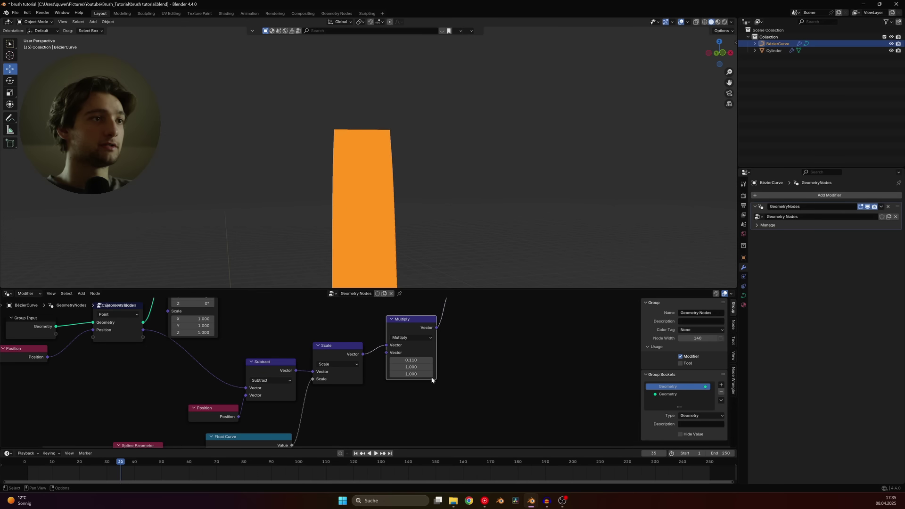
- Set the Multiply node's X factor to 0.12 and insert a Curve to Mesh node between Set Spline Type and Group Output
{"action": "left_click_drag", "start_coordinate": [411, 359], "coordinate": [417, 359]}
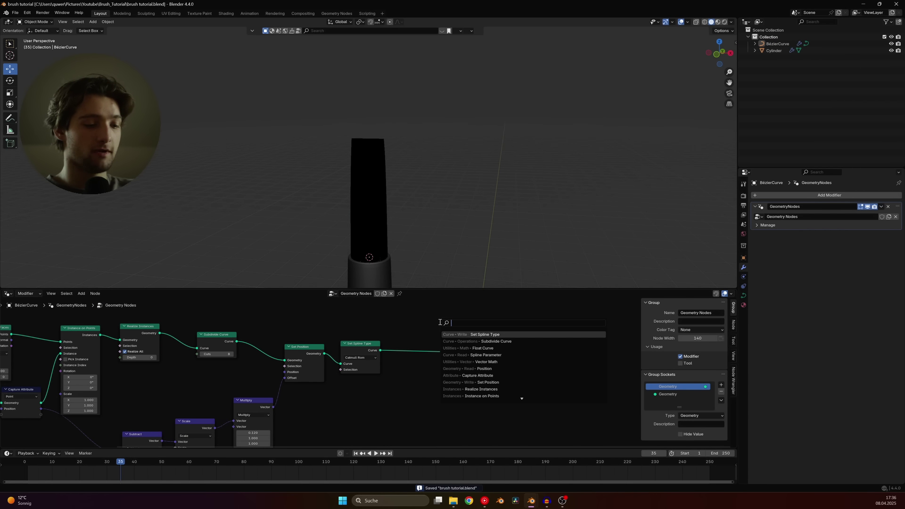
{"action": "type", "text": "curv to me"}
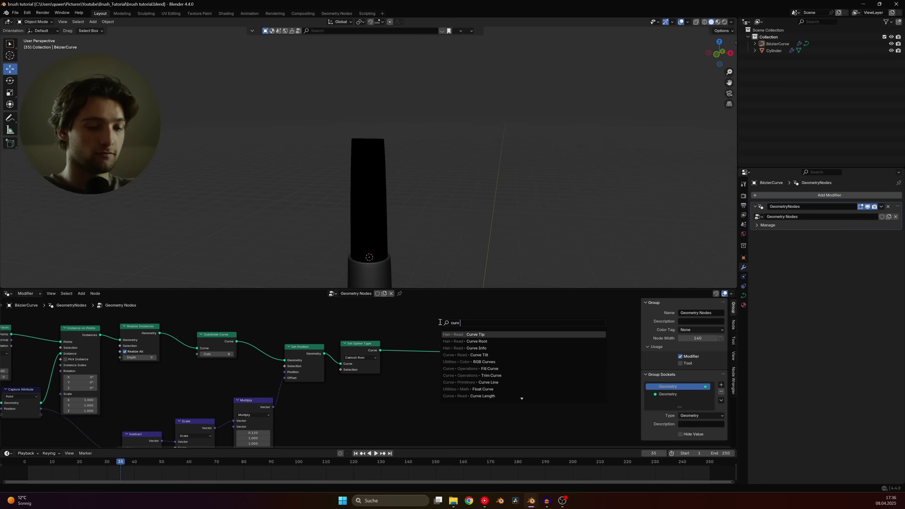
{"action": "key", "text": "Return"}
{"action": "left_click_drag", "start_coordinate": [480, 345], "coordinate": [466, 315]}
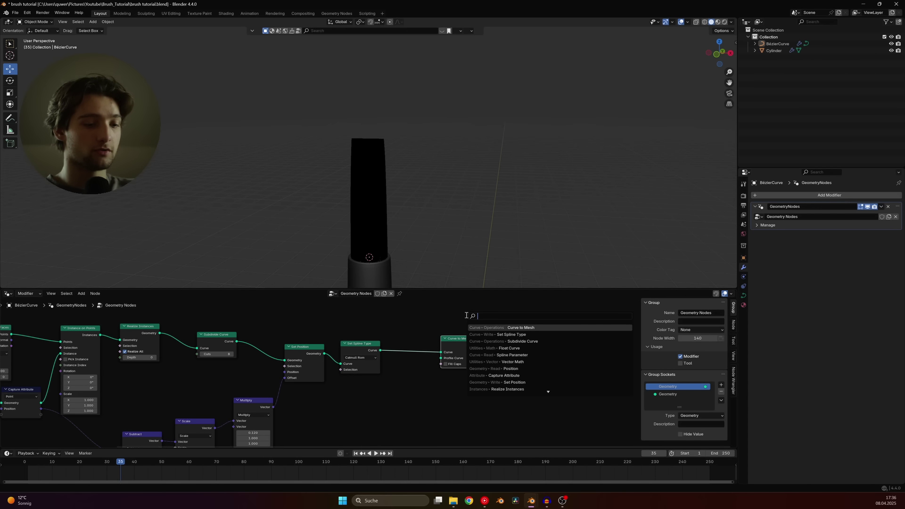
- Add a Curve Circle node with resolution 3 and connect it to Curve to Mesh's Profile Curve
{"action": "type", "text": "circ"}
{"action": "left_click", "coordinate": [499, 334]}
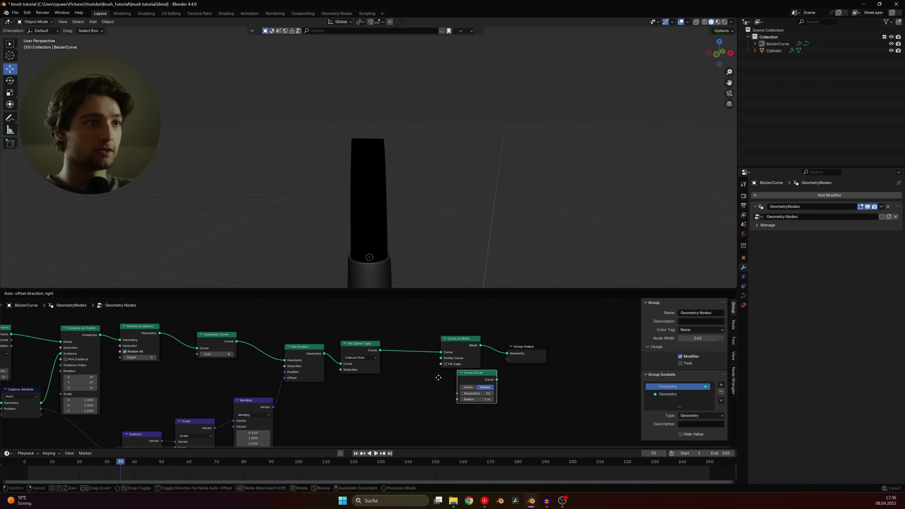
{"action": "left_click", "coordinate": [405, 396]}
{"action": "scroll", "coordinate": [415, 396], "scroll_direction": "up", "scroll_amount": 3}
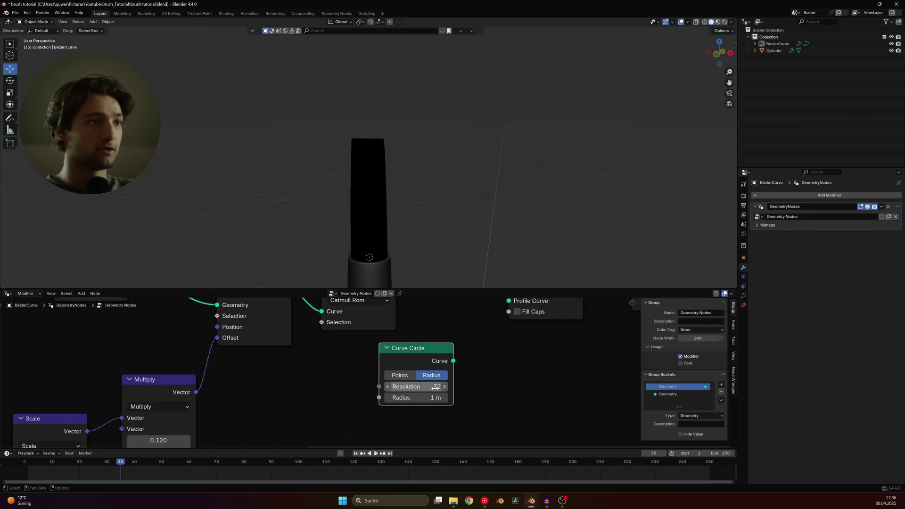
{"action": "double_click", "coordinate": [408, 384]}
{"action": "type", "text": "3"}
{"action": "key", "text": "Return"}
{"action": "mouse_move", "coordinate": [414, 363]}
{"action": "left_mouse_down"}
{"action": "mouse_move", "coordinate": [357, 370]}
{"action": "mouse_move", "coordinate": [480, 306]}
{"action": "mouse_move", "coordinate": [492, 352]}
{"action": "left_mouse_up"}
{"action": "mouse_move", "coordinate": [411, 404]}
{"action": "middle_mouse_down"}
{"action": "mouse_move", "coordinate": [432, 396]}
{"action": "mouse_move", "coordinate": [444, 375]}
{"action": "middle_mouse_up"}
{"action": "scroll", "coordinate": [410, 396], "scroll_direction": "up", "scroll_amount": 3}
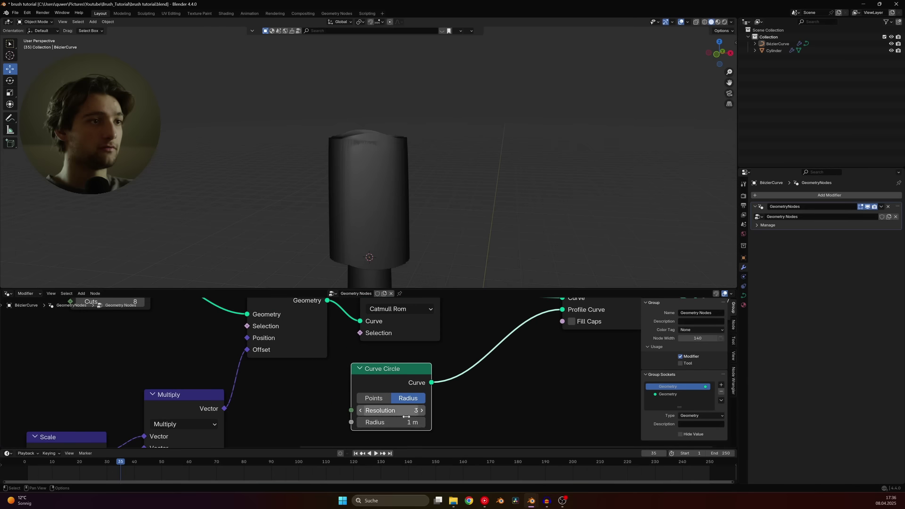
- Insert a Set Curve Radius node between Set Spline Type and Curve to Mesh
{"action": "scroll", "coordinate": [419, 387], "scroll_direction": "down", "scroll_amount": 4}
{"action": "key", "text": "shift+a"}
{"action": "type", "text": "set"}
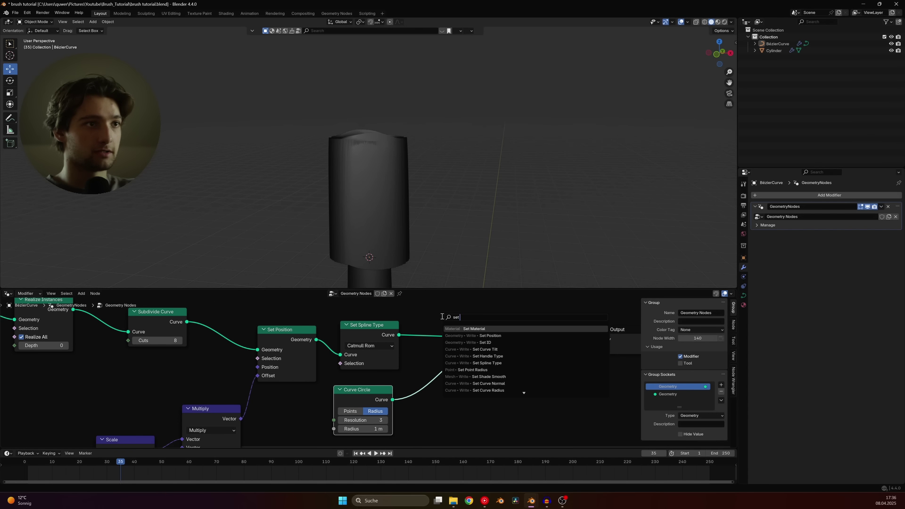
{"action": "type", "text": " s"}
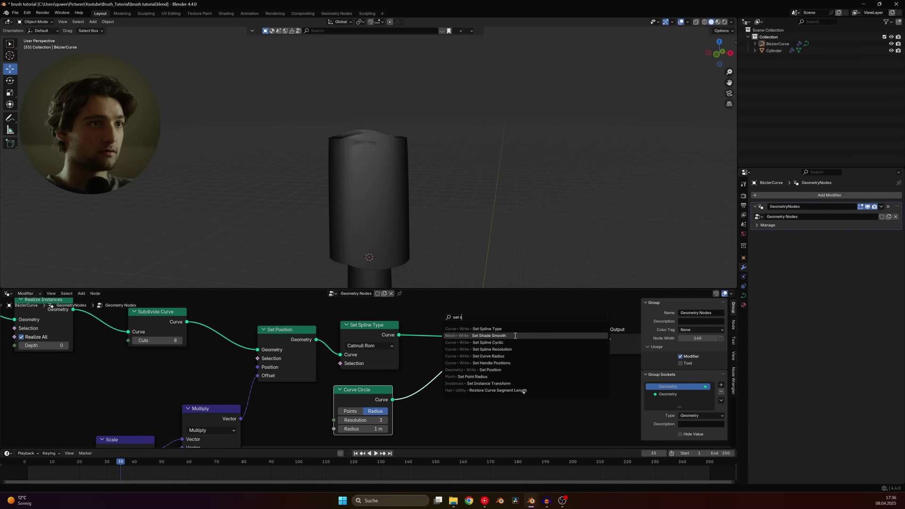
{"action": "left_click", "coordinate": [488, 356]}
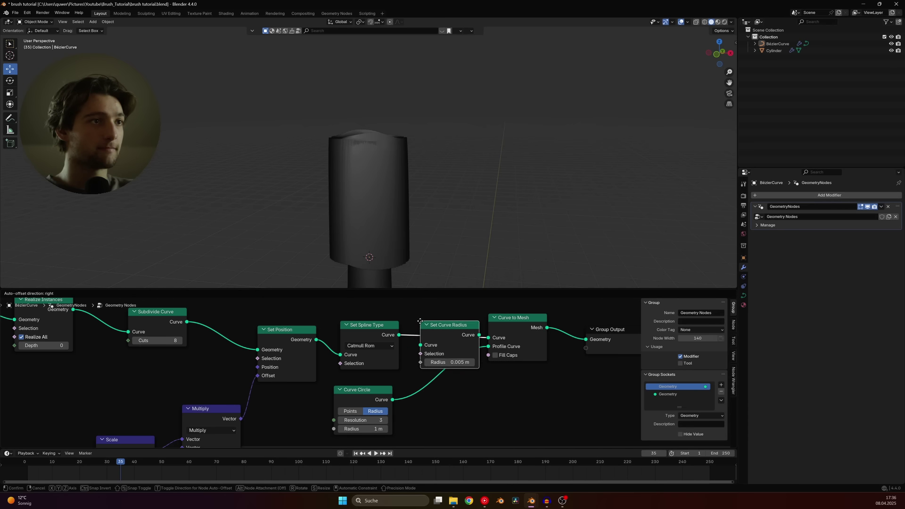
{"action": "left_click", "coordinate": [438, 346]}
{"action": "middle_click_drag", "start_coordinate": [377, 378], "coordinate": [384, 365]}
- Place the Curve Circle node beneath Set Curve Radius, set its radius to 0.38 m and save the file
{"action": "left_click_drag", "start_coordinate": [376, 375], "coordinate": [453, 367]}
{"action": "mouse_move", "coordinate": [292, 142]}
{"action": "middle_mouse_down", "text": "ctrl"}
{"action": "mouse_move", "coordinate": [401, 211]}
{"action": "mouse_move", "coordinate": [454, 192]}
{"action": "middle_mouse_up", "text": "ctrl"}
{"action": "mouse_move", "coordinate": [447, 407]}
{"action": "left_mouse_down"}
{"action": "mouse_move", "coordinate": [427, 406]}
{"action": "mouse_move", "coordinate": [436, 406]}
{"action": "left_mouse_up"}
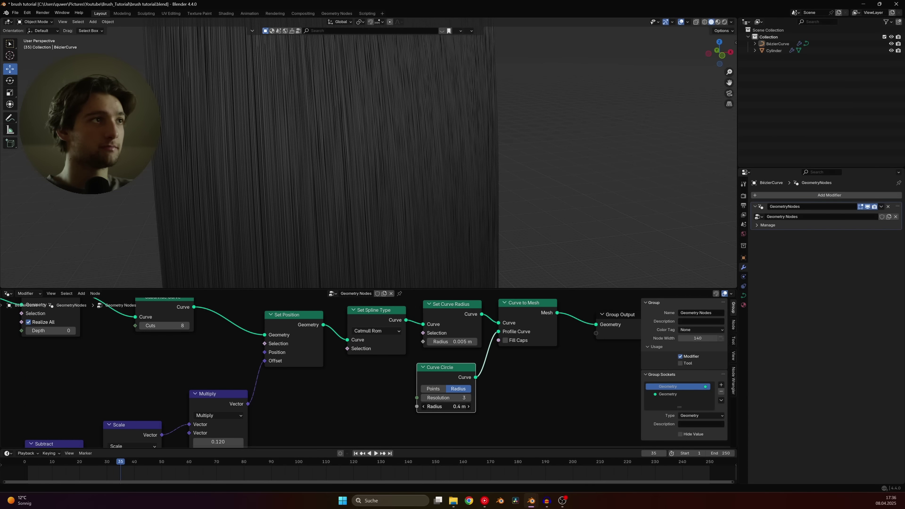
{"action": "key", "text": "ctrl+s"}
{"action": "scroll", "coordinate": [383, 196], "scroll_direction": "down", "scroll_amount": 5}
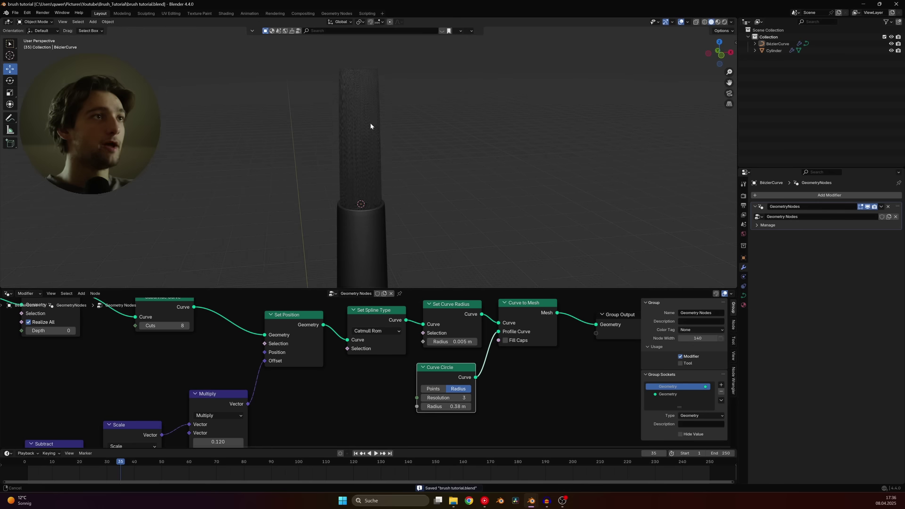
- Select the bristle curve and insert a second Set Position node between Subdivide Curve and the existing Set Position
{"action": "left_click", "coordinate": [353, 195]}
{"action": "scroll", "coordinate": [510, 332], "scroll_direction": "down", "scroll_amount": 4}
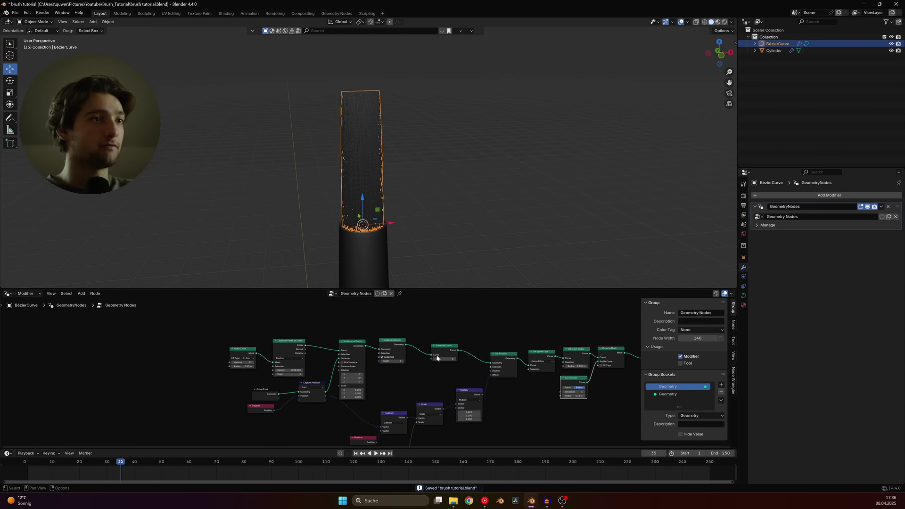
{"action": "middle_click_drag", "start_coordinate": [511, 331], "coordinate": [476, 322]}
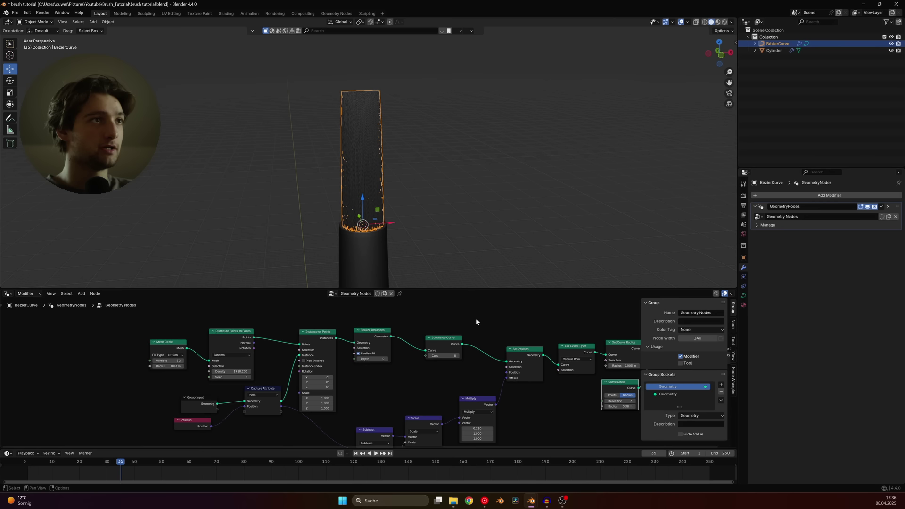
{"action": "key", "text": "shift+a"}
{"action": "left_click", "coordinate": [467, 315]}
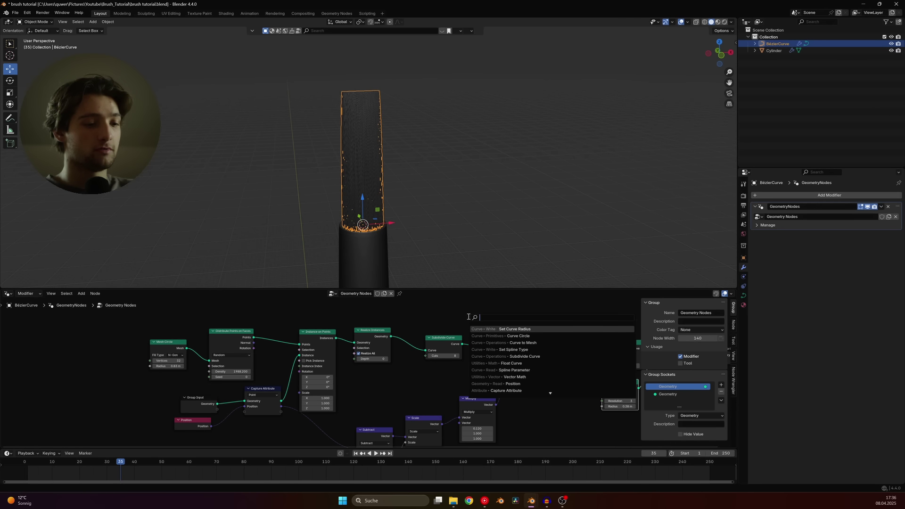
{"action": "type", "text": "set"}
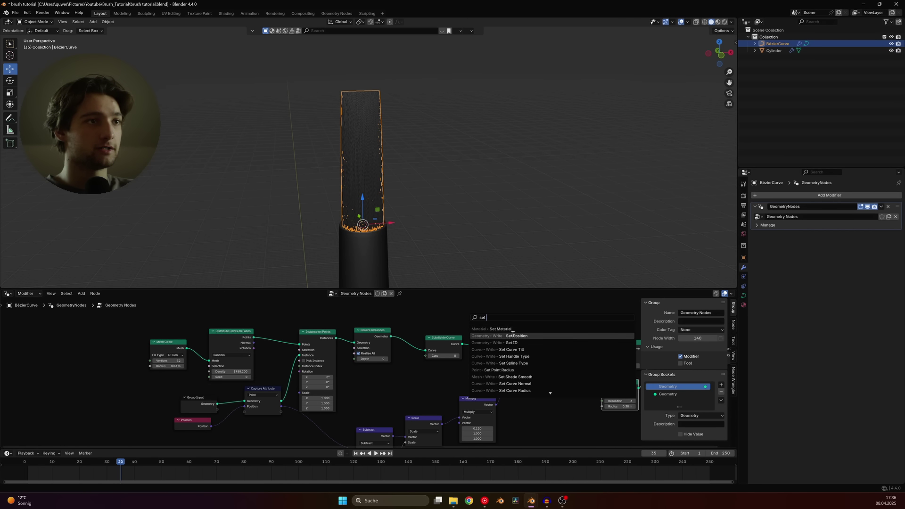
{"action": "left_click", "coordinate": [513, 335]}
{"action": "left_click", "coordinate": [470, 319]}
- Move the nodes up to Subdivide Curve further upstream and reposition the offset nodes to make room before the new Set Position
{"action": "scroll", "coordinate": [469, 319], "scroll_direction": "down", "scroll_amount": 2}
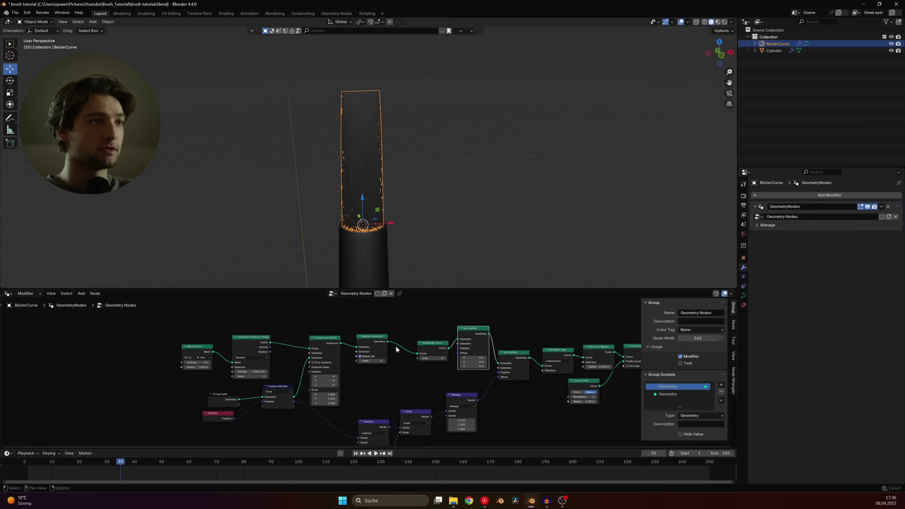
{"action": "left_click_drag", "start_coordinate": [172, 329], "coordinate": [378, 383]}
{"action": "key", "text": "g"}
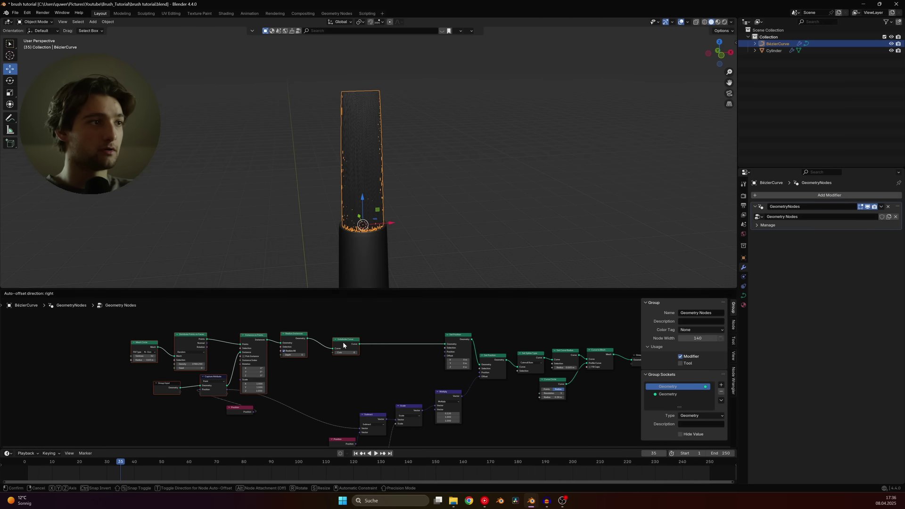
{"action": "left_click", "coordinate": [340, 342]}
{"action": "left_click_drag", "start_coordinate": [168, 401], "coordinate": [168, 406]}
{"action": "scroll", "coordinate": [365, 387], "scroll_direction": "up", "scroll_amount": 4}
{"action": "middle_click_drag", "start_coordinate": [437, 386], "coordinate": [400, 335]}
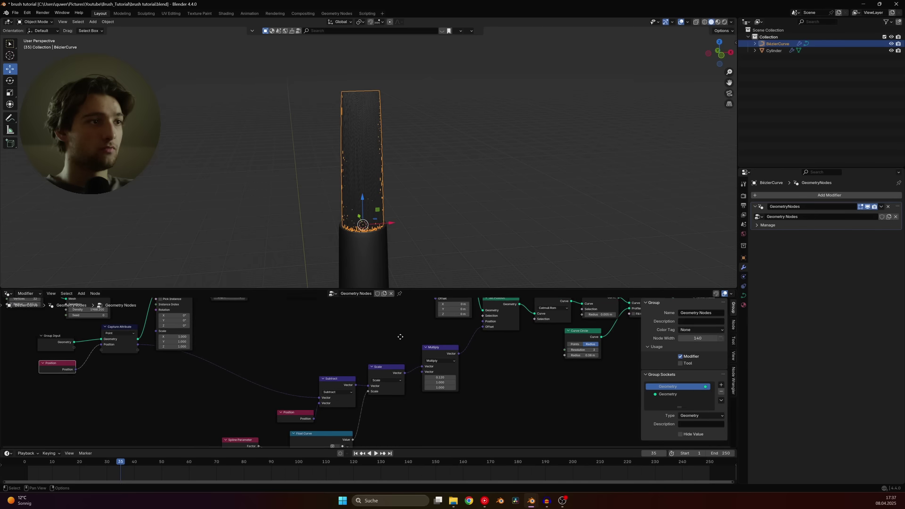
{"action": "scroll", "coordinate": [276, 372], "scroll_direction": "down", "scroll_amount": 5}
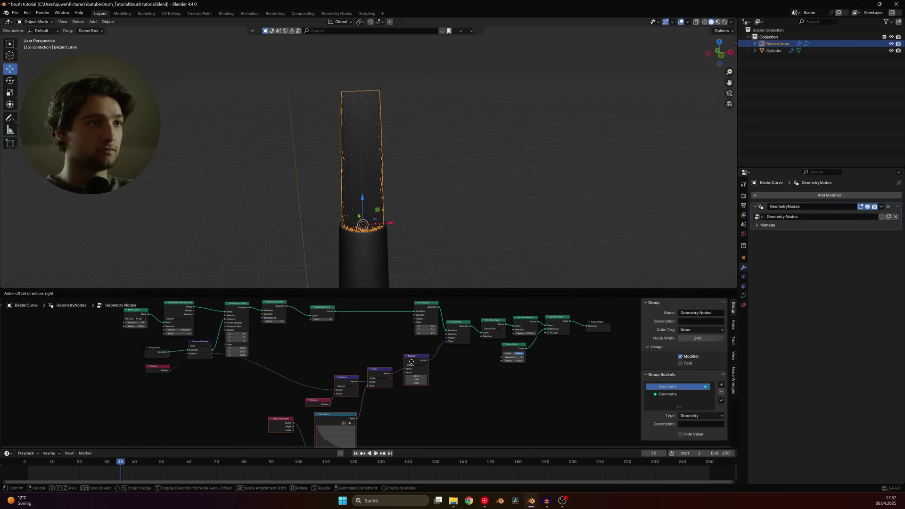
{"action": "middle_click_drag", "start_coordinate": [411, 361], "coordinate": [448, 367]}
{"action": "scroll", "coordinate": [460, 351], "scroll_direction": "up", "scroll_amount": 2}
- Add a Noise Texture node below Subdivide Curve and connect its Color output to the new Set Position's Offset
{"action": "key", "text": "shift+a"}
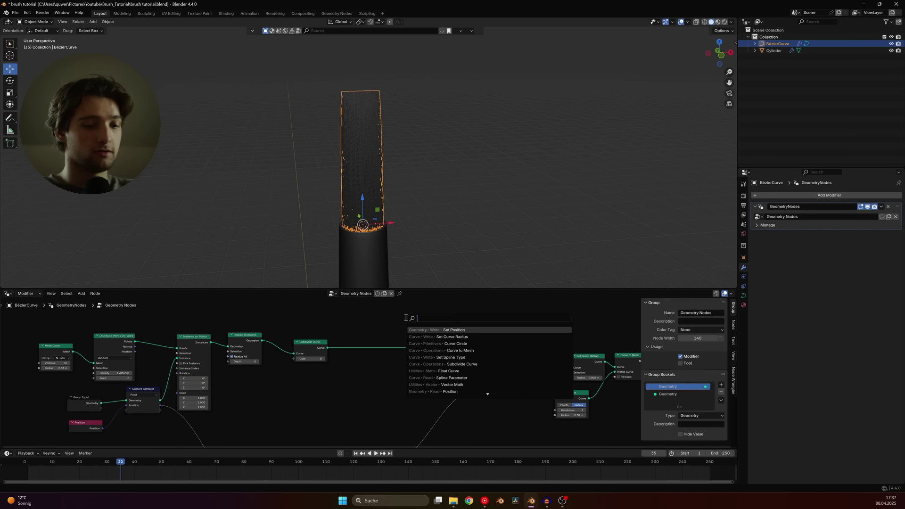
{"action": "type", "text": "noise"}
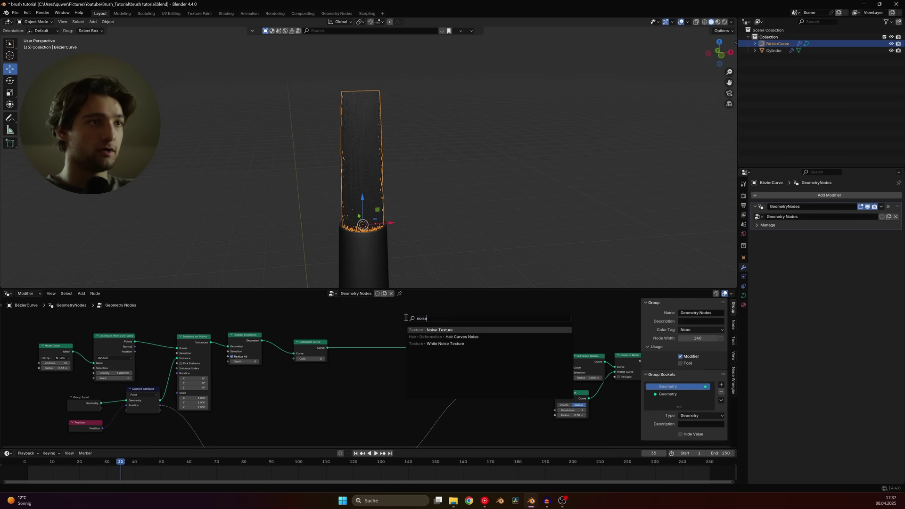
{"action": "left_click", "coordinate": [440, 330]}
{"action": "left_click", "coordinate": [330, 382]}
{"action": "scroll", "coordinate": [334, 391], "scroll_direction": "up", "scroll_amount": 2}
{"action": "mouse_move", "coordinate": [334, 392]}
{"action": "left_mouse_down"}
{"action": "mouse_move", "coordinate": [403, 389]}
{"action": "mouse_move", "coordinate": [466, 357]}
{"action": "left_mouse_up"}
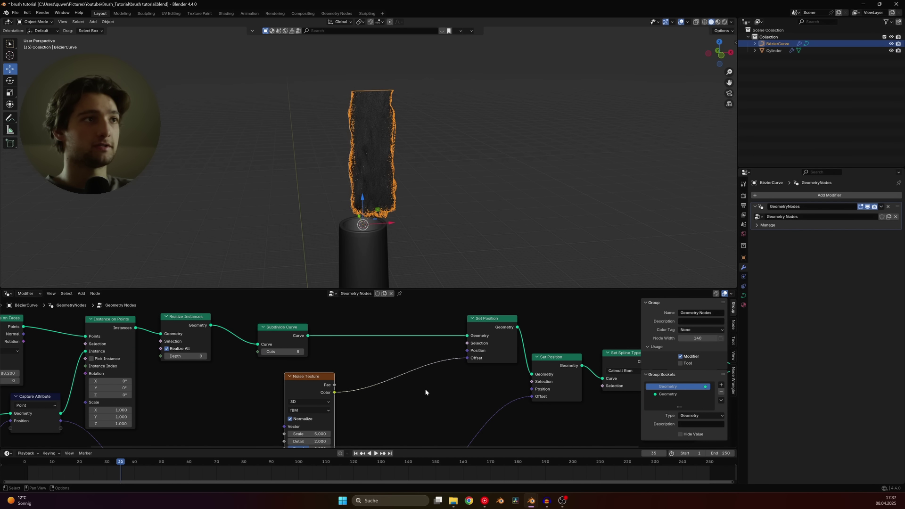
- Deselect the bristle curve, save the file and shift the Noise Texture node slightly away from Set Position
{"action": "left_click", "coordinate": [444, 178]}
{"action": "middle_click_drag", "start_coordinate": [445, 178], "coordinate": [383, 200]}
{"action": "key", "text": "ctrl+s"}
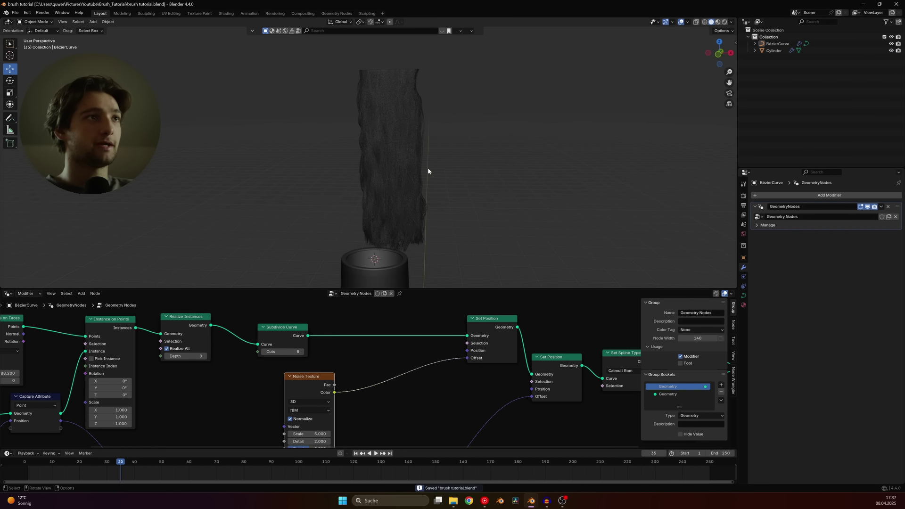
{"action": "middle_click_drag", "start_coordinate": [389, 400], "coordinate": [445, 351]}
{"action": "left_click_drag", "start_coordinate": [364, 343], "coordinate": [343, 347]}
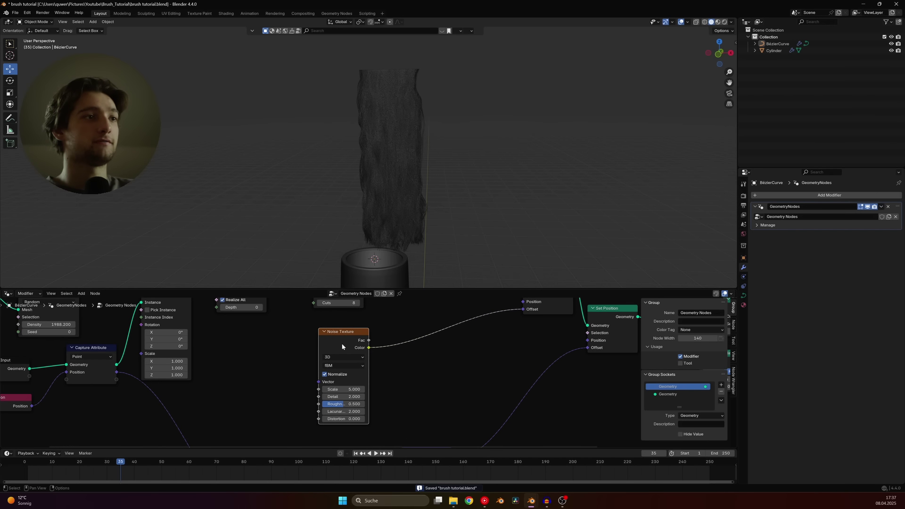
{"action": "key", "text": "shift+a"}
{"action": "left_click", "coordinate": [444, 312]}
{"action": "key", "text": "Escape"}
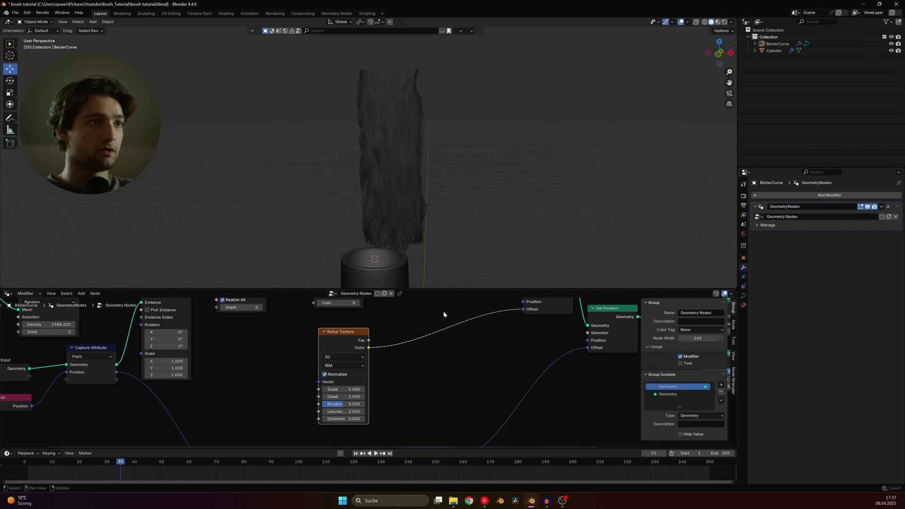
- Duplicate the Multiply node, insert the copy between Noise Texture and the new Set Position, and change it to Subtract
{"action": "scroll", "coordinate": [409, 423], "scroll_direction": "down", "scroll_amount": 5}
{"action": "middle_click_drag", "start_coordinate": [409, 423], "coordinate": [395, 374]}
{"action": "scroll", "coordinate": [395, 374], "scroll_direction": "up", "scroll_amount": 3}
{"action": "left_click", "coordinate": [405, 394]}
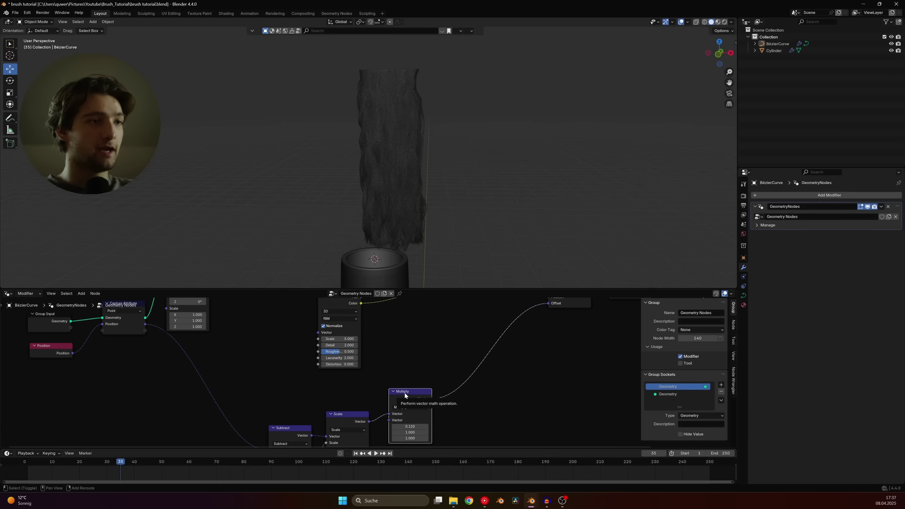
{"action": "key", "text": "shift+d"}
{"action": "left_click", "coordinate": [407, 344]}
{"action": "left_click", "coordinate": [407, 356]}
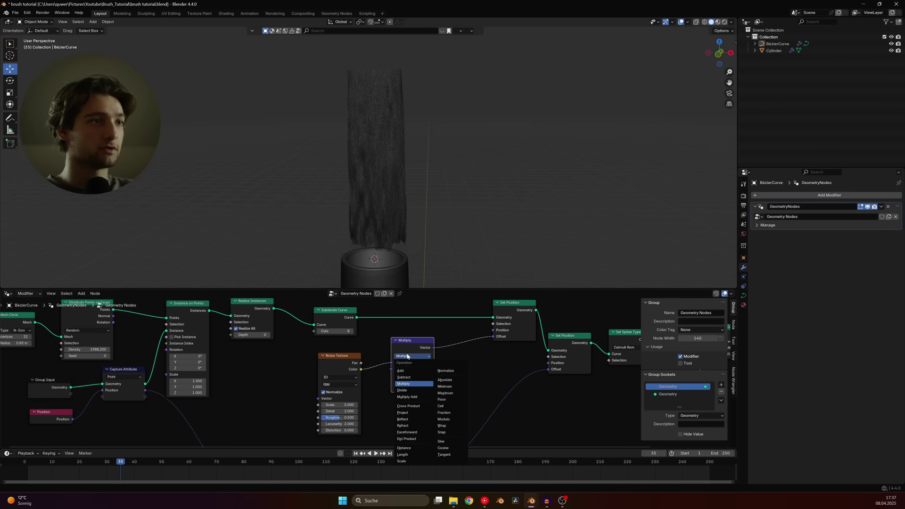
{"action": "left_click", "coordinate": [404, 377]}
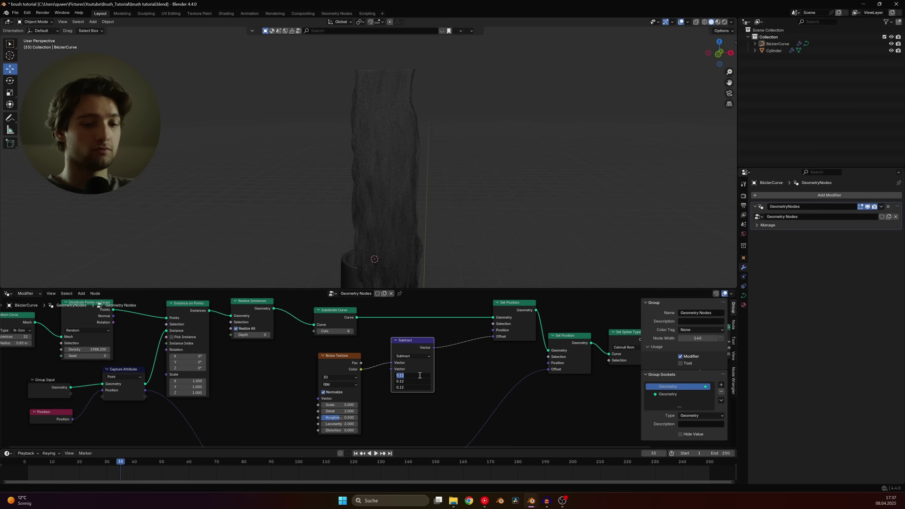
- Set all three values of the new Subtract node to 0.5 and save the file
{"action": "left_click", "coordinate": [420, 375]}
{"action": "type", "text": ".5"}
{"action": "key", "text": "Return"}
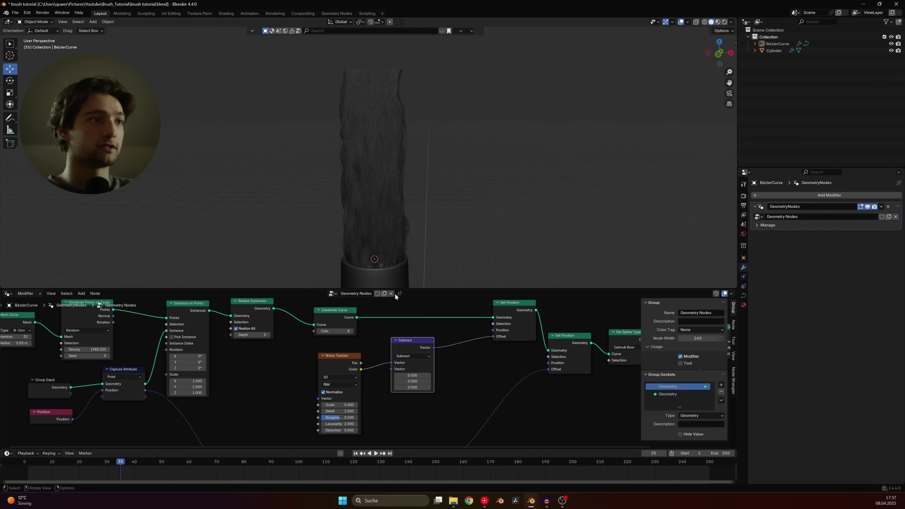
{"action": "key", "text": "ctrl+s"}
- Move Noise Texture and Subtract further upstream, then insert a duplicate of Subtract as a Scale node before Set Position's Offset
{"action": "left_click_drag", "start_coordinate": [339, 356], "coordinate": [313, 360]}
{"action": "left_click_drag", "start_coordinate": [410, 351], "coordinate": [376, 361]}
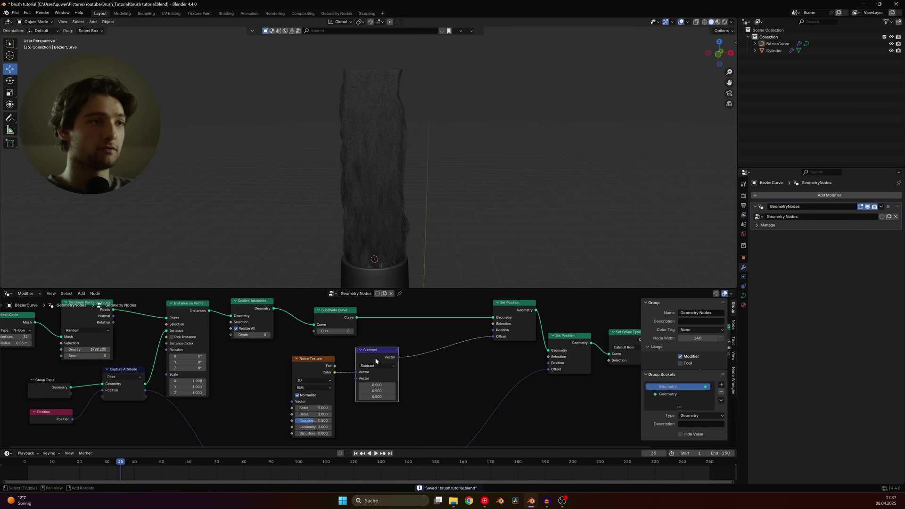
{"action": "key", "text": "shift+d"}
{"action": "left_click", "coordinate": [437, 346]}
{"action": "left_click", "coordinate": [438, 352]}
{"action": "left_click", "coordinate": [432, 456]}
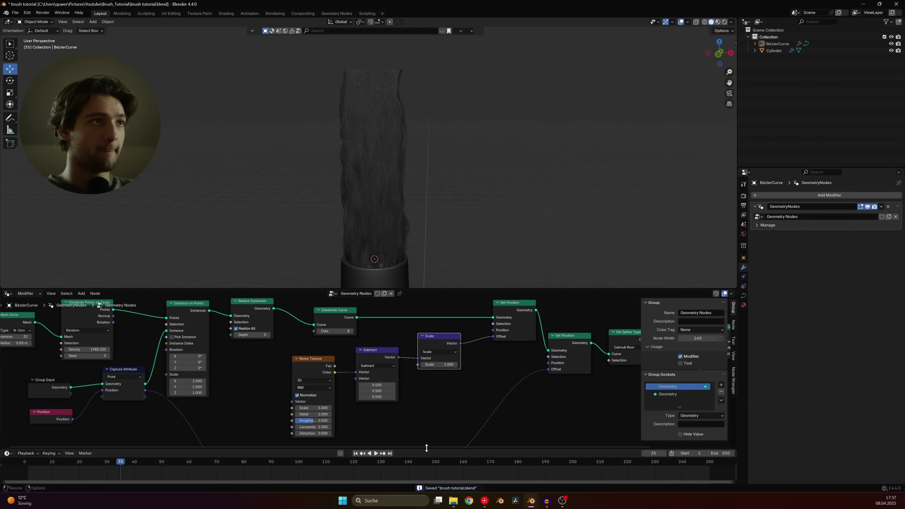
- Adjust the bristle noise by setting the Scale node's factor to 0.74 and the Noise Texture scale to 44.28
{"action": "scroll", "coordinate": [458, 365], "scroll_direction": "up", "scroll_amount": 4}
{"action": "mouse_move", "coordinate": [462, 362]}
{"action": "left_mouse_down"}
{"action": "mouse_move", "coordinate": [427, 362]}
{"action": "mouse_move", "coordinate": [454, 362]}
{"action": "left_mouse_up"}
{"action": "middle_click_drag", "start_coordinate": [329, 386], "coordinate": [364, 348]}
{"action": "mouse_move", "coordinate": [329, 383]}
{"action": "left_mouse_down"}
{"action": "mouse_move", "coordinate": [353, 383]}
{"action": "mouse_move", "coordinate": [336, 383]}
{"action": "left_mouse_up"}
{"action": "scroll", "coordinate": [453, 166], "scroll_direction": "up", "scroll_amount": 4}
{"action": "middle_click_drag", "start_coordinate": [410, 152], "coordinate": [395, 210]}
{"action": "scroll", "coordinate": [394, 211], "scroll_direction": "up", "scroll_amount": 2}
{"action": "left_click_drag", "start_coordinate": [325, 387], "coordinate": [388, 386]}
{"action": "scroll", "coordinate": [330, 377], "scroll_direction": "down", "scroll_amount": 2}
{"action": "scroll", "coordinate": [435, 170], "scroll_direction": "down", "scroll_amount": 3}
{"action": "middle_click_drag", "start_coordinate": [434, 170], "coordinate": [416, 170]}
{"action": "scroll", "coordinate": [452, 330], "scroll_direction": "up", "scroll_amount": 1}
{"action": "scroll", "coordinate": [452, 332], "scroll_direction": "up", "scroll_amount": 1}
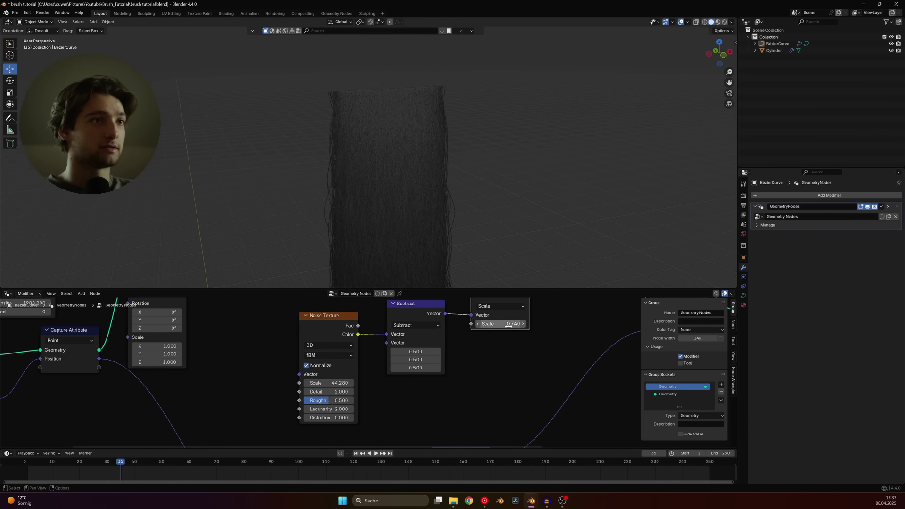
- Set the factor of the noise offset's Scale node to 0.3
{"action": "left_click", "coordinate": [509, 324]}
{"action": "type", "text": "0."}
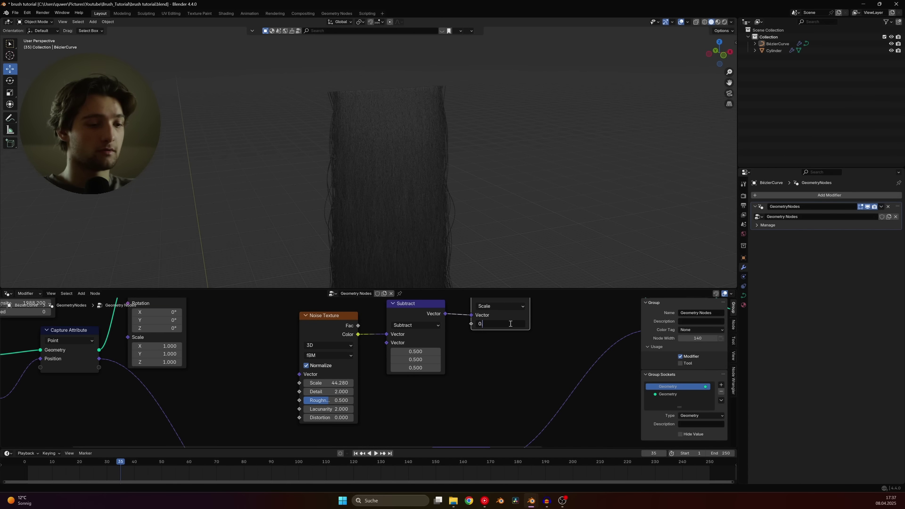
{"action": "type", "text": "3"}
{"action": "key", "text": "Return"}
- Show the brush in rendered shading and assign the HDRI world to the scene
{"action": "left_click", "coordinate": [725, 22]}
{"action": "left_click", "coordinate": [743, 233]}
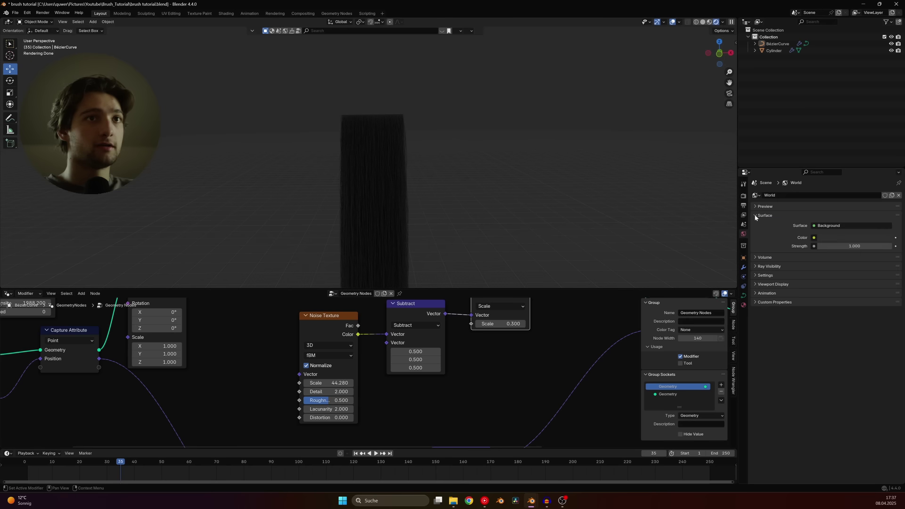
{"action": "left_click", "coordinate": [755, 196]}
{"action": "left_click", "coordinate": [768, 206]}
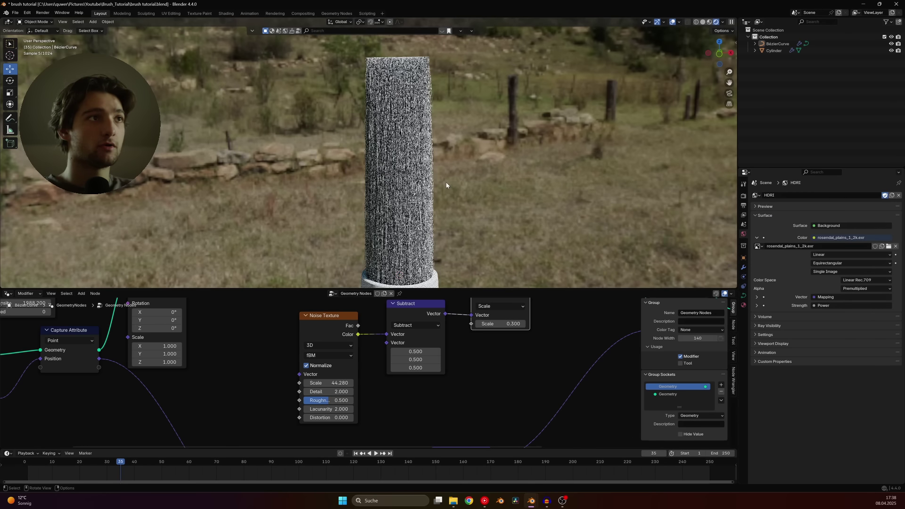
- Set the noise offset's Scale factor to 0.2 and save the file while checking the bristle tips up close
{"action": "key", "text": "ctrl+s"}
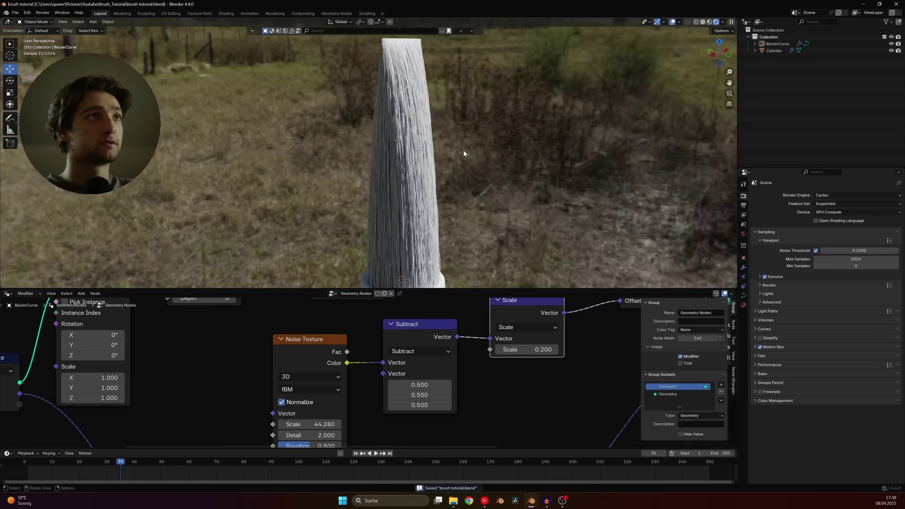
{"action": "middle_click_drag", "start_coordinate": [438, 160], "coordinate": [400, 173]}
{"action": "left_click", "coordinate": [451, 198]}
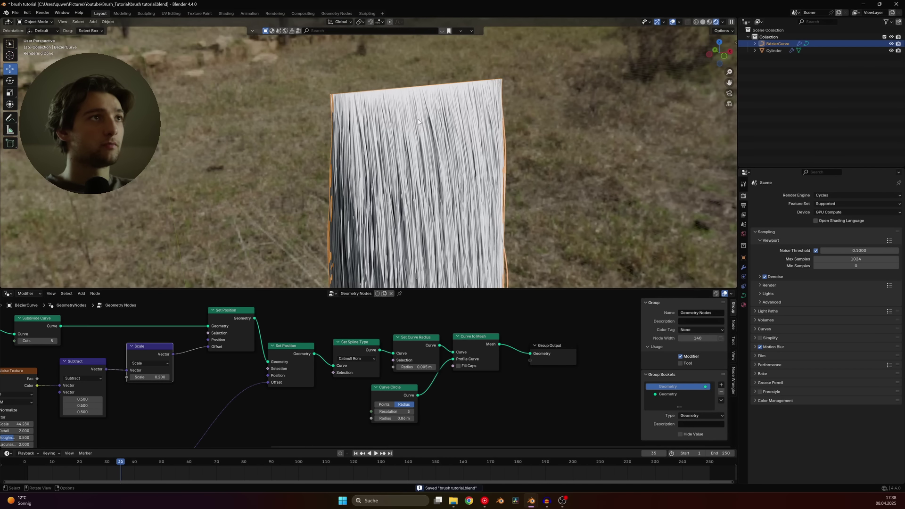
{"action": "middle_click_drag", "start_coordinate": [417, 119], "coordinate": [409, 113]}
{"action": "key", "text": "alt+a"}
{"action": "key", "text": "ctrl+s"}
{"action": "middle_click_drag", "start_coordinate": [322, 105], "coordinate": [315, 185], "text": "shift"}
{"action": "scroll", "coordinate": [315, 185], "scroll_direction": "up", "scroll_amount": 6}
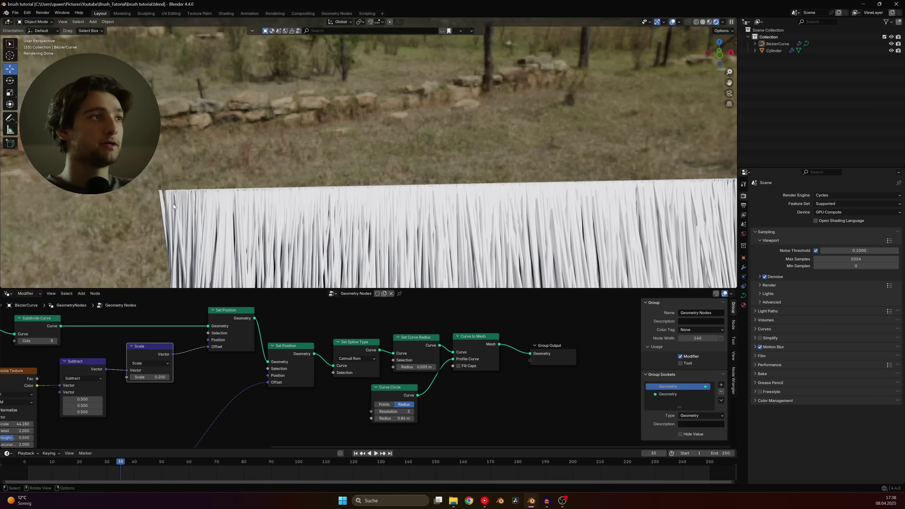
{"action": "scroll", "coordinate": [400, 333], "scroll_direction": "down", "scroll_amount": 1}
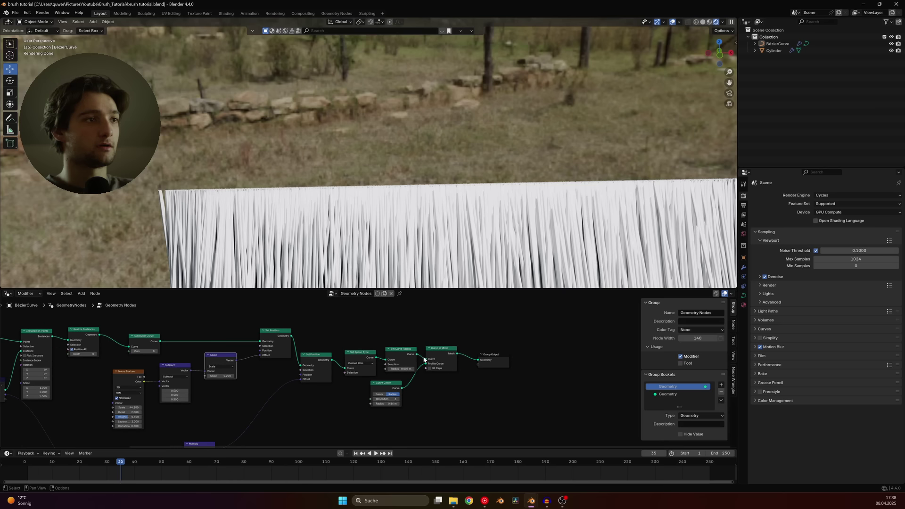
- Move the final curve nodes further downstream and place Set Spline Type close to the last Set Position, leaving a gap before Set Curve Radius
{"action": "left_click_drag", "start_coordinate": [355, 334], "coordinate": [615, 437]}
{"action": "left_click_drag", "start_coordinate": [351, 351], "coordinate": [401, 346]}
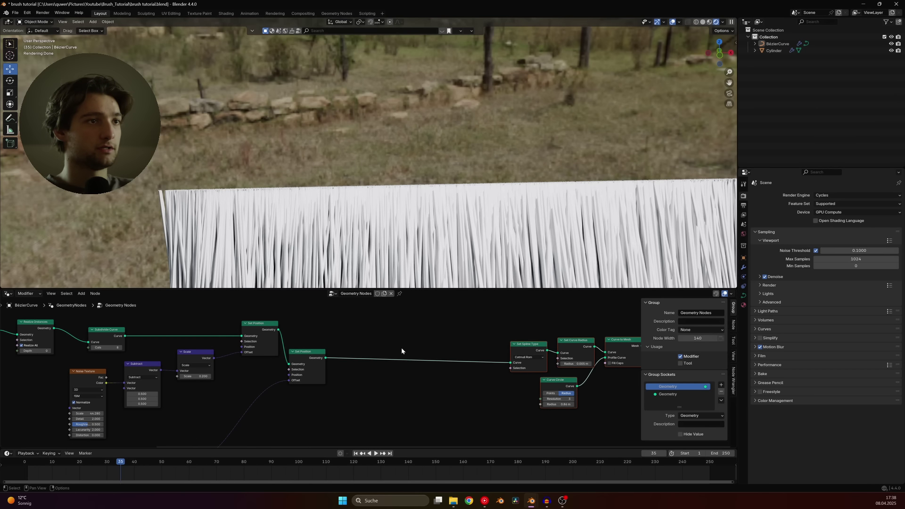
{"action": "key", "text": "shift+a"}
{"action": "left_click", "coordinate": [422, 335]}
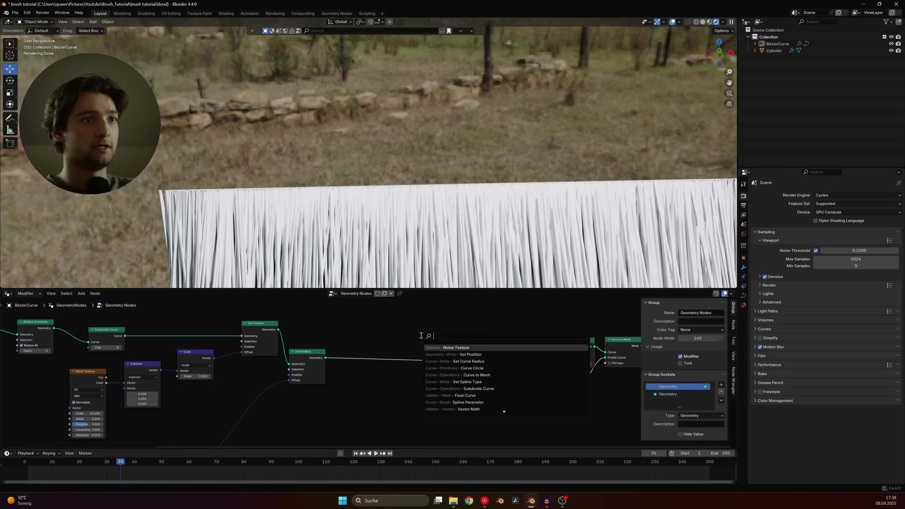
{"action": "left_click", "coordinate": [495, 382]}
{"action": "left_click", "coordinate": [396, 357]}
- Insert a Trim Curve node between Set Spline Type and Set Curve Radius
{"action": "key", "text": "shift+a"}
{"action": "left_click", "coordinate": [450, 325]}
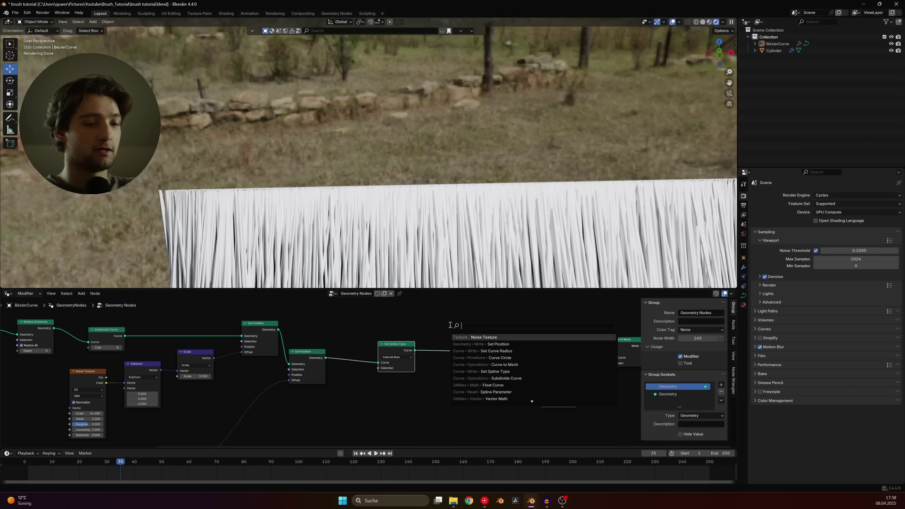
{"action": "type", "text": "trim"}
{"action": "key", "text": "Return"}
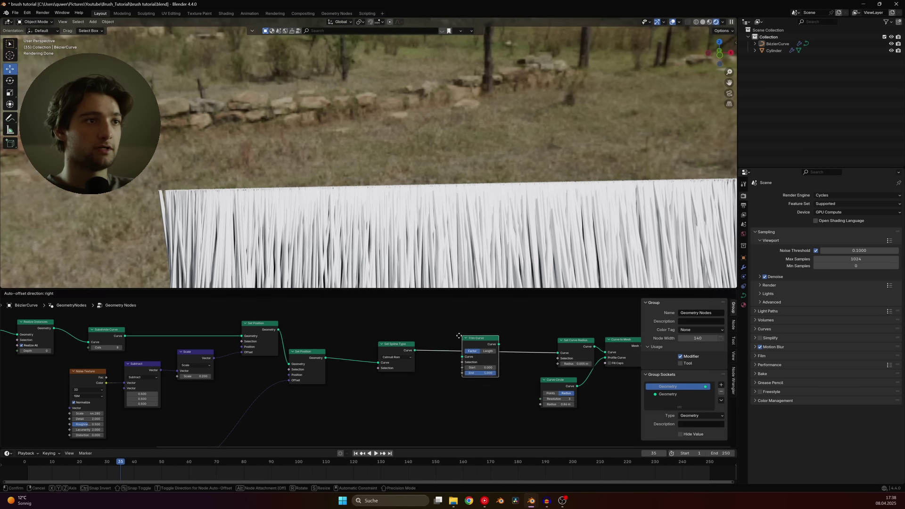
{"action": "left_click", "coordinate": [469, 360]}
{"action": "scroll", "coordinate": [470, 362], "scroll_direction": "up", "scroll_amount": 8}
{"action": "left_click_drag", "start_coordinate": [433, 360], "coordinate": [401, 357]}
- Add a float Random Value node and connect its Value to Trim Curve's Start
{"action": "key", "text": "shift+a"}
{"action": "left_click", "coordinate": [364, 332]}
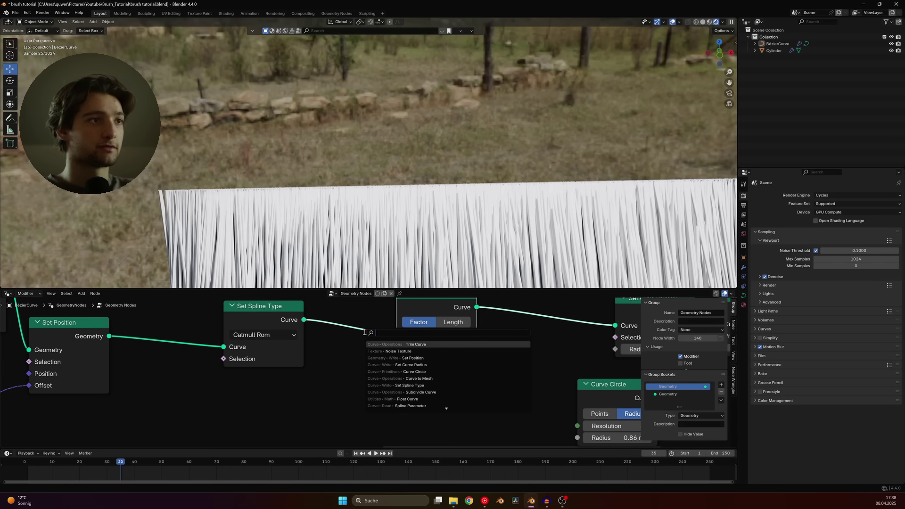
{"action": "type", "text": "ra"}
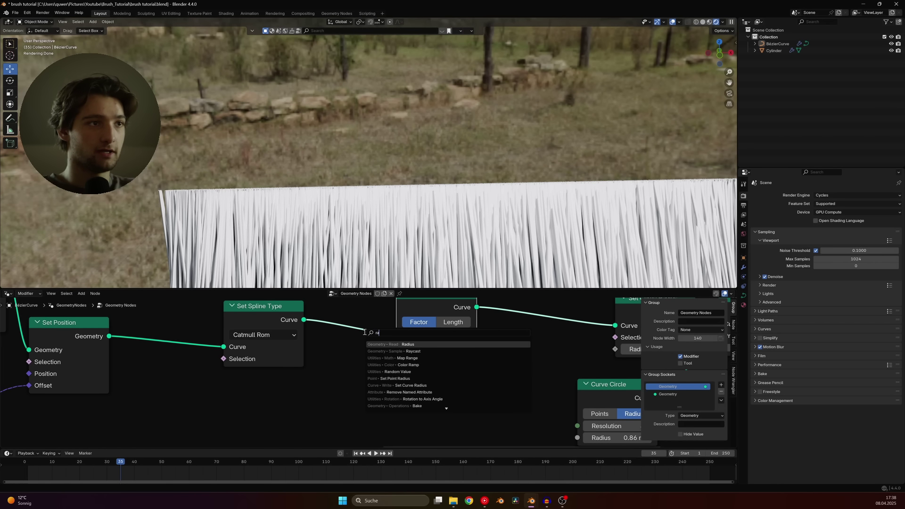
{"action": "type", "text": "ndom"}
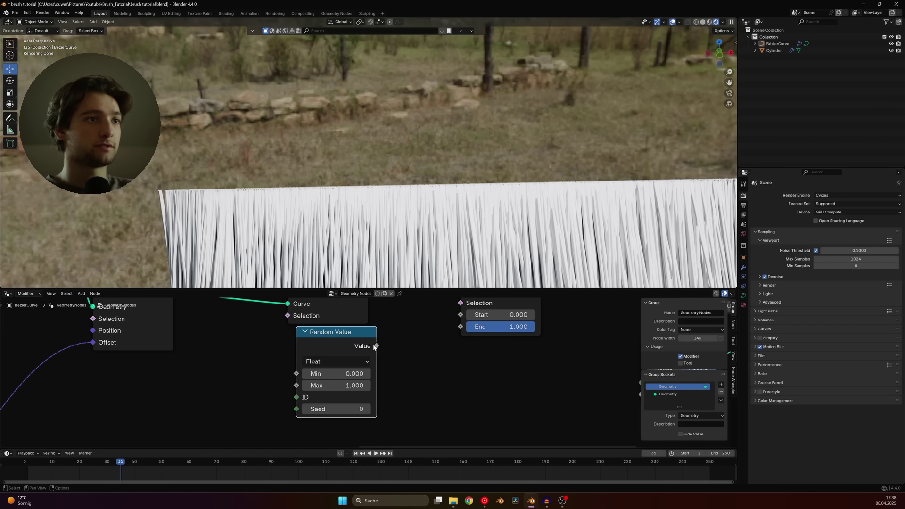
{"action": "left_click_drag", "start_coordinate": [377, 345], "coordinate": [460, 331]}
- Set the Random Value's Max to 0.02 for slightly uneven bristle lengths and save the file
{"action": "scroll", "coordinate": [405, 377], "scroll_direction": "up", "scroll_amount": 1}
{"action": "double_click", "coordinate": [374, 377]}
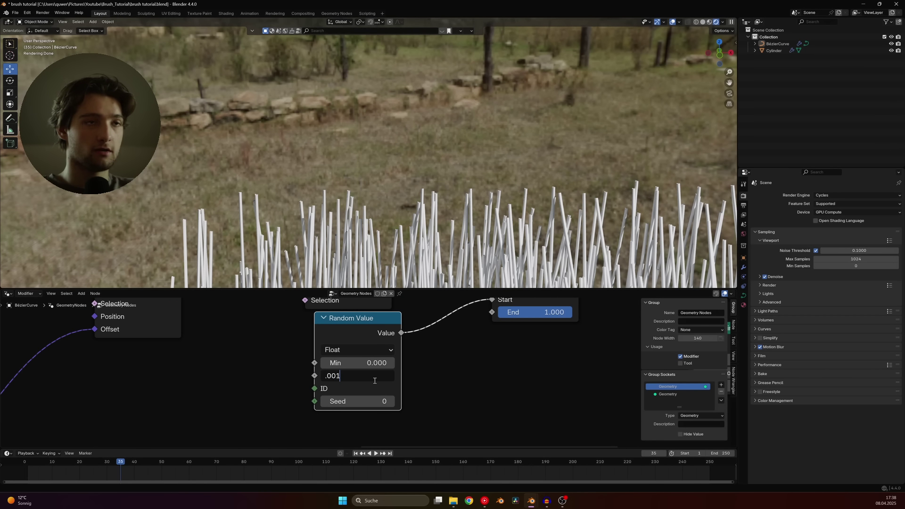
{"action": "key", "text": "Return"}
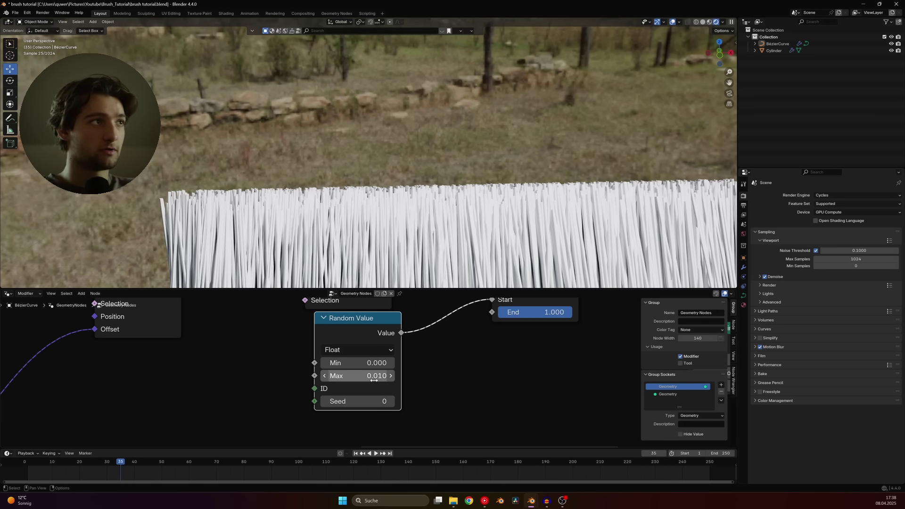
{"action": "scroll", "coordinate": [377, 177], "scroll_direction": "down", "scroll_amount": 4}
{"action": "left_click", "coordinate": [391, 376]}
{"action": "scroll", "coordinate": [395, 140], "scroll_direction": "down", "scroll_amount": 5}
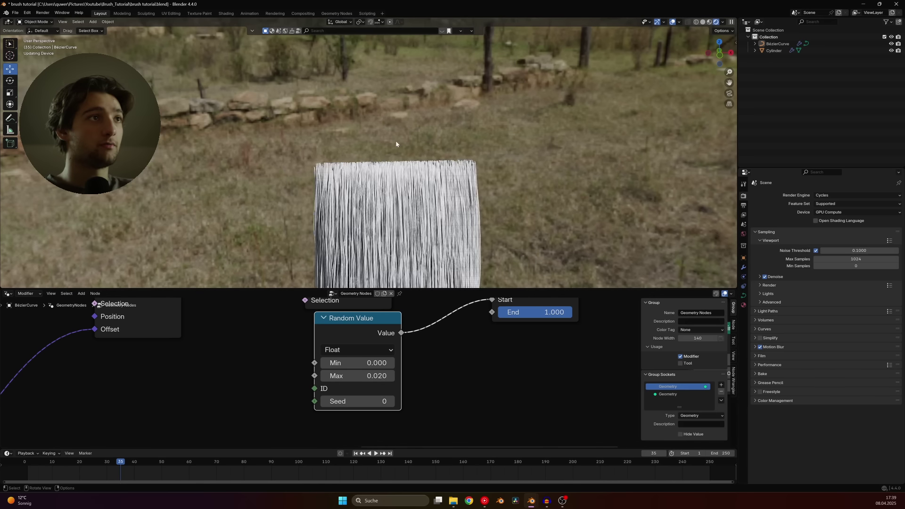
{"action": "scroll", "coordinate": [416, 150], "scroll_direction": "up", "scroll_amount": 7}
{"action": "middle_click_drag", "start_coordinate": [414, 159], "coordinate": [351, 123]}
{"action": "scroll", "coordinate": [416, 151], "scroll_direction": "up", "scroll_amount": 4}
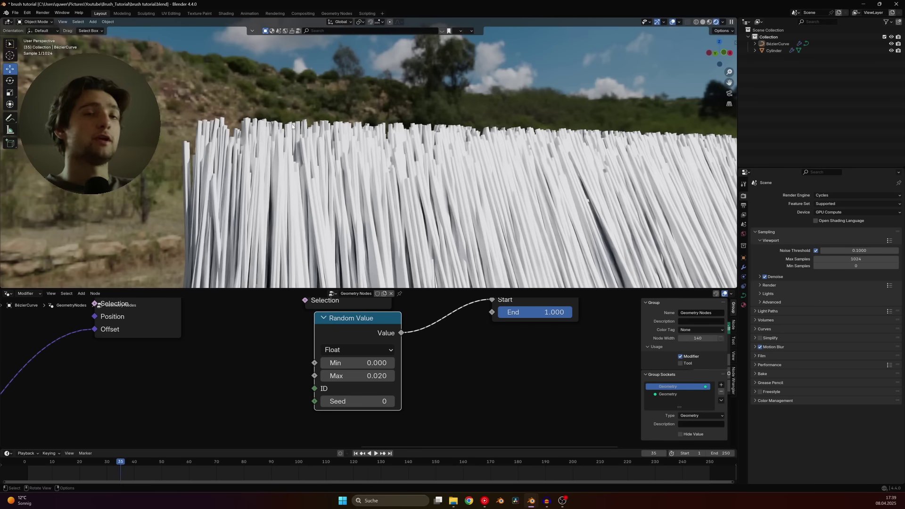
{"action": "key", "text": "ctrl+s"}
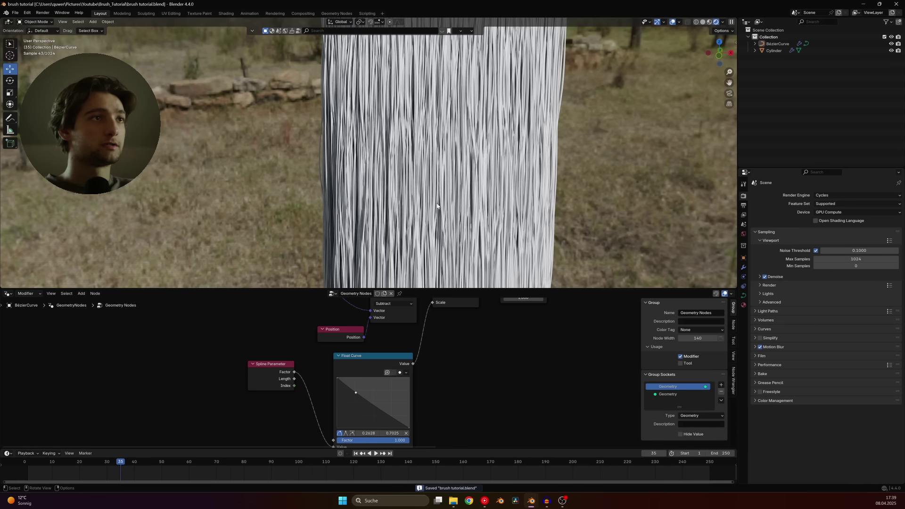
- Select the brush handle cylinder and create a new material for it in the Shader Editor
{"action": "scroll", "coordinate": [447, 202], "scroll_direction": "down", "scroll_amount": 5}
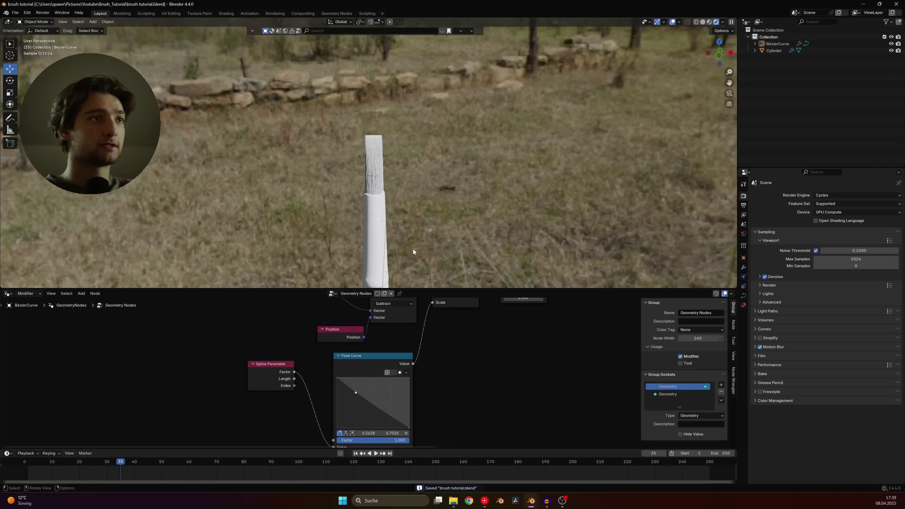
{"action": "left_click", "coordinate": [377, 198]}
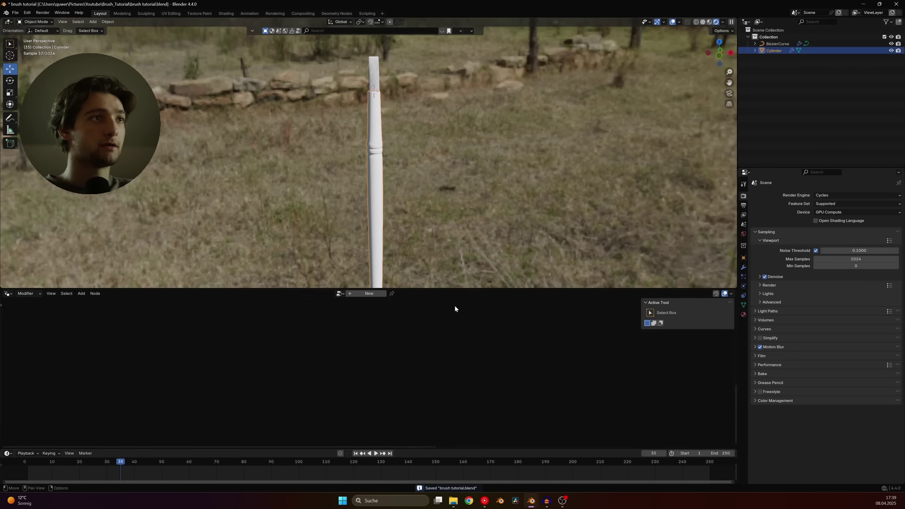
{"action": "mouse_move", "coordinate": [454, 283]}
{"action": "middle_mouse_down"}
{"action": "mouse_move", "coordinate": [408, 205]}
{"action": "mouse_move", "coordinate": [424, 143]}
{"action": "mouse_move", "coordinate": [409, 188]}
{"action": "middle_mouse_up"}
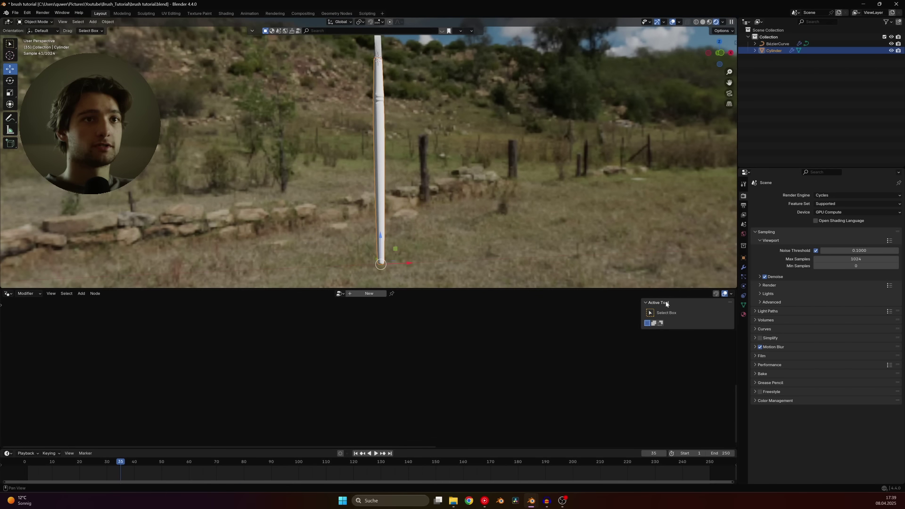
{"action": "key", "text": "shift+F3"}
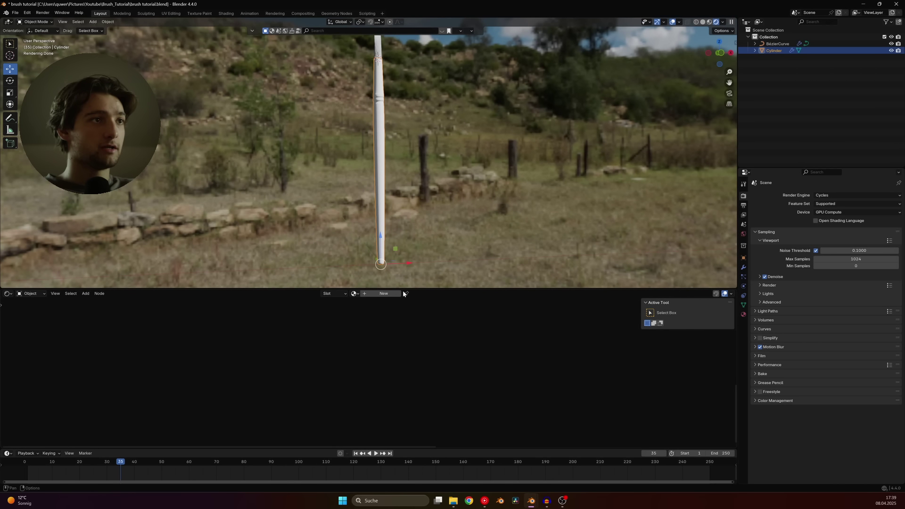
{"action": "left_click", "coordinate": [383, 294]}
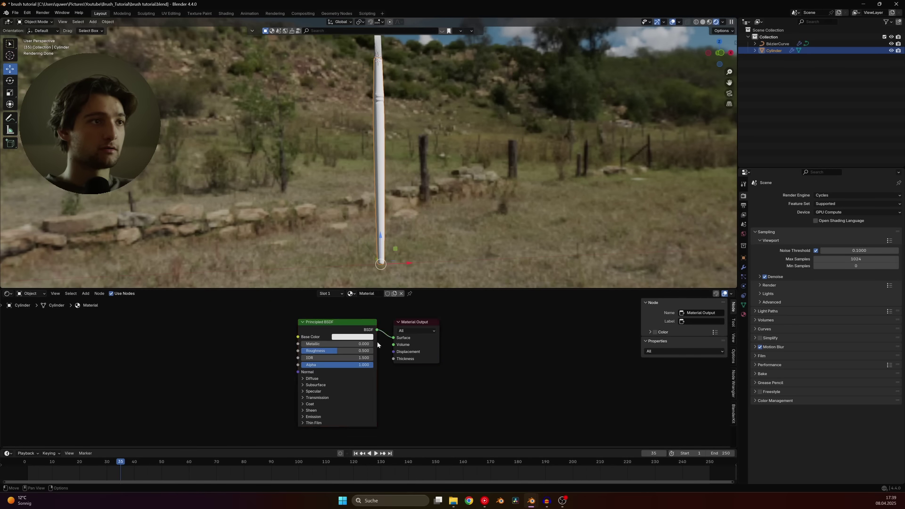
- Run Principled Texture Setup on the Principled BSDF with all Wood_01_2K textures from the texturen\natur\wood\wood folder
{"action": "left_click", "coordinate": [374, 345]}
{"action": "key", "text": "ctrl+shift+t"}
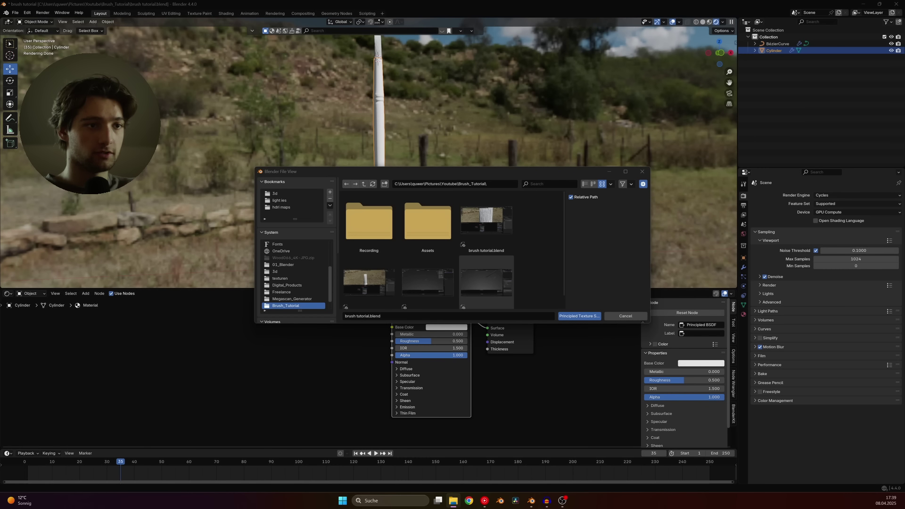
{"action": "left_click", "coordinate": [489, 183]}
{"action": "type", "text": "C:\\Users\\quwer\\Documents\\3d\\texturen\\natur\\wood\\wood\\"}
{"action": "key", "text": "Return"}
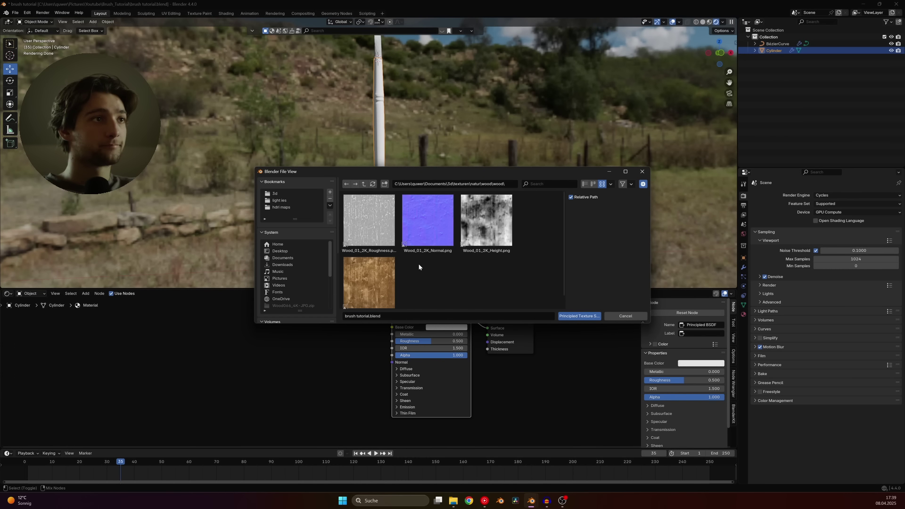
{"action": "key", "text": "a"}
{"action": "left_click", "coordinate": [590, 316]}
- Cut the displacement link into Material Output and move Material Output further away from the Principled BSDF
{"action": "key", "text": "Home"}
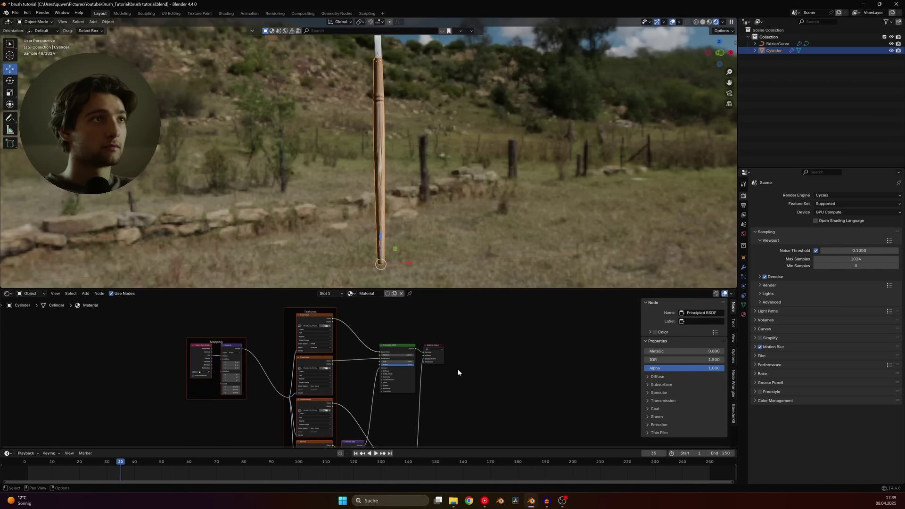
{"action": "scroll", "coordinate": [467, 381], "scroll_direction": "up", "scroll_amount": 3}
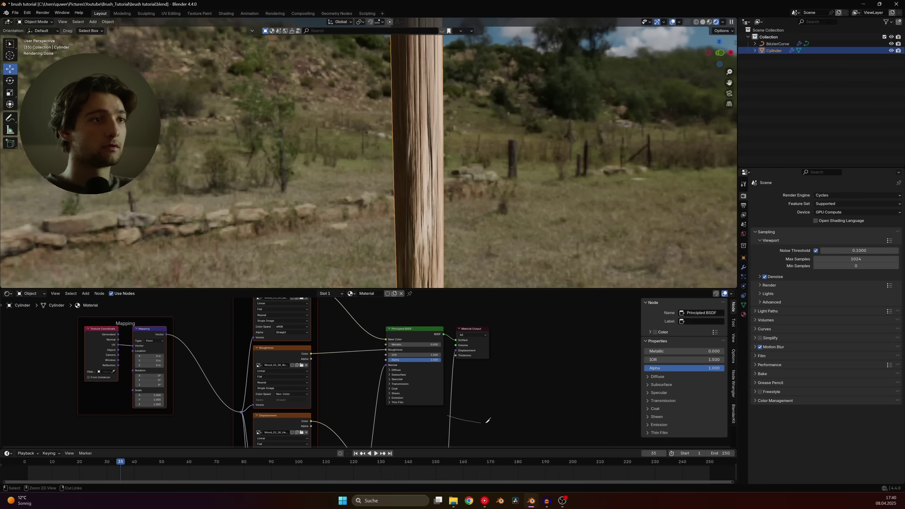
{"action": "left_click_drag", "start_coordinate": [482, 351], "coordinate": [560, 314]}
- Feed Object texture coordinates into Mapping, set every wood image texture to Box projection, and save the file
{"action": "scroll", "coordinate": [353, 401], "scroll_direction": "up", "scroll_amount": 3}
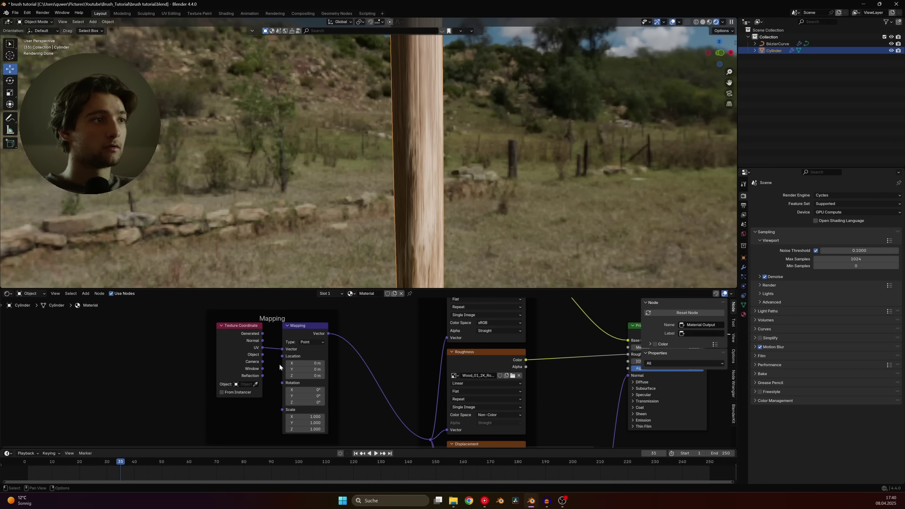
{"action": "left_click", "coordinate": [464, 391]}
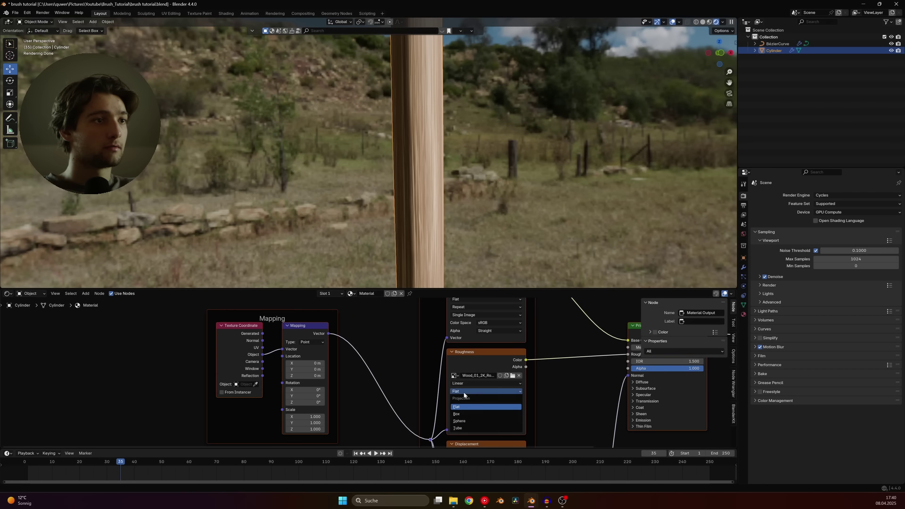
{"action": "left_click", "coordinate": [458, 414], "text": "alt"}
{"action": "scroll", "coordinate": [476, 346], "scroll_direction": "down", "scroll_amount": 2}
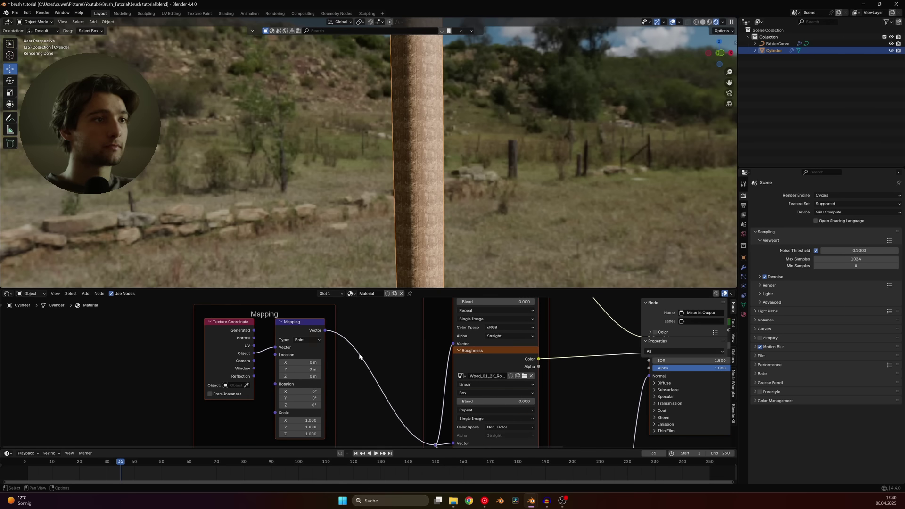
{"action": "left_click", "coordinate": [407, 359]}
{"action": "key", "text": "ctrl+s"}
- Set the Blend of all wood image textures to 0.3 and the Mapping scale to 14.8 on every axis
{"action": "scroll", "coordinate": [411, 353], "scroll_direction": "up", "scroll_amount": 2}
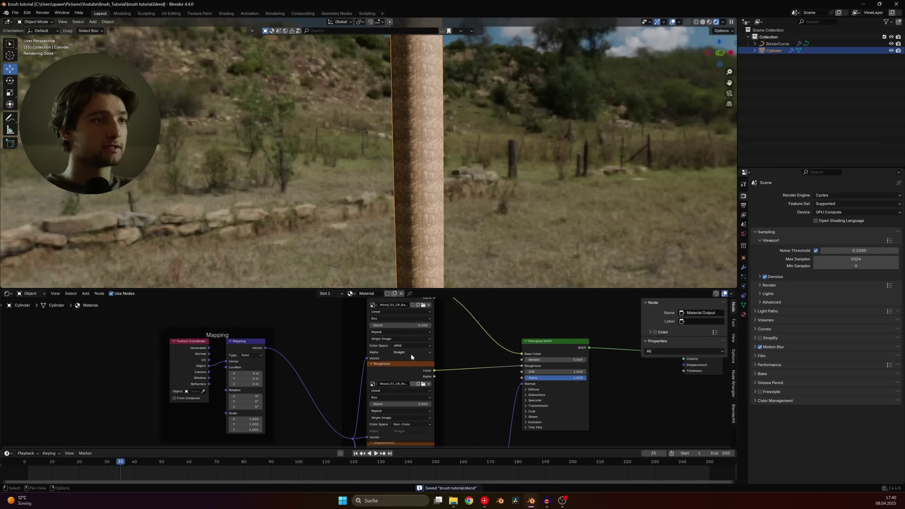
{"action": "middle_click_drag", "start_coordinate": [409, 357], "coordinate": [432, 361]}
{"action": "scroll", "coordinate": [420, 346], "scroll_direction": "down", "scroll_amount": 1}
{"action": "key", "text": "a"}
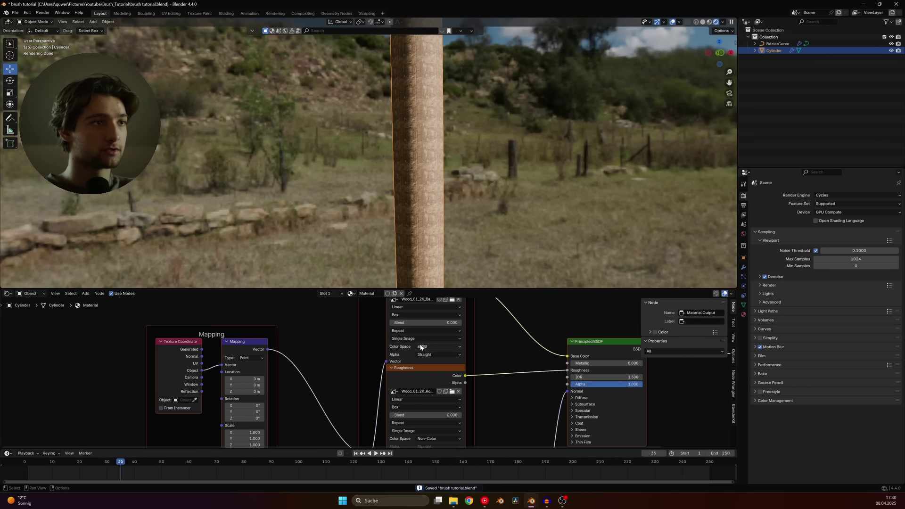
{"action": "mouse_move", "coordinate": [419, 324]}
{"action": "left_mouse_down", "text": "alt"}
{"action": "mouse_move", "coordinate": [429, 324]}
{"action": "mouse_move", "coordinate": [419, 325]}
{"action": "left_mouse_up", "text": "alt"}
{"action": "left_click", "coordinate": [410, 323]}
{"action": "type", "text": "0.3"}
{"action": "key", "text": "Return"}
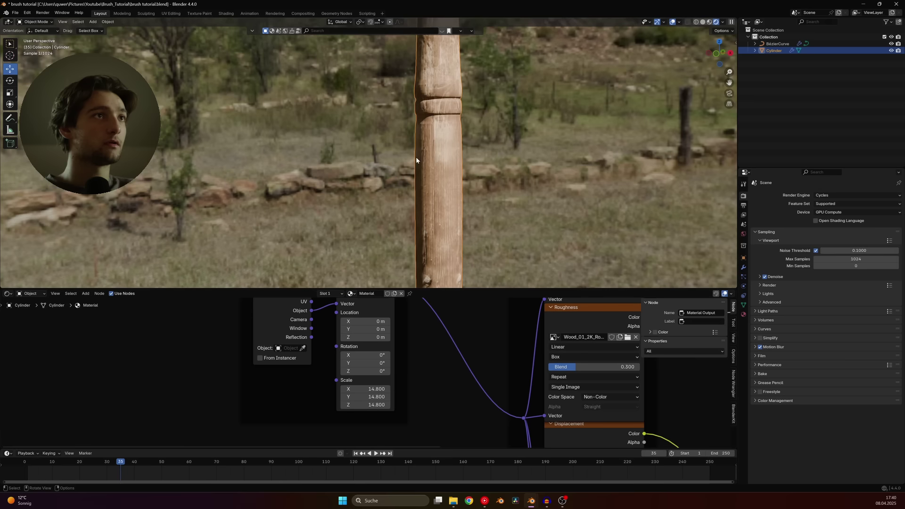
- Delete the unused Displacement node and reduce the Normal Map strength to about 0.5
{"action": "scroll", "coordinate": [505, 346], "scroll_direction": "down", "scroll_amount": 2}
{"action": "scroll", "coordinate": [505, 345], "scroll_direction": "right", "scroll_amount": 5, "text": "ctrl"}
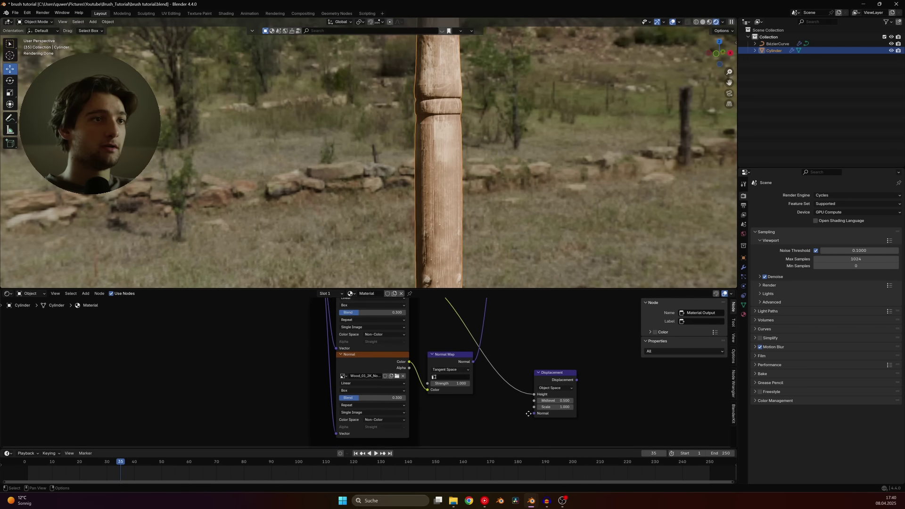
{"action": "scroll", "coordinate": [540, 345], "scroll_direction": "down", "scroll_amount": 2, "text": "shift"}
{"action": "key", "text": "x"}
{"action": "scroll", "coordinate": [560, 357], "scroll_direction": "up", "scroll_amount": 2}
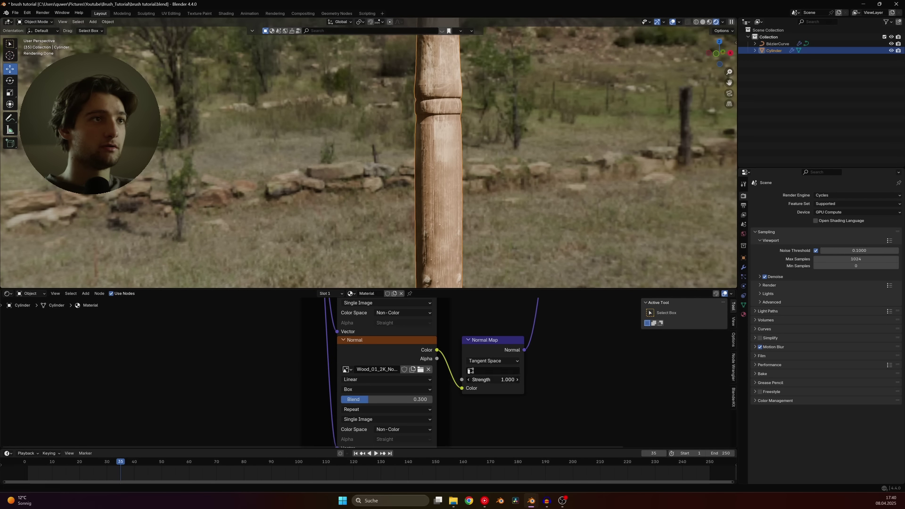
{"action": "scroll", "coordinate": [488, 352], "scroll_direction": "down", "scroll_amount": 3}
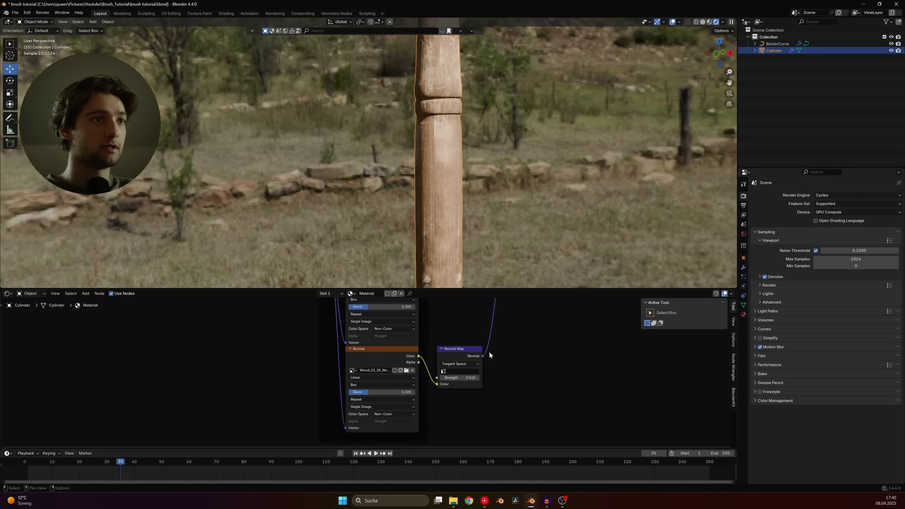
- Insert a Bump node between the Normal Map and the Principled BSDF and feed the displacement texture's colour into its Height
{"action": "key", "text": "shift+a"}
{"action": "type", "text": "bum"}
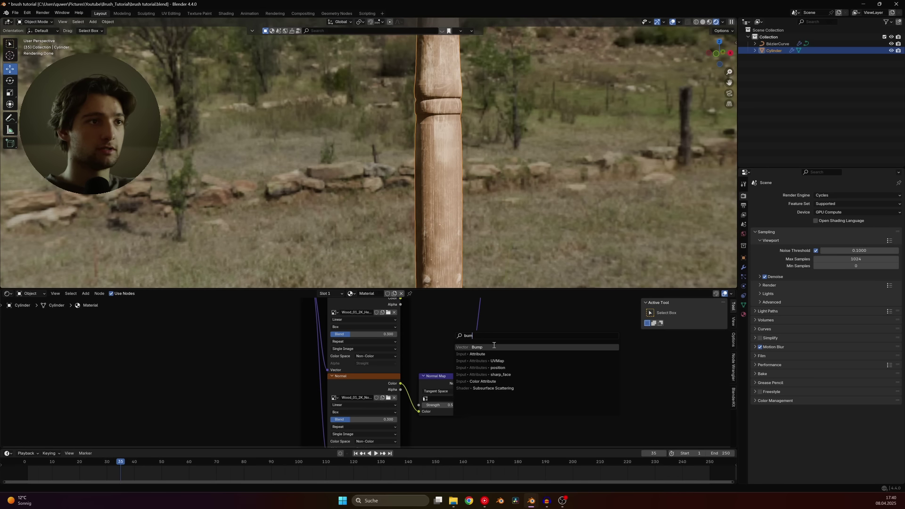
{"action": "key", "text": "Return"}
{"action": "left_click", "coordinate": [431, 375]}
{"action": "scroll", "coordinate": [431, 375], "scroll_direction": "up", "scroll_amount": 3}
{"action": "left_click_drag", "start_coordinate": [441, 337], "coordinate": [533, 397]}
- Set the Mapping scale to 7.8 on every axis and save the file
{"action": "middle_click_drag", "start_coordinate": [187, 301], "coordinate": [360, 377]}
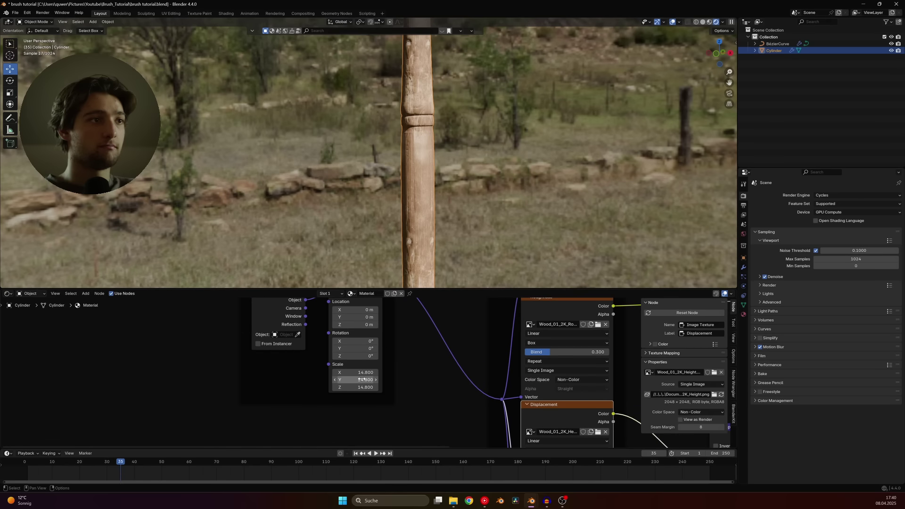
{"action": "left_click", "coordinate": [359, 376]}
{"action": "left_click_drag", "start_coordinate": [356, 373], "coordinate": [356, 387]}
{"action": "type", "text": "7.78"}
{"action": "key", "text": "Return"}
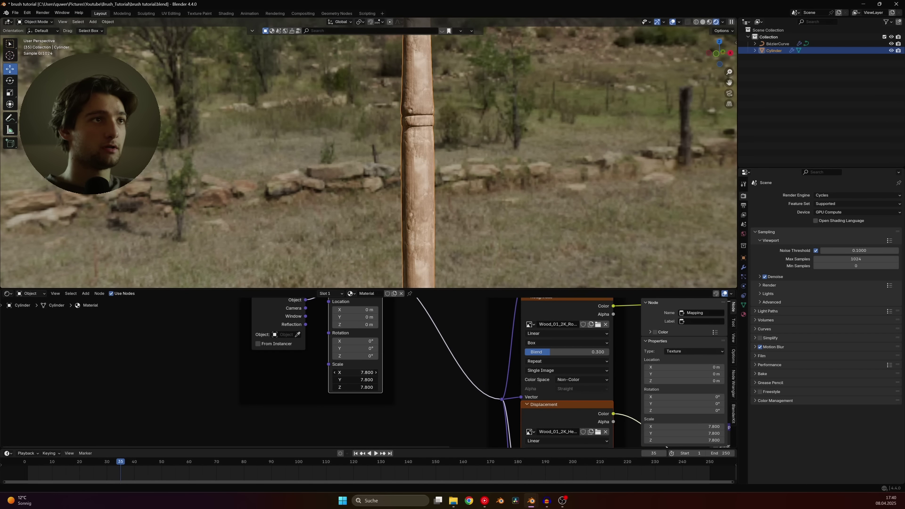
{"action": "scroll", "coordinate": [426, 191], "scroll_direction": "down", "scroll_amount": 3}
{"action": "left_click", "coordinate": [426, 190]}
{"action": "middle_click_drag", "start_coordinate": [448, 259], "coordinate": [410, 187], "text": "shift"}
{"action": "key", "text": "ctrl+s"}
- Add a Noise Texture node above the Textures frame and preview its output on the handle
{"action": "scroll", "coordinate": [463, 337], "scroll_direction": "down", "scroll_amount": 3}
{"action": "scroll", "coordinate": [377, 199], "scroll_direction": "up", "scroll_amount": 3}
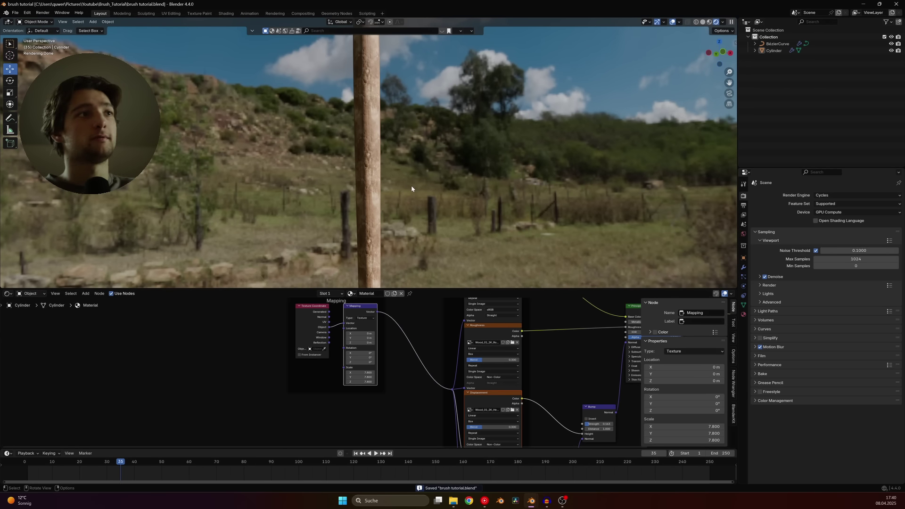
{"action": "scroll", "coordinate": [453, 332], "scroll_direction": "down", "scroll_amount": 3}
{"action": "scroll", "coordinate": [454, 338], "scroll_direction": "up", "scroll_amount": 2}
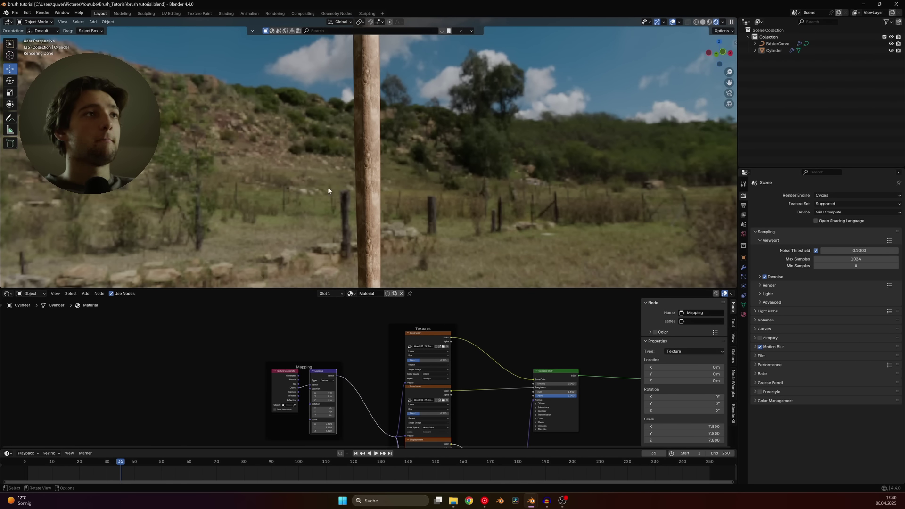
{"action": "middle_click_drag", "start_coordinate": [328, 191], "coordinate": [400, 107]}
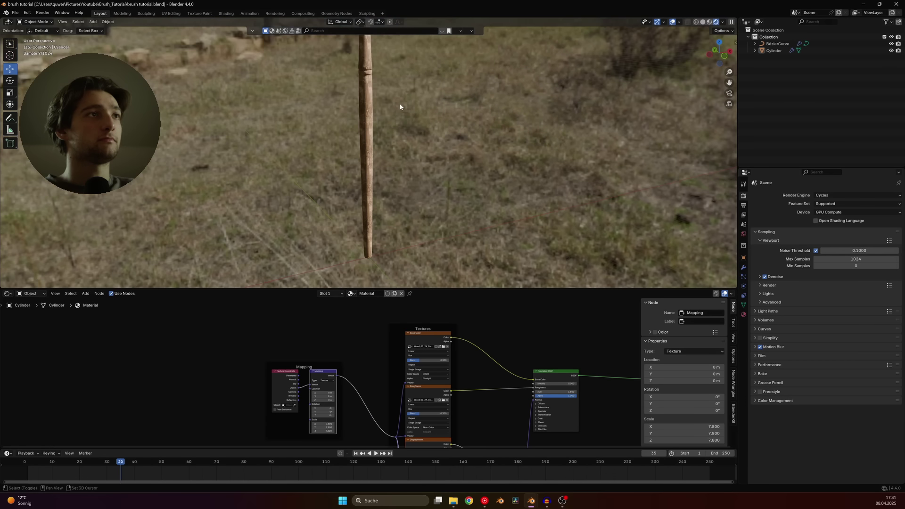
{"action": "scroll", "coordinate": [470, 319], "scroll_direction": "down", "scroll_amount": 2}
{"action": "key", "text": "shift+a"}
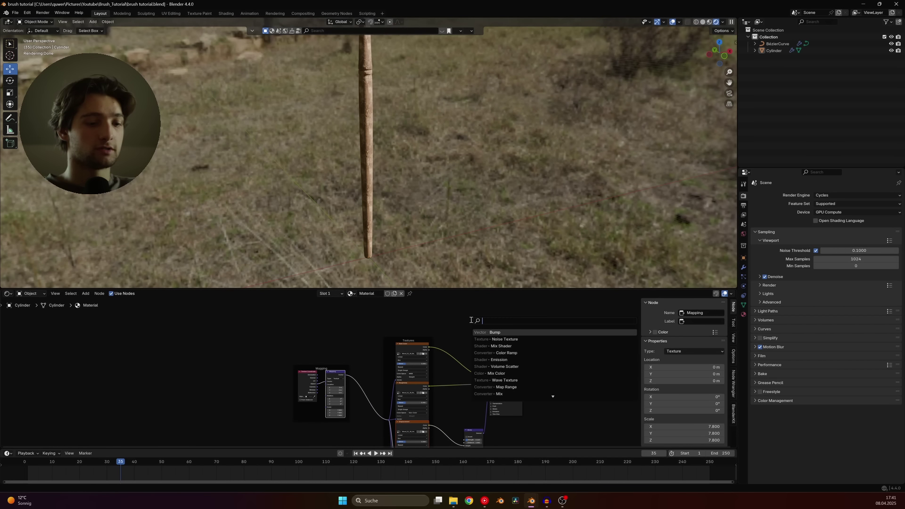
{"action": "type", "text": "noise"}
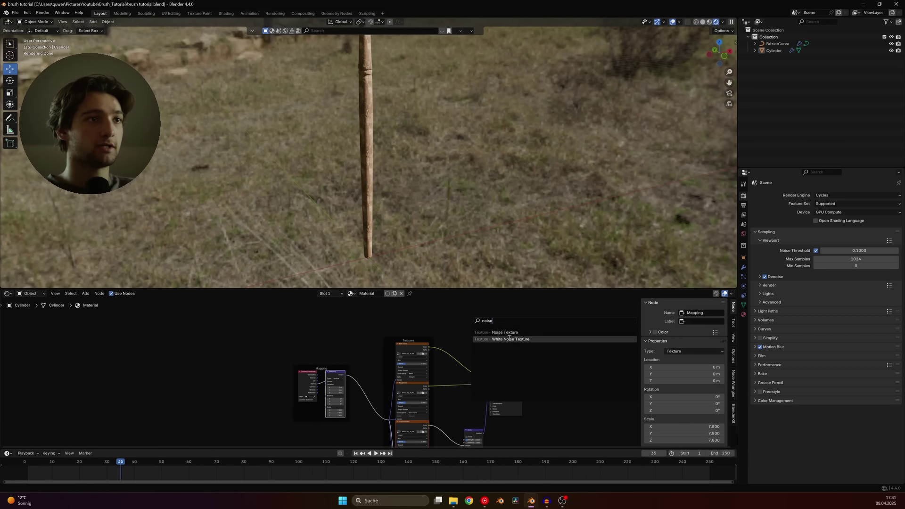
{"action": "key", "text": "Return"}
{"action": "left_click", "coordinate": [444, 314]}
{"action": "scroll", "coordinate": [420, 338], "scroll_direction": "up", "scroll_amount": 4}
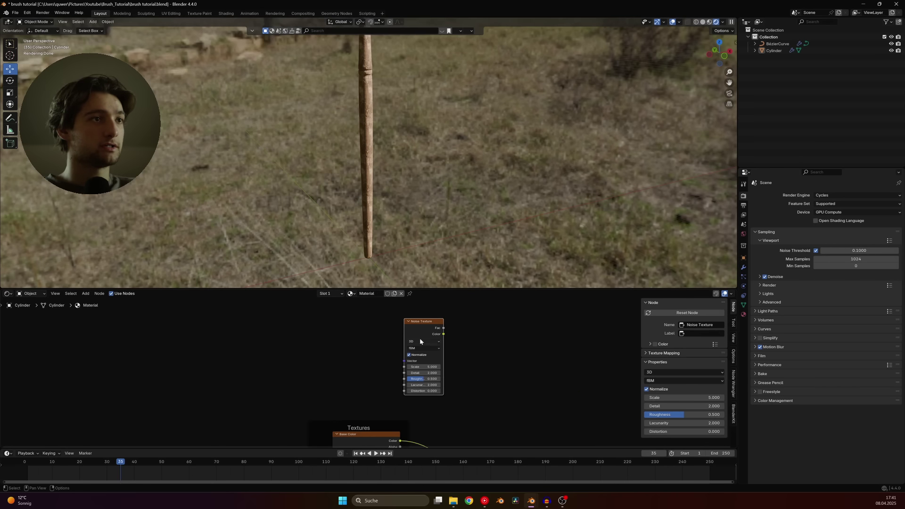
{"action": "left_click", "coordinate": [426, 330], "text": "ctrl+shift"}
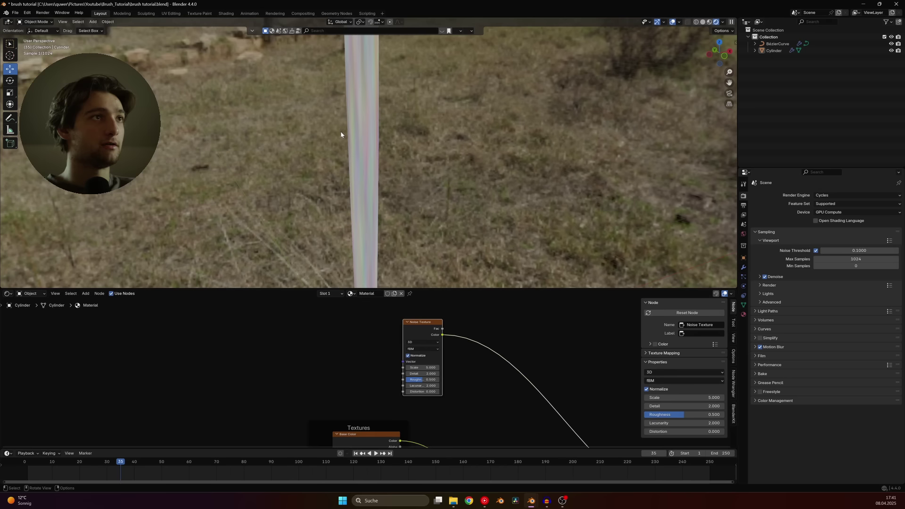
- Feed Object texture coordinates into the Noise Texture's Vector and set its Scale to 1
{"action": "scroll", "coordinate": [368, 364], "scroll_direction": "down", "scroll_amount": 1}
{"action": "scroll", "coordinate": [358, 366], "scroll_direction": "up", "scroll_amount": 2}
{"action": "middle_click_drag", "start_coordinate": [348, 368], "coordinate": [276, 412]}
{"action": "left_click_drag", "start_coordinate": [250, 415], "coordinate": [483, 376]}
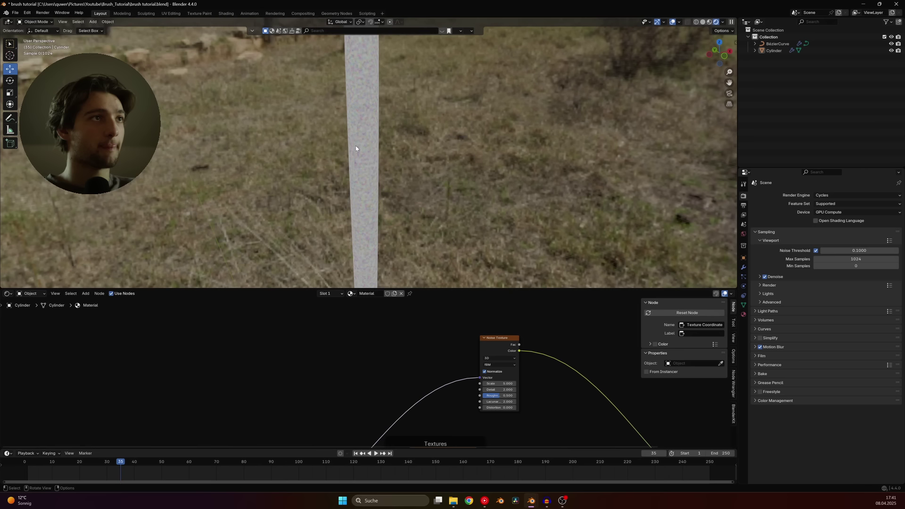
{"action": "left_click", "coordinate": [511, 383]}
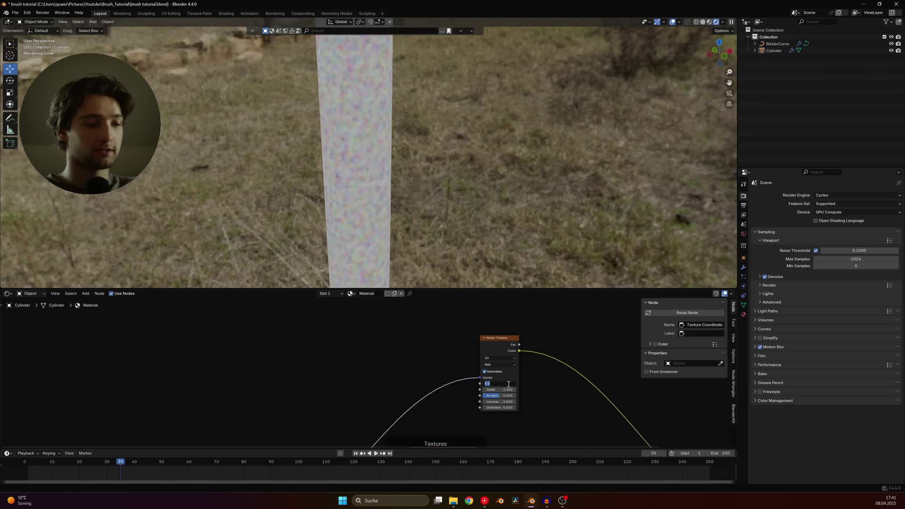
{"action": "key", "text": "Return"}
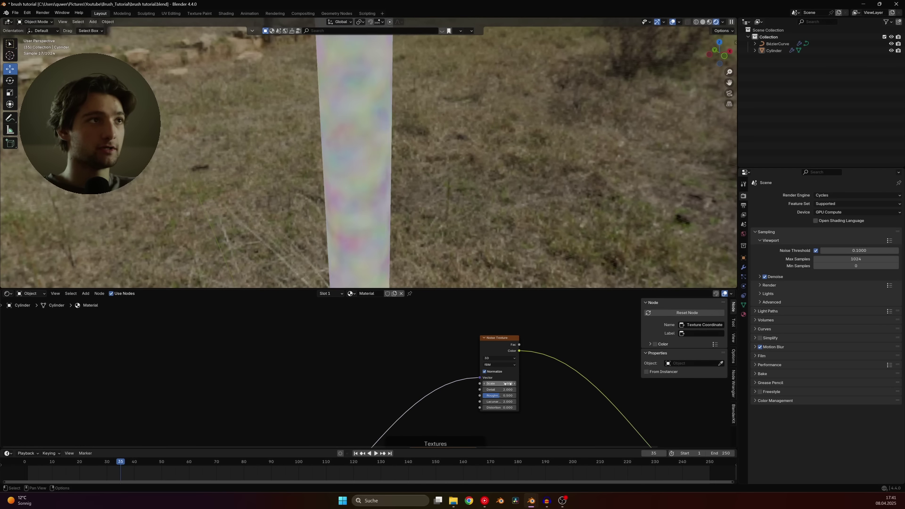
- Insert a Hue/Saturation/Value node after the Noise Texture, set its Saturation to 5 and save the file
{"action": "key", "text": "shift+a"}
{"action": "type", "text": "hue"}
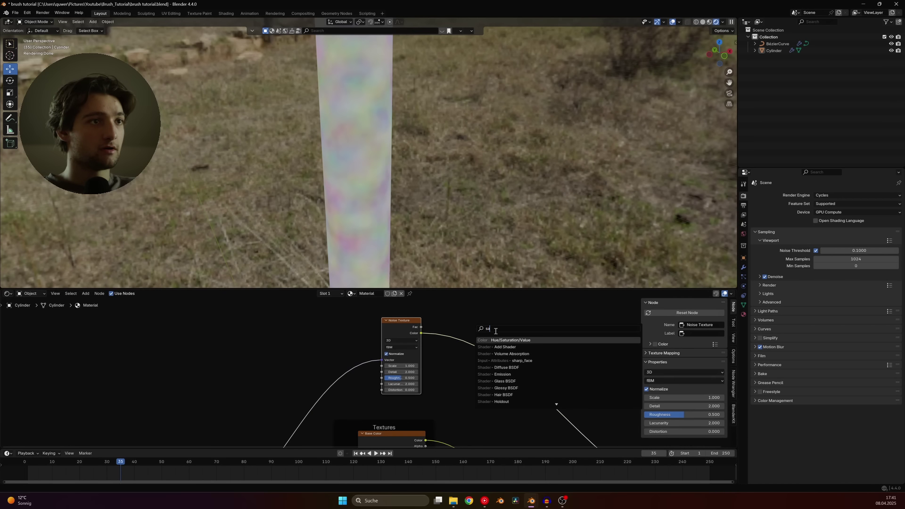
{"action": "key", "text": "Return"}
{"action": "left_click", "coordinate": [486, 351]}
{"action": "scroll", "coordinate": [495, 358], "scroll_direction": "up", "scroll_amount": 2}
{"action": "left_click_drag", "start_coordinate": [527, 349], "coordinate": [565, 349]}
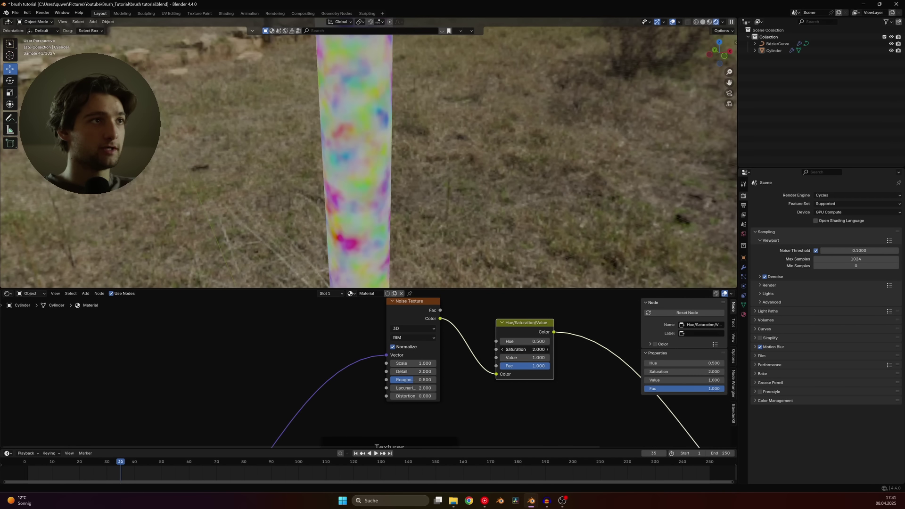
{"action": "left_click", "coordinate": [526, 349]}
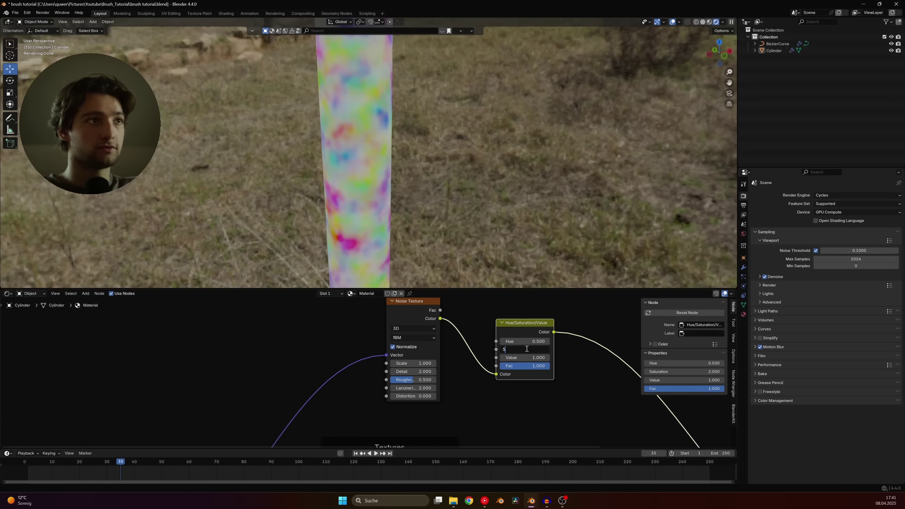
{"action": "type", "text": "5"}
{"action": "key", "text": "Return"}
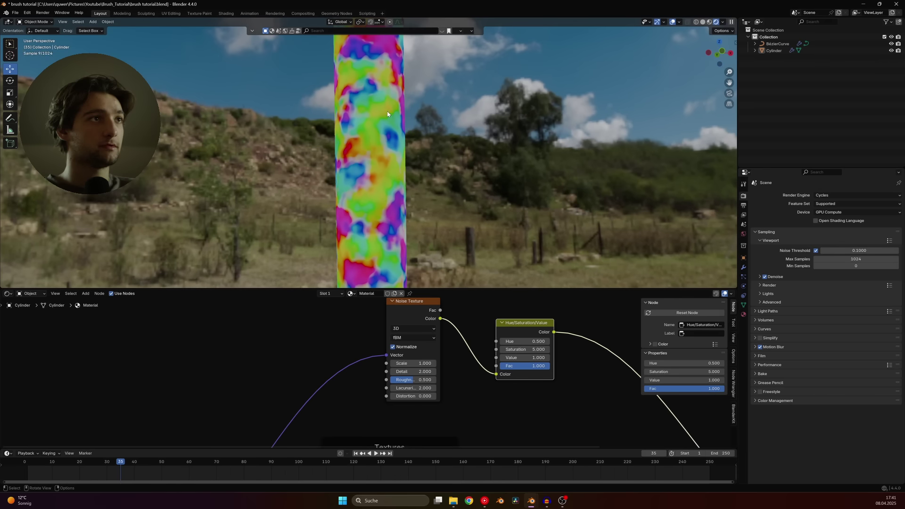
{"action": "key", "text": "ctrl+s"}
- Raise the Noise Texture's Detail to about 13.6 and its Roughness to about 0.56
{"action": "scroll", "coordinate": [434, 371], "scroll_direction": "up", "scroll_amount": 1}
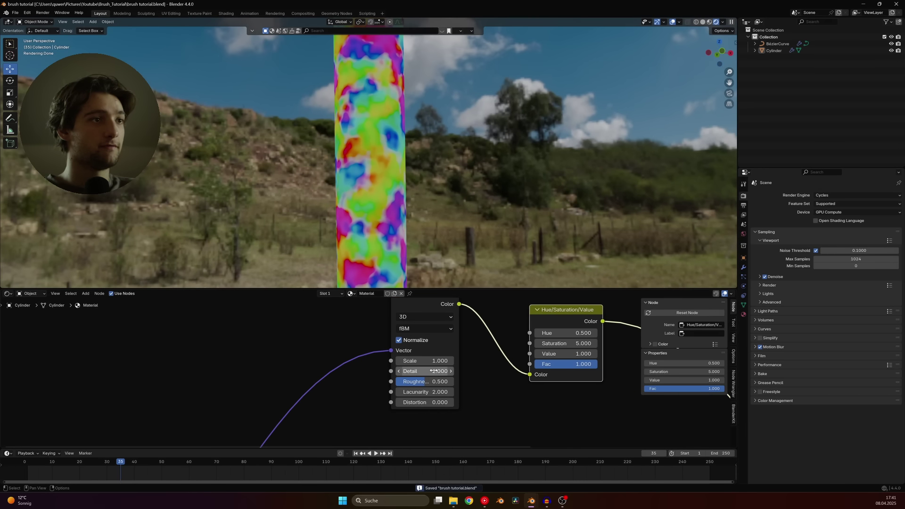
{"action": "left_click_drag", "start_coordinate": [433, 371], "coordinate": [419, 381]}
{"action": "scroll", "coordinate": [488, 384], "scroll_direction": "down", "scroll_amount": 3}
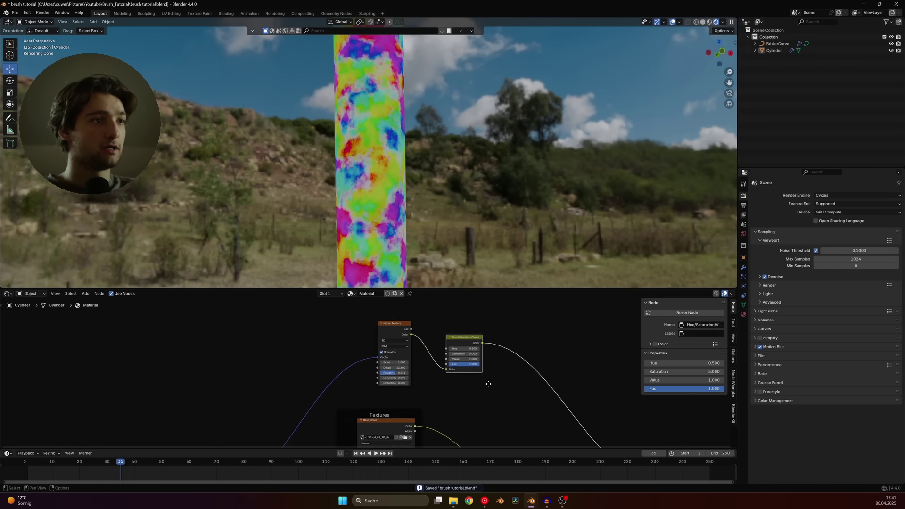
- Insert a Mix Color node between the Base Color texture and the Principled BSDF and preview its result
{"action": "left_click", "coordinate": [365, 400], "text": "ctrl+shift"}
{"action": "middle_click_drag", "start_coordinate": [505, 407], "coordinate": [475, 366]}
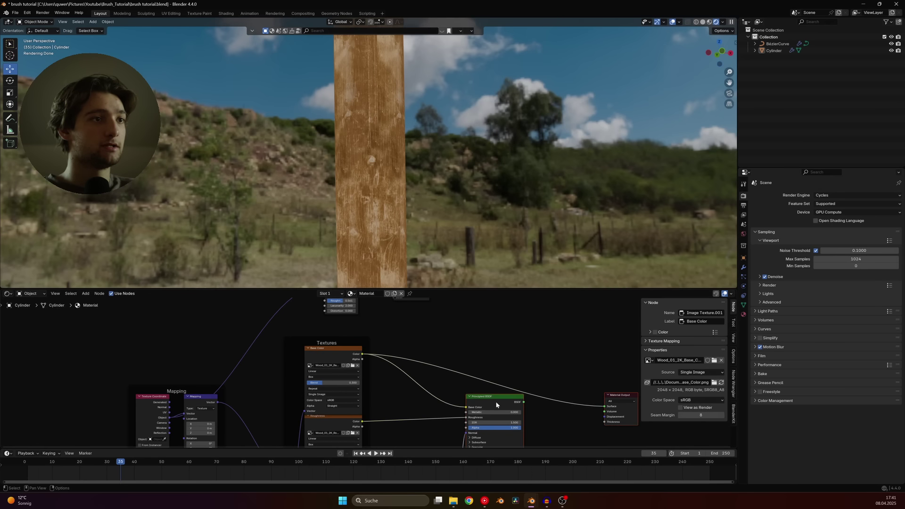
{"action": "left_click_drag", "start_coordinate": [496, 404], "coordinate": [566, 398]}
{"action": "key", "text": "shift+a"}
{"action": "type", "text": "mix"}
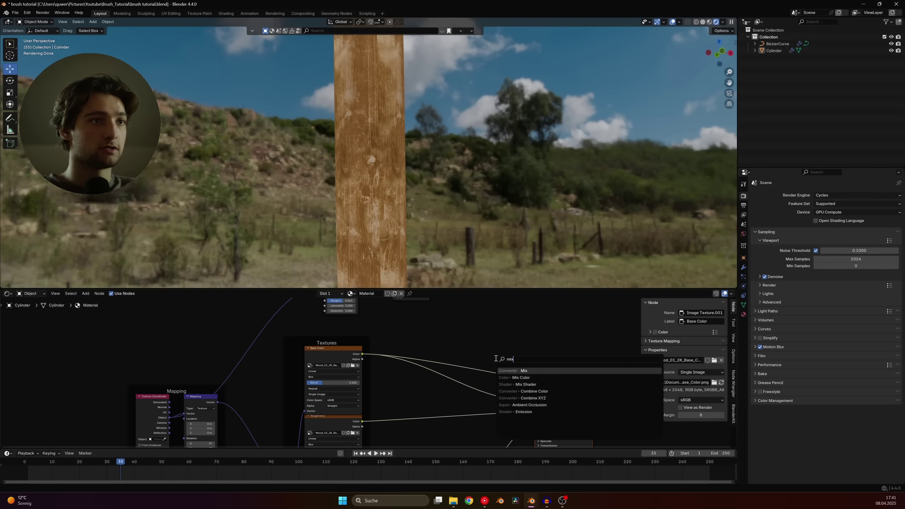
{"action": "left_click", "coordinate": [514, 377]}
{"action": "left_click", "coordinate": [445, 383]}
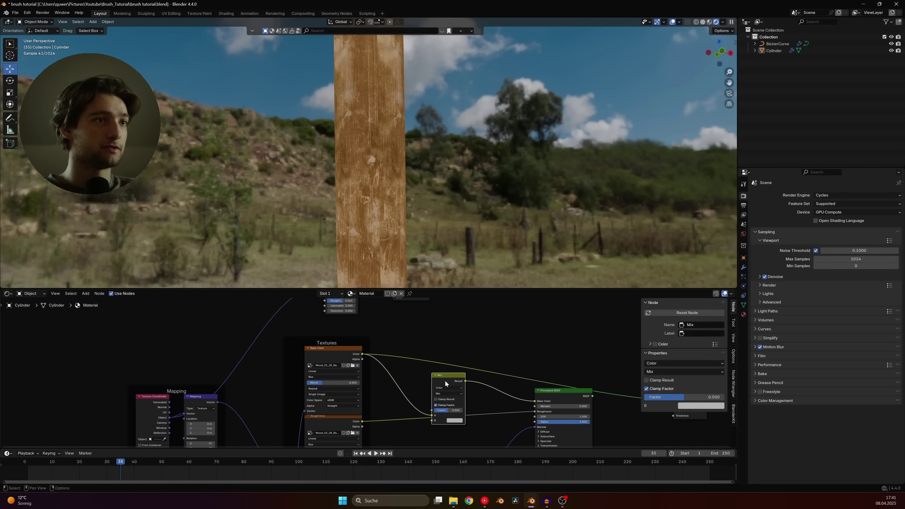
{"action": "left_click_drag", "start_coordinate": [445, 383], "coordinate": [482, 344]}
{"action": "left_click", "coordinate": [482, 343], "text": "ctrl+shift"}
- Link the Hue/Saturation/Value colour into the Mix node's B input, save, and move the Hue/Saturation/Value node lower
{"action": "middle_click_drag", "start_coordinate": [411, 359], "coordinate": [421, 396]}
{"action": "scroll", "coordinate": [421, 395], "scroll_direction": "up", "scroll_amount": 2}
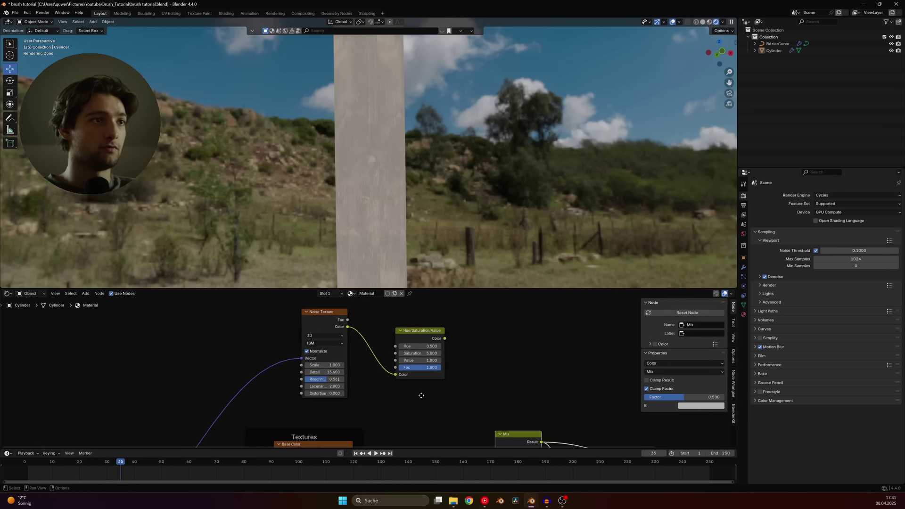
{"action": "left_click_drag", "start_coordinate": [444, 338], "coordinate": [485, 362]}
{"action": "middle_click_drag", "start_coordinate": [486, 363], "coordinate": [542, 446]}
{"action": "key", "text": "ctrl+s"}
{"action": "key", "text": "g"}
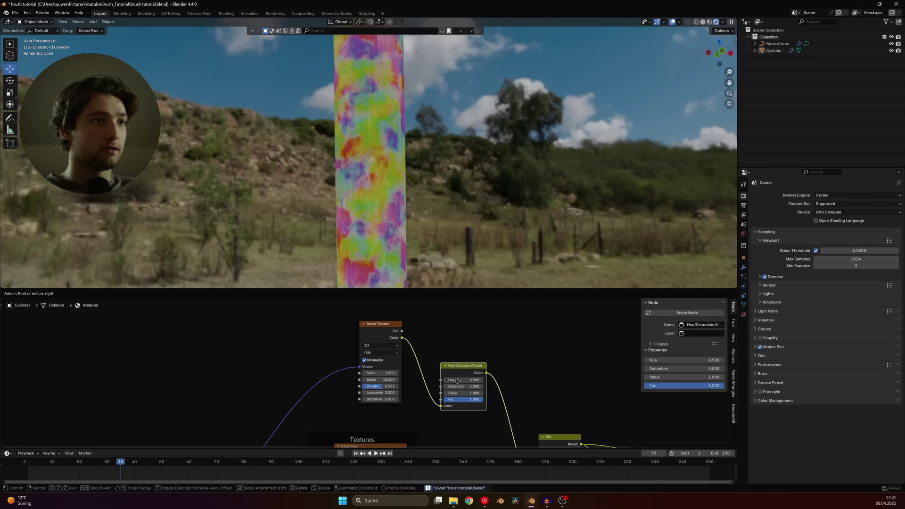
{"action": "left_click", "coordinate": [457, 408]}
- Add a Color Ramp fed by the Noise Texture's Fac and preview it on the handle
{"action": "key", "text": "shift+a"}
{"action": "type", "text": "color ramp"}
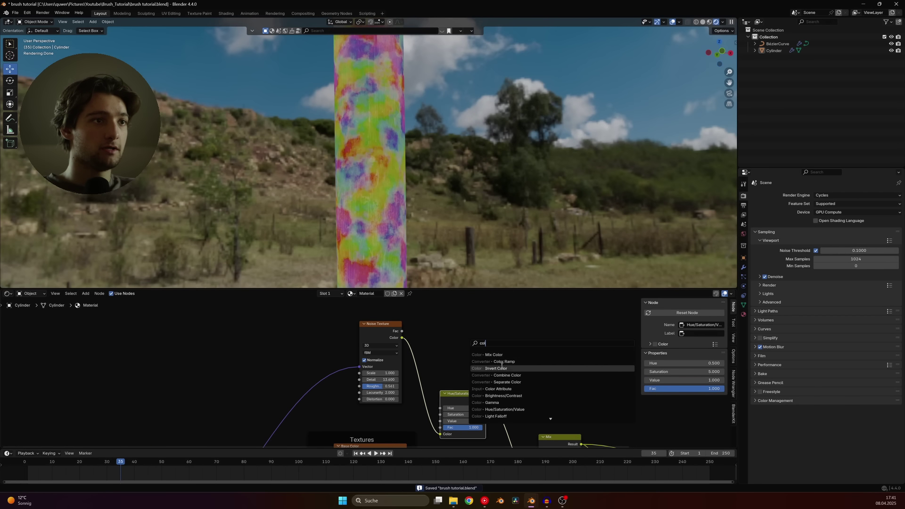
{"action": "key", "text": "Return"}
{"action": "left_click", "coordinate": [449, 319]}
{"action": "left_click_drag", "start_coordinate": [401, 331], "coordinate": [449, 372]}
{"action": "left_click", "coordinate": [480, 336], "text": "ctrl+shift"}
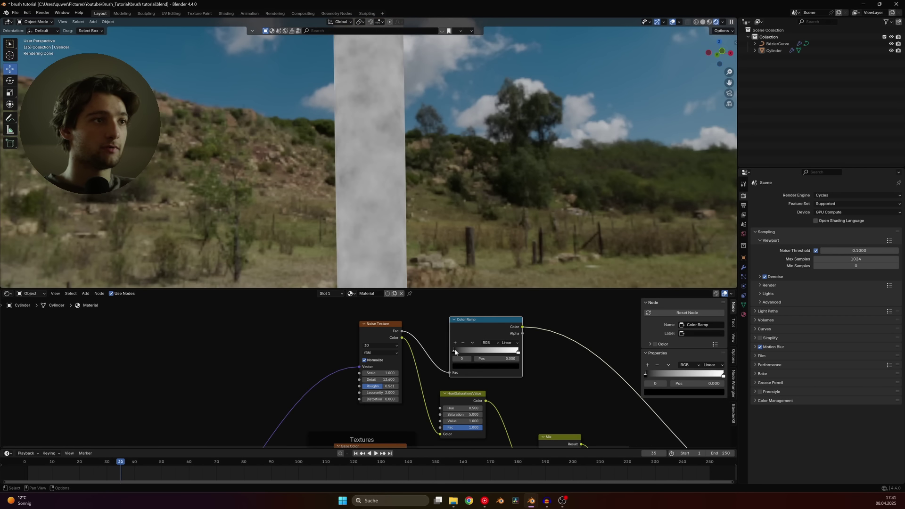
- Bring the Color Ramp's black and white stops close together, with the white stop at about 0.54
{"action": "left_click_drag", "start_coordinate": [455, 351], "coordinate": [489, 353]}
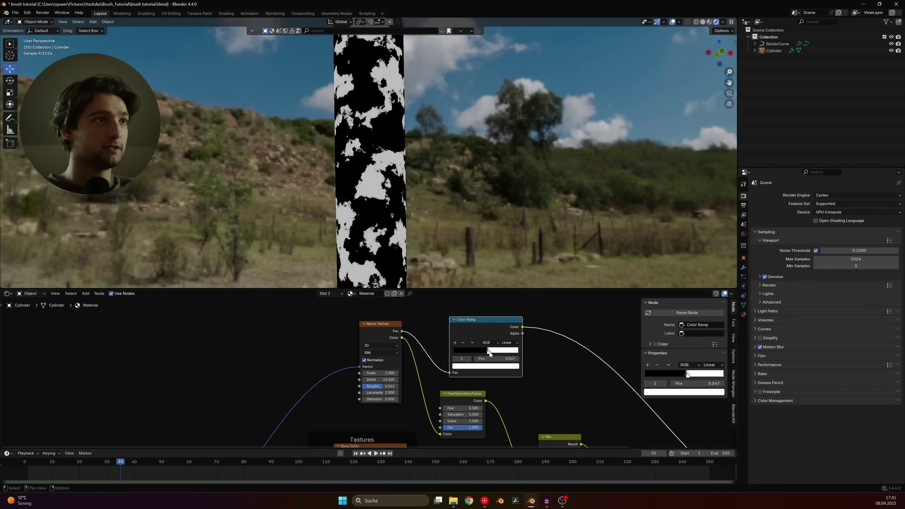
{"action": "scroll", "coordinate": [419, 186], "scroll_direction": "down", "scroll_amount": 4}
{"action": "scroll", "coordinate": [424, 377], "scroll_direction": "down", "scroll_amount": 3}
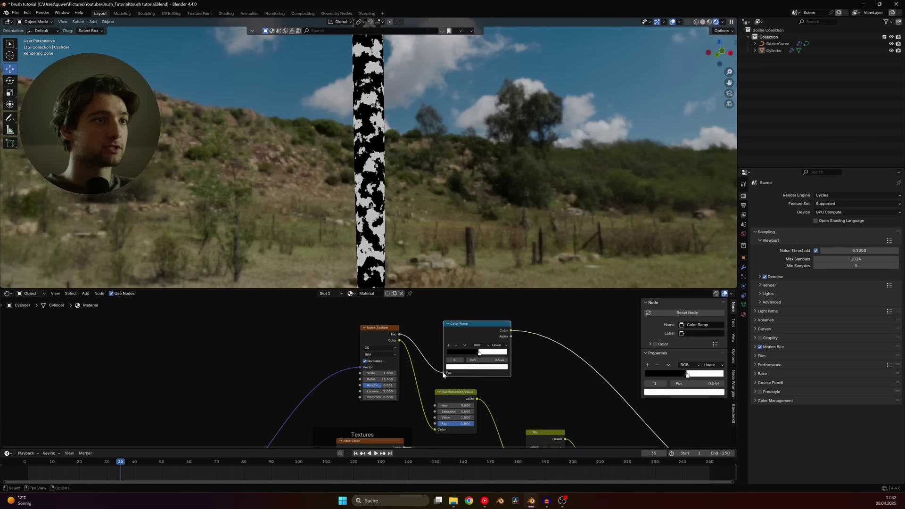
- Link the Color Ramp's colour into the Mix node's Factor and preview the mix on the handle
{"action": "middle_click_drag", "start_coordinate": [536, 413], "coordinate": [482, 389]}
{"action": "left_click_drag", "start_coordinate": [443, 315], "coordinate": [455, 412]}
{"action": "left_click", "coordinate": [473, 384], "text": "ctrl+shift"}
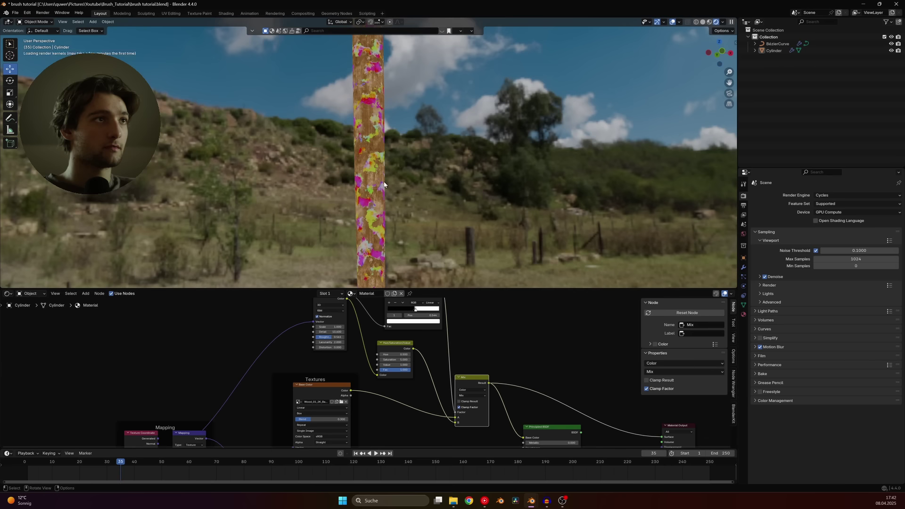
- Move the Color Ramp's white stop to about 0.62, preview the Principled BSDF again and save the file
{"action": "scroll", "coordinate": [473, 334], "scroll_direction": "up", "scroll_amount": 3}
{"action": "left_click_drag", "start_coordinate": [472, 330], "coordinate": [481, 331]}
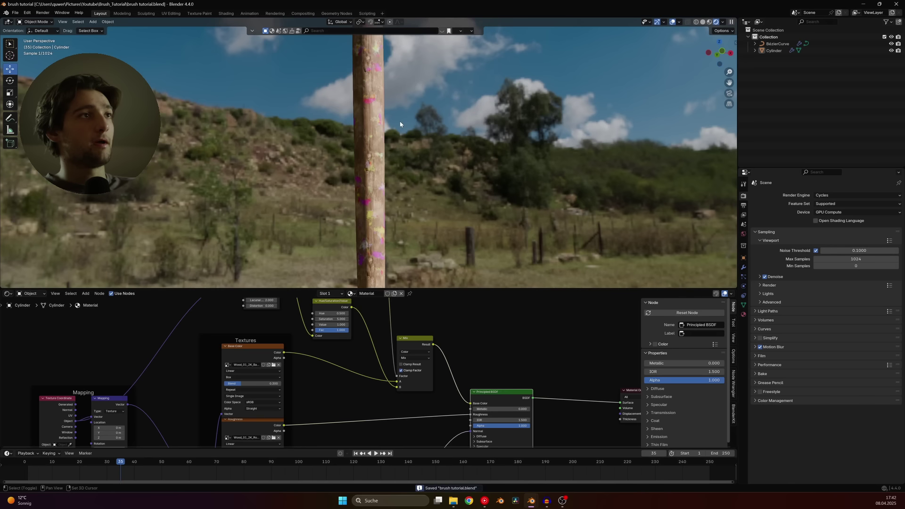
{"action": "middle_click_drag", "start_coordinate": [400, 124], "coordinate": [412, 183], "text": "shift"}
{"action": "scroll", "coordinate": [412, 183], "scroll_direction": "up", "scroll_amount": 3}
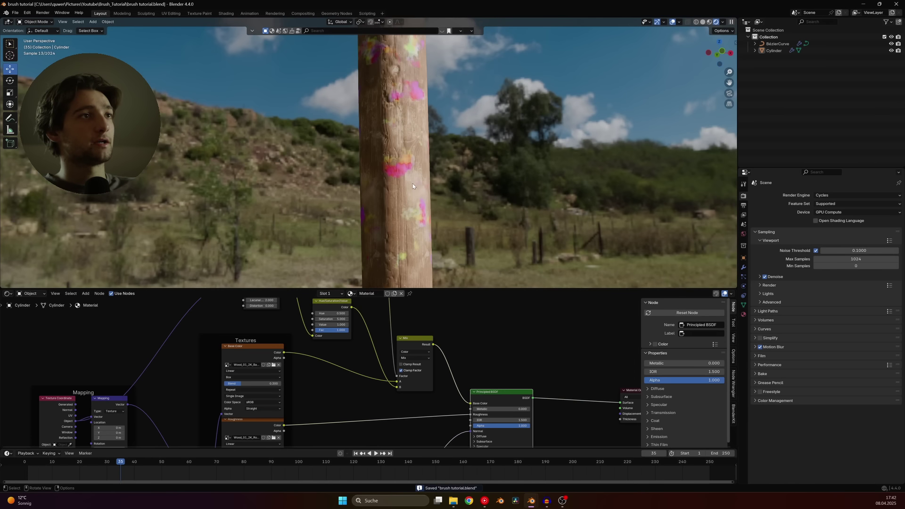
- Duplicate the Noise Texture with its incoming vector link and place the copy directly above the original
{"action": "middle_click_drag", "start_coordinate": [277, 312], "coordinate": [410, 374]}
{"action": "scroll", "coordinate": [410, 374], "scroll_direction": "down", "scroll_amount": 3}
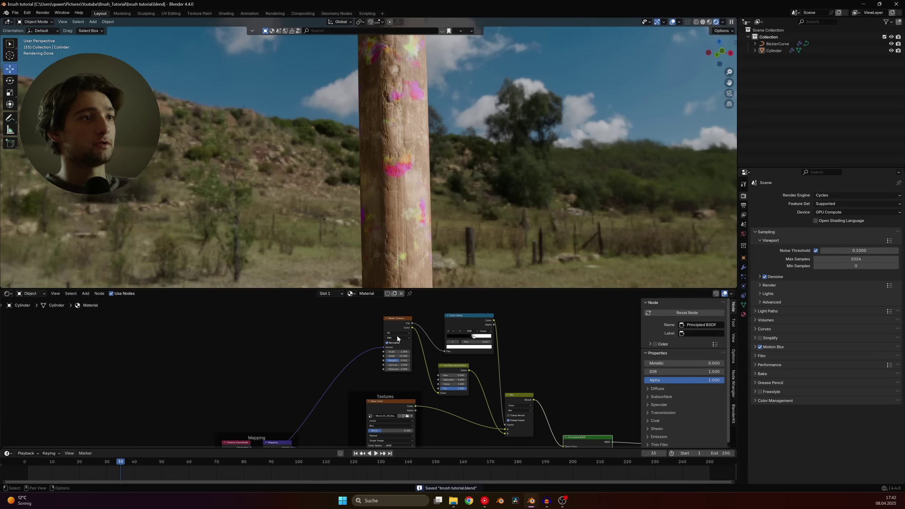
{"action": "left_click_drag", "start_coordinate": [392, 325], "coordinate": [391, 347]}
{"action": "key", "text": "ctrl+shift+d"}
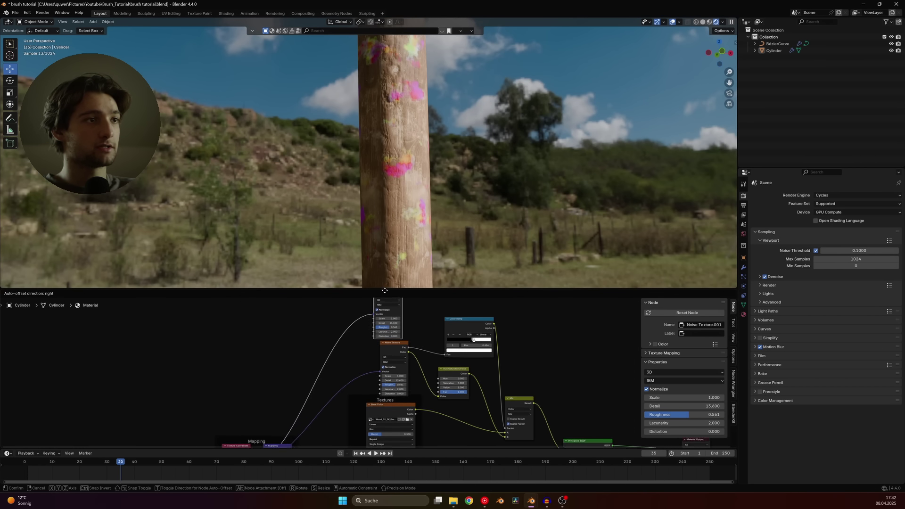
{"action": "left_click", "coordinate": [392, 346]}
{"action": "left_click", "coordinate": [428, 346]}
{"action": "scroll", "coordinate": [428, 345], "scroll_direction": "up", "scroll_amount": 2}
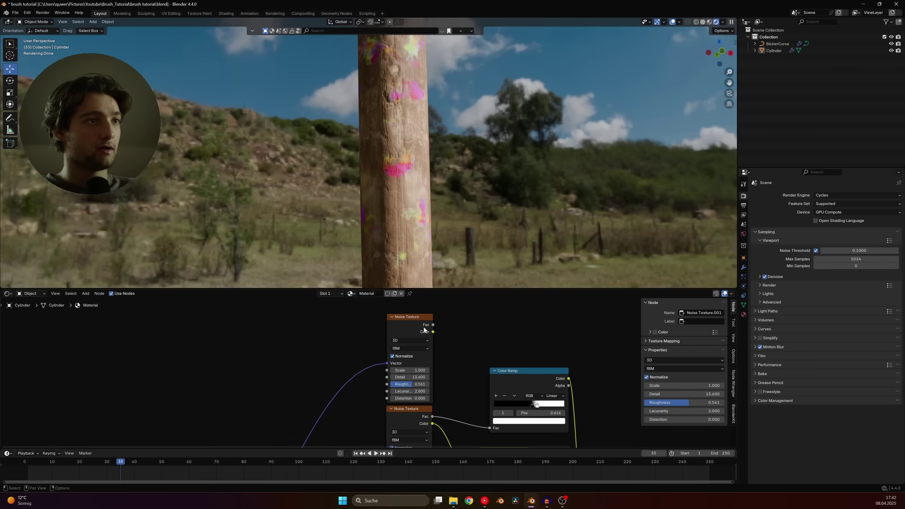
- Preview the duplicated Noise Texture on the handle and set its scale to 0.5
{"action": "left_click", "coordinate": [417, 323], "text": "ctrl+shift"}
{"action": "scroll", "coordinate": [424, 348], "scroll_direction": "up", "scroll_amount": 3}
{"action": "left_click", "coordinate": [431, 373]}
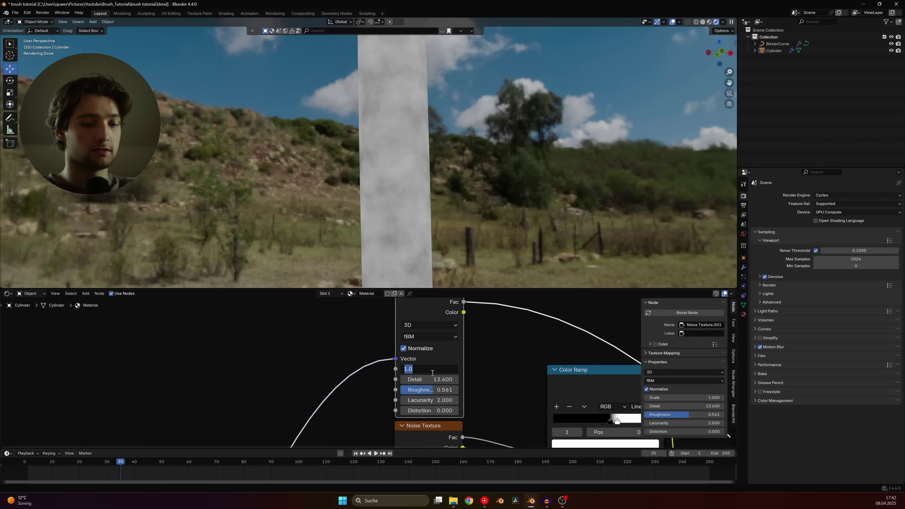
{"action": "type", "text": ".5"}
{"action": "key", "text": "Return"}
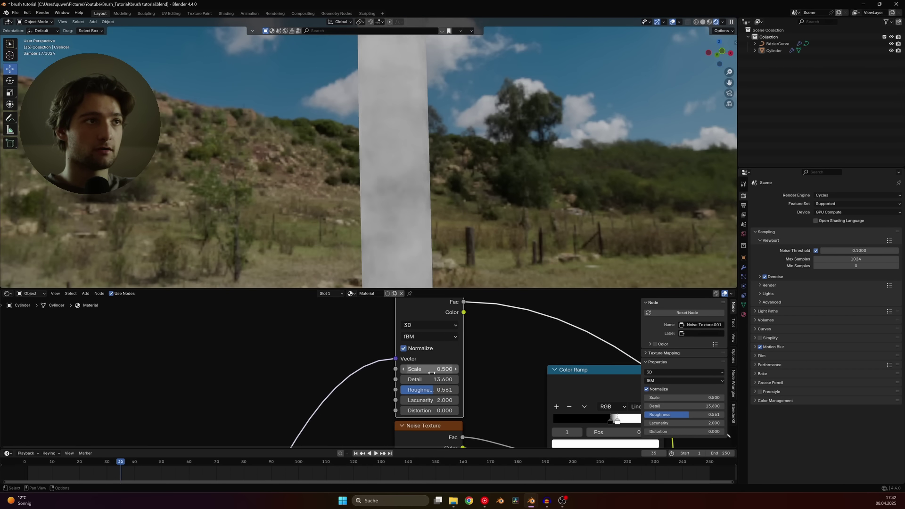
- Link the duplicated Noise Texture's Fac into the Color Ramp and readjust the noise scale while previewing the ramp
{"action": "scroll", "coordinate": [555, 350], "scroll_direction": "down", "scroll_amount": 2}
{"action": "left_click_drag", "start_coordinate": [437, 321], "coordinate": [499, 404]}
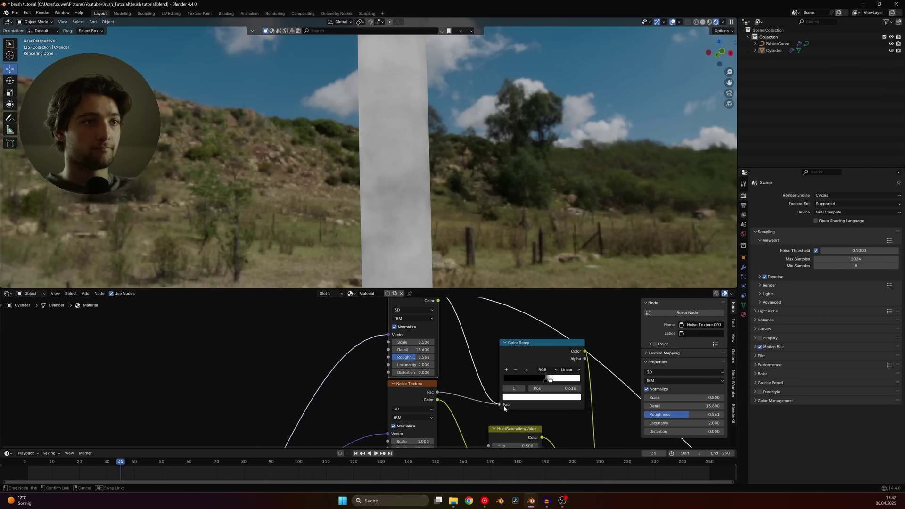
{"action": "left_click", "coordinate": [531, 355], "text": "ctrl+shift"}
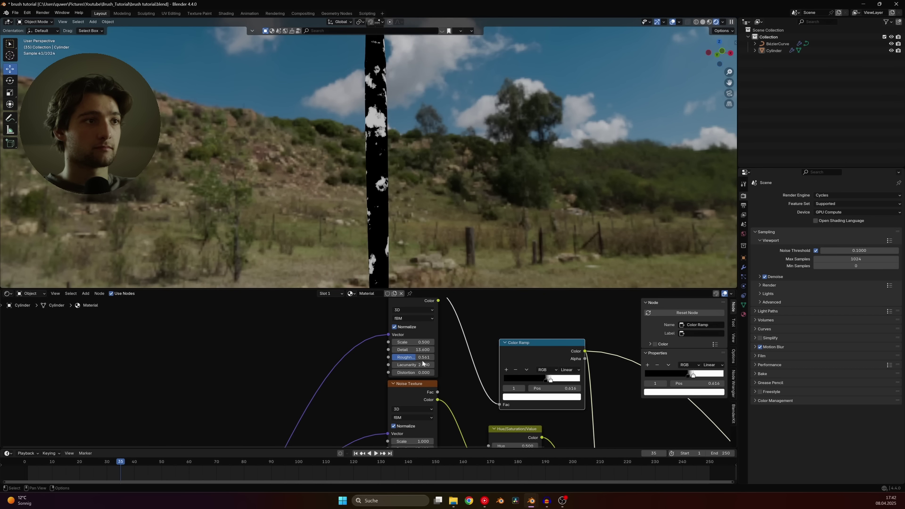
{"action": "left_click", "coordinate": [418, 342]}
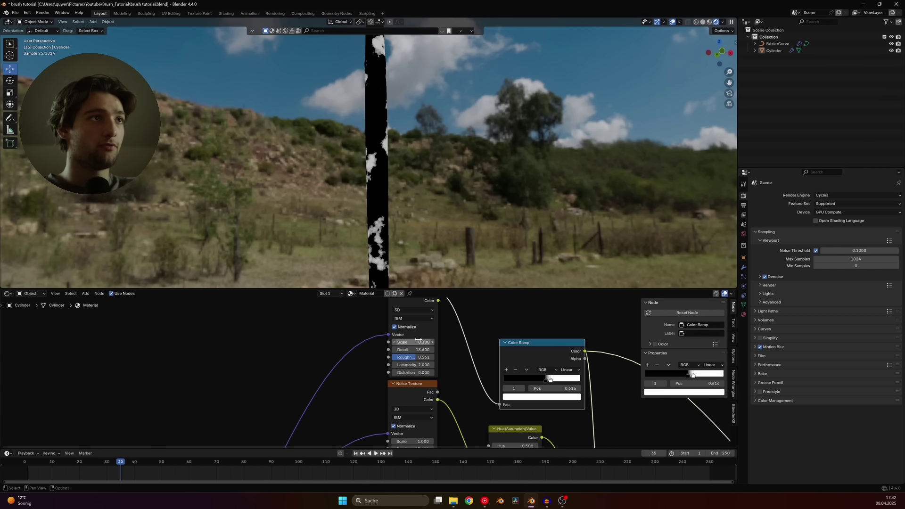
{"action": "key", "text": "Return"}
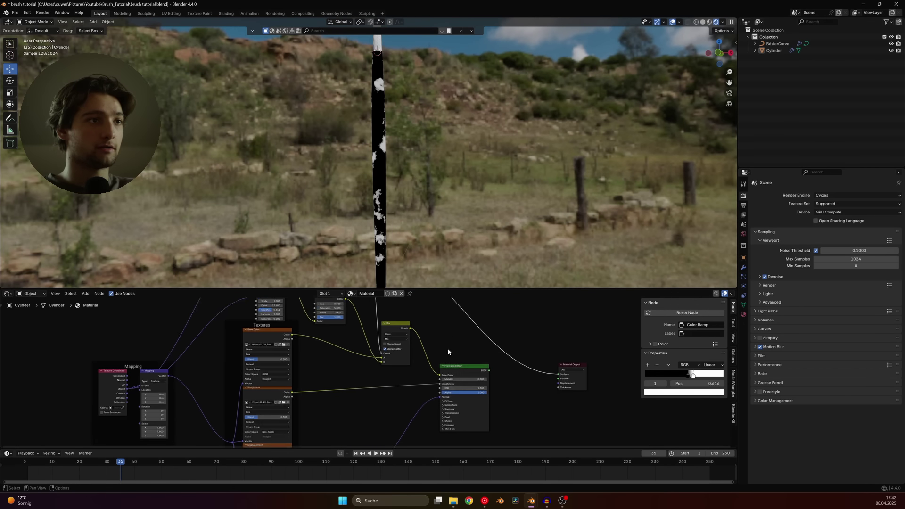
- Preview the Mix node's result on the handle and examine the colour stains closely
{"action": "middle_click_drag", "start_coordinate": [448, 352], "coordinate": [441, 340]}
{"action": "left_click", "coordinate": [396, 317], "text": "ctrl+shift"}
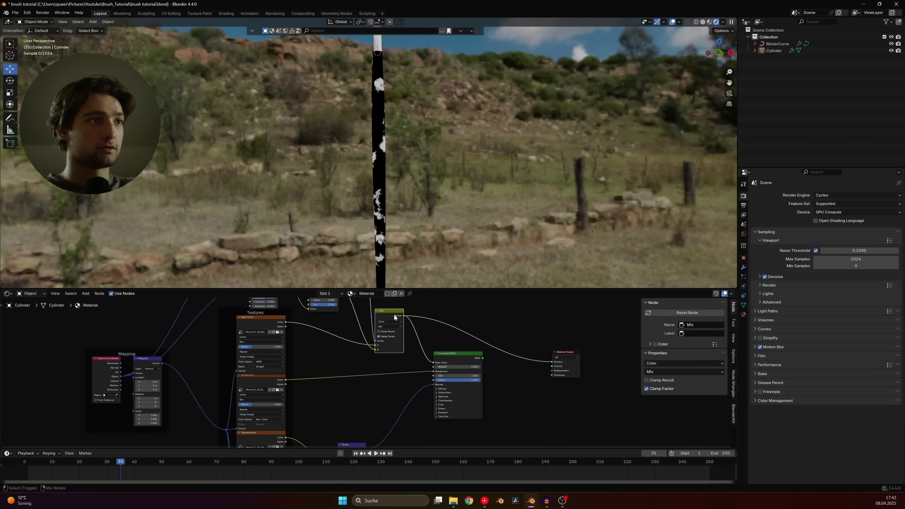
{"action": "middle_click_drag", "start_coordinate": [395, 317], "coordinate": [456, 388]}
{"action": "scroll", "coordinate": [400, 353], "scroll_direction": "up", "scroll_amount": 3}
{"action": "middle_click_drag", "start_coordinate": [415, 334], "coordinate": [426, 355]}
{"action": "scroll", "coordinate": [398, 218], "scroll_direction": "up", "scroll_amount": 5}
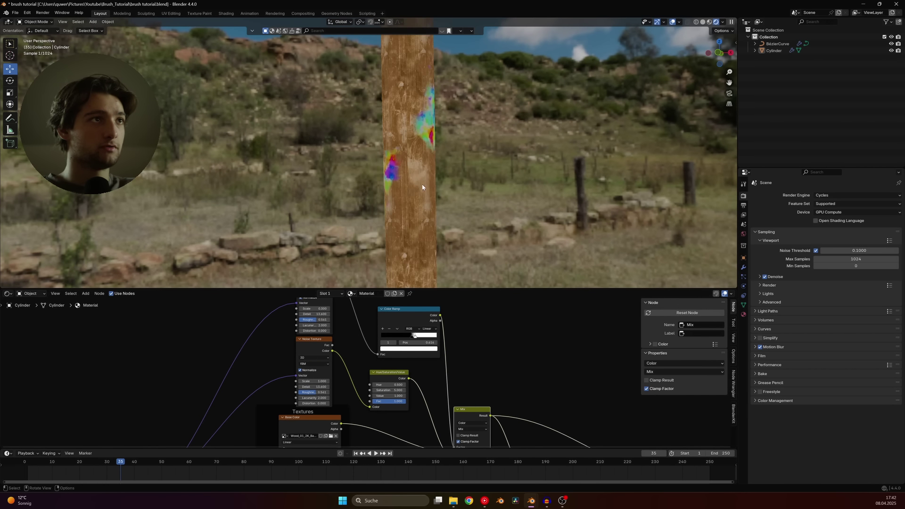
{"action": "scroll", "coordinate": [475, 367], "scroll_direction": "up", "scroll_amount": 2}
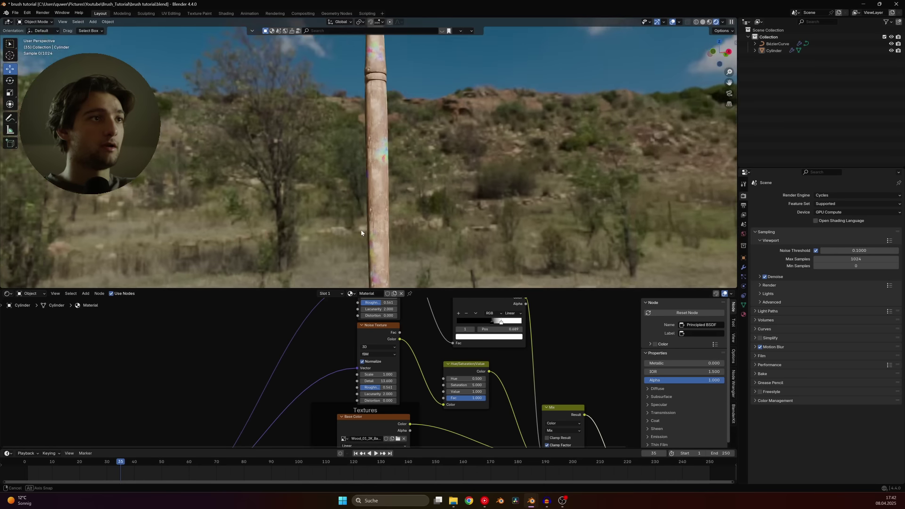
- Inspect the paint stains along the whole handle and save the file
{"action": "middle_click_drag", "start_coordinate": [396, 226], "coordinate": [436, 206]}
{"action": "scroll", "coordinate": [405, 174], "scroll_direction": "down", "scroll_amount": 4}
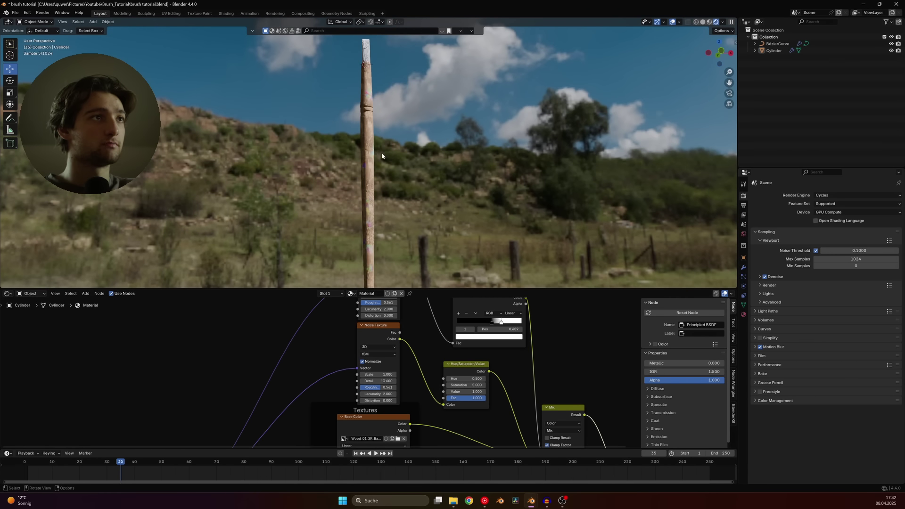
{"action": "middle_click_drag", "start_coordinate": [398, 161], "coordinate": [393, 200], "text": "shift"}
{"action": "scroll", "coordinate": [409, 192], "scroll_direction": "up", "scroll_amount": 5}
{"action": "middle_click_drag", "start_coordinate": [393, 201], "coordinate": [387, 204], "text": "shift"}
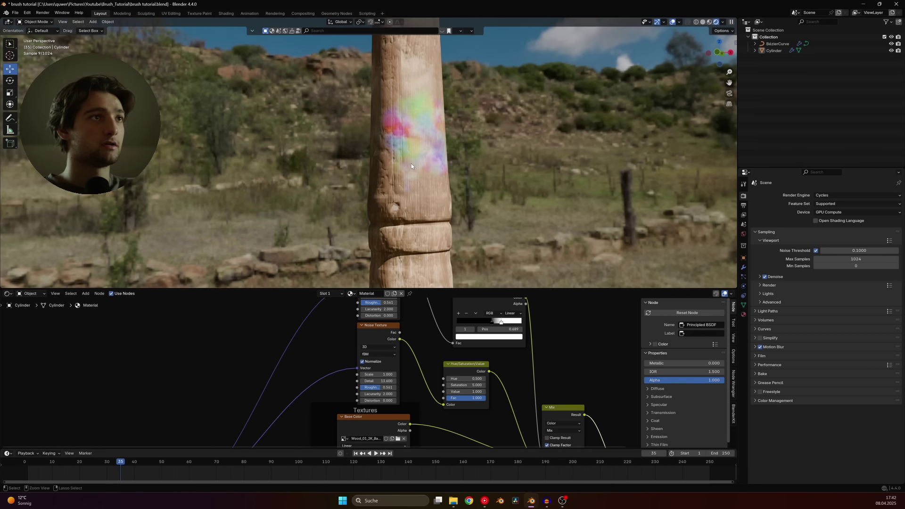
{"action": "key", "text": "ctrl+s"}
{"action": "mouse_move", "coordinate": [412, 162]}
{"action": "middle_mouse_down"}
{"action": "mouse_move", "coordinate": [403, 163]}
{"action": "mouse_move", "coordinate": [395, 196]}
{"action": "middle_mouse_up"}
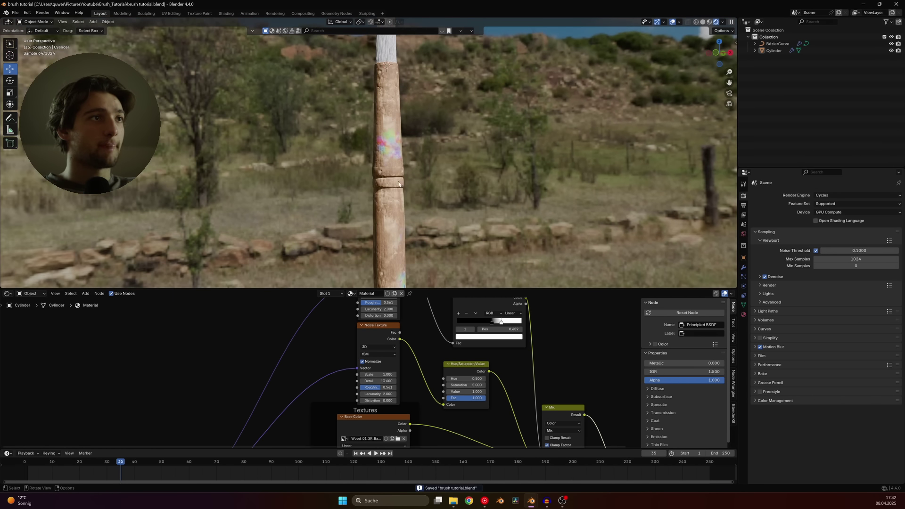
- Enter Edit Mode on the brush handle and reveal the hidden ferrule faces
{"action": "key", "text": "Tab"}
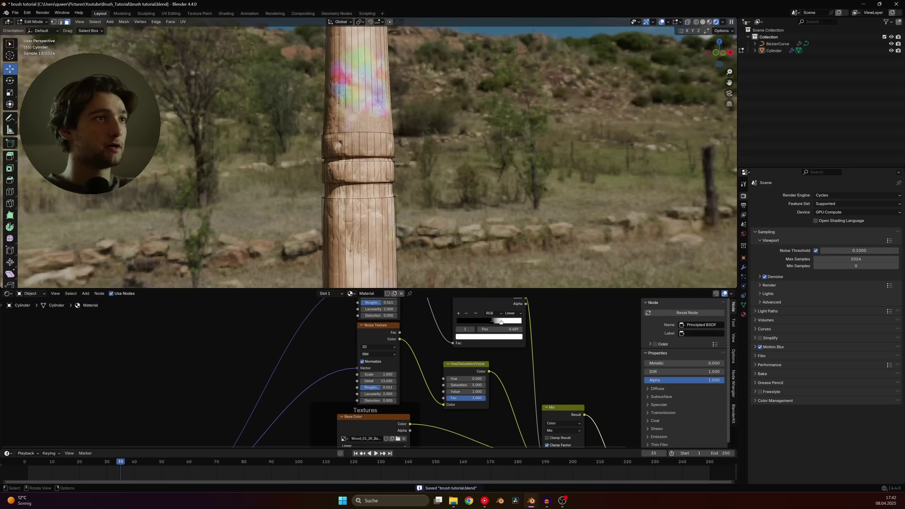
{"action": "middle_click_drag", "start_coordinate": [340, 162], "coordinate": [352, 185]}
{"action": "scroll", "coordinate": [365, 170], "scroll_direction": "up", "scroll_amount": 5}
{"action": "mouse_move", "coordinate": [388, 137]}
{"action": "middle_mouse_down"}
{"action": "mouse_move", "coordinate": [413, 151]}
{"action": "mouse_move", "coordinate": [395, 107]}
{"action": "mouse_move", "coordinate": [395, 142]}
{"action": "middle_mouse_up"}
{"action": "key", "text": "alt+h"}
{"action": "scroll", "coordinate": [404, 149], "scroll_direction": "down", "scroll_amount": 7}
- Rename the handle's existing material as wood
{"action": "left_click", "coordinate": [743, 314]}
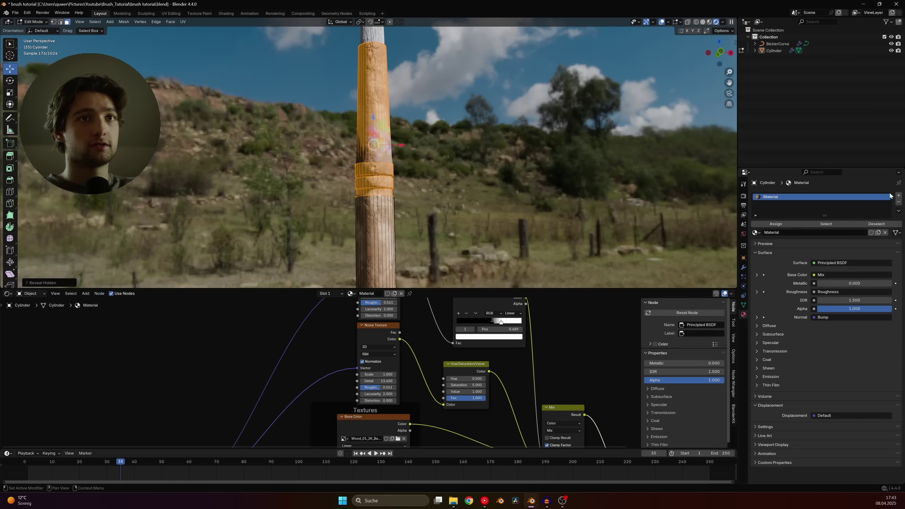
{"action": "left_click", "coordinate": [792, 232]}
{"action": "type", "text": "wood"}
{"action": "key", "text": "Return"}
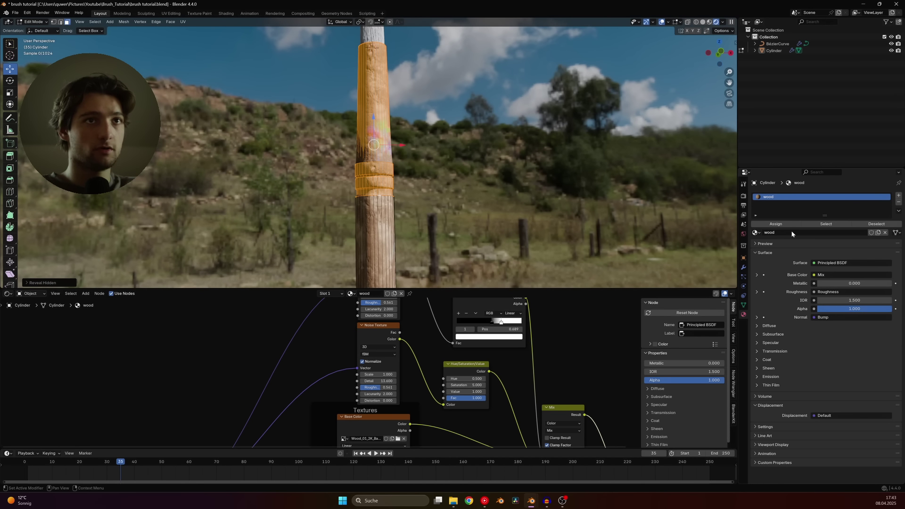
- Add a second material slot with a new material named metal and save the file
{"action": "left_click", "coordinate": [899, 197]}
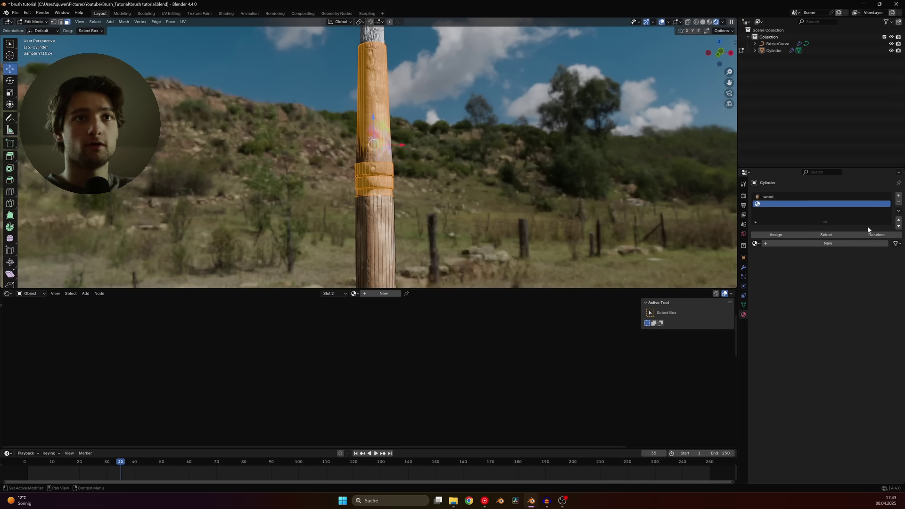
{"action": "left_click", "coordinate": [826, 239]}
{"action": "left_click", "coordinate": [786, 242]}
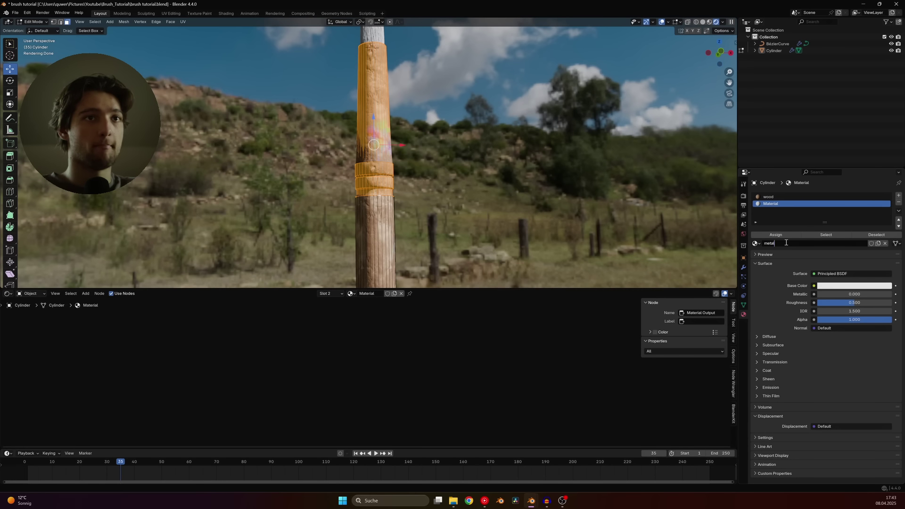
{"action": "key", "text": "Return"}
{"action": "key", "text": "ctrl+s"}
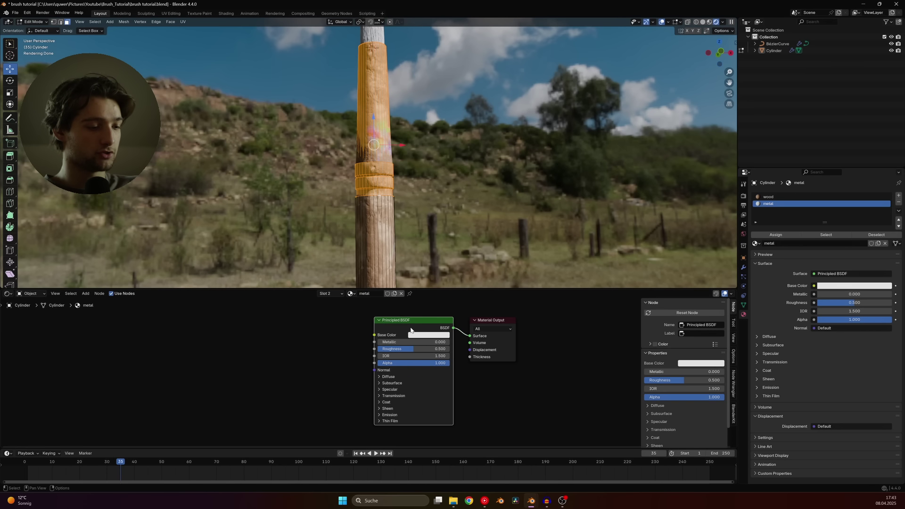
- Build the metal material from the Metal24 image maps with Principled Texture Setup and assign it to the selected ferrule faces
{"action": "key", "text": "ctrl+shift+t"}
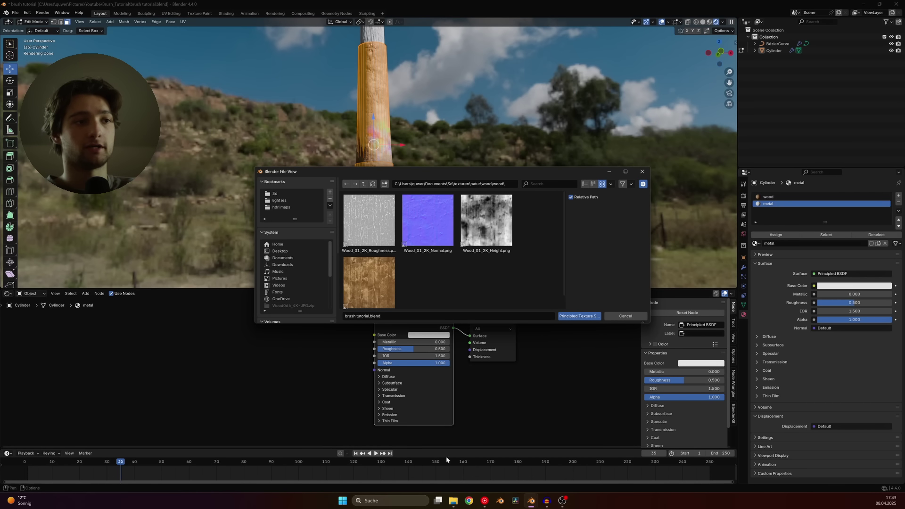
{"action": "left_click", "coordinate": [451, 503]}
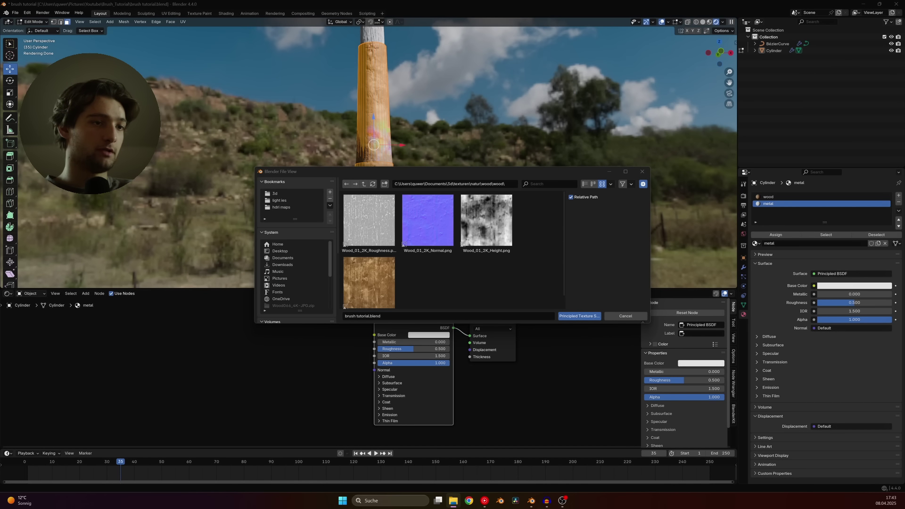
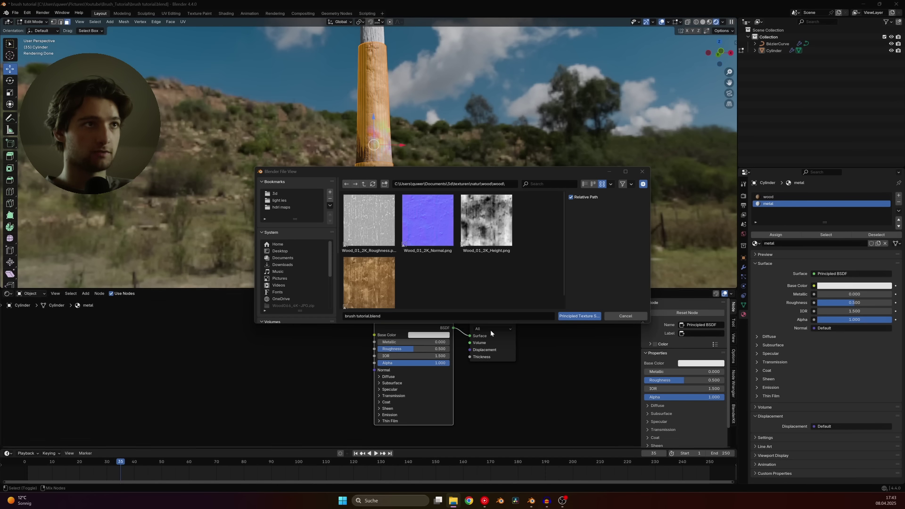
{"action": "left_click_drag", "start_coordinate": [530, 298], "coordinate": [360, 210]}
{"action": "left_click", "coordinate": [579, 316]}
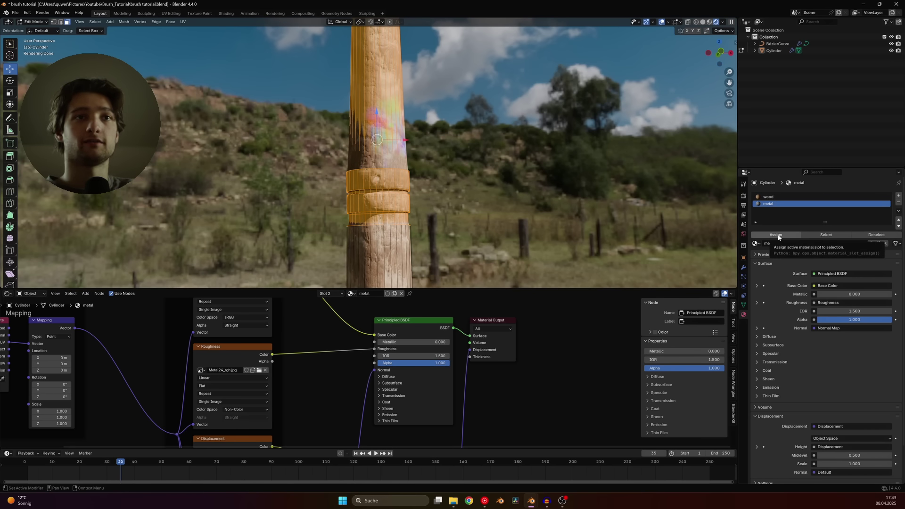
{"action": "left_click", "coordinate": [775, 235]}
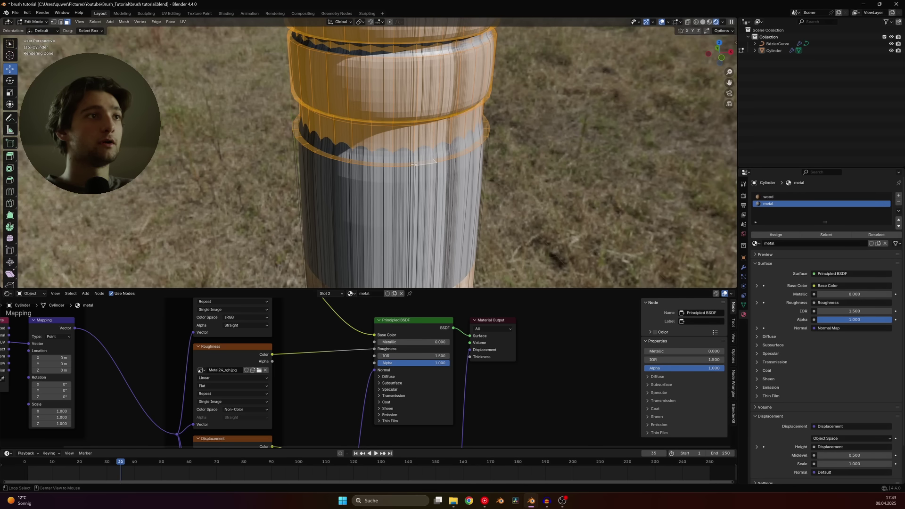
- Select the face loop around the ferrule's lower border, then hide and reveal it
{"action": "left_click", "coordinate": [413, 164], "text": "alt"}
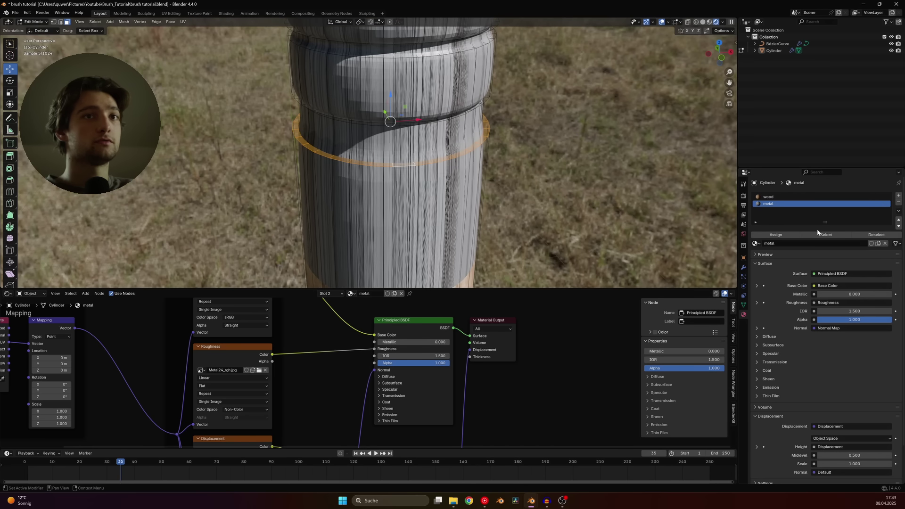
{"action": "left_click", "coordinate": [826, 235]}
{"action": "left_click", "coordinate": [427, 165], "text": "alt"}
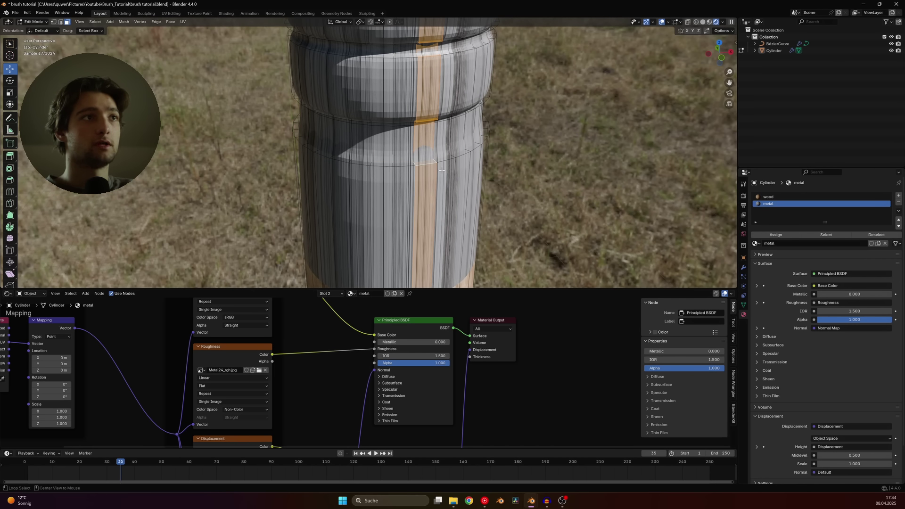
{"action": "left_click", "coordinate": [415, 163], "text": "alt"}
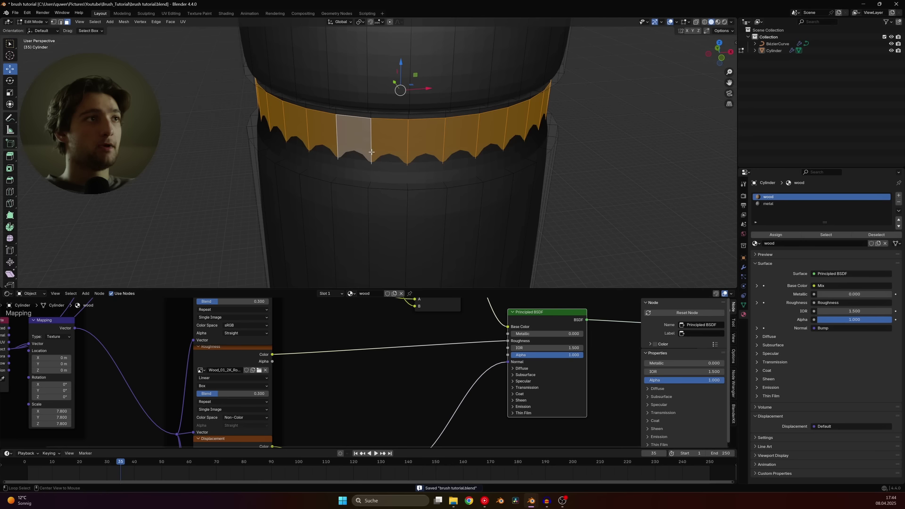
{"action": "key", "text": "h"}
{"action": "key", "text": "alt+h"}
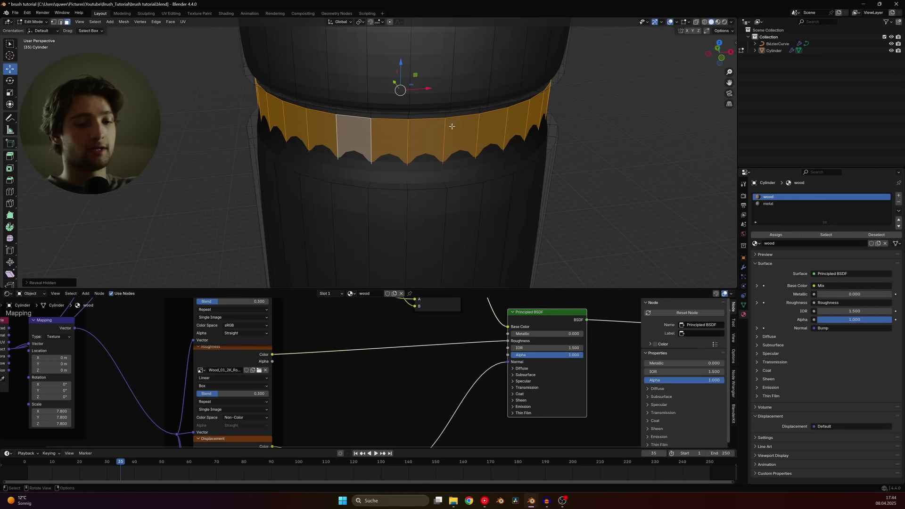
- Separate the selected ferrule faces into their own object and return to Object Mode
{"action": "scroll", "coordinate": [438, 132], "scroll_direction": "down", "scroll_amount": 8}
{"action": "key", "text": "p"}
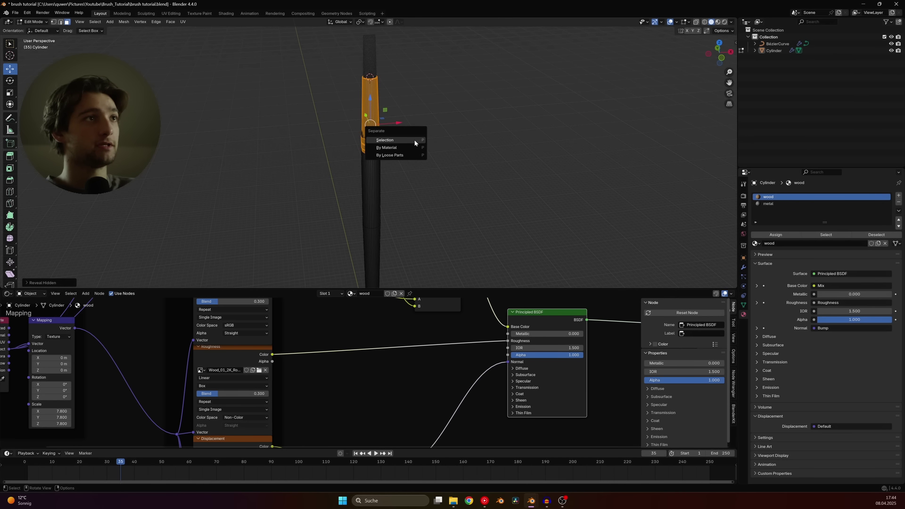
{"action": "left_click", "coordinate": [414, 141]}
{"action": "key", "text": "Tab"}
{"action": "scroll", "coordinate": [394, 176], "scroll_direction": "up", "scroll_amount": 4}
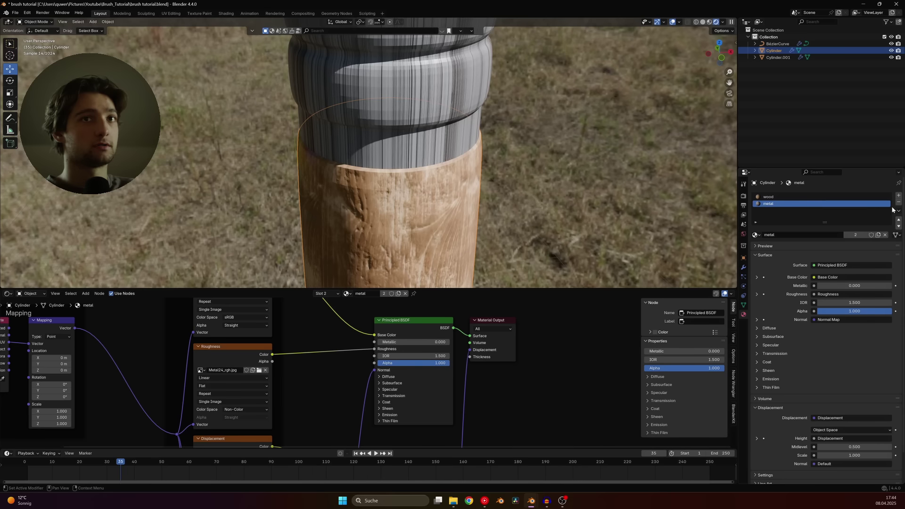
- Remove the unneeded wood material slot from the separated ferrule and save the file
{"action": "left_click", "coordinate": [810, 197]}
{"action": "left_click", "coordinate": [898, 202]}
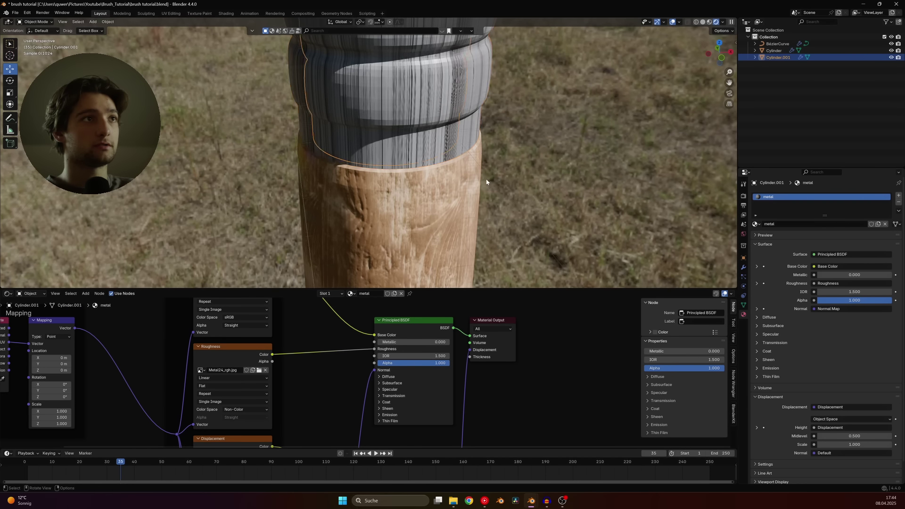
{"action": "scroll", "coordinate": [486, 182], "scroll_direction": "down", "scroll_amount": 6}
{"action": "key", "text": "ctrl+s"}
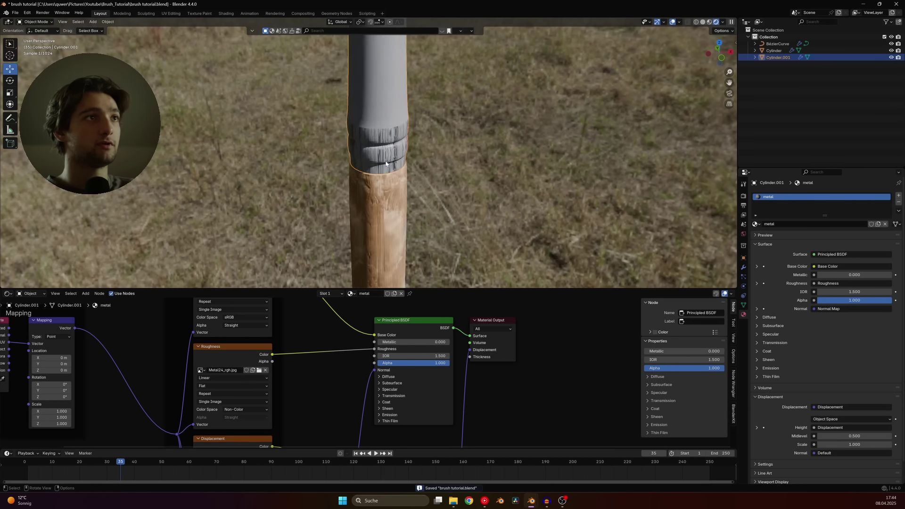
- Cut the displacement link to the Material Output in the metal material and delete the Displacement node
{"action": "key", "text": "KP_Decimal"}
{"action": "scroll", "coordinate": [565, 366], "scroll_direction": "down", "scroll_amount": 3}
{"action": "middle_click_drag", "start_coordinate": [566, 366], "coordinate": [458, 371]}
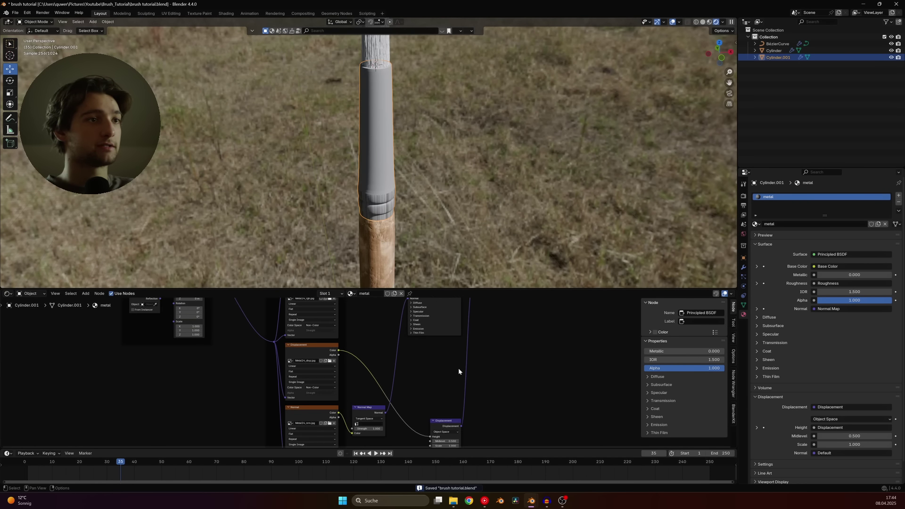
{"action": "right_click_drag", "start_coordinate": [487, 373], "coordinate": [487, 374], "text": "ctrl"}
{"action": "left_click", "coordinate": [445, 421]}
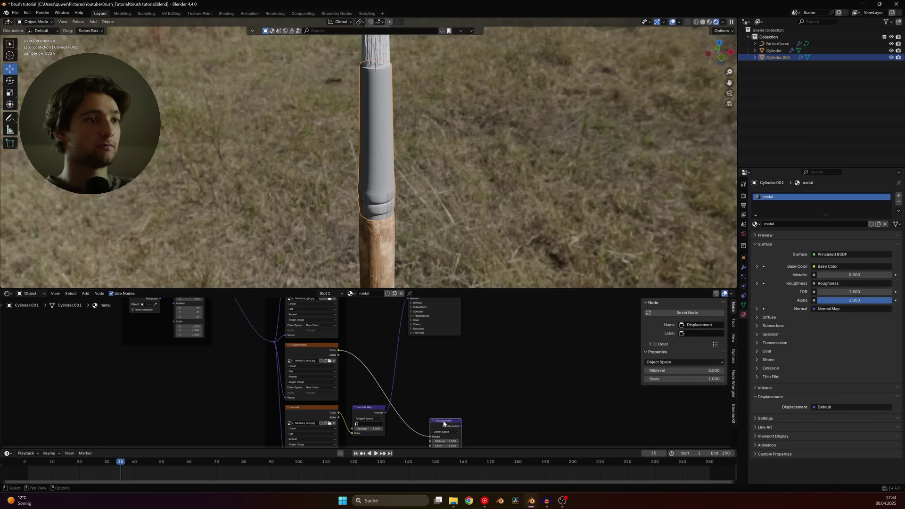
{"action": "key", "text": "x"}
- Feed the metal material's Mapping node from the Texture Coordinate's Object output
{"action": "middle_click_drag", "start_coordinate": [239, 317], "coordinate": [359, 371]}
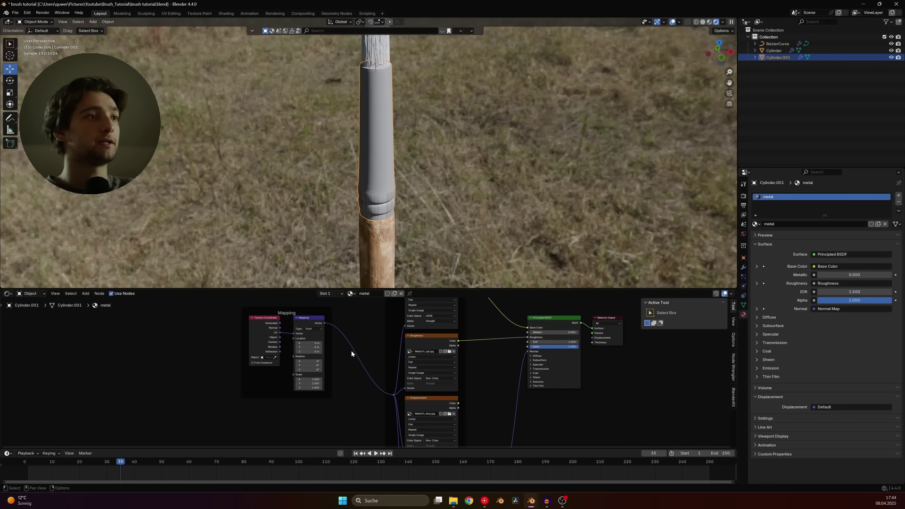
{"action": "scroll", "coordinate": [351, 353], "scroll_direction": "up", "scroll_amount": 2}
{"action": "middle_click_drag", "start_coordinate": [266, 331], "coordinate": [313, 357]}
{"action": "left_click", "coordinate": [313, 356]}
{"action": "scroll", "coordinate": [342, 130], "scroll_direction": "up", "scroll_amount": 2}
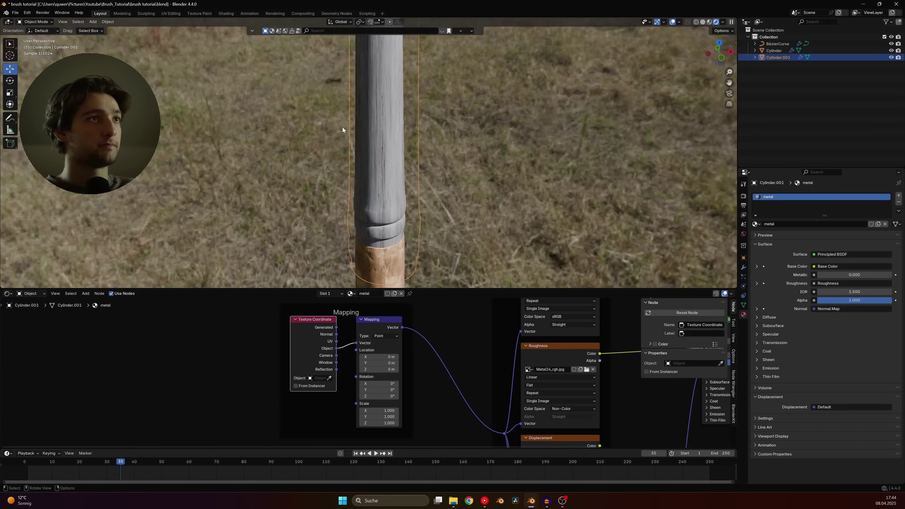
- Switch all image textures in the metal material to Box projection with a blend of 0.3
{"action": "middle_click_drag", "start_coordinate": [499, 369], "coordinate": [436, 372]}
{"action": "key", "text": "a"}
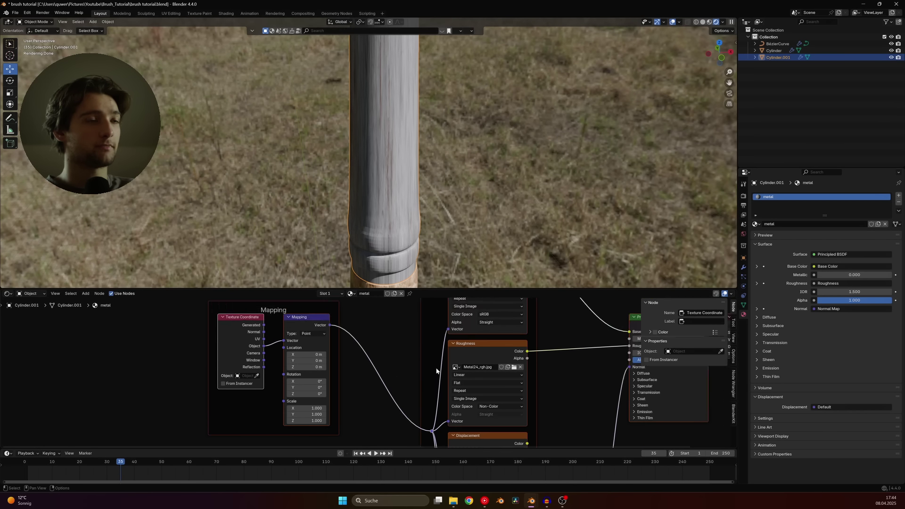
{"action": "scroll", "coordinate": [442, 363], "scroll_direction": "down", "scroll_amount": 2}
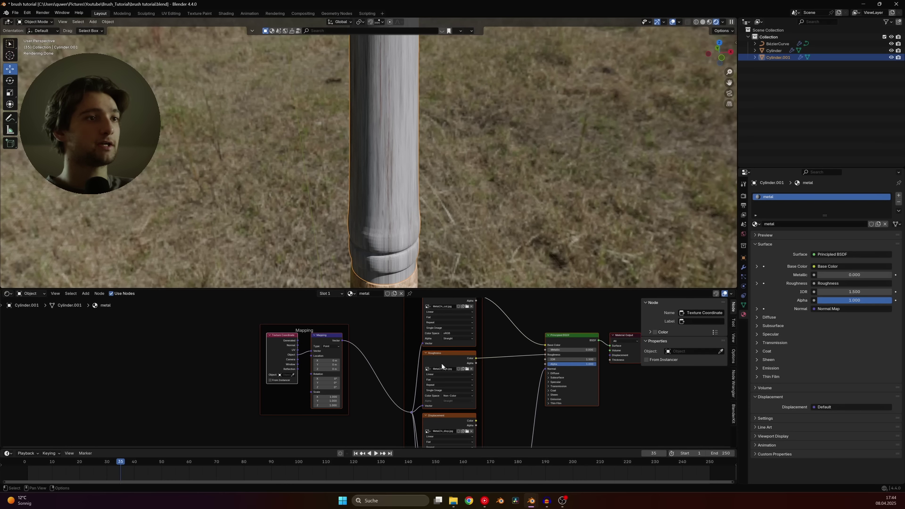
{"action": "scroll", "coordinate": [454, 354], "scroll_direction": "up", "scroll_amount": 2}
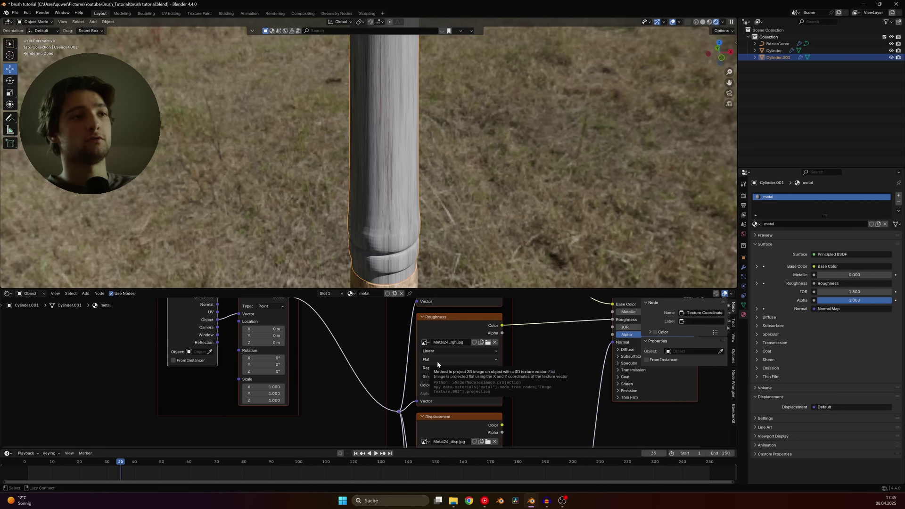
{"action": "left_click", "coordinate": [437, 361]}
{"action": "left_click", "coordinate": [433, 376]}
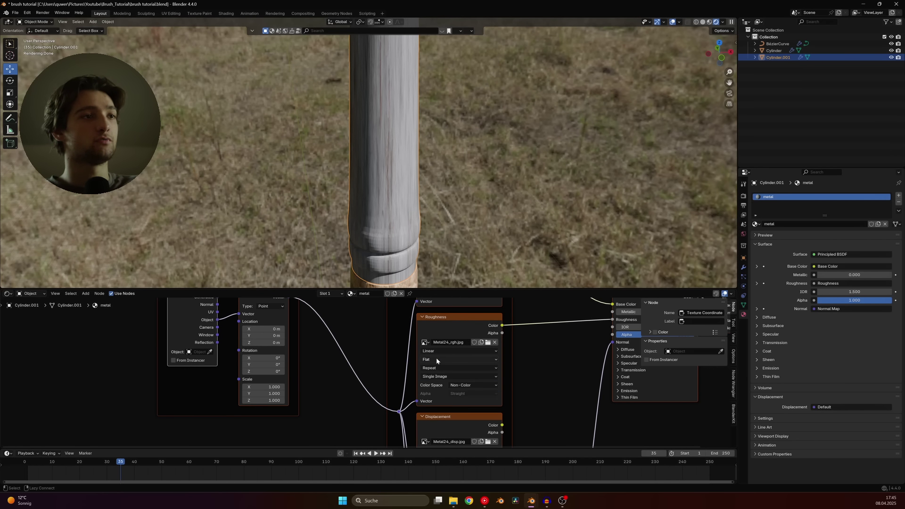
{"action": "left_click", "coordinate": [437, 361]}
{"action": "left_click", "coordinate": [439, 383]}
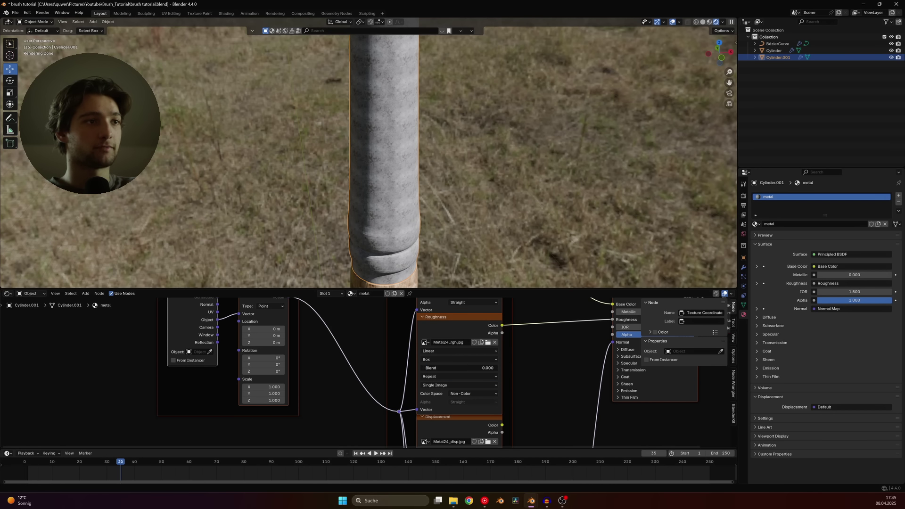
{"action": "type", "text": ".3"}
{"action": "key", "text": "Return"}
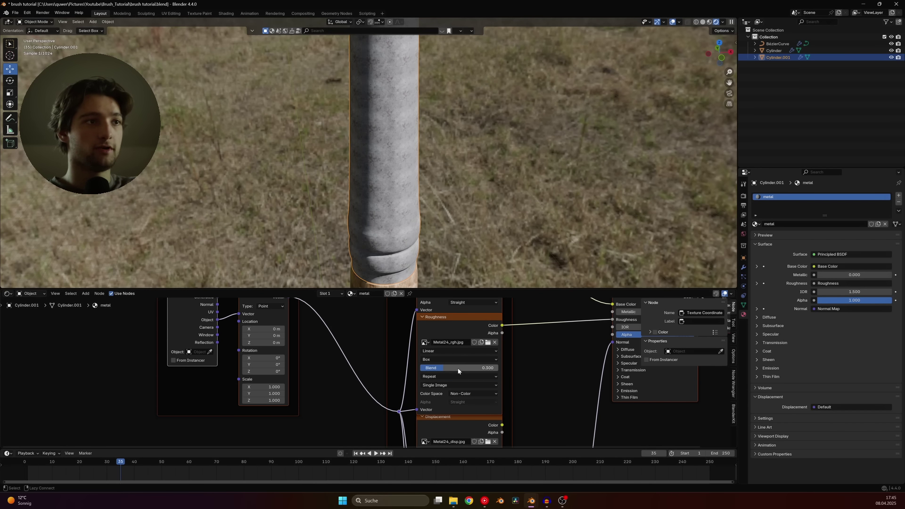
- Change the metal material's Mapping node to Texture type with a scale of 13 on X, Y and Z
{"action": "scroll", "coordinate": [438, 343], "scroll_direction": "down", "scroll_amount": 4}
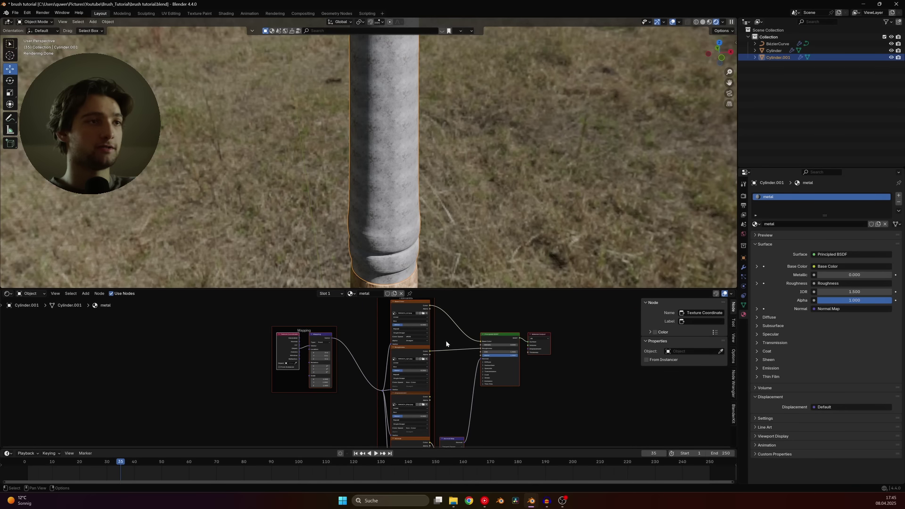
{"action": "scroll", "coordinate": [369, 372], "scroll_direction": "up", "scroll_amount": 2}
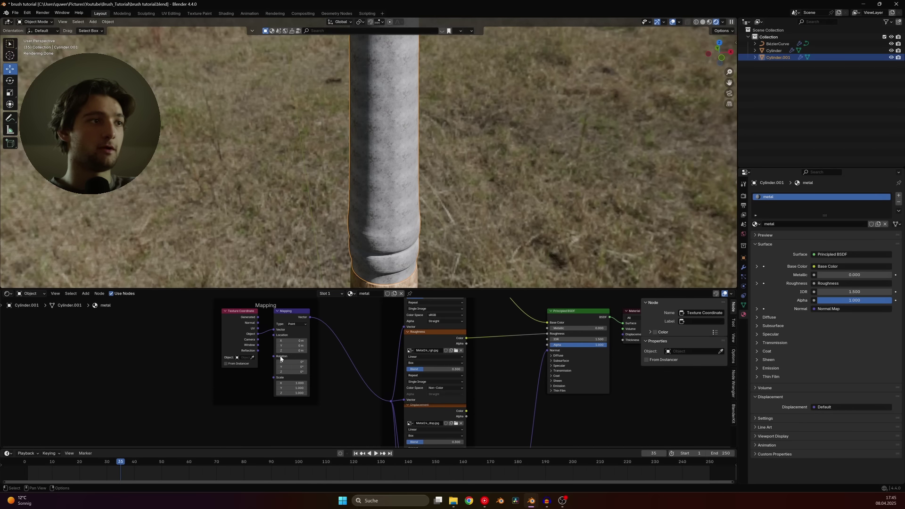
{"action": "scroll", "coordinate": [280, 359], "scroll_direction": "up", "scroll_amount": 3}
{"action": "middle_click_drag", "start_coordinate": [360, 286], "coordinate": [360, 320]}
{"action": "left_click", "coordinate": [360, 321]}
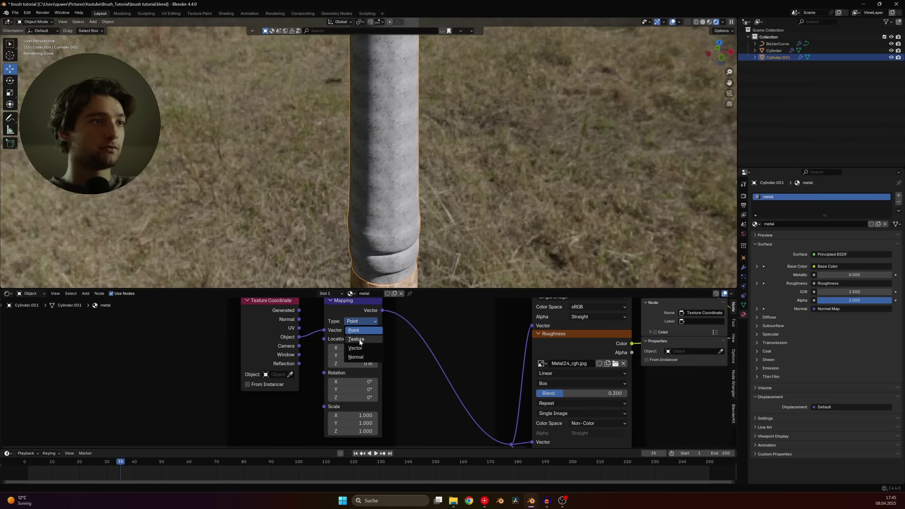
{"action": "left_click", "coordinate": [359, 341]}
{"action": "middle_click_drag", "start_coordinate": [360, 373], "coordinate": [351, 347]}
{"action": "left_click_drag", "start_coordinate": [344, 389], "coordinate": [370, 405]}
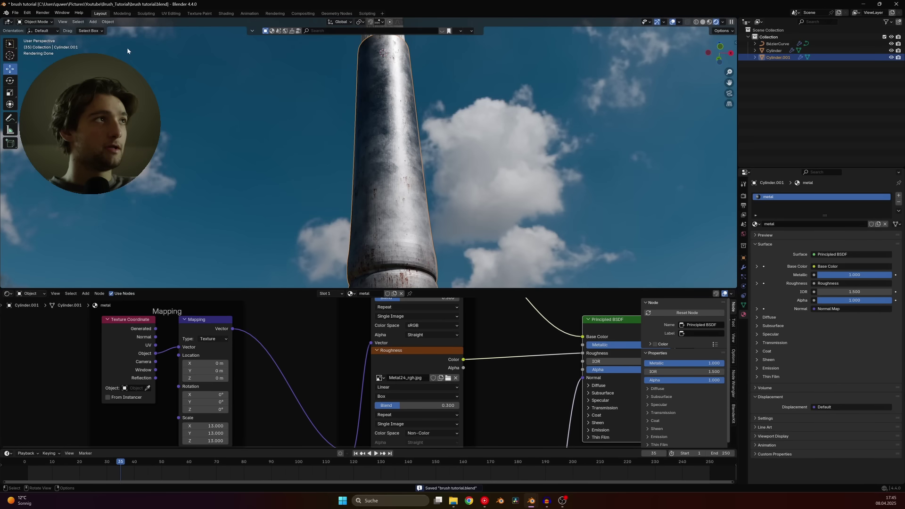
- Shade the ferrule smooth and fine-tune the metal Mapping node's scale on all three axes
{"action": "left_click", "coordinate": [108, 21]}
{"action": "left_click", "coordinate": [140, 178]}
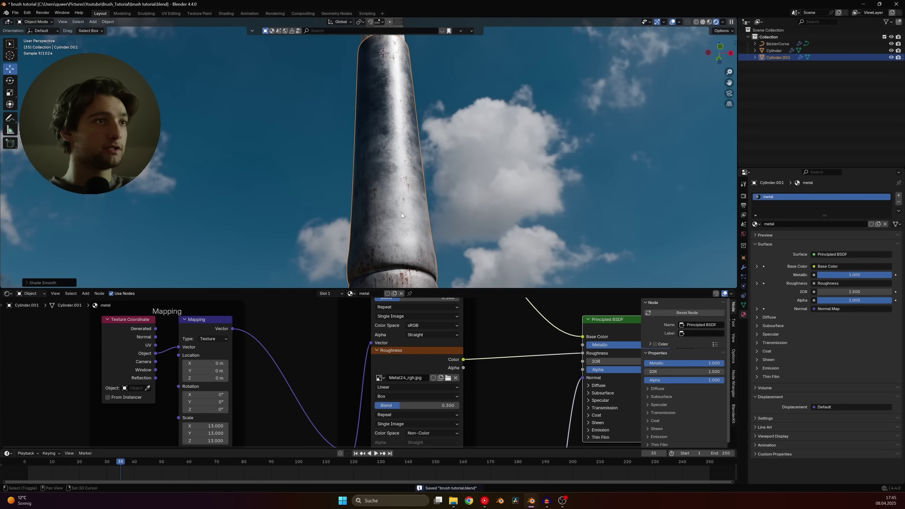
{"action": "middle_click_drag", "start_coordinate": [282, 142], "coordinate": [422, 205]}
{"action": "left_click", "coordinate": [422, 206]}
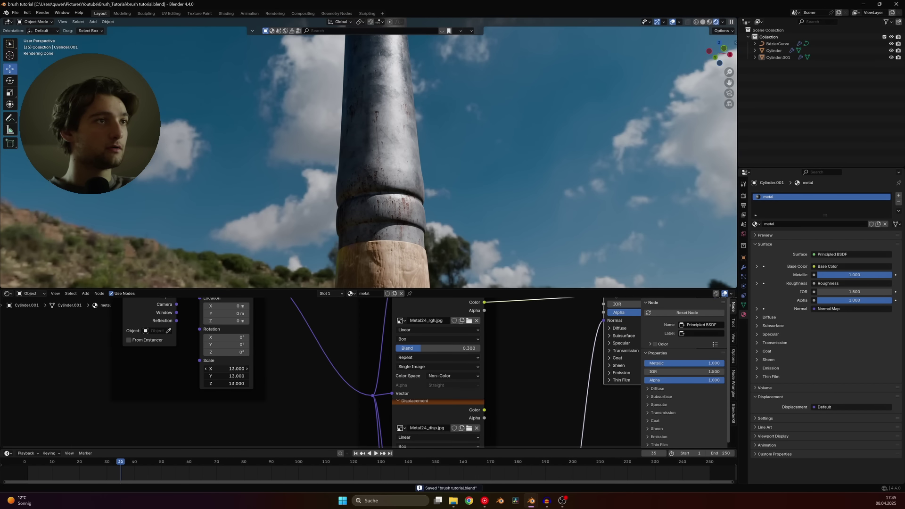
{"action": "left_click_drag", "start_coordinate": [228, 368], "coordinate": [228, 382]}
- Select the wooden handle and copy its paint-stain nodes: the two Noise Textures, Color Ramp, Hue/Saturation/Value and Mix
{"action": "scroll", "coordinate": [422, 384], "scroll_direction": "down", "scroll_amount": 10}
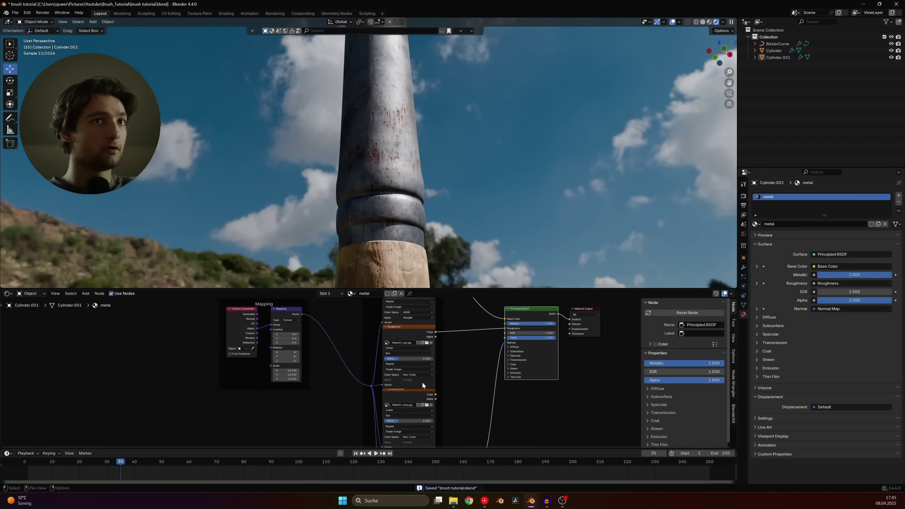
{"action": "left_click", "coordinate": [401, 268]}
{"action": "scroll", "coordinate": [493, 349], "scroll_direction": "down", "scroll_amount": 1}
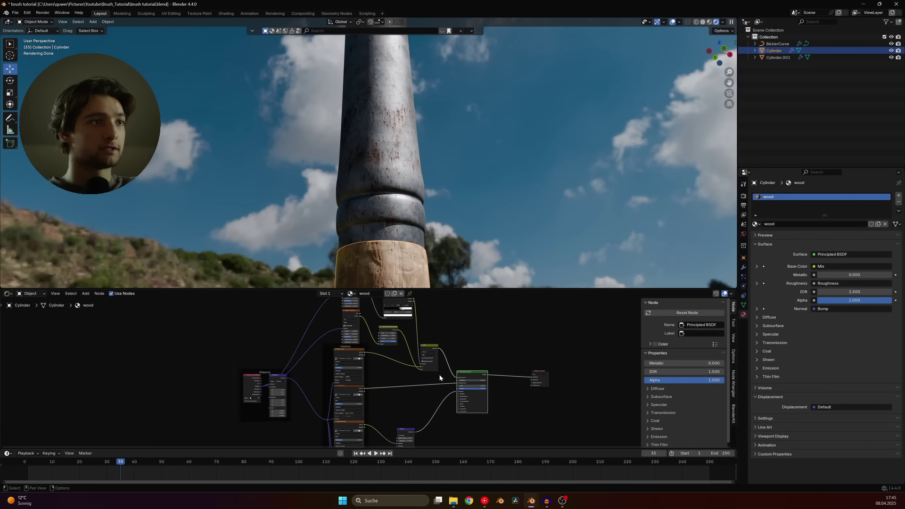
{"action": "middle_click_drag", "start_coordinate": [490, 329], "coordinate": [442, 437]}
{"action": "left_click_drag", "start_coordinate": [296, 312], "coordinate": [460, 382]}
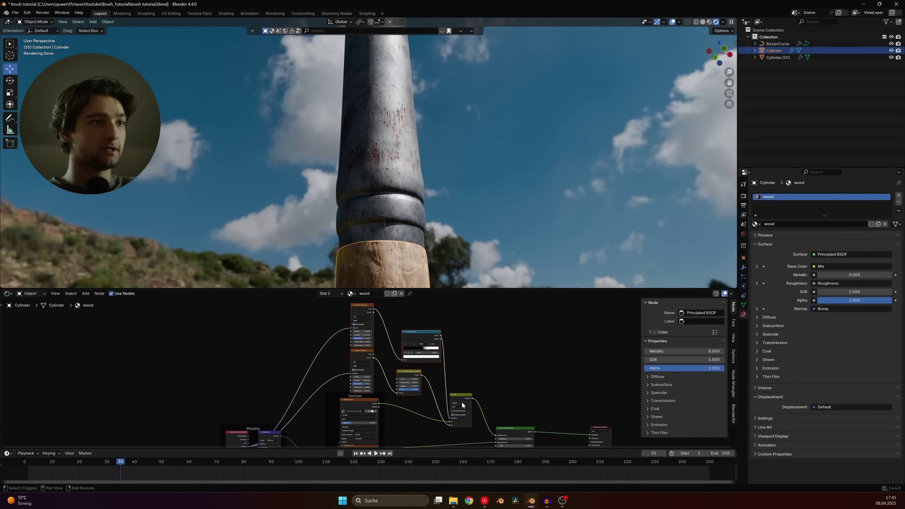
{"action": "left_click", "coordinate": [461, 405]}
{"action": "middle_click_drag", "start_coordinate": [486, 416], "coordinate": [440, 341]}
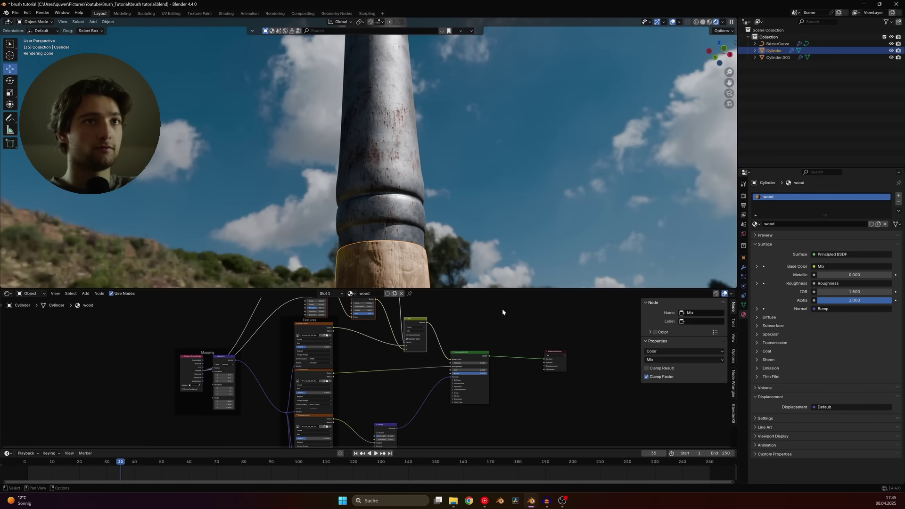
- Make room ahead of the metal material's Principled BSDF and paste the copied paint-stain nodes above the textures
{"action": "left_click", "coordinate": [403, 158]}
{"action": "scroll", "coordinate": [498, 412], "scroll_direction": "down", "scroll_amount": 1}
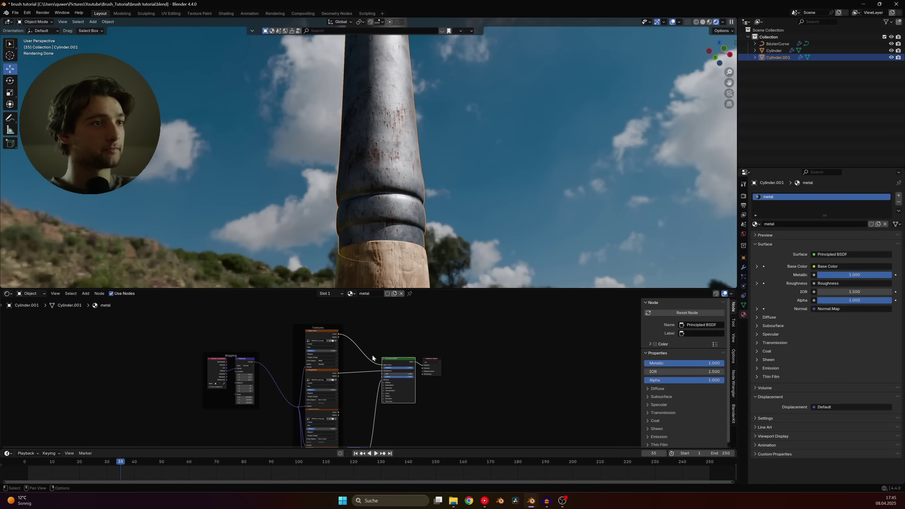
{"action": "left_click_drag", "start_coordinate": [383, 339], "coordinate": [522, 401]}
{"action": "key", "text": "g"}
{"action": "left_click", "coordinate": [577, 380]}
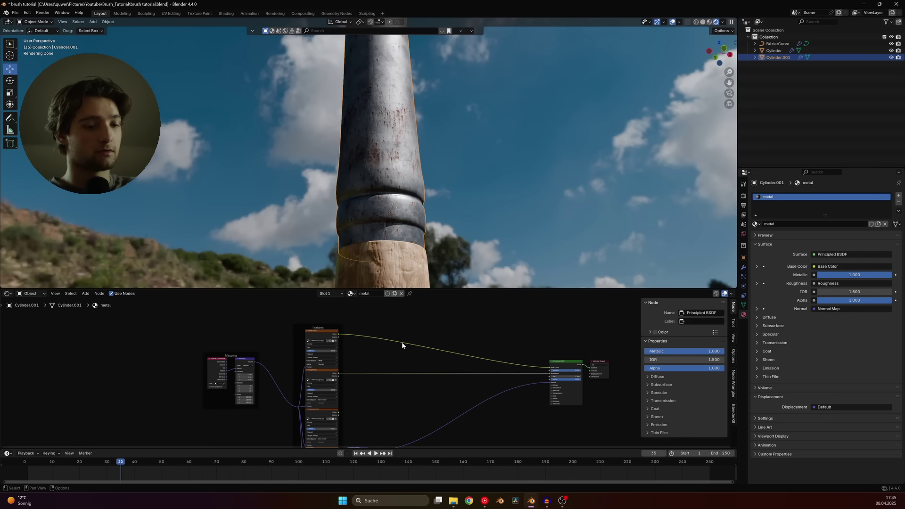
{"action": "key", "text": "ctrl+v"}
{"action": "key", "text": "g"}
{"action": "left_click", "coordinate": [464, 354]}
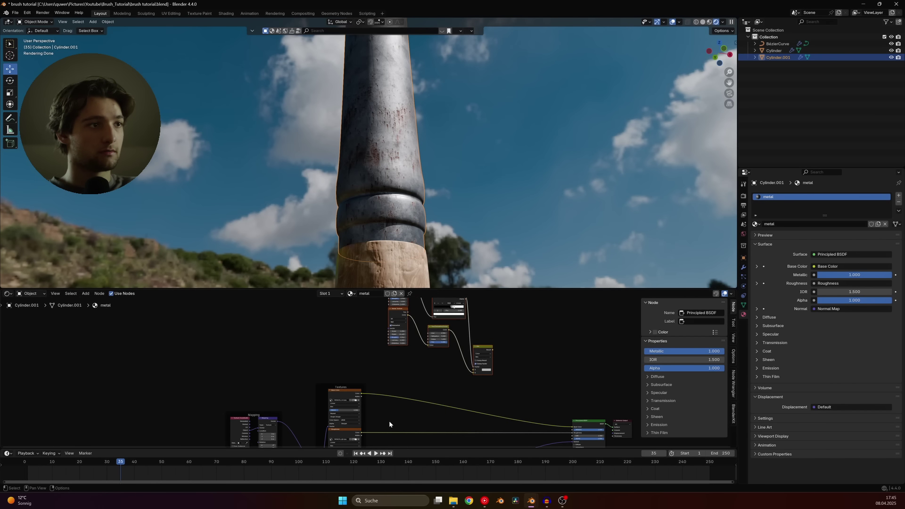
- Feed the metal base color texture into the Mix node's A input and the Mix result into the Principled BSDF's Base Color
{"action": "scroll", "coordinate": [452, 429], "scroll_direction": "up", "scroll_amount": 3}
{"action": "left_click_drag", "start_coordinate": [314, 374], "coordinate": [481, 341]}
{"action": "left_click_drag", "start_coordinate": [508, 310], "coordinate": [625, 423]}
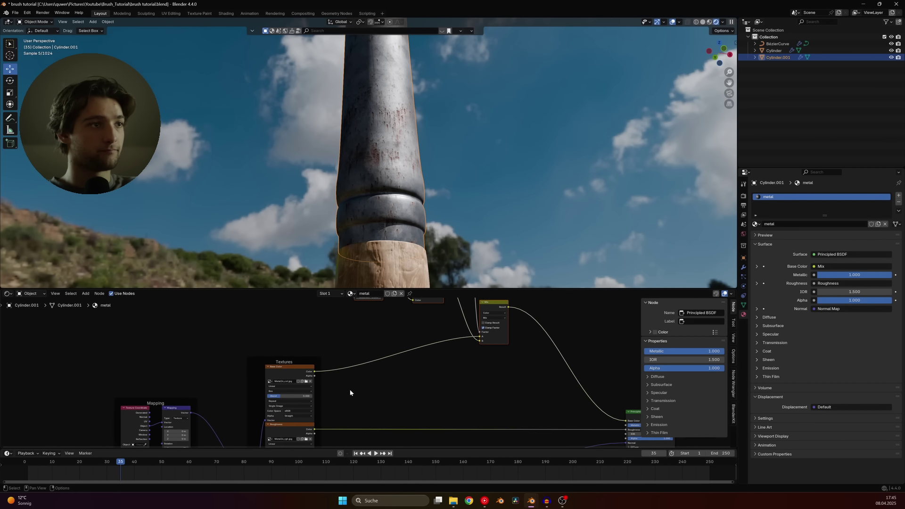
- Link the Texture Coordinate's Object output through a reroute to both Noise Textures' Vector inputs and save the file
{"action": "middle_click_drag", "start_coordinate": [194, 404], "coordinate": [306, 369]}
{"action": "left_click_drag", "start_coordinate": [261, 391], "coordinate": [452, 350]}
{"action": "right_click_drag", "start_coordinate": [451, 350], "coordinate": [420, 380], "text": "shift"}
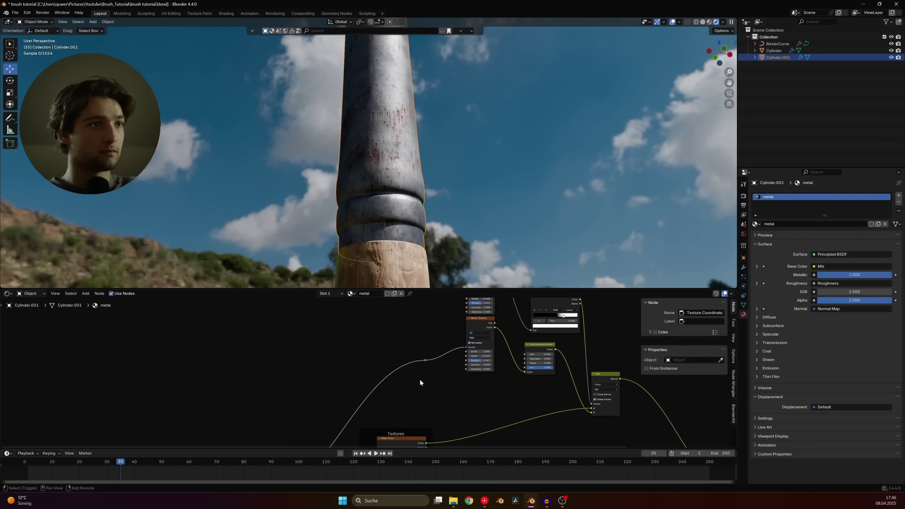
{"action": "middle_click_drag", "start_coordinate": [420, 380], "coordinate": [411, 390]}
{"action": "left_click_drag", "start_coordinate": [412, 388], "coordinate": [455, 319]}
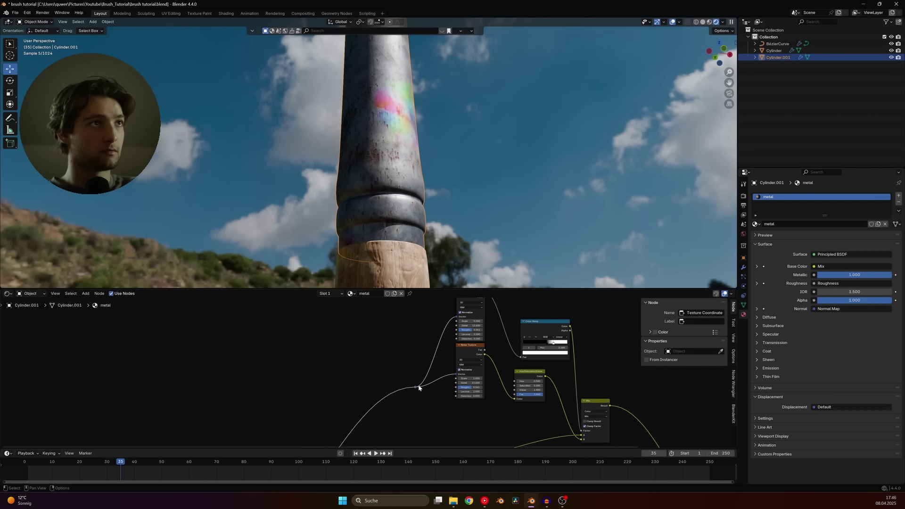
{"action": "middle_click_drag", "start_coordinate": [386, 156], "coordinate": [374, 182]}
{"action": "key", "text": "alt+a"}
{"action": "key", "text": "ctrl+s"}
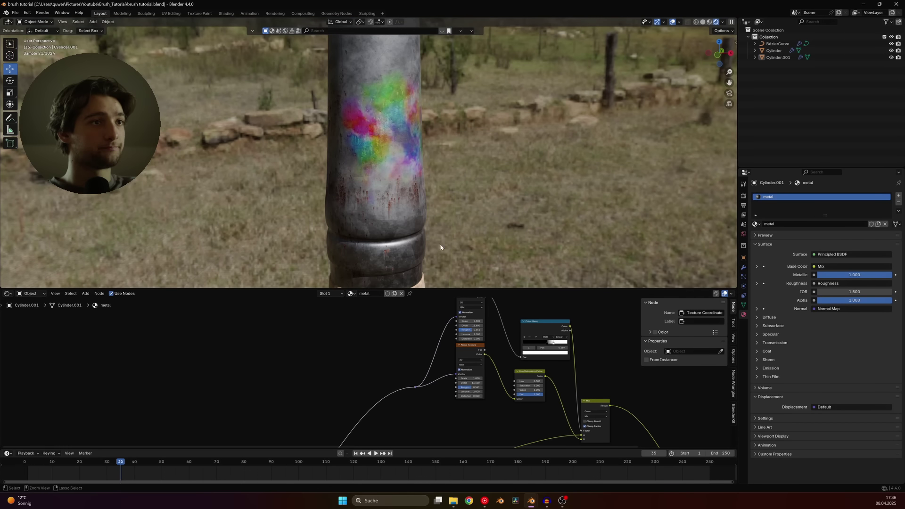
- Set the mask Noise Texture to 4D and raise its W value to about 10 to vary the ferrule's stains
{"action": "scroll", "coordinate": [462, 341], "scroll_direction": "up", "scroll_amount": 4}
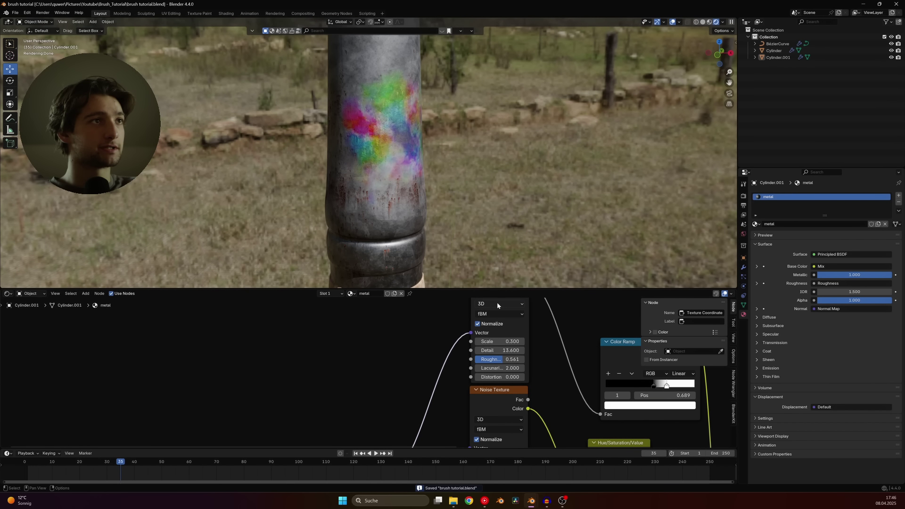
{"action": "left_click", "coordinate": [497, 304]}
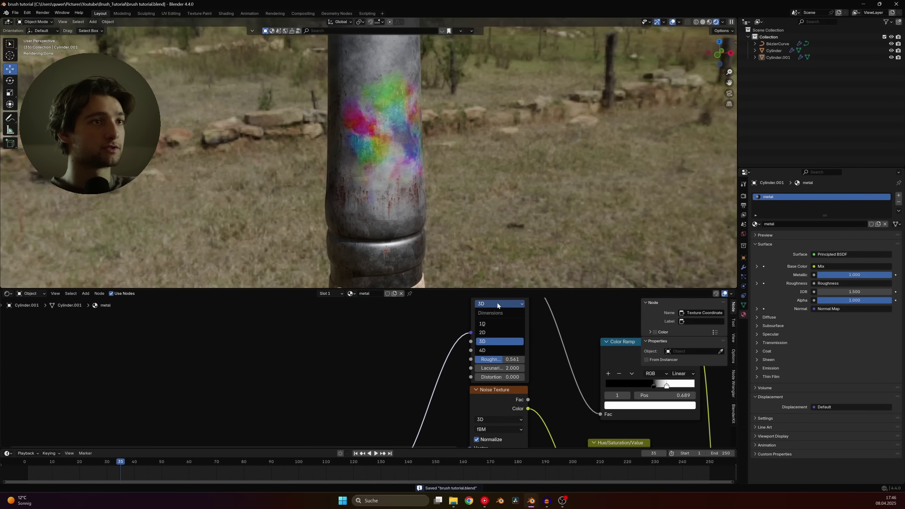
{"action": "left_click", "coordinate": [489, 350]}
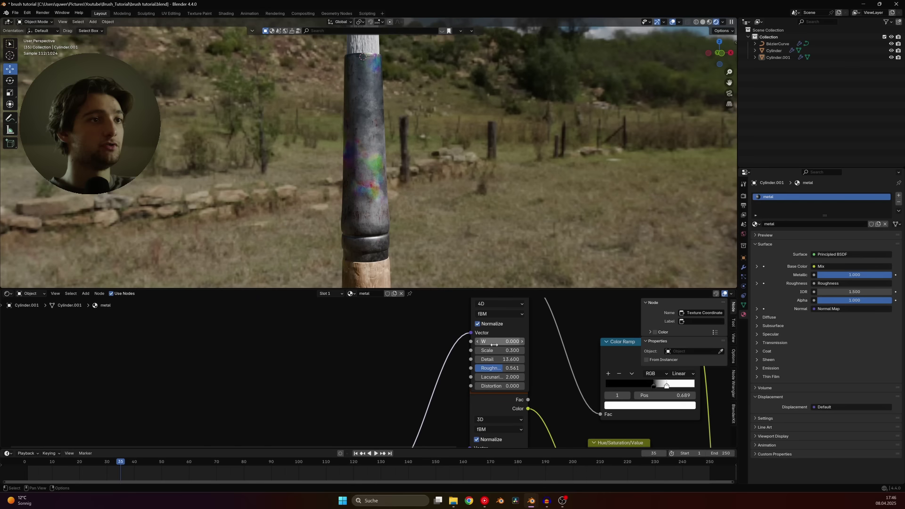
{"action": "middle_click_drag", "start_coordinate": [494, 345], "coordinate": [428, 372]}
{"action": "left_click_drag", "start_coordinate": [428, 372], "coordinate": [895, 372]}
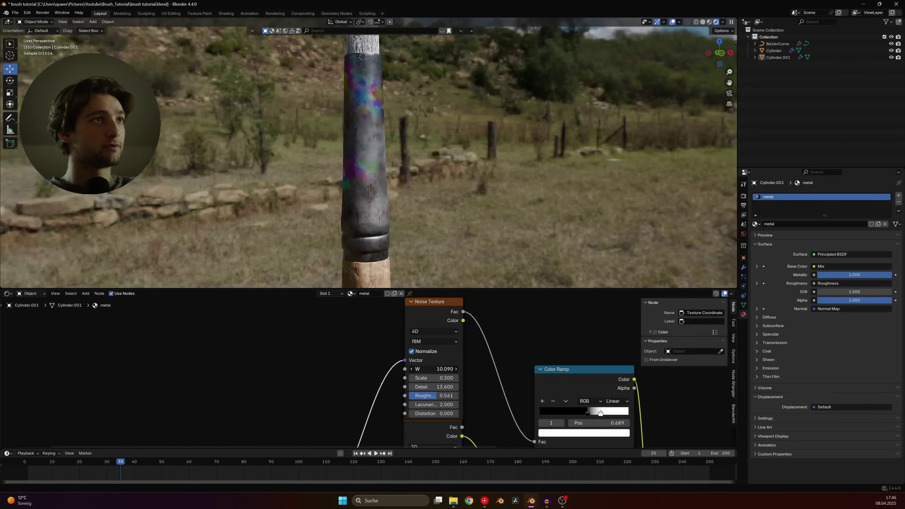
- Insert a Color Ramp between the metal roughness texture and the Principled BSDF's Roughness input
{"action": "scroll", "coordinate": [408, 378], "scroll_direction": "down", "scroll_amount": 2}
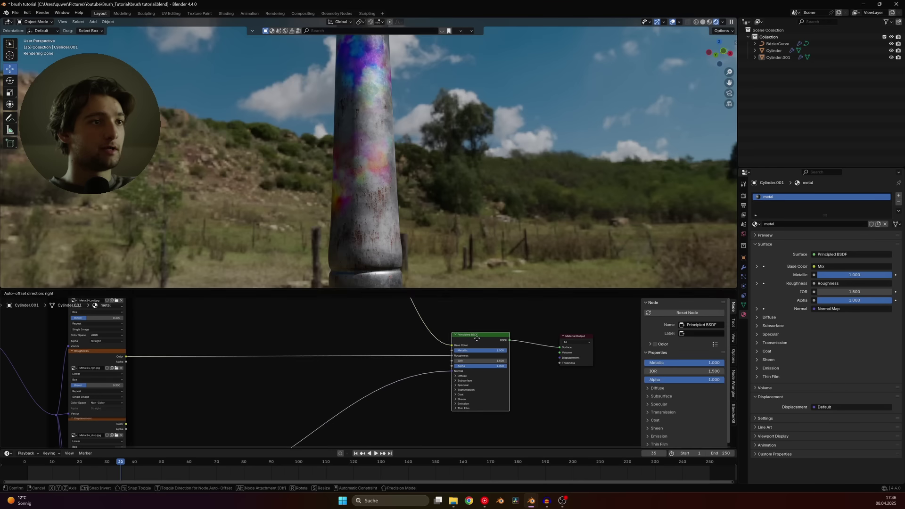
{"action": "left_click", "coordinate": [477, 338]}
{"action": "scroll", "coordinate": [489, 349], "scroll_direction": "up", "scroll_amount": 4}
{"action": "key", "text": "shift+a"}
{"action": "type", "text": "col"}
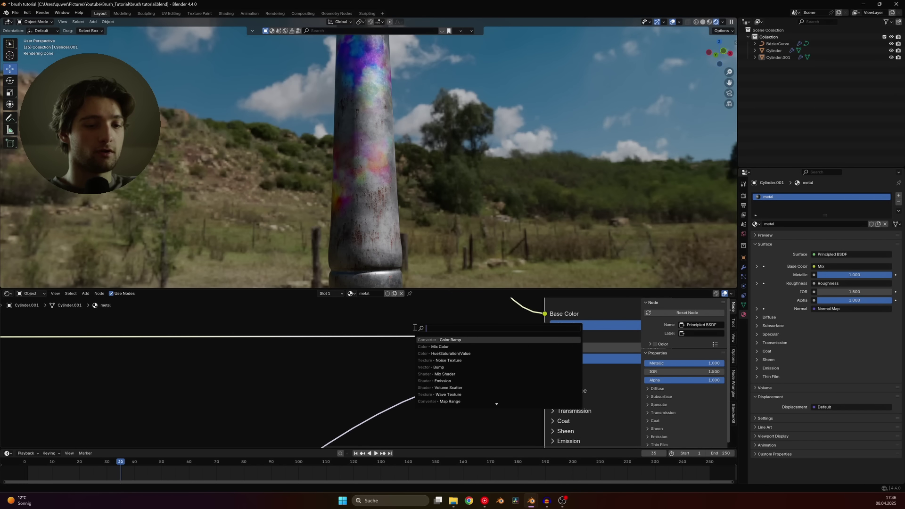
{"action": "key", "text": "Down"}
{"action": "key", "text": "Return"}
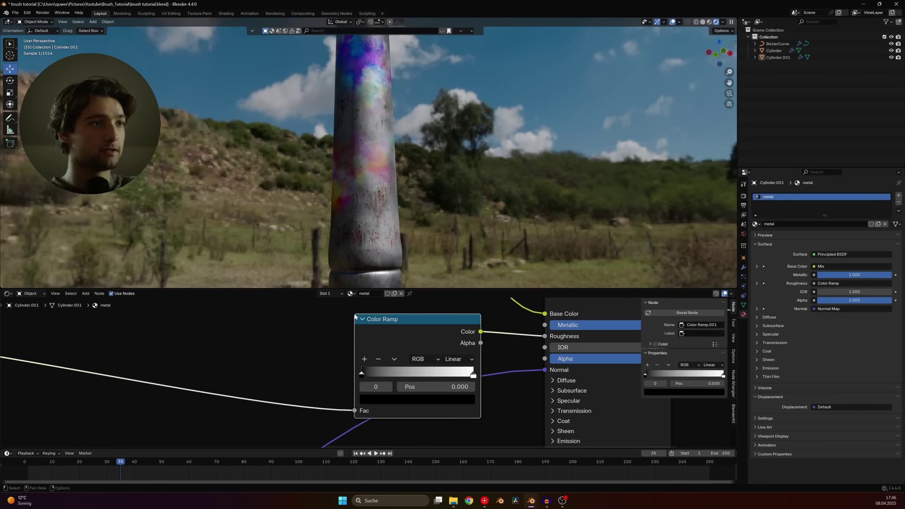
- Darken the roughness Color Ramp's white stop to light grey, collapse the node and save the file
{"action": "left_click", "coordinate": [387, 396]}
{"action": "left_click", "coordinate": [372, 386]}
{"action": "mouse_move", "coordinate": [358, 346]}
{"action": "left_mouse_down"}
{"action": "mouse_move", "coordinate": [329, 346]}
{"action": "mouse_move", "coordinate": [360, 346]}
{"action": "left_mouse_up"}
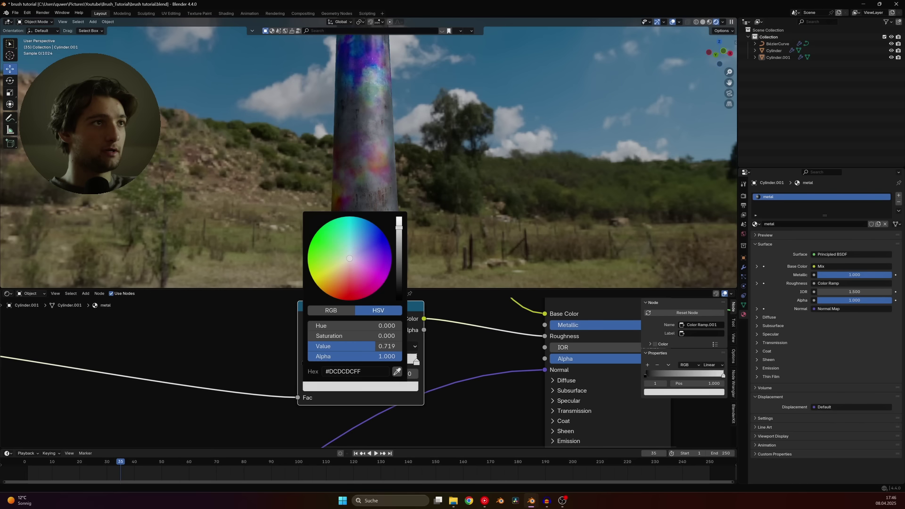
{"action": "key", "text": "h"}
{"action": "scroll", "coordinate": [367, 373], "scroll_direction": "down", "scroll_amount": 5}
{"action": "key", "text": "ctrl+s"}
{"action": "mouse_move", "coordinate": [390, 127]}
{"action": "middle_mouse_down", "text": "shift"}
{"action": "mouse_move", "coordinate": [379, 215]}
{"action": "mouse_move", "coordinate": [408, 173]}
{"action": "middle_mouse_up", "text": "shift"}
{"action": "scroll", "coordinate": [380, 212], "scroll_direction": "up", "scroll_amount": 3}
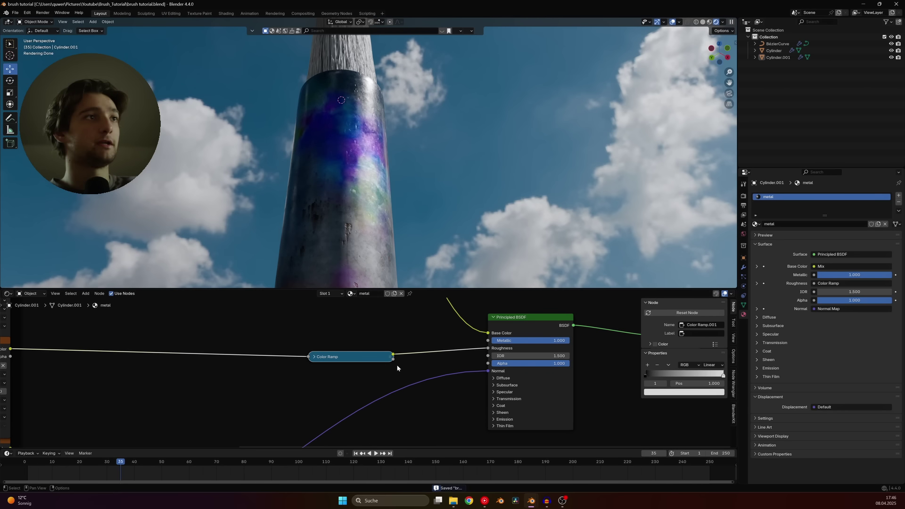
- Preview the paint mask's Color Ramp directly on the ferrule
{"action": "scroll", "coordinate": [397, 367], "scroll_direction": "down", "scroll_amount": 2}
{"action": "middle_click_drag", "start_coordinate": [397, 368], "coordinate": [438, 394]}
{"action": "scroll", "coordinate": [438, 394], "scroll_direction": "down", "scroll_amount": 5}
{"action": "middle_click_drag", "start_coordinate": [404, 347], "coordinate": [389, 388]}
{"action": "middle_click_drag", "start_coordinate": [360, 329], "coordinate": [385, 430]}
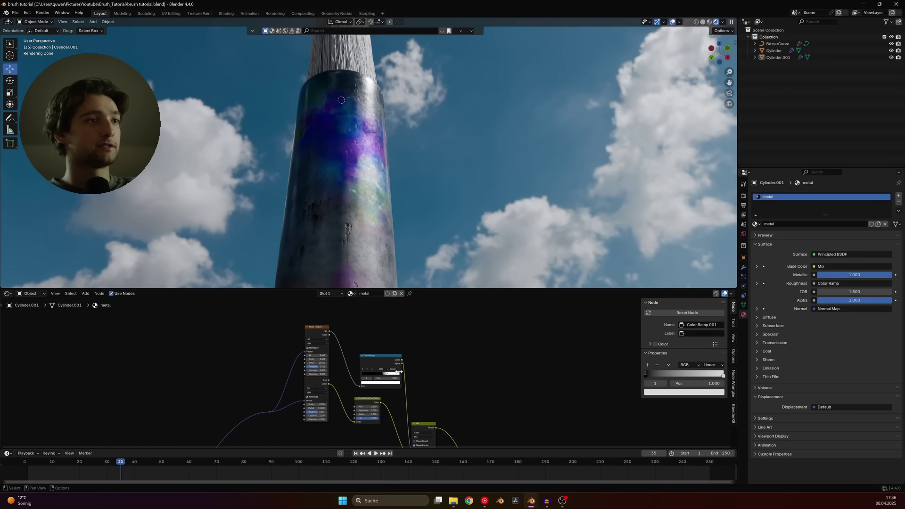
{"action": "left_click", "coordinate": [382, 365], "text": "ctrl+shift"}
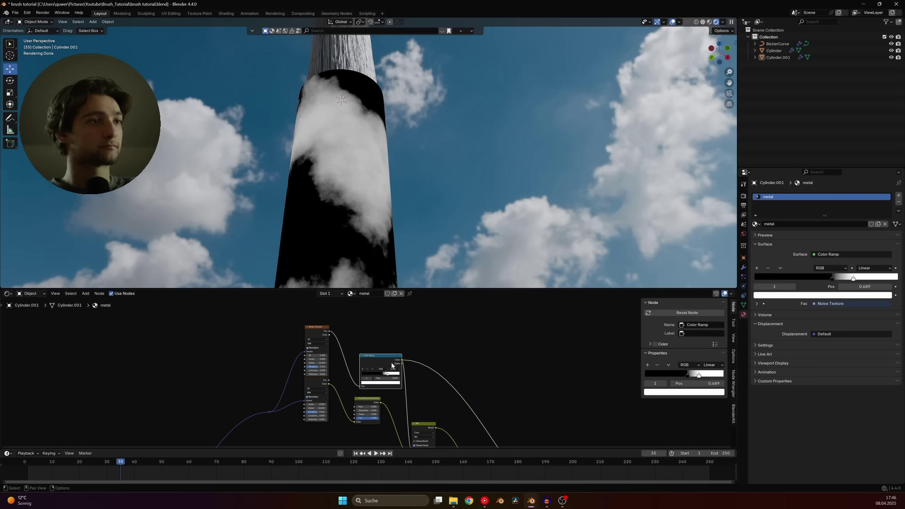
- Add a Map Range node fed by the paint mask's Color Ramp, connect it to the Principled BSDF's Metallic input and preview the full shader
{"action": "key", "text": "shift+a"}
{"action": "type", "text": "map"}
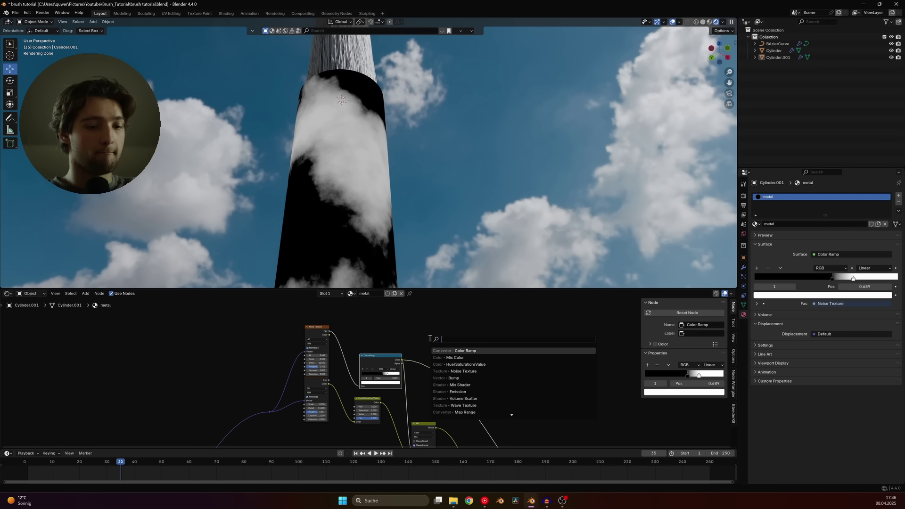
{"action": "left_click_drag", "start_coordinate": [418, 353], "coordinate": [424, 363]}
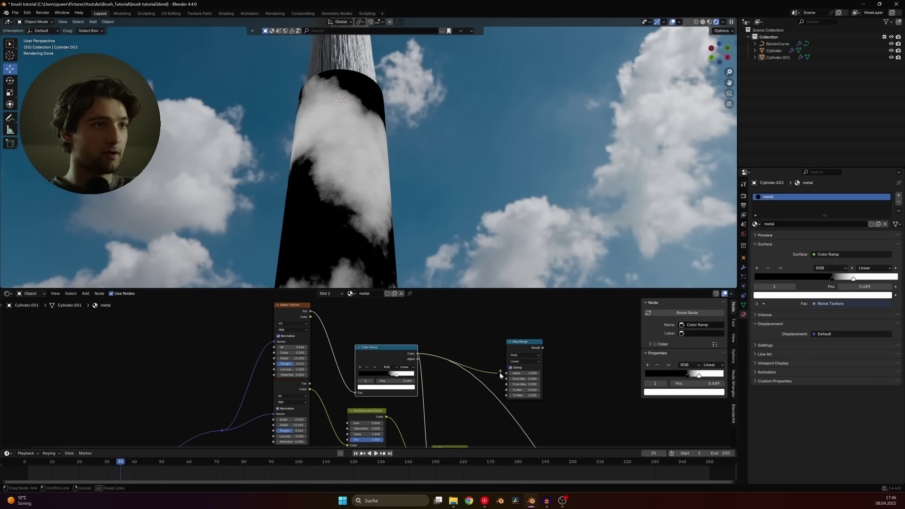
{"action": "left_click_drag", "start_coordinate": [499, 374], "coordinate": [506, 373]}
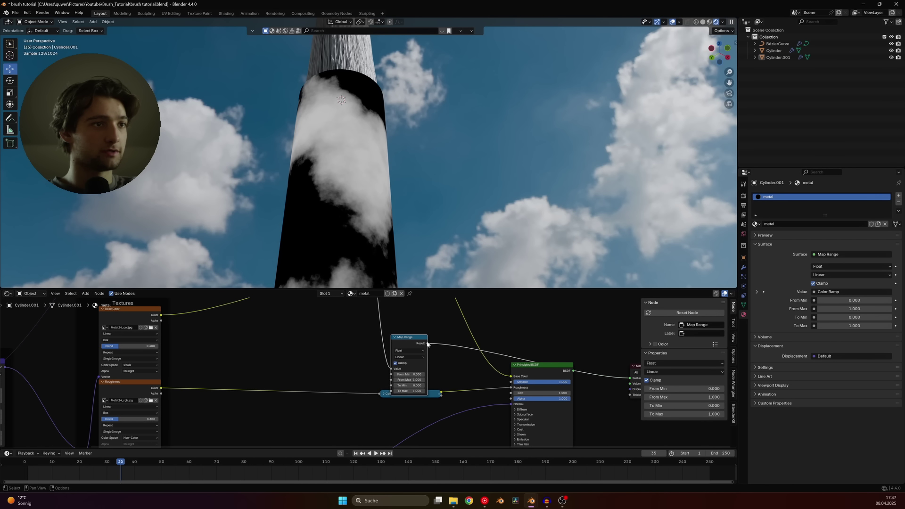
{"action": "mouse_move", "coordinate": [428, 343]}
{"action": "left_mouse_down"}
{"action": "mouse_move", "coordinate": [493, 386]}
{"action": "mouse_move", "coordinate": [513, 382]}
{"action": "left_mouse_up"}
{"action": "left_click", "coordinate": [524, 378], "text": "ctrl+shift"}
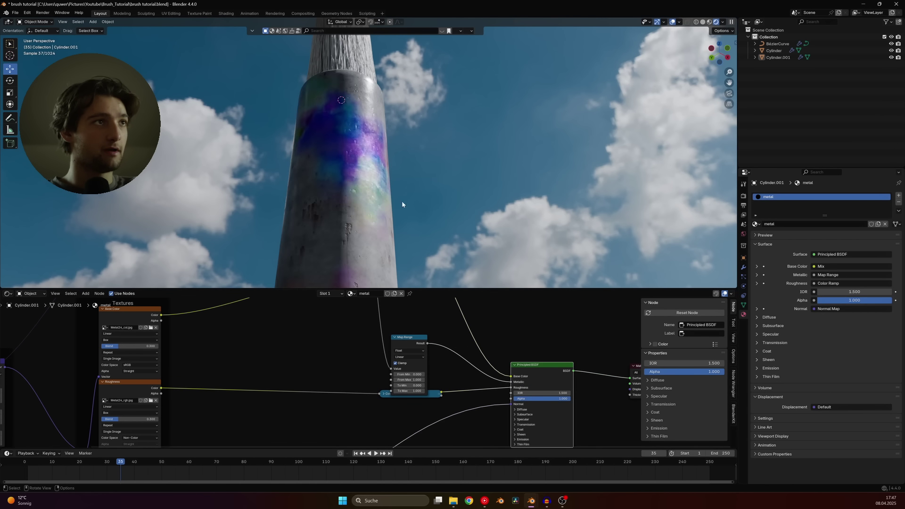
- Invert the metallic mask by setting the Map Range's To Min to 1 and To Max to 0
{"action": "scroll", "coordinate": [425, 379], "scroll_direction": "up", "scroll_amount": 2}
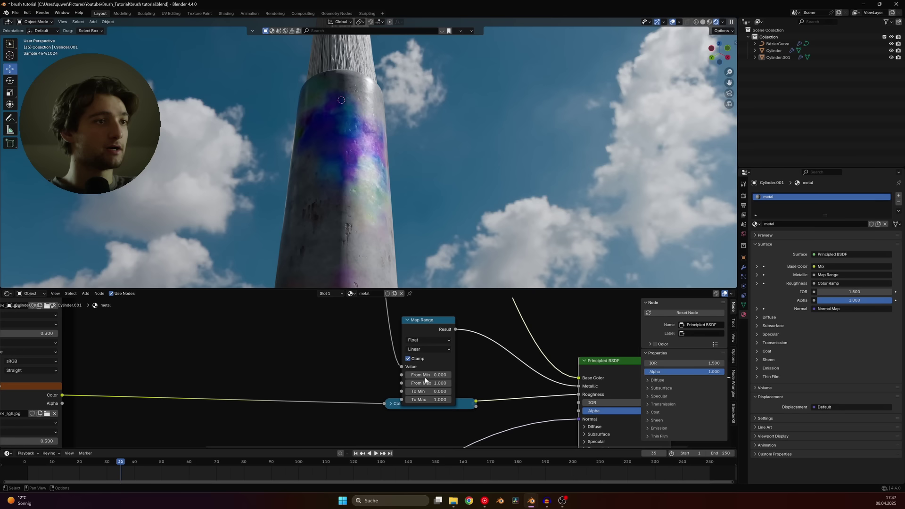
{"action": "left_click_drag", "start_coordinate": [429, 338], "coordinate": [434, 315]}
{"action": "left_click", "coordinate": [447, 366]}
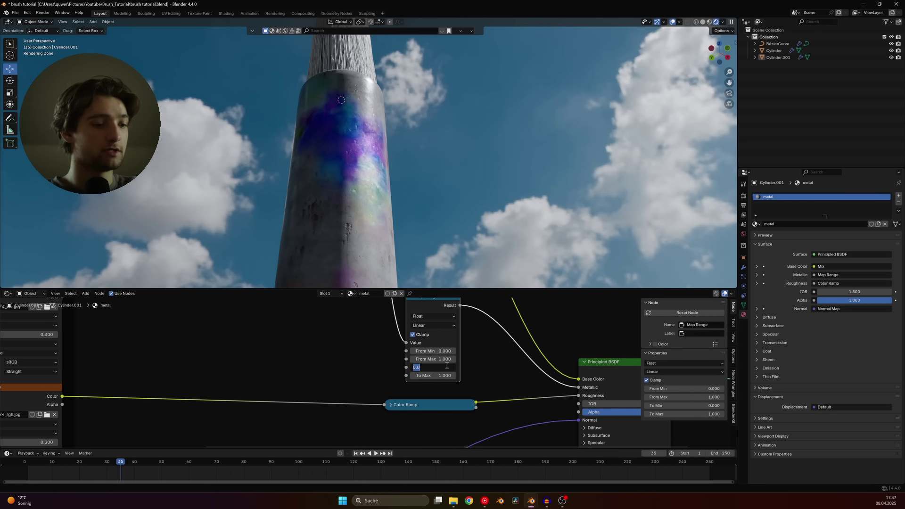
{"action": "type", "text": "1"}
{"action": "key", "text": "Return"}
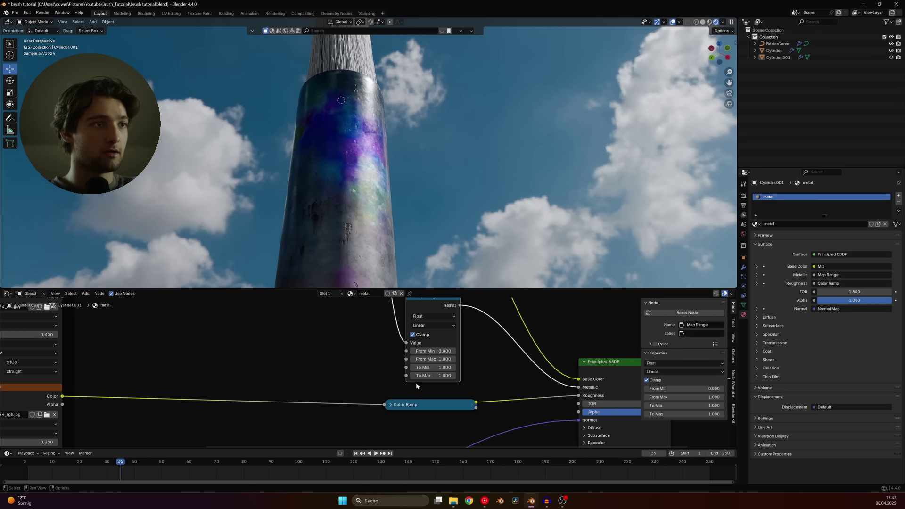
{"action": "left_click", "coordinate": [436, 375]}
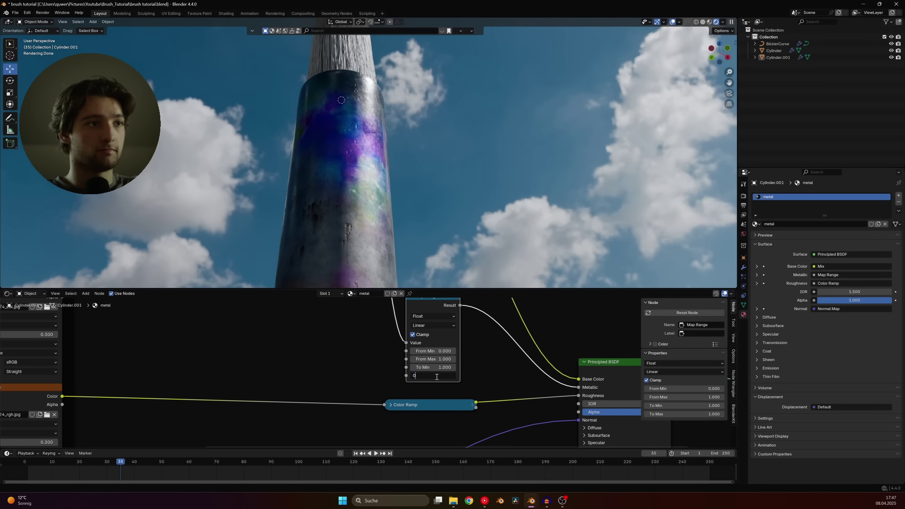
{"action": "type", "text": "0"}
{"action": "key", "text": "Return"}
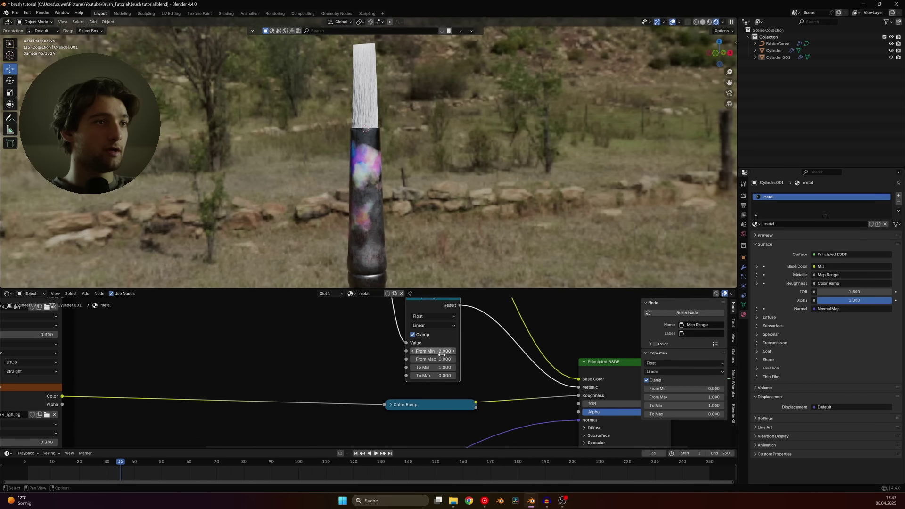
- Move the white stop of the paint mask's Color Ramp slightly farther from the black stop
{"action": "scroll", "coordinate": [441, 354], "scroll_direction": "down", "scroll_amount": 4}
{"action": "middle_click_drag", "start_coordinate": [420, 323], "coordinate": [438, 426]}
{"action": "middle_click_drag", "start_coordinate": [373, 309], "coordinate": [415, 426]}
{"action": "scroll", "coordinate": [405, 383], "scroll_direction": "up", "scroll_amount": 3}
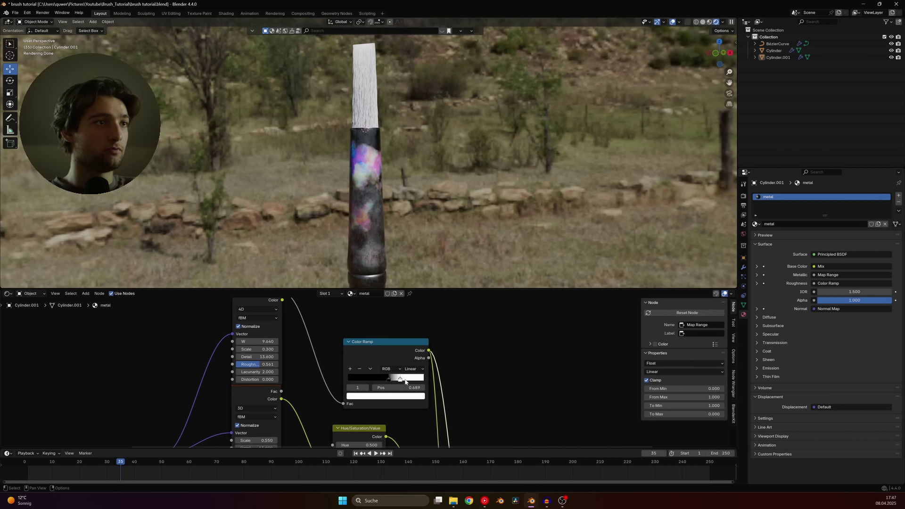
{"action": "left_click_drag", "start_coordinate": [405, 381], "coordinate": [407, 377]}
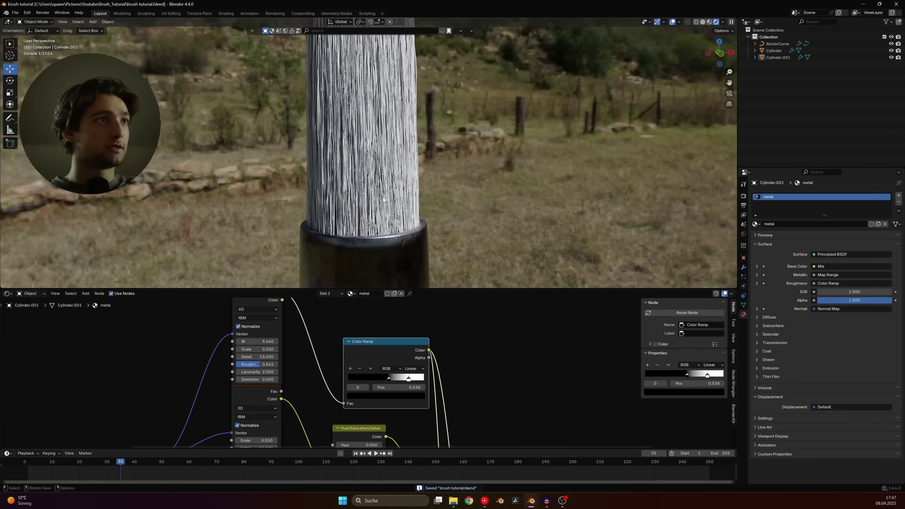
- Add a new material to the bristles and name it "brush"
{"action": "left_click", "coordinate": [387, 175]}
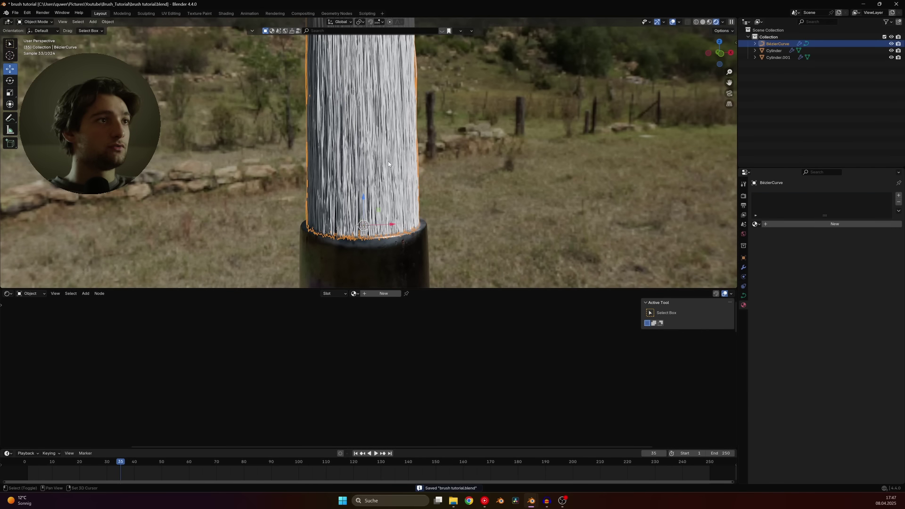
{"action": "scroll", "coordinate": [388, 163], "scroll_direction": "down", "scroll_amount": 6}
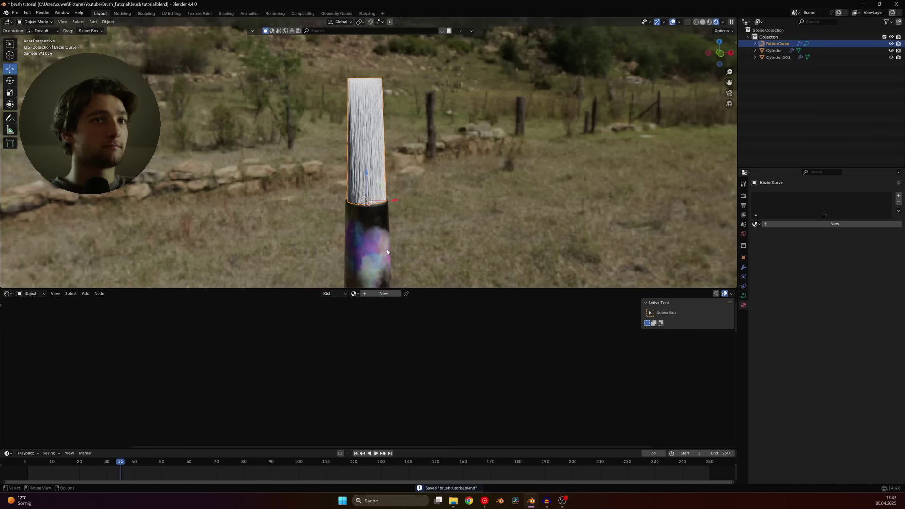
{"action": "left_click", "coordinate": [386, 252]}
{"action": "left_click", "coordinate": [373, 179]}
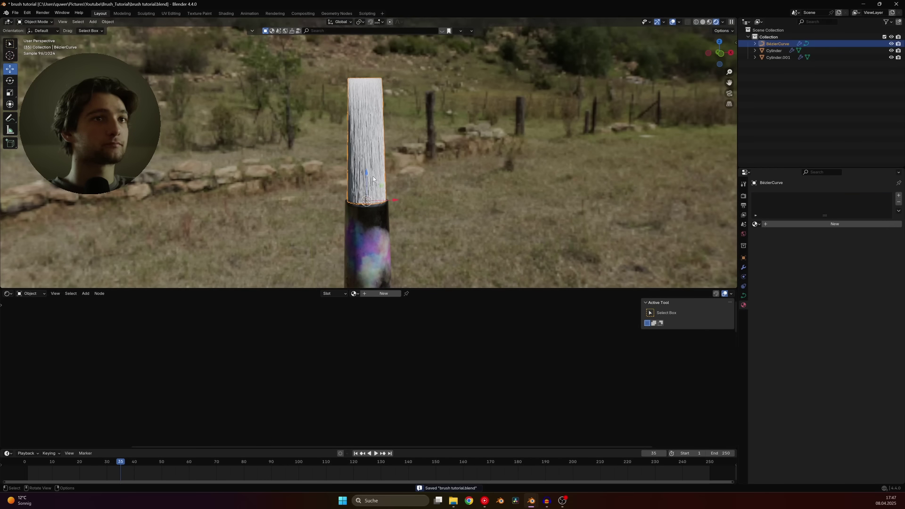
{"action": "left_click", "coordinate": [820, 224]}
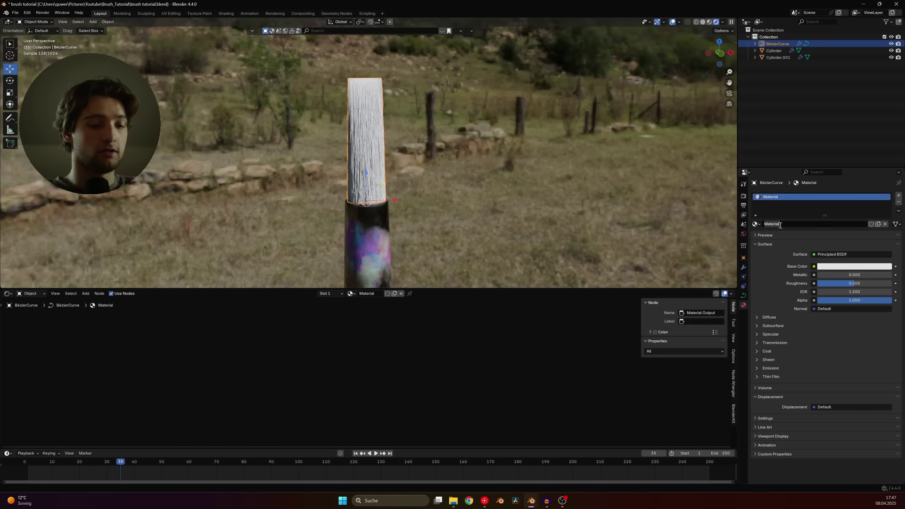
{"action": "key", "text": "Return"}
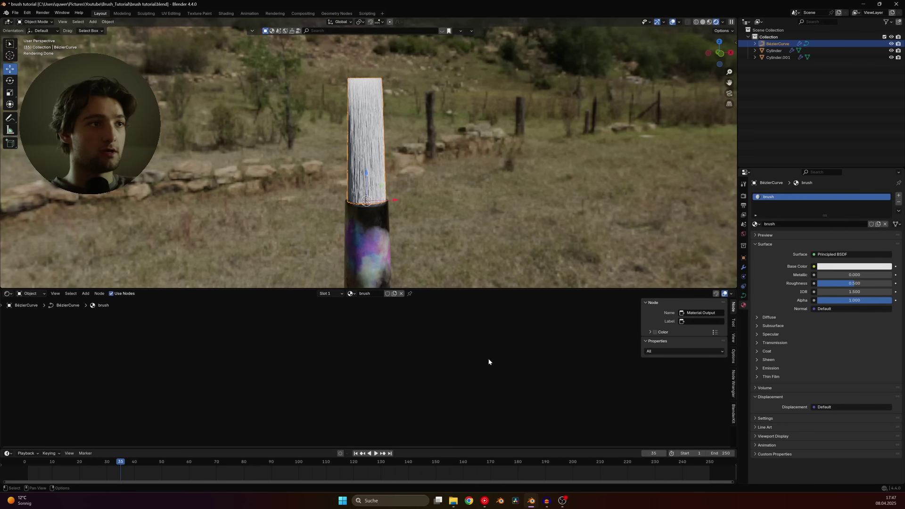
- Rename the bristle material to "brush strands" and save the file
{"action": "left_click", "coordinate": [784, 226]}
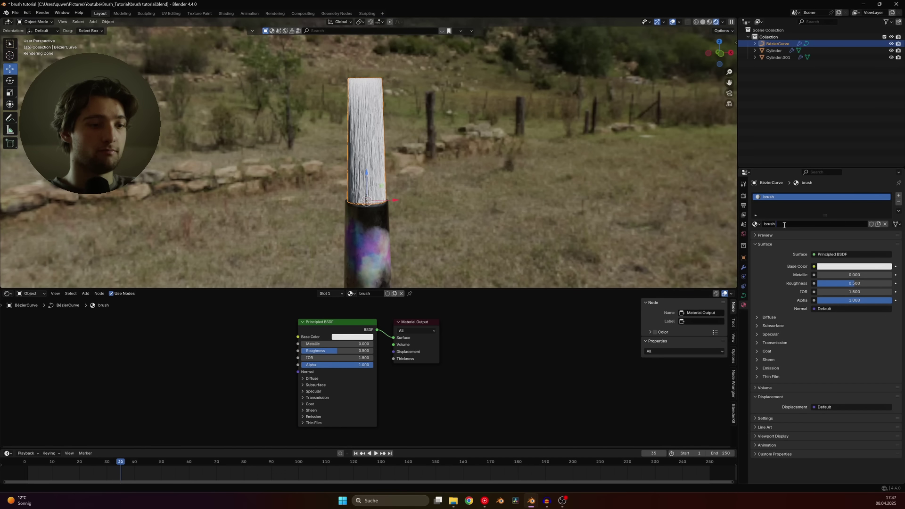
{"action": "type", "text": "stra"}
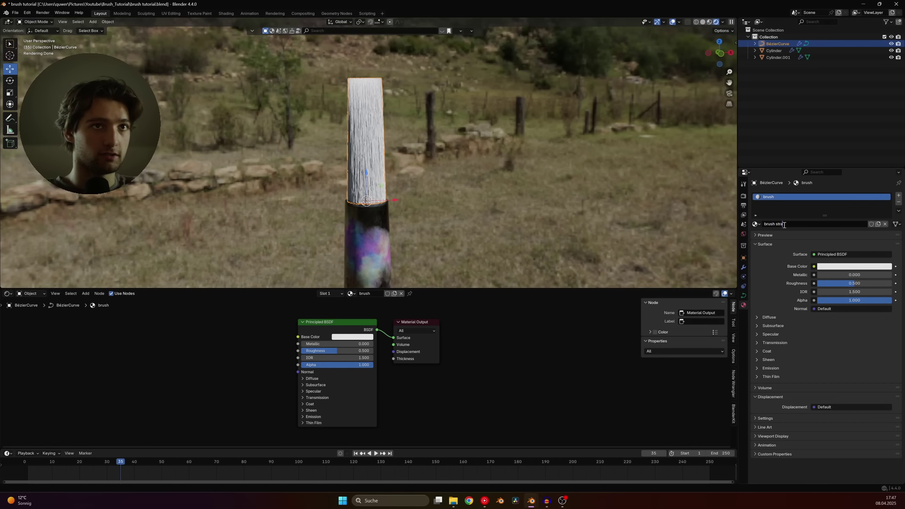
{"action": "type", "text": "nds"}
{"action": "key", "text": "Return"}
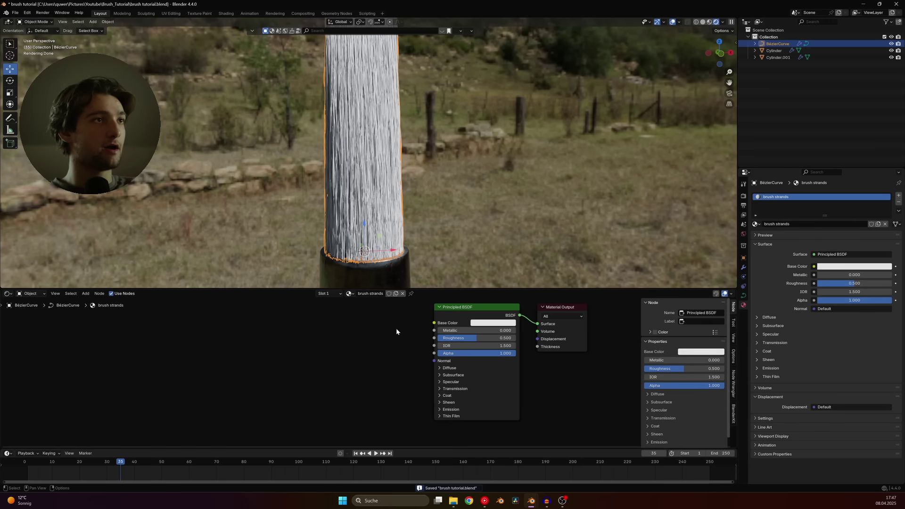
{"action": "key", "text": "ctrl+s"}
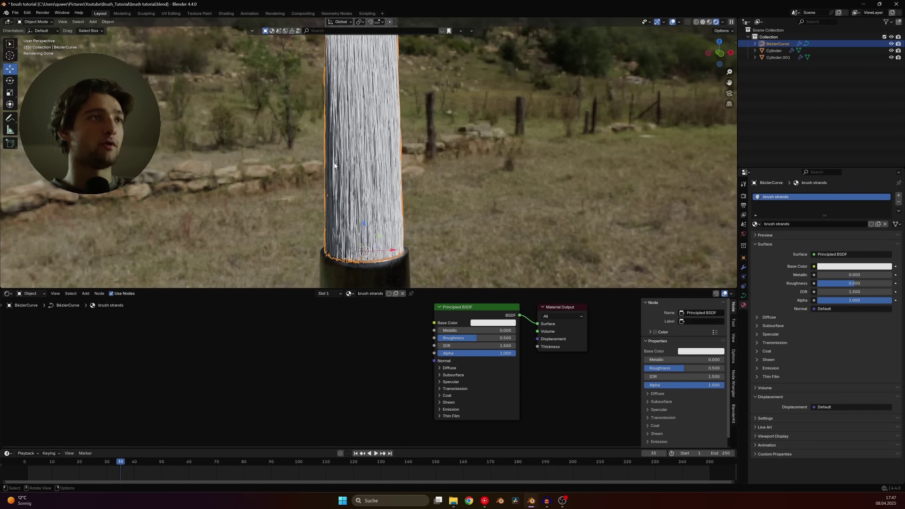
- Show the bristles' Geometry Nodes tree, move the Group Output away from Curve to Mesh and save the file
{"action": "left_click", "coordinate": [8, 293]}
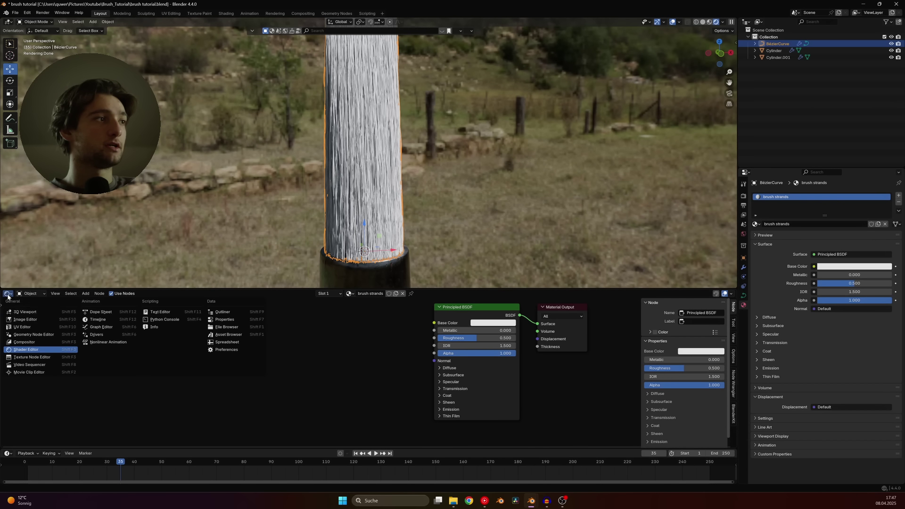
{"action": "left_click", "coordinate": [28, 336]}
{"action": "scroll", "coordinate": [454, 355], "scroll_direction": "down", "scroll_amount": 3}
{"action": "middle_click_drag", "start_coordinate": [455, 352], "coordinate": [368, 384]}
{"action": "scroll", "coordinate": [368, 384], "scroll_direction": "up", "scroll_amount": 4}
{"action": "left_click_drag", "start_coordinate": [417, 377], "coordinate": [528, 359]}
{"action": "key", "text": "ctrl+s"}
- Add a Store Named Attribute node below the Curve to Mesh node
{"action": "key", "text": "shift+a"}
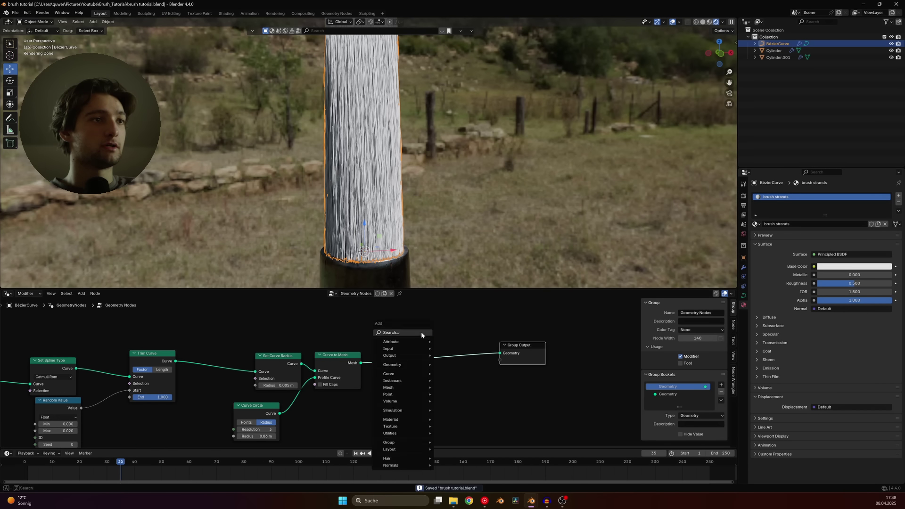
{"action": "left_click", "coordinate": [420, 332]}
{"action": "type", "text": "store"}
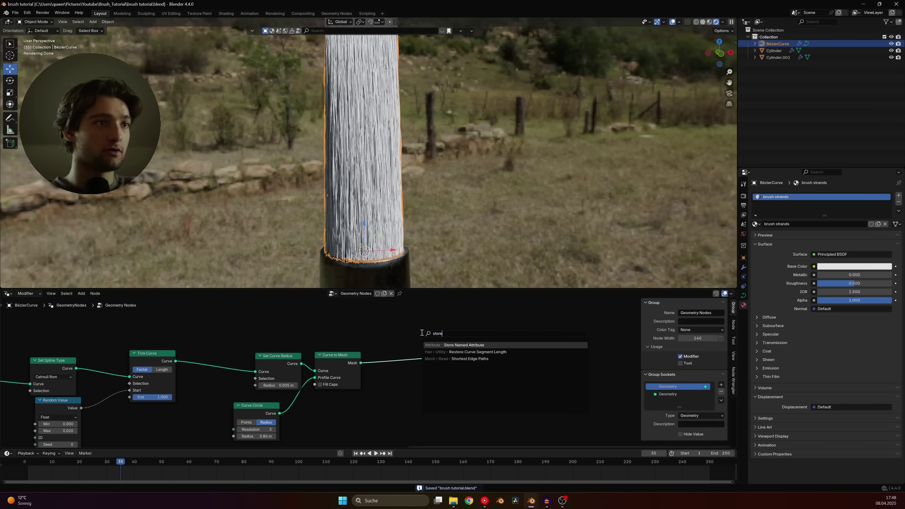
{"action": "left_click", "coordinate": [445, 343]}
{"action": "left_click", "coordinate": [365, 386]}
{"action": "middle_click_drag", "start_coordinate": [365, 385], "coordinate": [504, 350]}
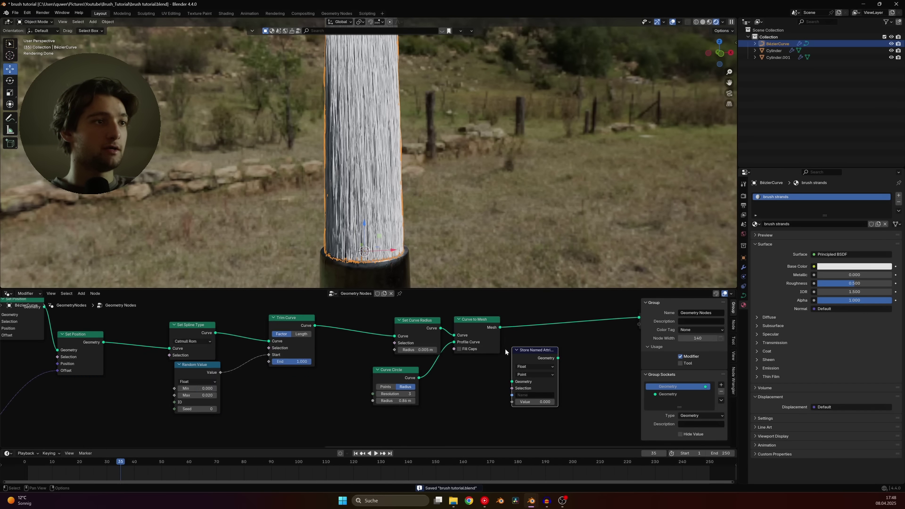
- Make room after Trim Curve and insert the Store Named Attribute node between Trim Curve and Set Curve Radius
{"action": "left_click_drag", "start_coordinate": [398, 371], "coordinate": [418, 366]}
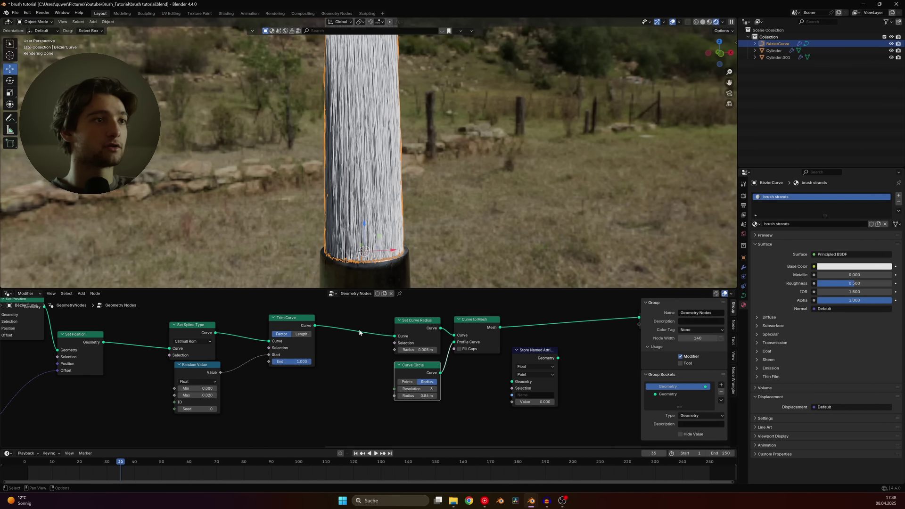
{"action": "left_click_drag", "start_coordinate": [420, 322], "coordinate": [411, 321]}
{"action": "scroll", "coordinate": [527, 389], "scroll_direction": "down", "scroll_amount": 4}
{"action": "left_click_drag", "start_coordinate": [528, 391], "coordinate": [403, 340]}
{"action": "left_click_drag", "start_coordinate": [400, 333], "coordinate": [479, 332]}
{"action": "left_click_drag", "start_coordinate": [564, 360], "coordinate": [356, 334]}
{"action": "scroll", "coordinate": [368, 372], "scroll_direction": "up", "scroll_amount": 2}
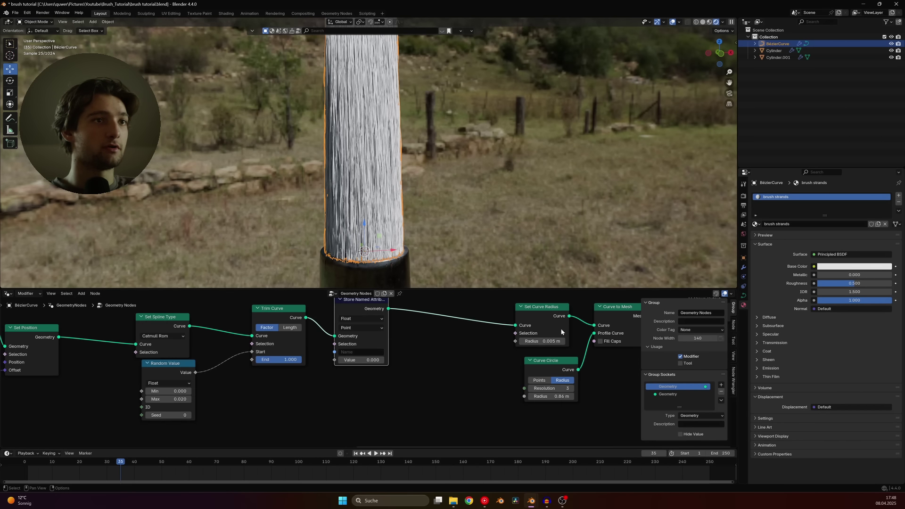
- Set the Store Named Attribute node's domain to Spline
{"action": "scroll", "coordinate": [428, 342], "scroll_direction": "down", "scroll_amount": 3}
{"action": "middle_click_drag", "start_coordinate": [372, 344], "coordinate": [434, 345]}
{"action": "scroll", "coordinate": [428, 340], "scroll_direction": "up", "scroll_amount": 2}
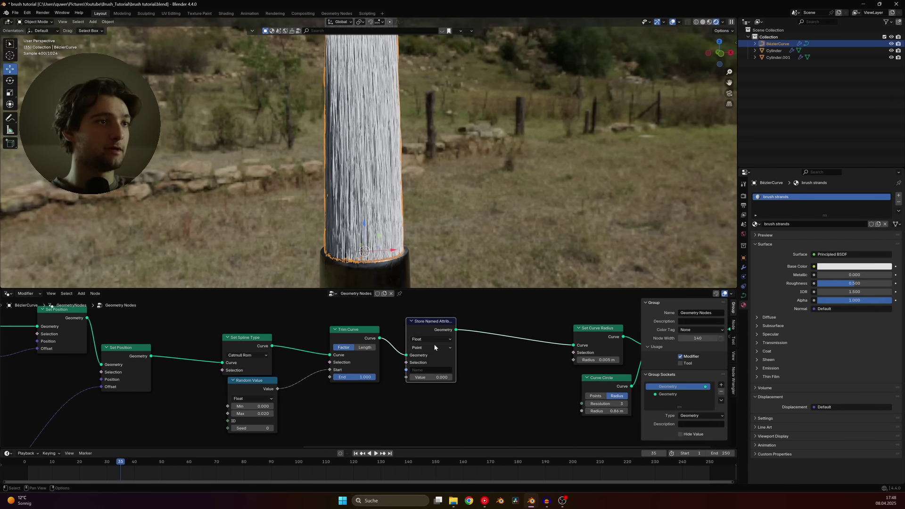
{"action": "left_click", "coordinate": [426, 348]}
{"action": "left_click", "coordinate": [425, 395]}
- Add a Random Value node below Trim Curve and connect it to the Store Named Attribute's Value input
{"action": "key", "text": "shift+a"}
{"action": "left_click", "coordinate": [391, 324]}
{"action": "type", "text": "ranom"}
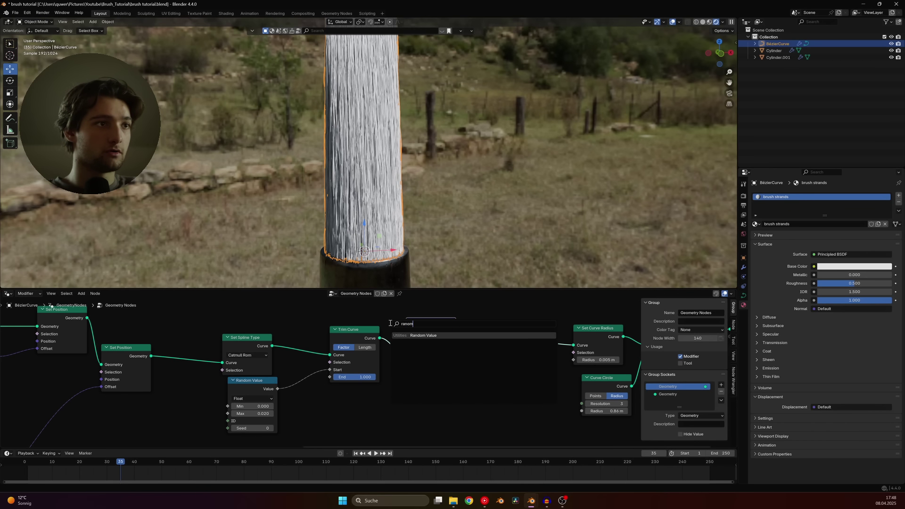
{"action": "key", "text": "Return"}
{"action": "left_click", "coordinate": [353, 396]}
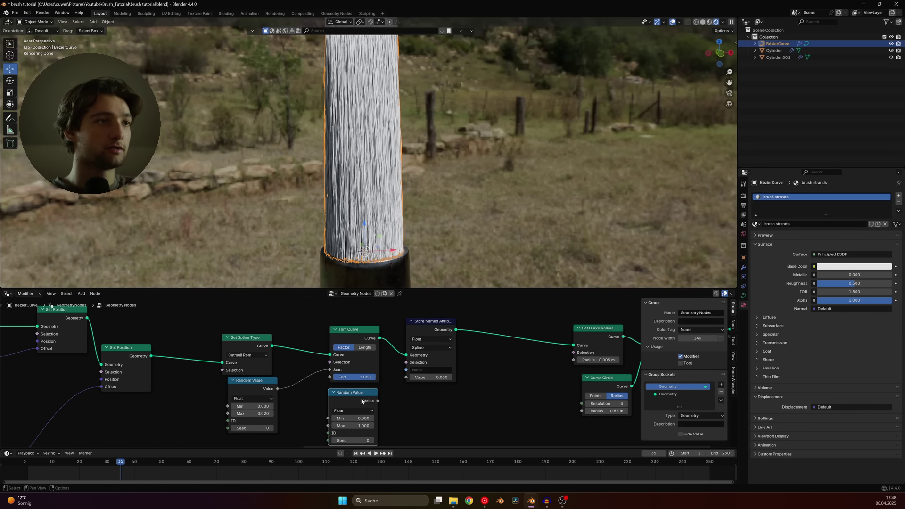
- Name the stored attribute "random spline"
{"action": "left_click", "coordinate": [438, 369]}
{"action": "type", "text": "ra"}
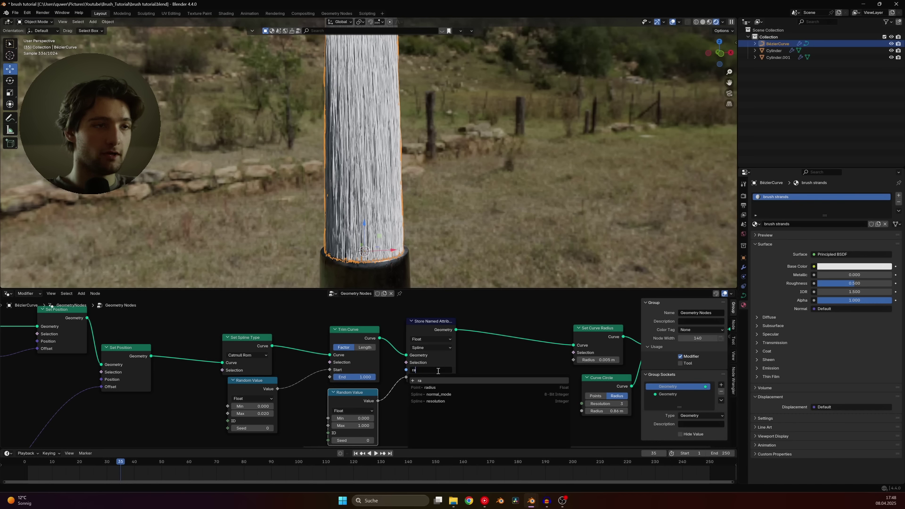
{"action": "type", "text": "ndom s"}
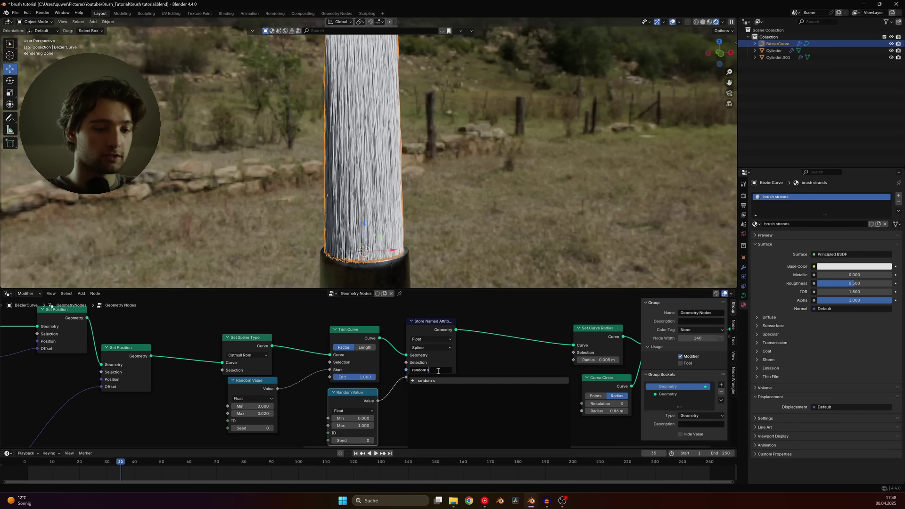
{"action": "type", "text": "pline"}
{"action": "key", "text": "Return"}
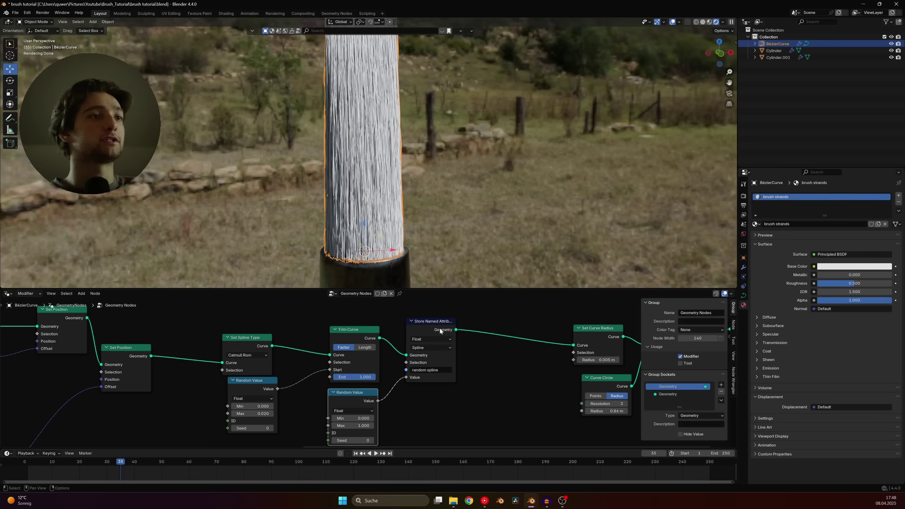
- Duplicate the Store Named Attribute node and insert the copy between the original and Set Curve Radius
{"action": "scroll", "coordinate": [443, 331], "scroll_direction": "down", "scroll_amount": 1}
{"action": "left_click", "coordinate": [426, 332]}
{"action": "middle_click_drag", "start_coordinate": [436, 338], "coordinate": [354, 340]}
{"action": "left_click_drag", "start_coordinate": [350, 330], "coordinate": [341, 333]}
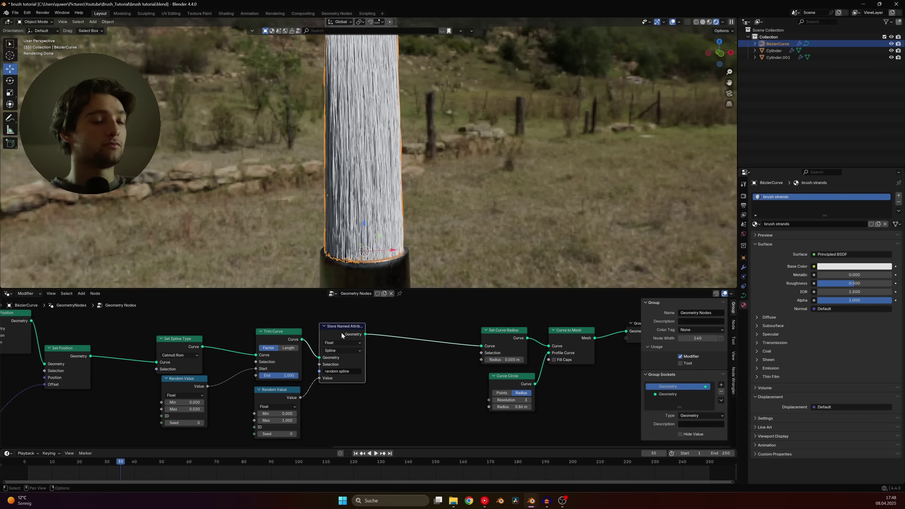
{"action": "key", "text": "shift+d"}
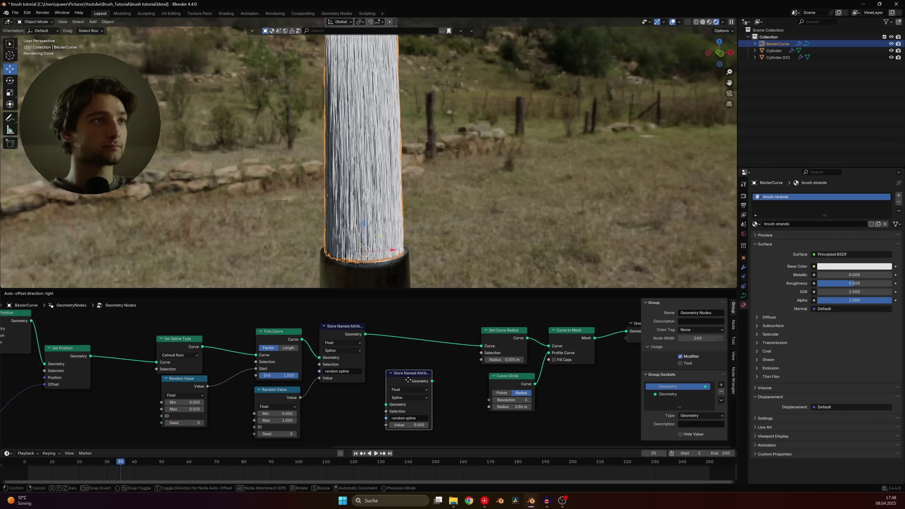
{"action": "left_click", "coordinate": [430, 337]}
{"action": "middle_click_drag", "start_coordinate": [431, 338], "coordinate": [445, 324]}
- Add a Spline Parameter node below the first Store Named Attribute node
{"action": "left_click_drag", "start_coordinate": [379, 320], "coordinate": [384, 337]}
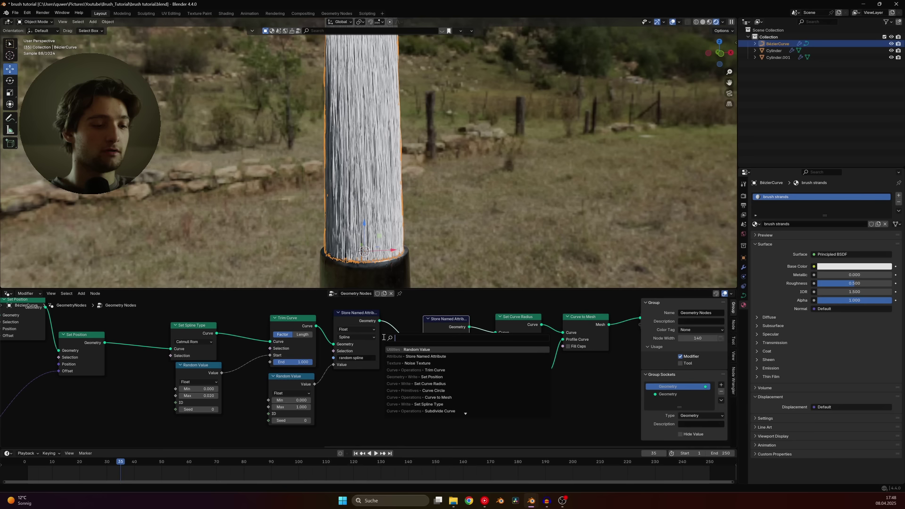
{"action": "type", "text": "splin pa"}
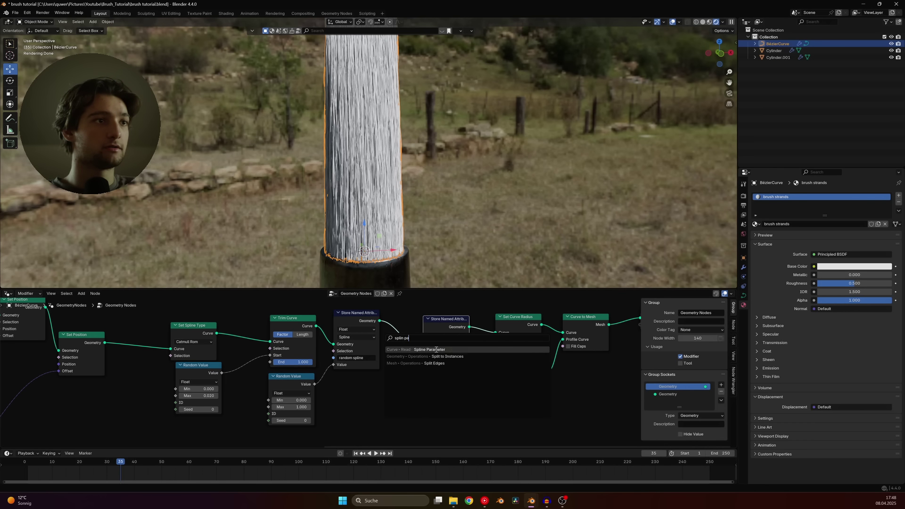
{"action": "key", "text": "Return"}
{"action": "left_click", "coordinate": [337, 385]}
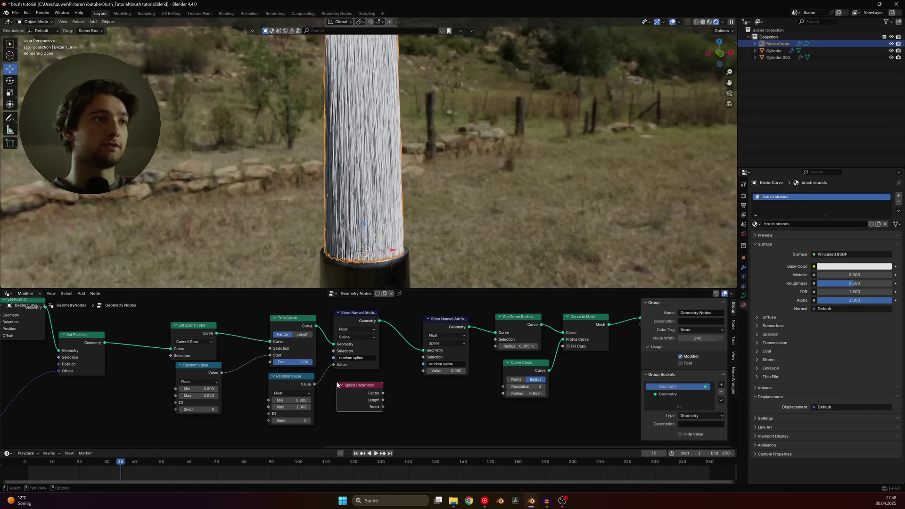
{"action": "scroll", "coordinate": [401, 89], "scroll_direction": "down", "scroll_amount": 3}
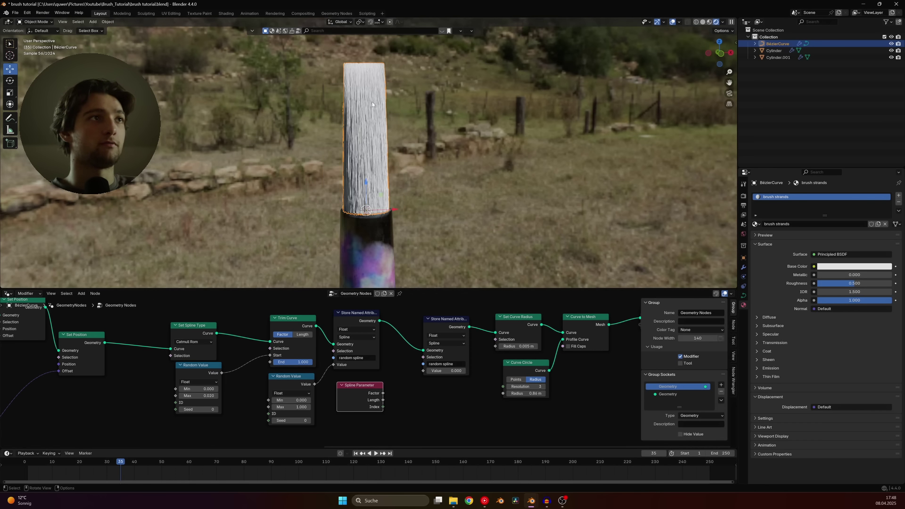
{"action": "scroll", "coordinate": [391, 383], "scroll_direction": "up", "scroll_amount": 1}
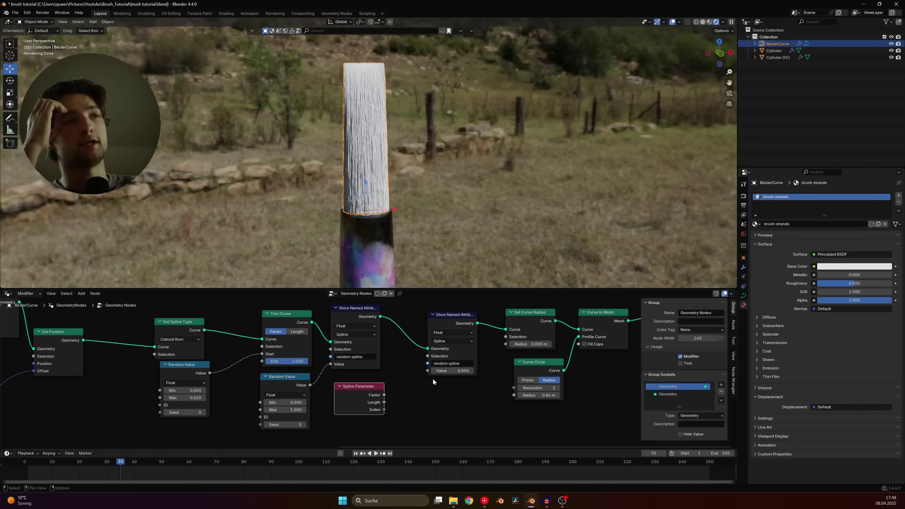
- Connect the Spline Parameter's Factor to the Value of the second Store Named Attribute node and name that attribute "factor"
{"action": "scroll", "coordinate": [398, 369], "scroll_direction": "up", "scroll_amount": 2}
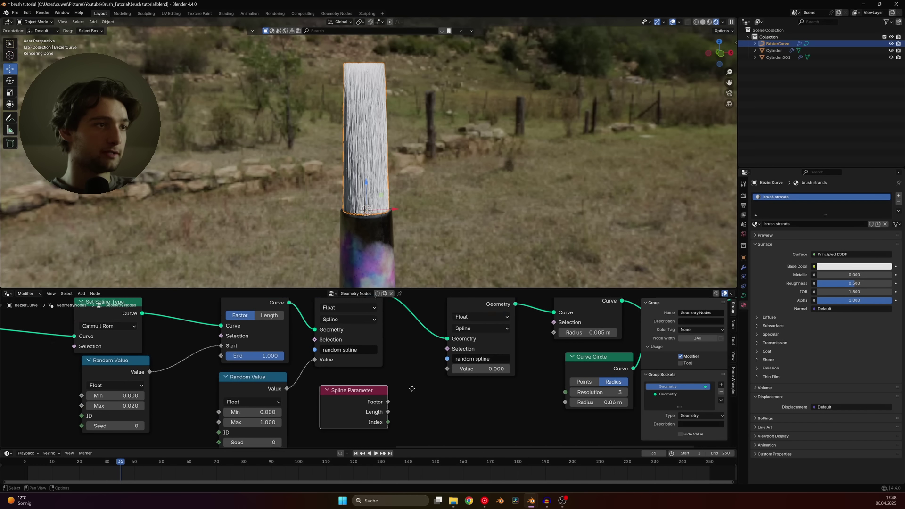
{"action": "left_click_drag", "start_coordinate": [366, 397], "coordinate": [428, 363]}
{"action": "left_click", "coordinate": [467, 352]}
{"action": "type", "text": "fac"}
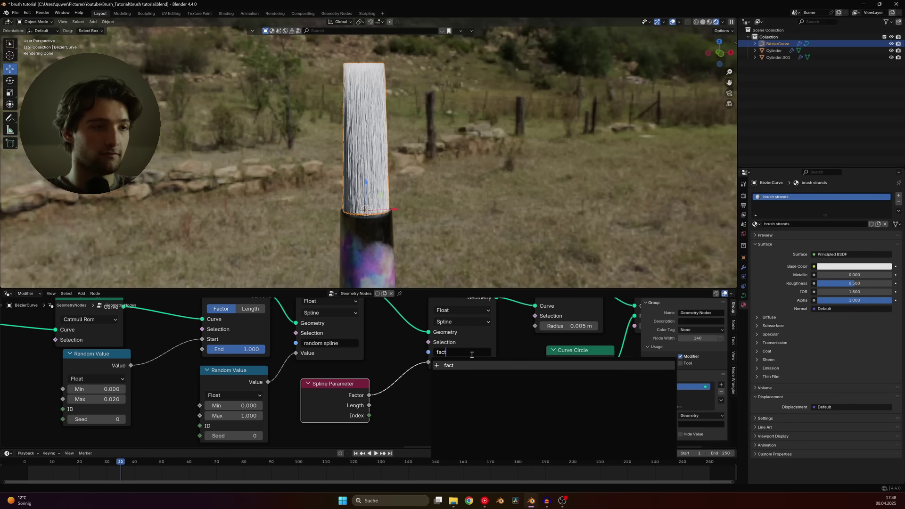
{"action": "type", "text": "t"}
{"action": "key", "text": "Return"}
- Store the factor attribute on the Point domain and save the file
{"action": "scroll", "coordinate": [439, 332], "scroll_direction": "down", "scroll_amount": 2}
{"action": "left_click", "coordinate": [437, 334]}
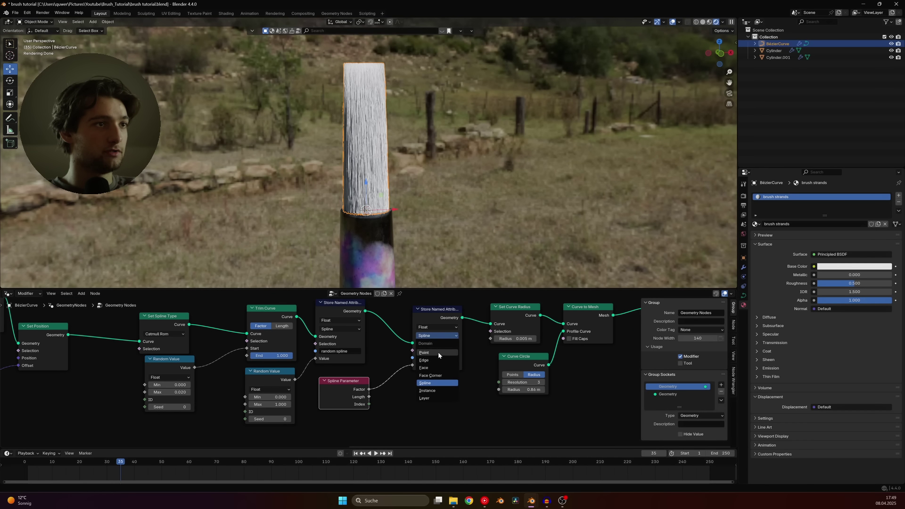
{"action": "left_click", "coordinate": [438, 352]}
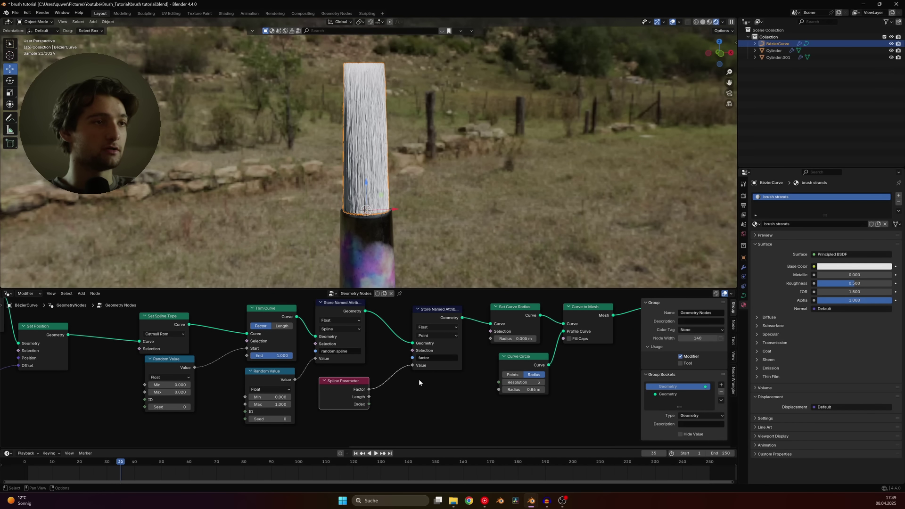
{"action": "key", "text": "ctrl+s"}
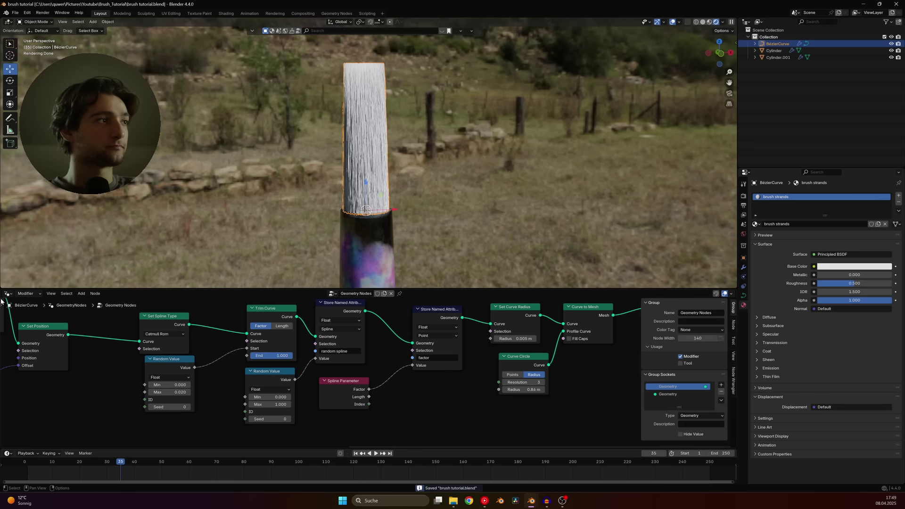
- Copy the attribute name "random spline" from the first Store Named Attribute node and switch the node area to the Shader Editor
{"action": "left_click_drag", "start_coordinate": [355, 355], "coordinate": [357, 355]}
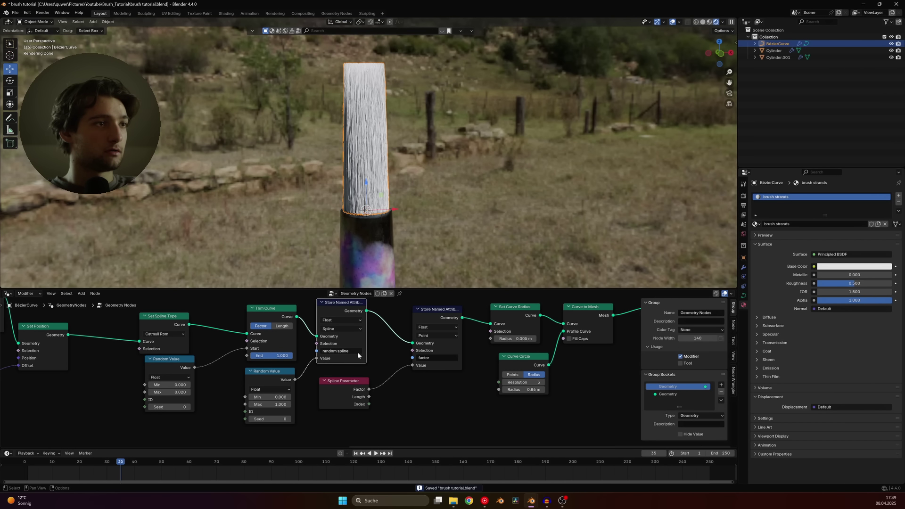
{"action": "left_click", "coordinate": [357, 352]}
{"action": "left_click", "coordinate": [301, 326]}
{"action": "left_click", "coordinate": [8, 293]}
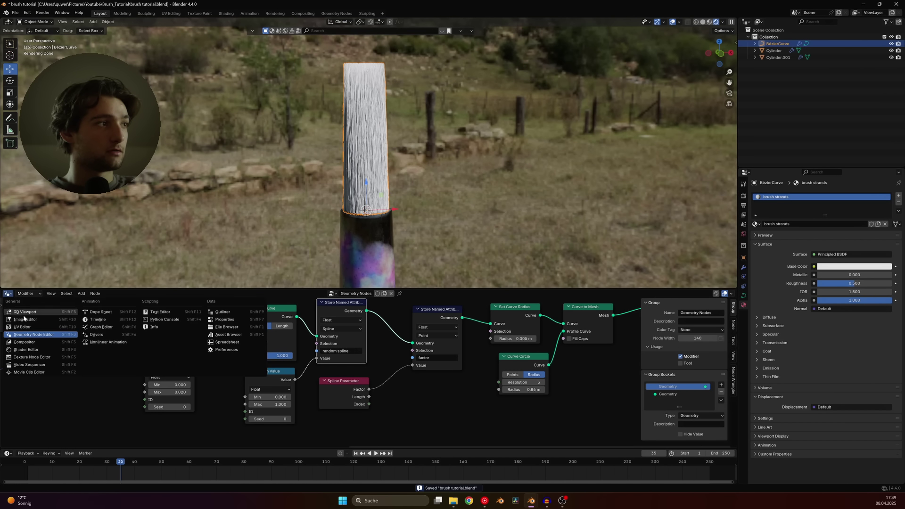
{"action": "left_click", "coordinate": [28, 349]}
- Add an Attribute node to the brush strands material and set its attribute name to "random spline"
{"action": "key", "text": "shift+a"}
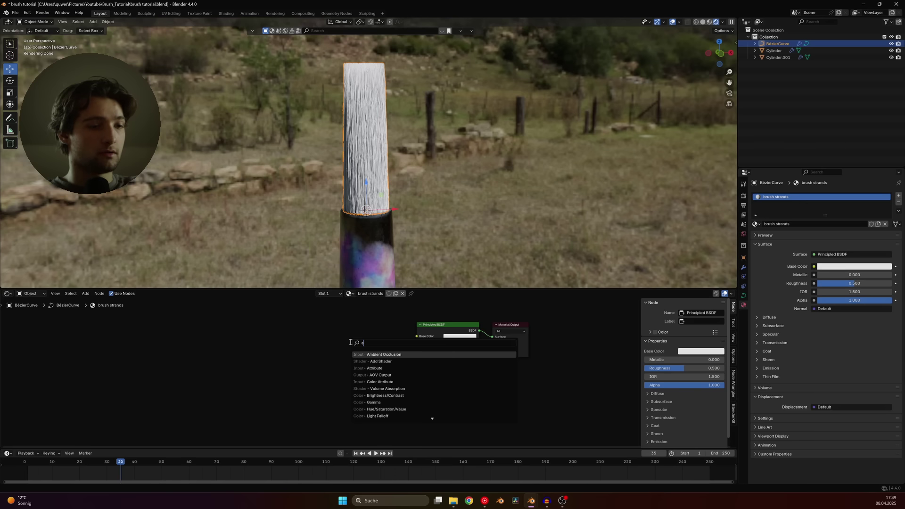
{"action": "type", "text": "atr"}
{"action": "left_click", "coordinate": [379, 354]}
{"action": "left_click", "coordinate": [324, 337]}
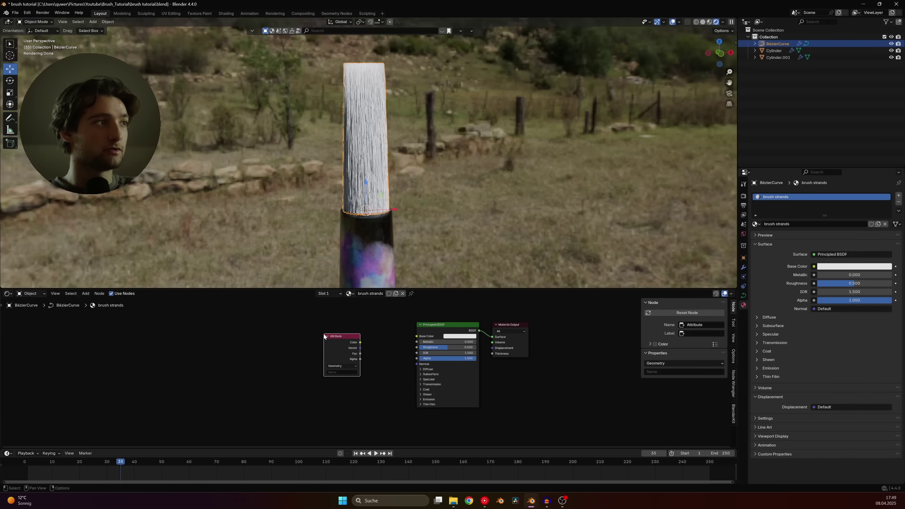
{"action": "scroll", "coordinate": [330, 379], "scroll_direction": "up", "scroll_amount": 2}
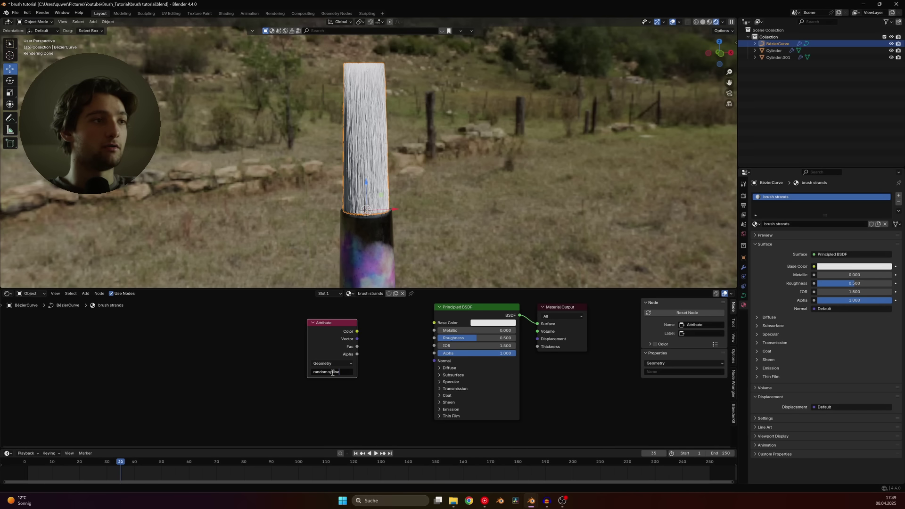
{"action": "key", "text": "Return"}
- Preview the random spline attribute directly on the brush strands and save the file
{"action": "left_click", "coordinate": [335, 352], "text": "ctrl+shift"}
{"action": "scroll", "coordinate": [366, 153], "scroll_direction": "up", "scroll_amount": 5}
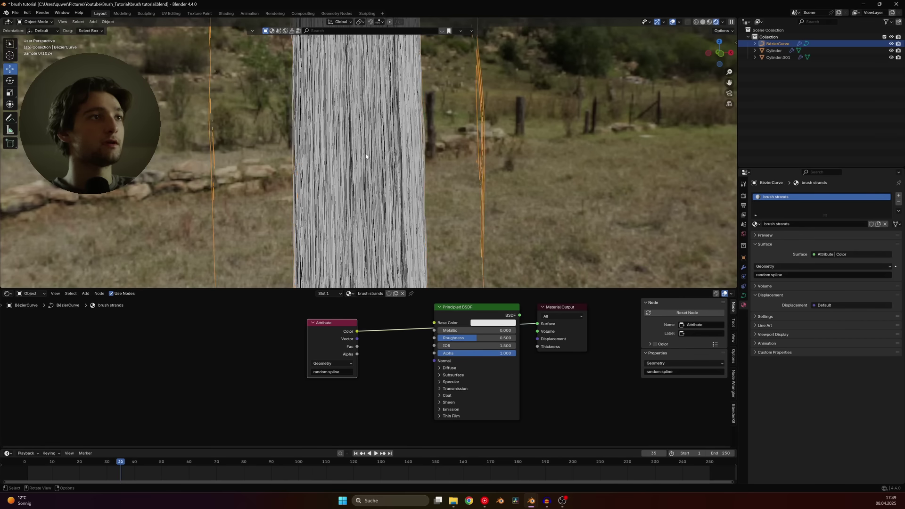
{"action": "key", "text": "ctrl+s"}
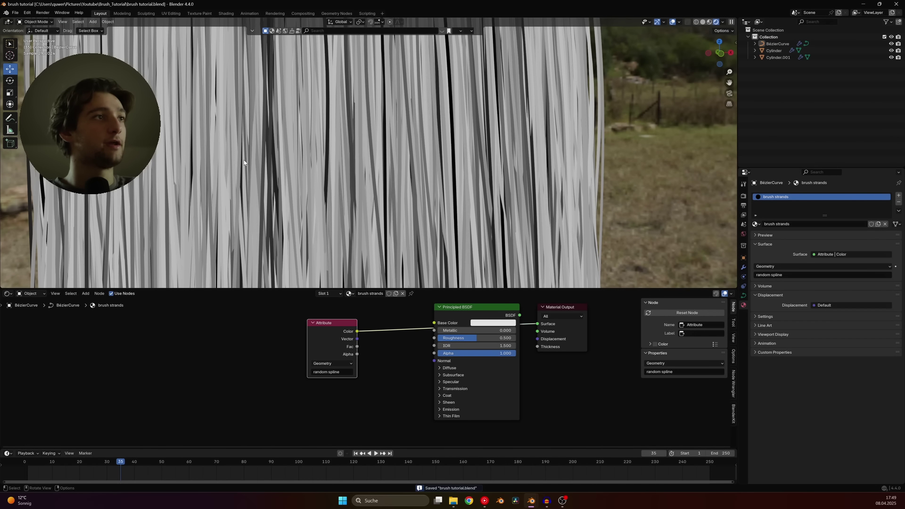
- Move the Attribute node farther from the Principled BSDF and route the shader back to the Material Output
{"action": "left_click_drag", "start_coordinate": [336, 328], "coordinate": [202, 306]}
{"action": "scroll", "coordinate": [391, 333], "scroll_direction": "down", "scroll_amount": 1}
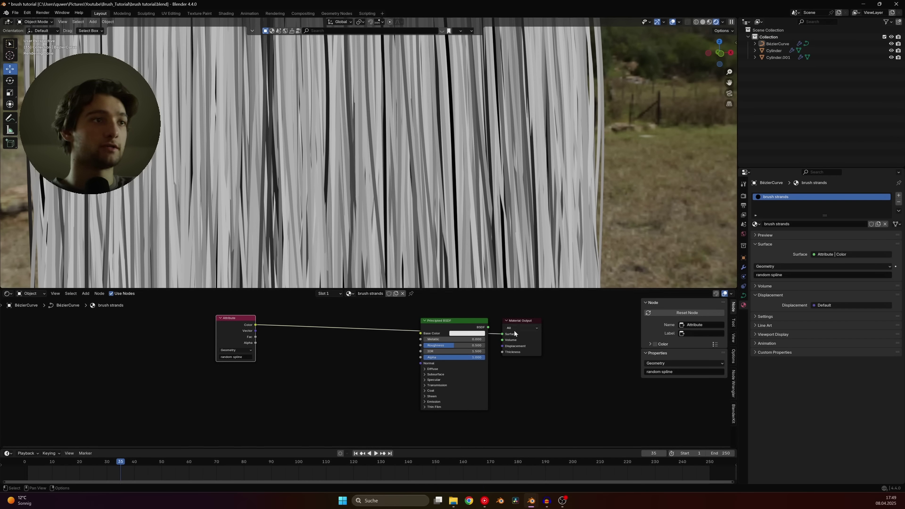
{"action": "left_click", "coordinate": [471, 329], "text": "ctrl+shift"}
- Insert a Color Ramp between the random spline attribute's Color and the Principled BSDF's Base Color
{"action": "scroll", "coordinate": [358, 339], "scroll_direction": "up", "scroll_amount": 1}
{"action": "key", "text": "shift+a"}
{"action": "type", "text": "col"}
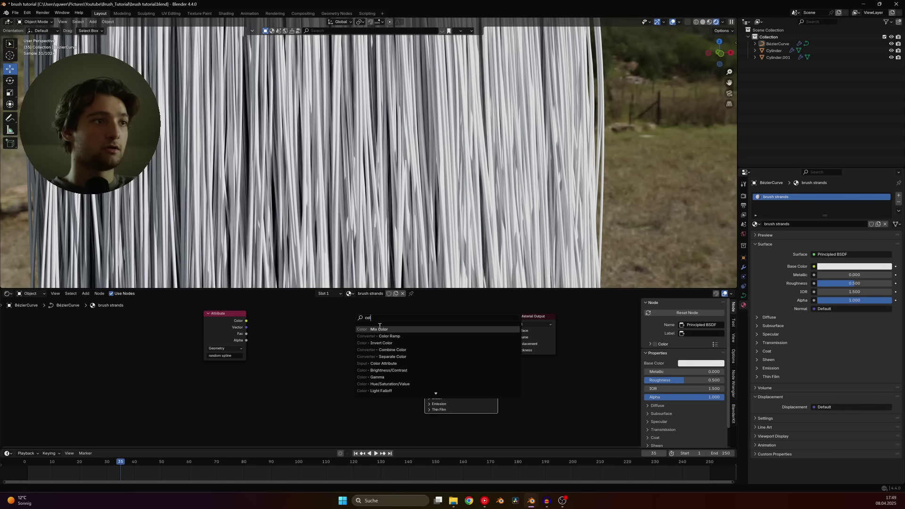
{"action": "left_click", "coordinate": [389, 336]}
{"action": "left_click", "coordinate": [346, 353]}
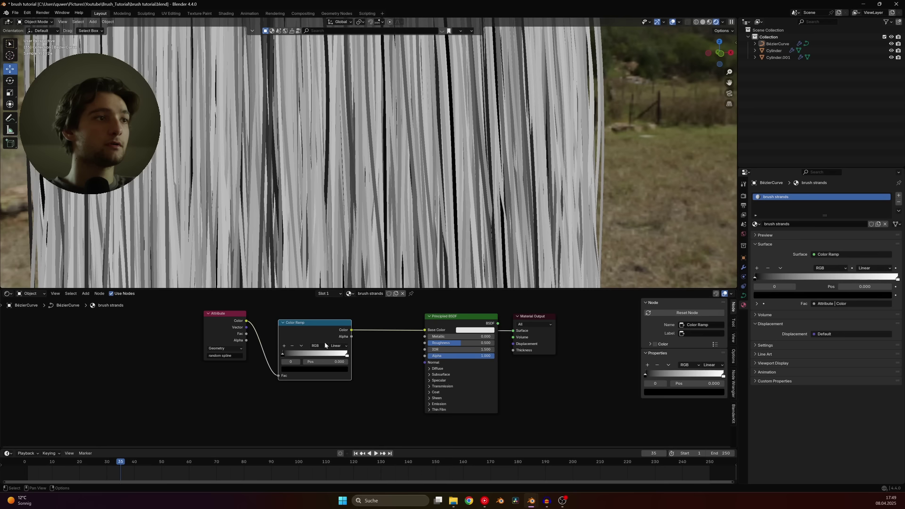
- Recolor the Color Ramp from very dark brown to medium brown, placing the lighter stop at position 0.459
{"action": "left_click", "coordinate": [346, 353]}
{"action": "left_click", "coordinate": [314, 369]}
{"action": "left_click_drag", "start_coordinate": [306, 301], "coordinate": [302, 308]}
{"action": "left_click_drag", "start_coordinate": [346, 354], "coordinate": [320, 353]}
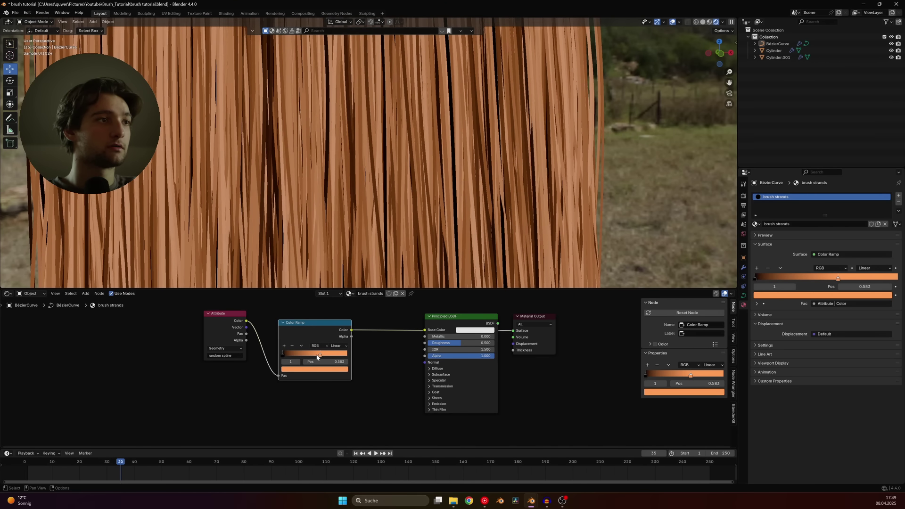
{"action": "left_click", "coordinate": [314, 369]}
{"action": "left_click_drag", "start_coordinate": [332, 293], "coordinate": [335, 304]}
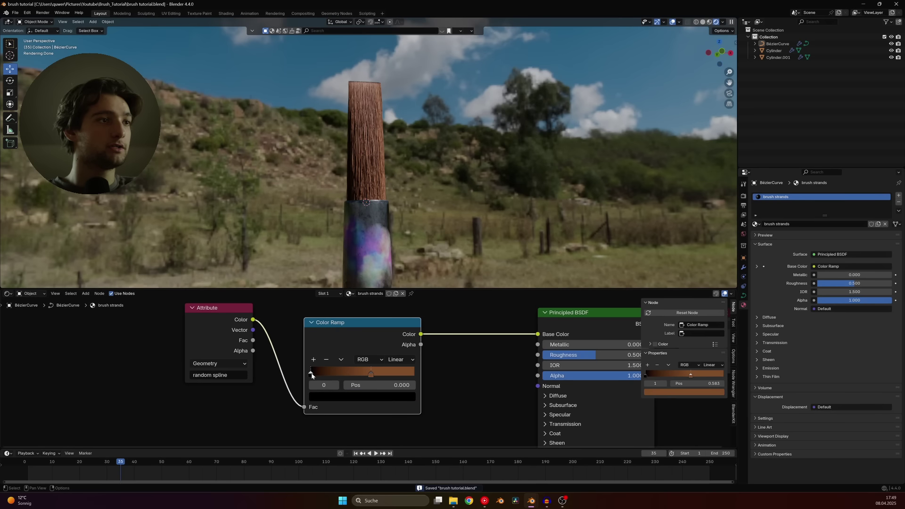
{"action": "left_click", "coordinate": [337, 396]}
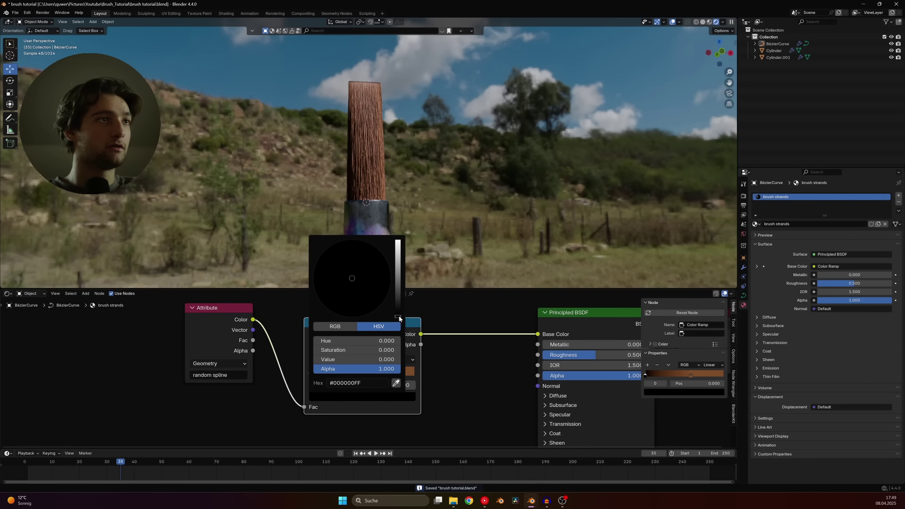
{"action": "mouse_move", "coordinate": [356, 359]}
{"action": "left_mouse_down"}
{"action": "mouse_move", "coordinate": [377, 359]}
{"action": "mouse_move", "coordinate": [358, 359]}
{"action": "left_mouse_up"}
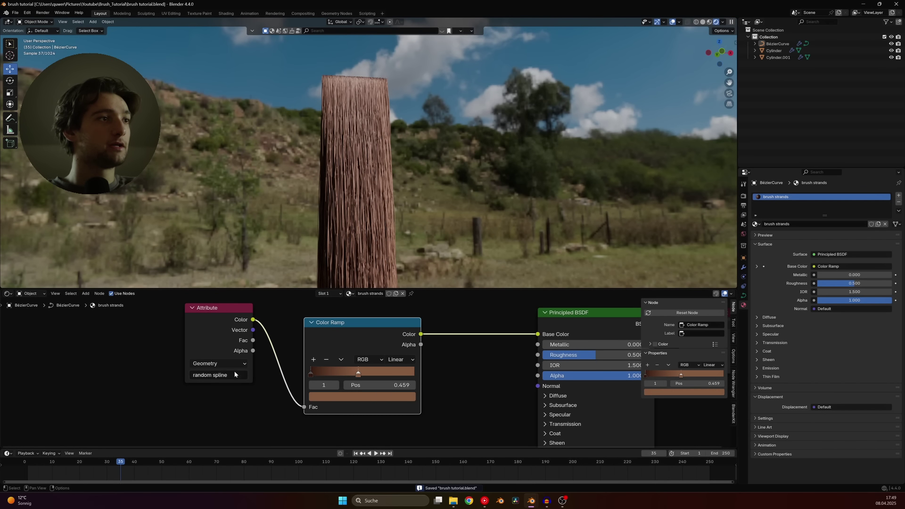
- Move the Attribute and Color Ramp nodes farther away from the Principled BSDF to free space between them
{"action": "left_click_drag", "start_coordinate": [212, 308], "coordinate": [63, 337]}
{"action": "left_click_drag", "start_coordinate": [358, 323], "coordinate": [255, 325]}
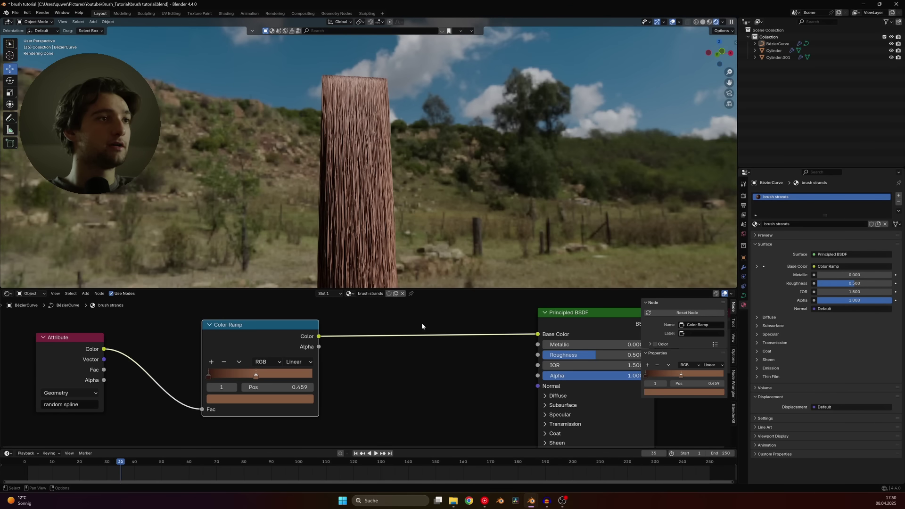
{"action": "scroll", "coordinate": [421, 322], "scroll_direction": "down", "scroll_amount": 2}
- Duplicate the Attribute node, place the copy above the Color Ramp and set its attribute name to "factor"
{"action": "left_click", "coordinate": [140, 357]}
{"action": "key", "text": "shift+d"}
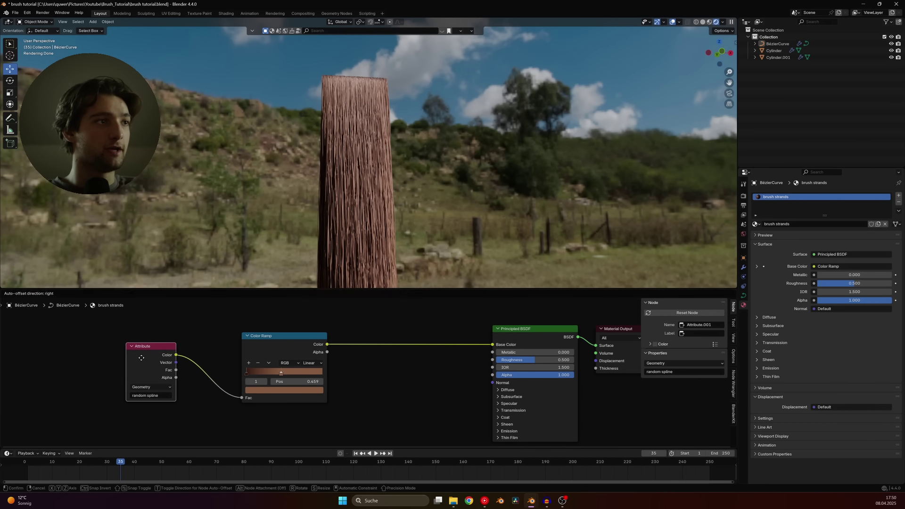
{"action": "left_click", "coordinate": [269, 292]}
{"action": "left_click", "coordinate": [282, 330]}
{"action": "type", "text": "ractor"}
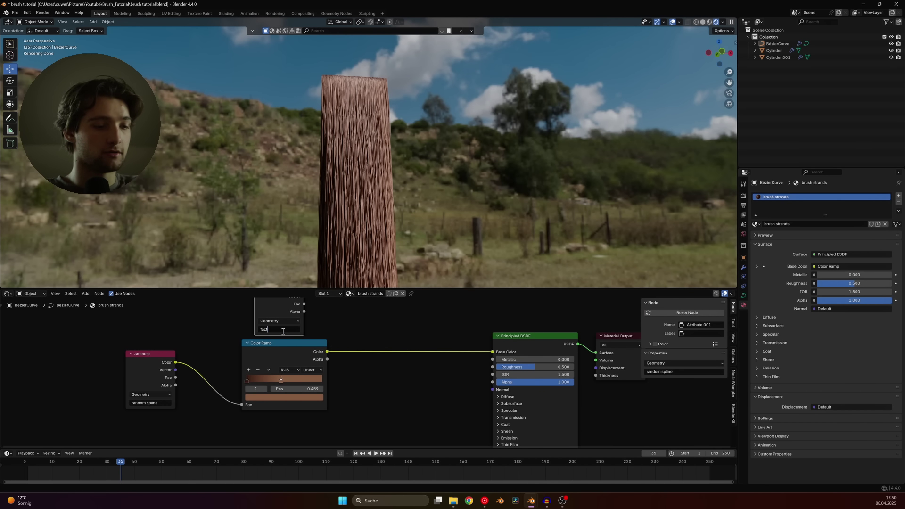
{"action": "key", "text": "Return"}
- Insert a Hue/Saturation/Value node between the brown Color Ramp and the Principled BSDF's Base Color
{"action": "key", "text": "shift+a"}
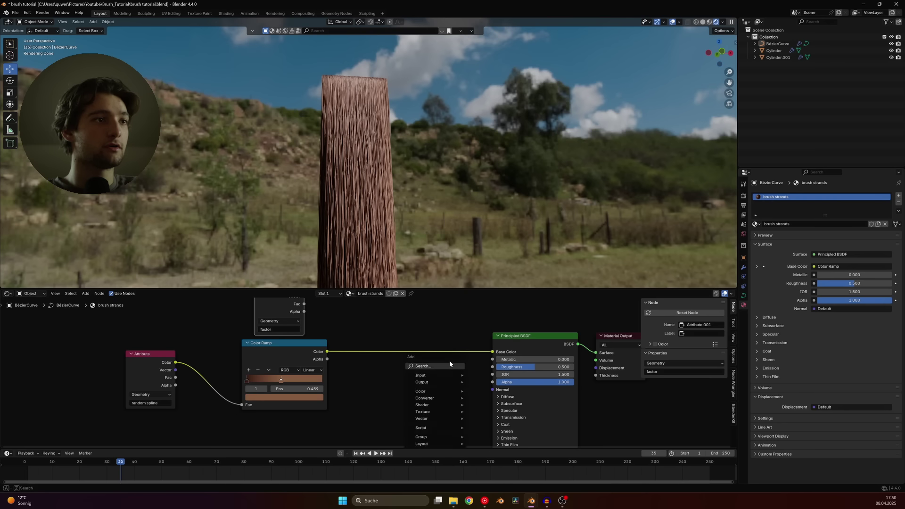
{"action": "type", "text": "sa"}
{"action": "left_click", "coordinate": [470, 341]}
{"action": "left_click", "coordinate": [447, 351]}
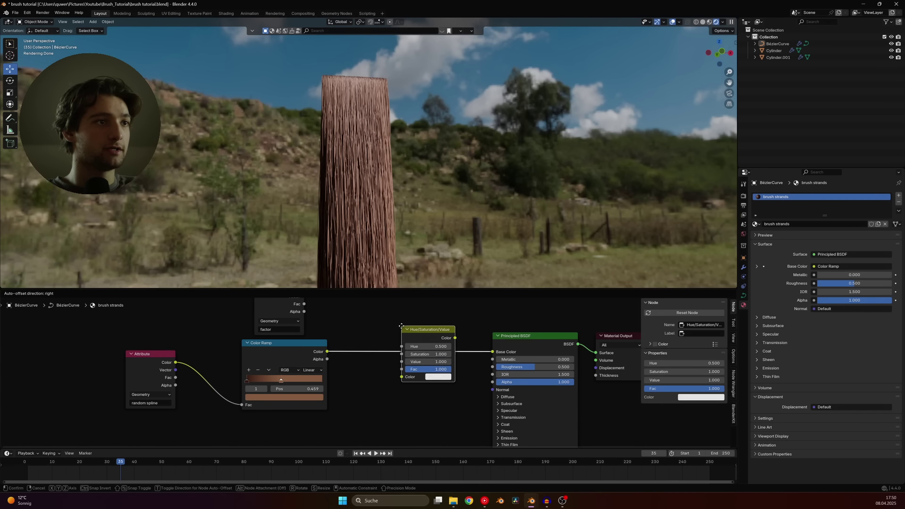
{"action": "scroll", "coordinate": [368, 372], "scroll_direction": "down", "scroll_amount": 2}
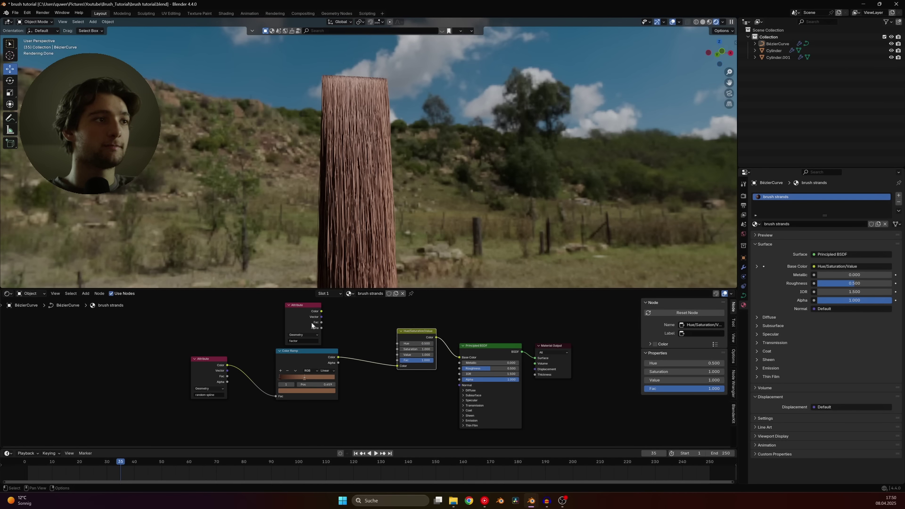
- Preview the factor attribute on the strands and move its Attribute node aside to make room for another node
{"action": "scroll", "coordinate": [336, 360], "scroll_direction": "up", "scroll_amount": 2}
{"action": "left_click", "coordinate": [315, 343], "text": "ctrl+shift"}
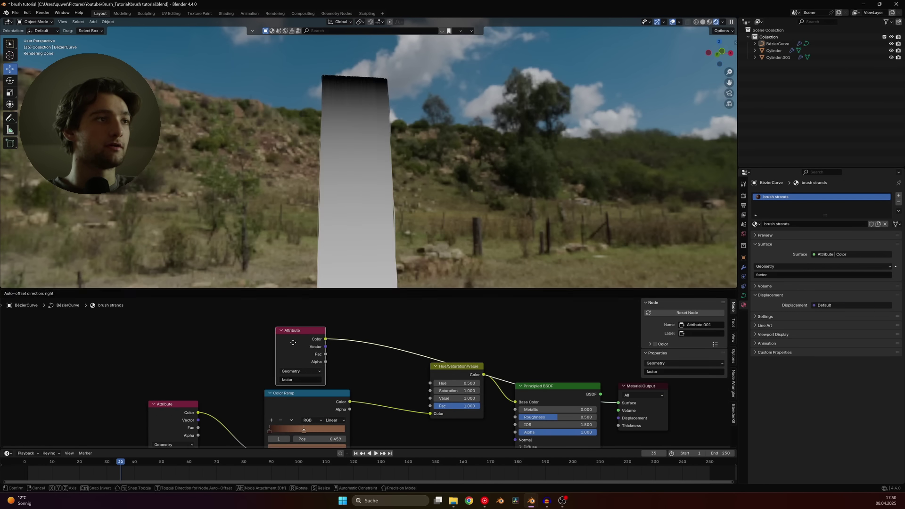
{"action": "left_click_drag", "start_coordinate": [315, 343], "coordinate": [321, 324]}
- Add a white-to-black Color Ramp after the factor attribute, with black at 0.435, and connect it to the Hue/Saturation/Value node's Fac
{"action": "type", "text": "col"}
{"action": "key", "text": "Down"}
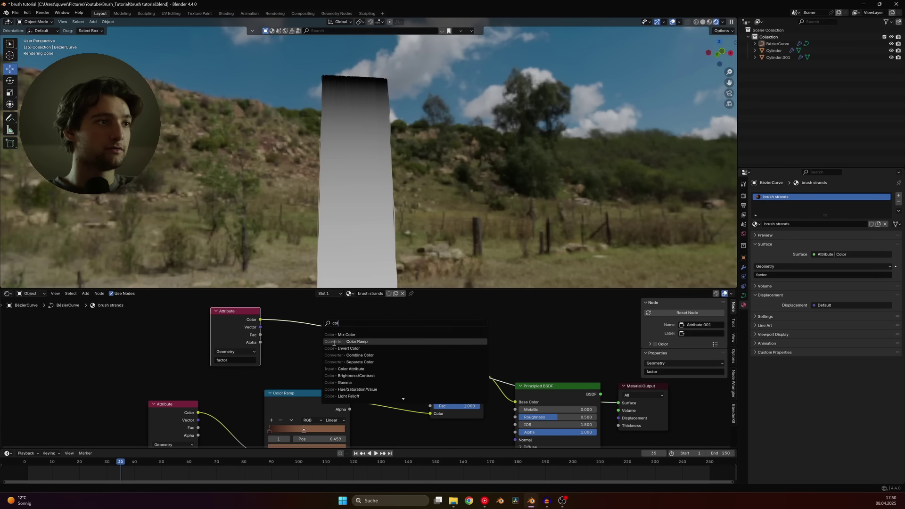
{"action": "key", "text": "Return"}
{"action": "left_click", "coordinate": [296, 328]}
{"action": "left_click_drag", "start_coordinate": [289, 351], "coordinate": [321, 352]}
{"action": "left_click", "coordinate": [457, 372], "text": "ctrl+shift"}
{"action": "left_click_drag", "start_coordinate": [368, 323], "coordinate": [427, 406]}
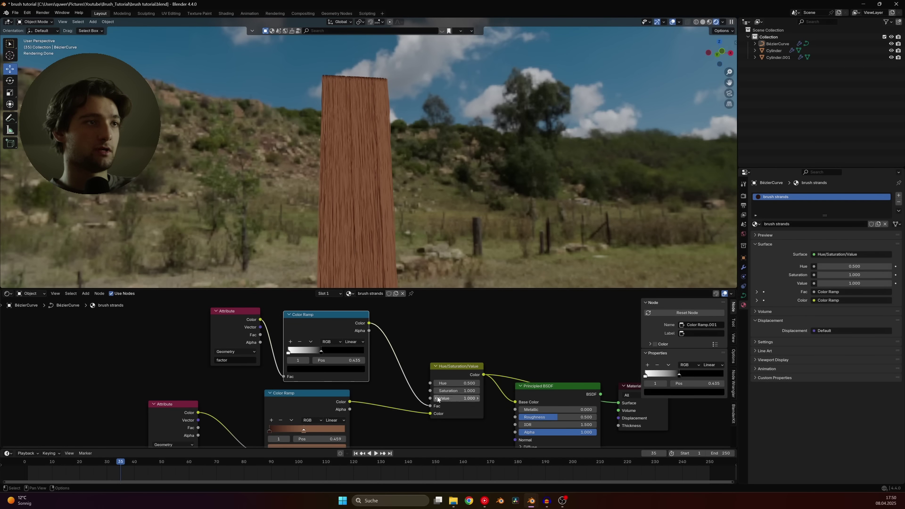
- Set the Hue/Saturation/Value node's Value to 0.1 and move the factor ramp's black stop to position 0.637
{"action": "left_click", "coordinate": [438, 398]}
{"action": "type", "text": "0.1"}
{"action": "key", "text": "Return"}
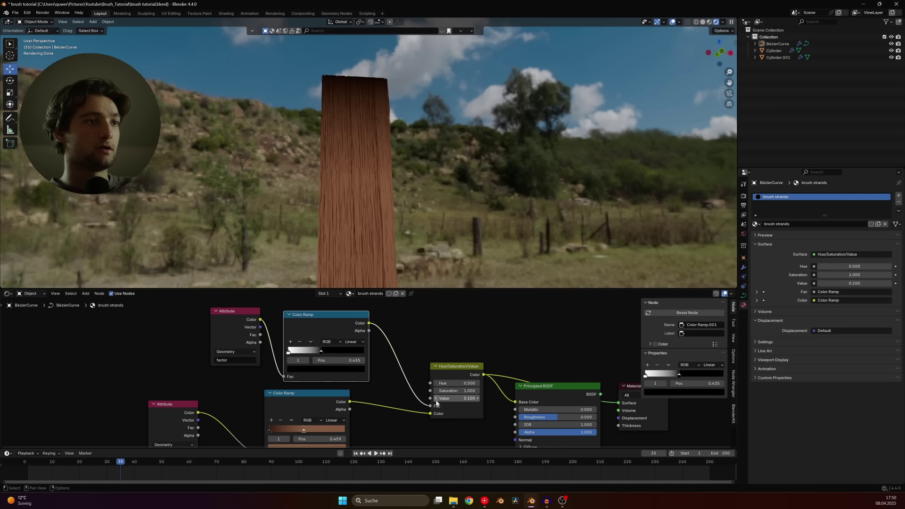
{"action": "left_click_drag", "start_coordinate": [321, 351], "coordinate": [336, 353]}
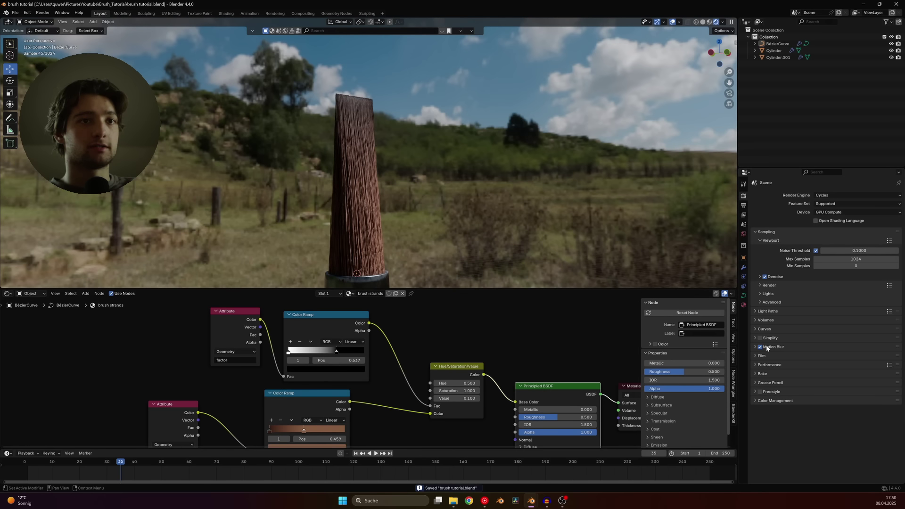
- Enable the transparent film background in the render settings
{"action": "left_click", "coordinate": [763, 356]}
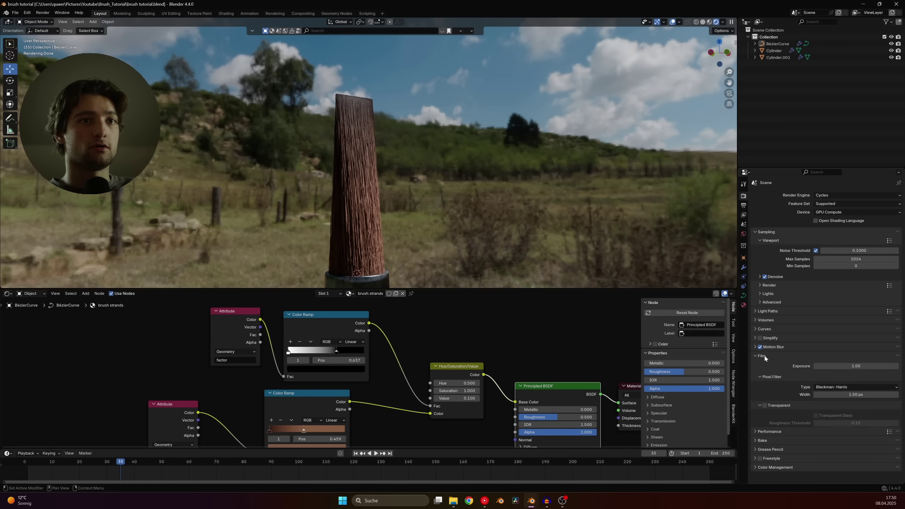
{"action": "left_click", "coordinate": [764, 405]}
{"action": "scroll", "coordinate": [373, 141], "scroll_direction": "up", "scroll_amount": 4}
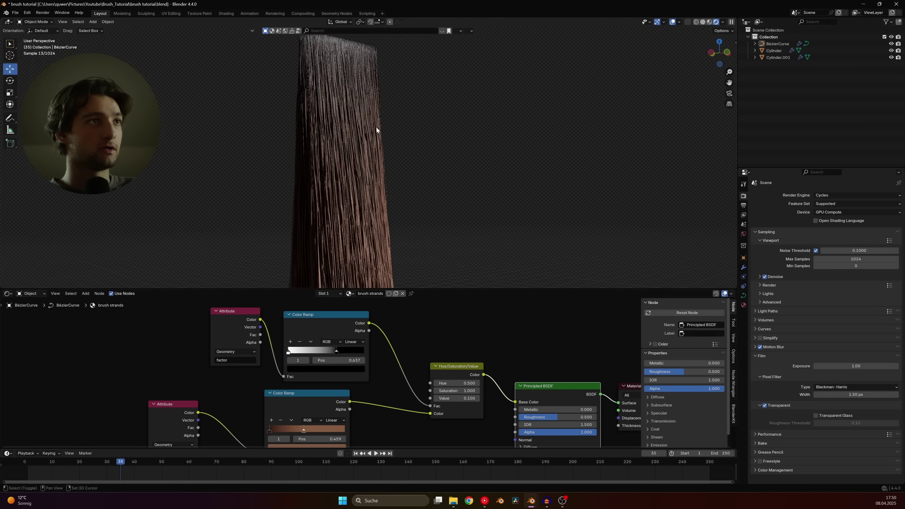
- Examine the shaded brush strands up close and from farther away, and save the file
{"action": "mouse_move", "coordinate": [377, 130]}
{"action": "middle_mouse_down"}
{"action": "mouse_move", "coordinate": [448, 216]}
{"action": "mouse_move", "coordinate": [478, 202]}
{"action": "mouse_move", "coordinate": [443, 196]}
{"action": "middle_mouse_up"}
{"action": "left_click", "coordinate": [482, 167]}
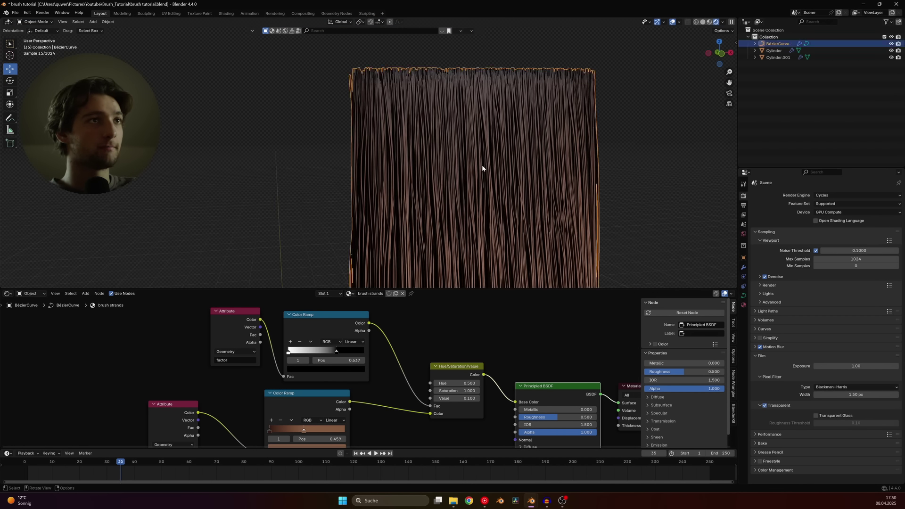
{"action": "key", "text": "alt+a"}
{"action": "scroll", "coordinate": [449, 166], "scroll_direction": "down", "scroll_amount": 8}
{"action": "key", "text": "ctrl+s"}
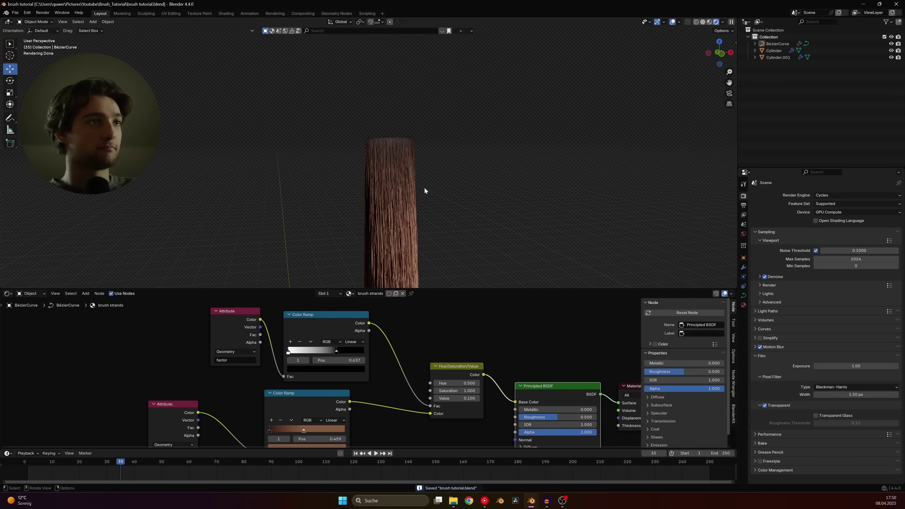
{"action": "scroll", "coordinate": [367, 214], "scroll_direction": "down", "scroll_amount": 2}
{"action": "mouse_move", "coordinate": [414, 217]}
{"action": "middle_mouse_down"}
{"action": "mouse_move", "coordinate": [421, 221]}
{"action": "mouse_move", "coordinate": [415, 231]}
{"action": "middle_mouse_up"}
{"action": "scroll", "coordinate": [414, 227], "scroll_direction": "up", "scroll_amount": 3}
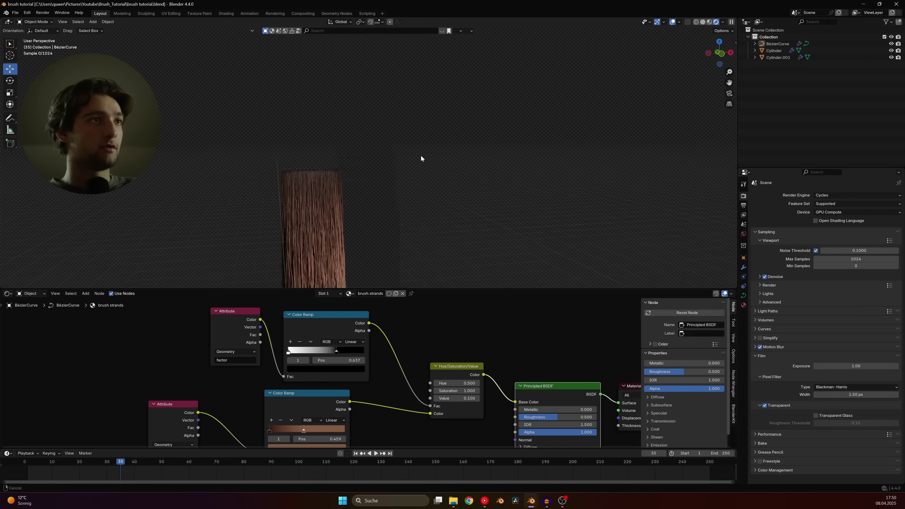
- Move the Material Output node well away from the Principled BSDF to make room, and save the file
{"action": "middle_click_drag", "start_coordinate": [419, 158], "coordinate": [398, 199]}
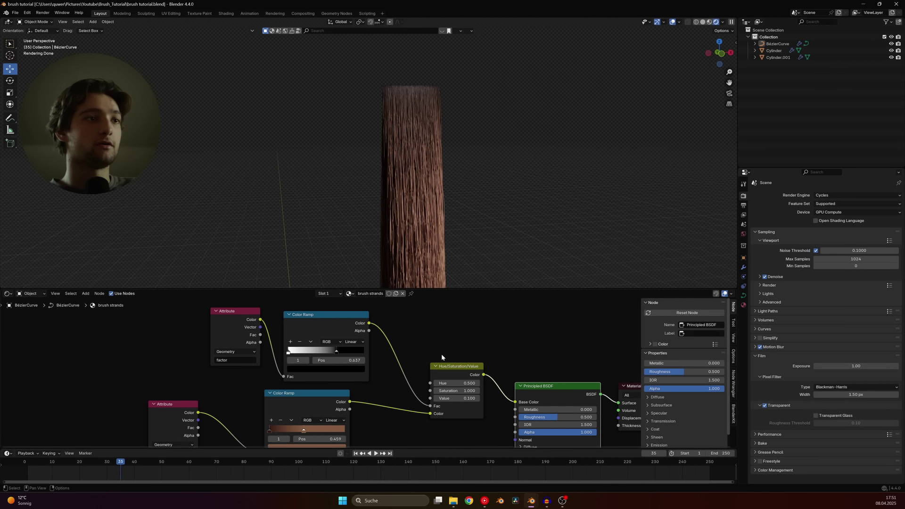
{"action": "middle_click_drag", "start_coordinate": [441, 356], "coordinate": [334, 369]}
{"action": "left_click", "coordinate": [578, 351]}
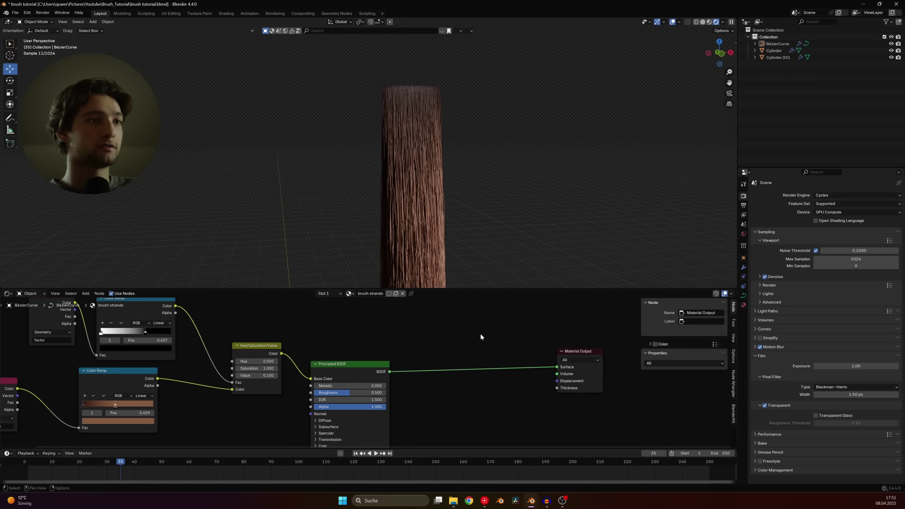
{"action": "key", "text": "ctrl+s"}
- Duplicate the Principled BSDF without its links, place the copy below the original, and preview the copy through the Material Output
{"action": "scroll", "coordinate": [369, 369], "scroll_direction": "down", "scroll_amount": 2}
{"action": "left_click", "coordinate": [369, 366]}
{"action": "key", "text": "g"}
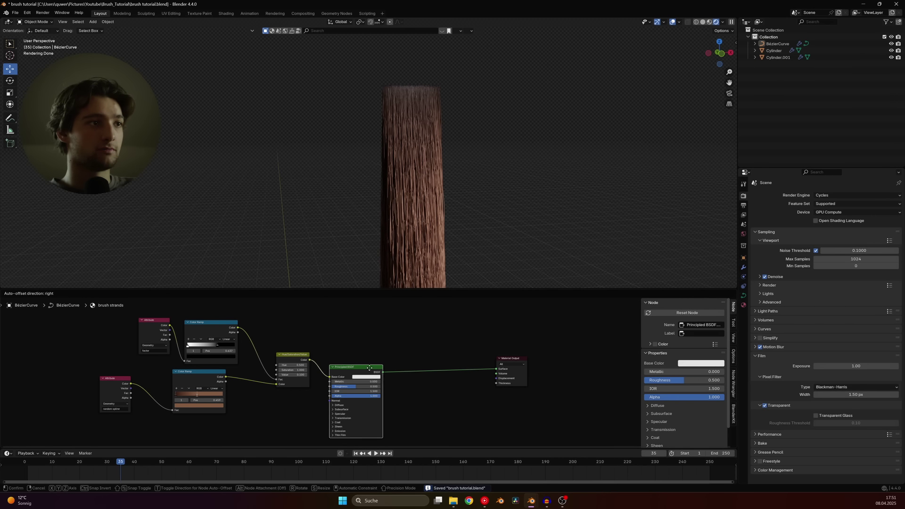
{"action": "left_click", "coordinate": [389, 384]}
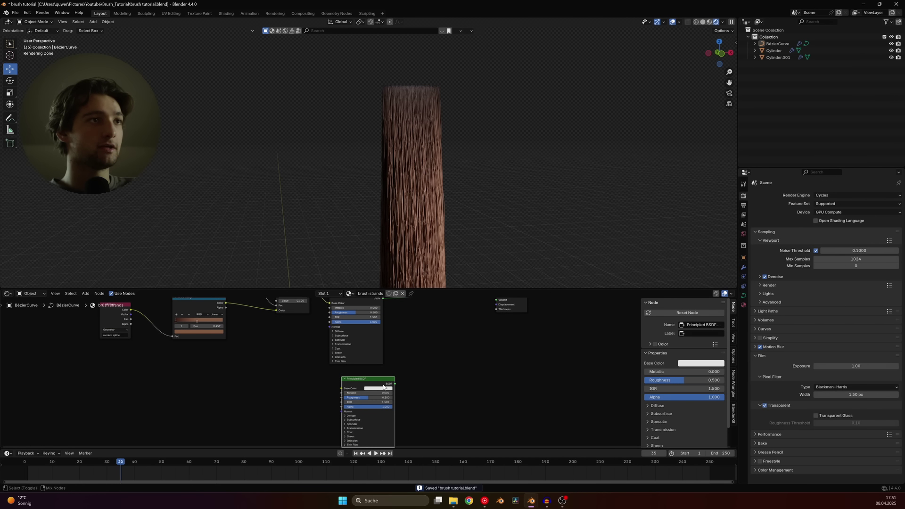
{"action": "left_click", "coordinate": [383, 386], "text": "ctrl+shift"}
- Set the duplicated Principled BSDF's base color to a saturated blue, about hue 0.596, saturation 0.998 and value 0.801
{"action": "scroll", "coordinate": [415, 372], "scroll_direction": "up", "scroll_amount": 3}
{"action": "left_click", "coordinate": [456, 323]}
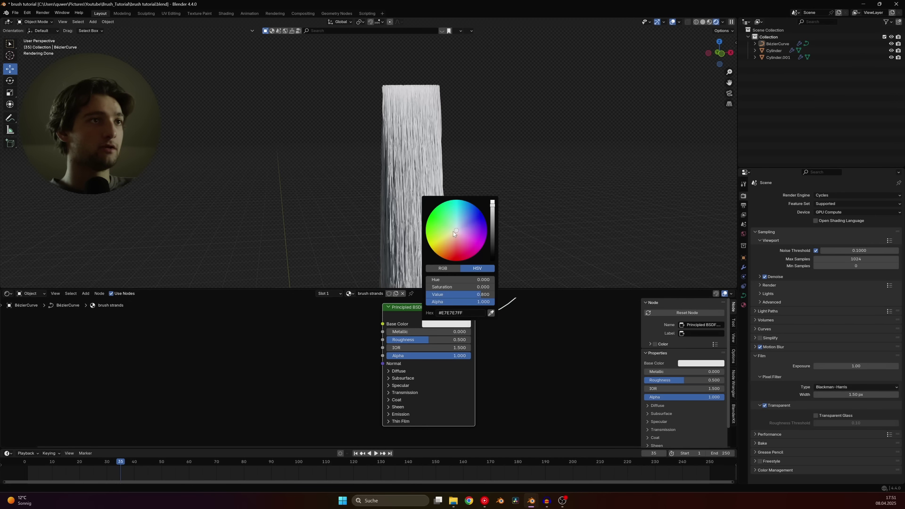
{"action": "left_click_drag", "start_coordinate": [457, 231], "coordinate": [466, 201]}
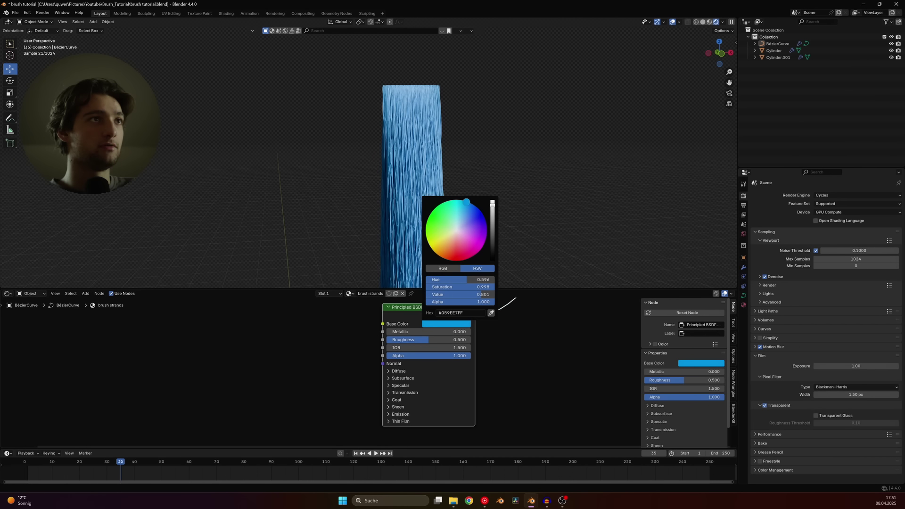
- Add a Mix Shader before the Material Output and feed it the brown and the blue Principled BSDF shaders
{"action": "scroll", "coordinate": [428, 347], "scroll_direction": "down", "scroll_amount": 4}
{"action": "key", "text": "shift+a"}
{"action": "type", "text": "mix"}
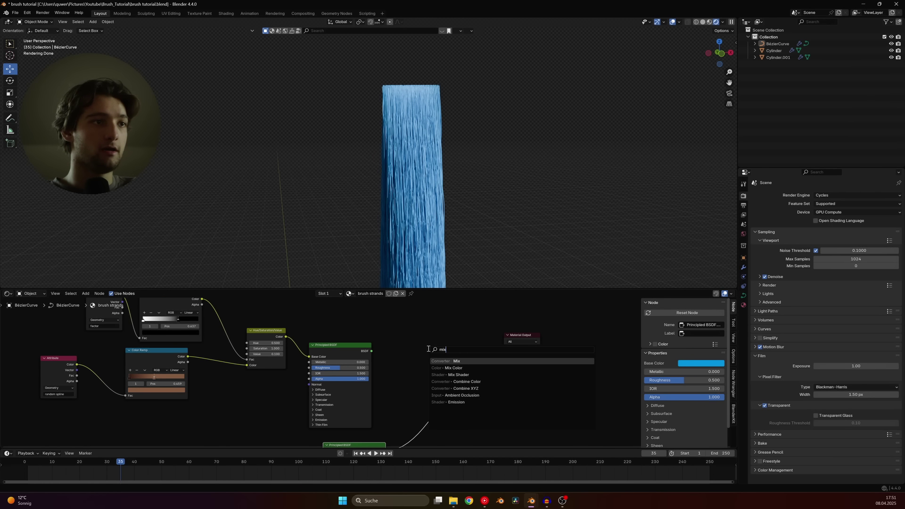
{"action": "left_click", "coordinate": [448, 375]}
{"action": "left_click", "coordinate": [464, 379]}
{"action": "scroll", "coordinate": [365, 370], "scroll_direction": "up", "scroll_amount": 2}
{"action": "left_click_drag", "start_coordinate": [372, 340], "coordinate": [492, 401]}
- Duplicate the factor Attribute with its Color Ramp, preview the new ramp, and move its black stop to position 0.492
{"action": "middle_click_drag", "start_coordinate": [418, 394], "coordinate": [375, 314]}
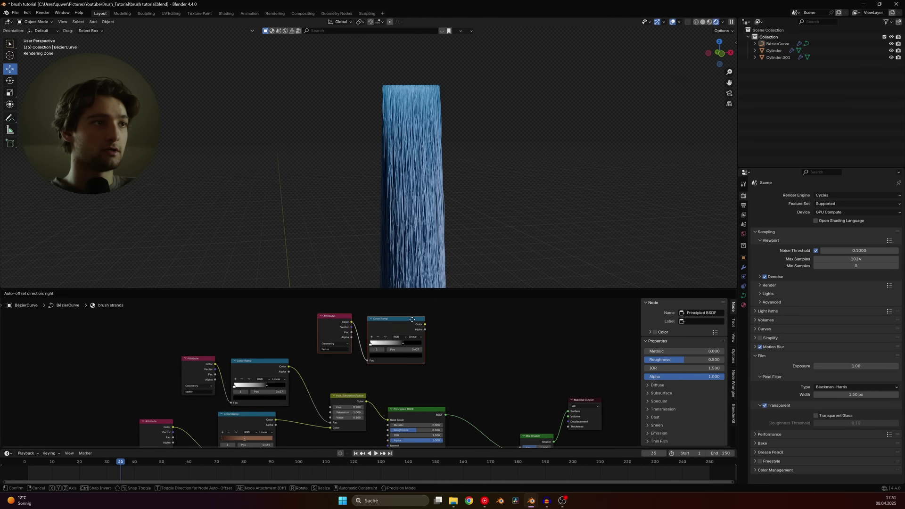
{"action": "key", "text": "ctrl+s"}
{"action": "scroll", "coordinate": [319, 376], "scroll_direction": "up", "scroll_amount": 3}
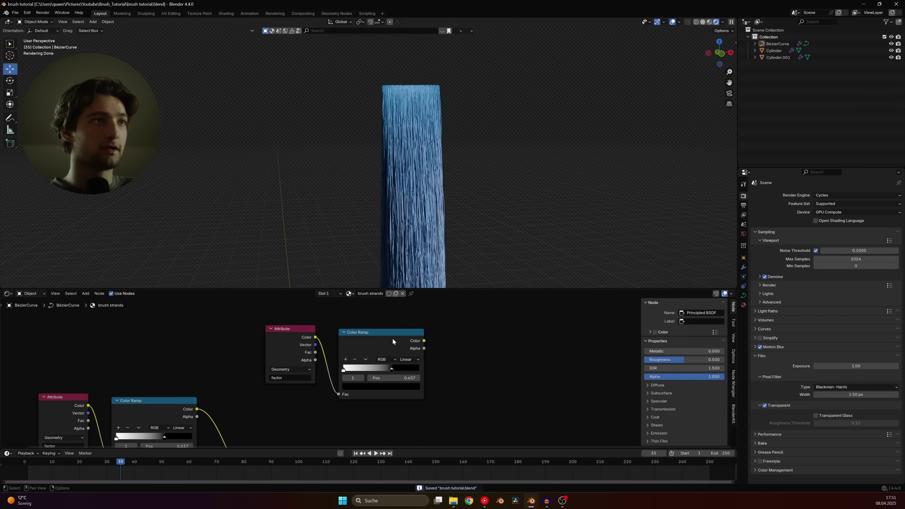
{"action": "left_click", "coordinate": [387, 344], "text": "ctrl+shift"}
{"action": "left_click_drag", "start_coordinate": [385, 371], "coordinate": [379, 370]}
{"action": "scroll", "coordinate": [451, 401], "scroll_direction": "down", "scroll_amount": 3}
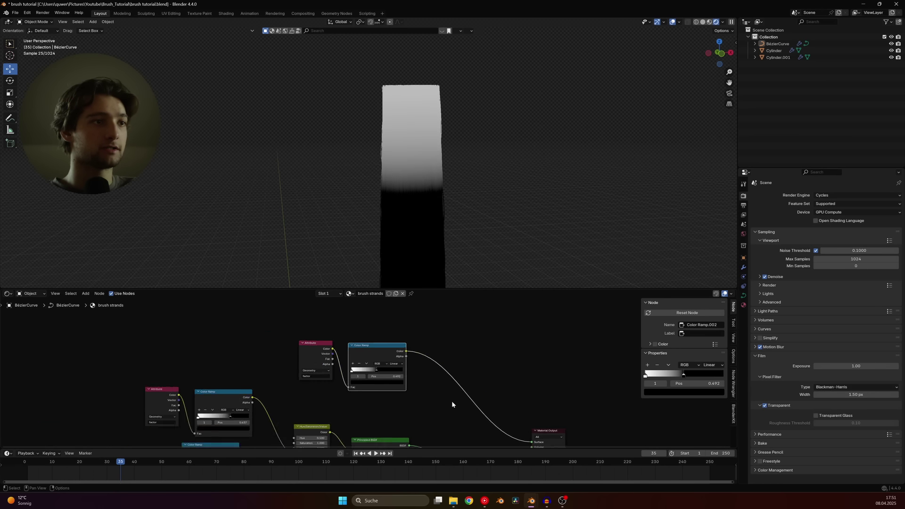
- Output the Mix Shader again and drive its Fac with the duplicated factor ramp, with the black stop at 0.508
{"action": "left_click", "coordinate": [442, 424], "text": "ctrl+shift"}
{"action": "left_click_drag", "start_coordinate": [349, 307], "coordinate": [414, 388]}
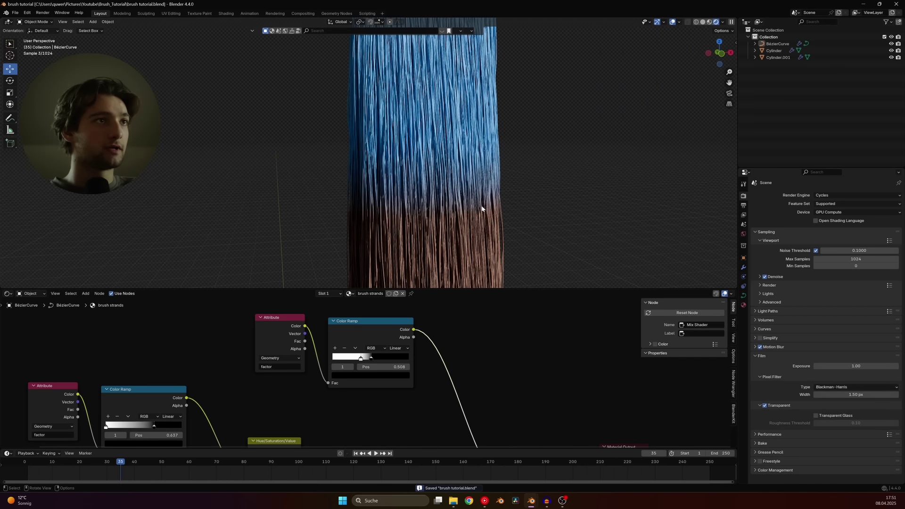
{"action": "scroll", "coordinate": [402, 228], "scroll_direction": "down", "scroll_amount": 4}
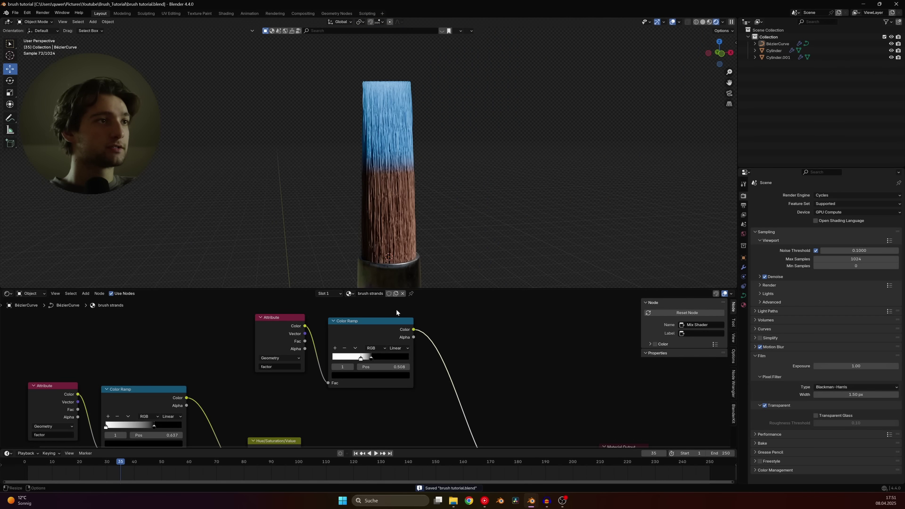
- Move the upper factor Attribute away from its ramp and place a duplicate of the random spline Attribute beside it
{"action": "scroll", "coordinate": [396, 329], "scroll_direction": "down", "scroll_amount": 3}
{"action": "scroll", "coordinate": [377, 339], "scroll_direction": "up", "scroll_amount": 2}
{"action": "left_click_drag", "start_coordinate": [367, 340], "coordinate": [323, 322]}
{"action": "scroll", "coordinate": [397, 184], "scroll_direction": "up", "scroll_amount": 4}
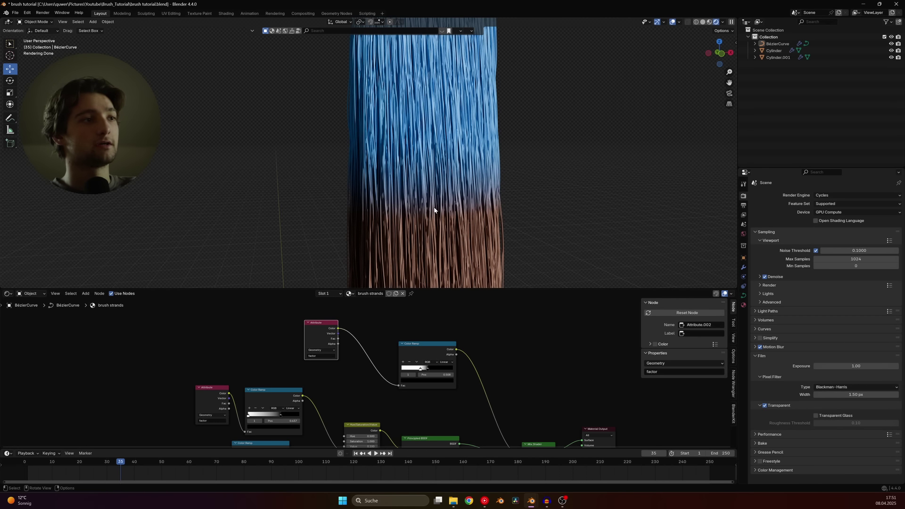
{"action": "middle_click_drag", "start_coordinate": [436, 323], "coordinate": [483, 292]}
{"action": "scroll", "coordinate": [278, 362], "scroll_direction": "up", "scroll_amount": 4}
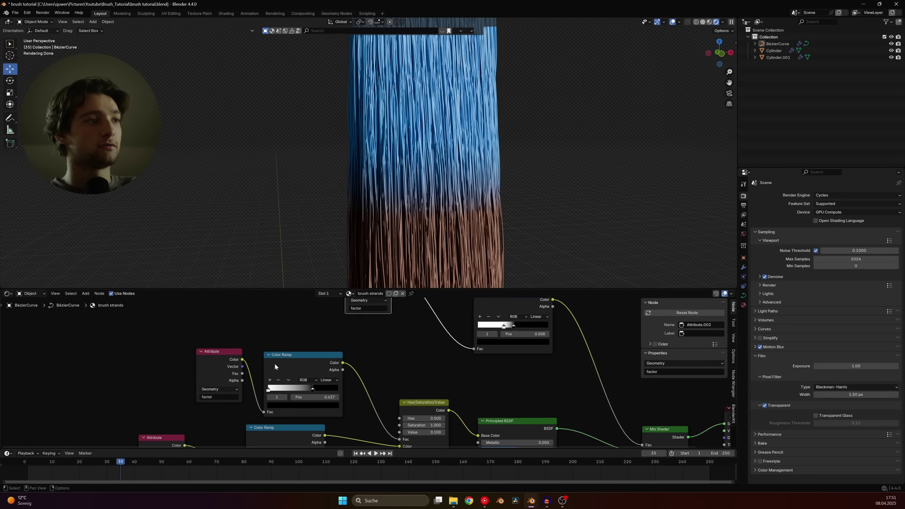
{"action": "middle_click_drag", "start_coordinate": [274, 362], "coordinate": [323, 321]}
{"action": "scroll", "coordinate": [240, 362], "scroll_direction": "down", "scroll_amount": 3}
{"action": "scroll", "coordinate": [233, 404], "scroll_direction": "up", "scroll_amount": 2}
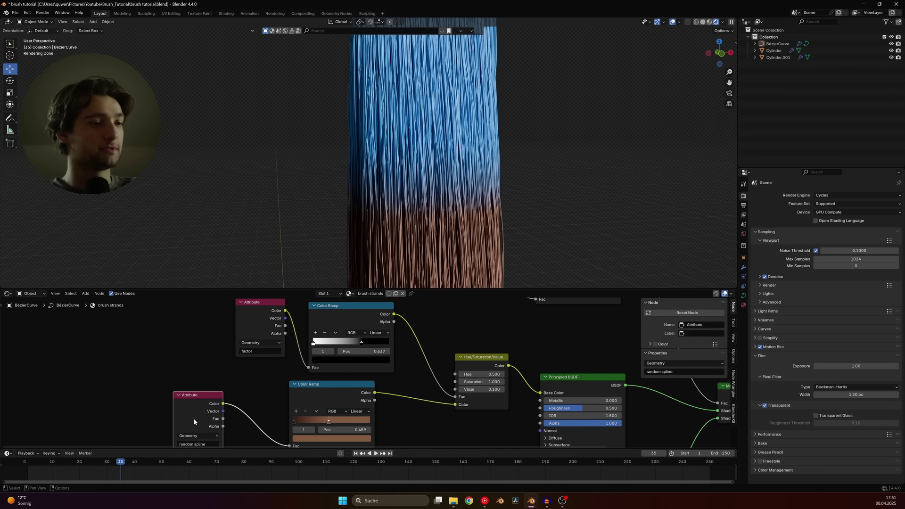
{"action": "key", "text": "shift+d"}
{"action": "left_click", "coordinate": [405, 332]}
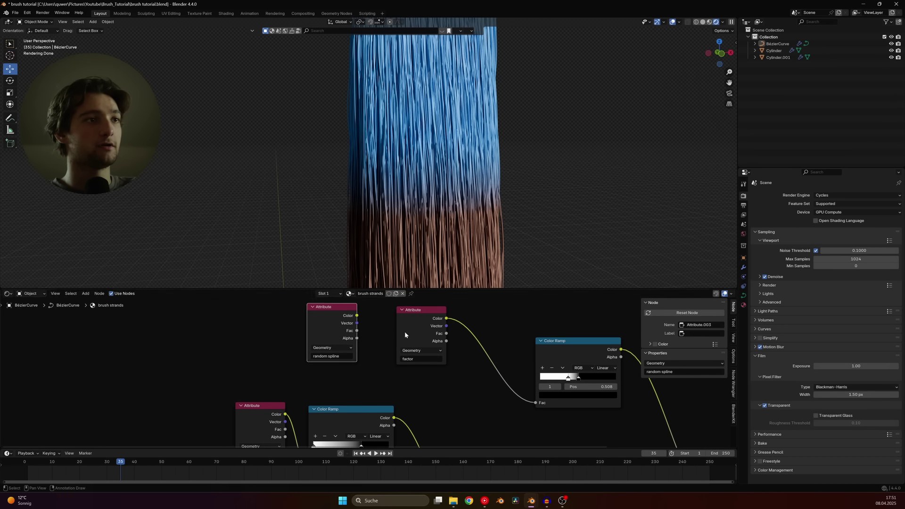
- Insert a Math node set to Add before the upper ramp, summing the factor and random spline attributes, and save
{"action": "key", "text": "shift+a"}
{"action": "type", "text": "math"}
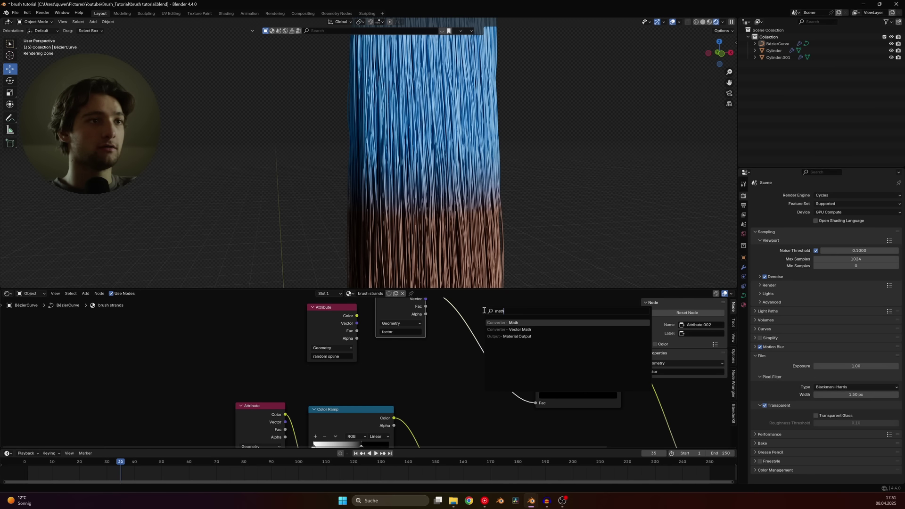
{"action": "key", "text": "Return"}
{"action": "left_click", "coordinate": [479, 351]}
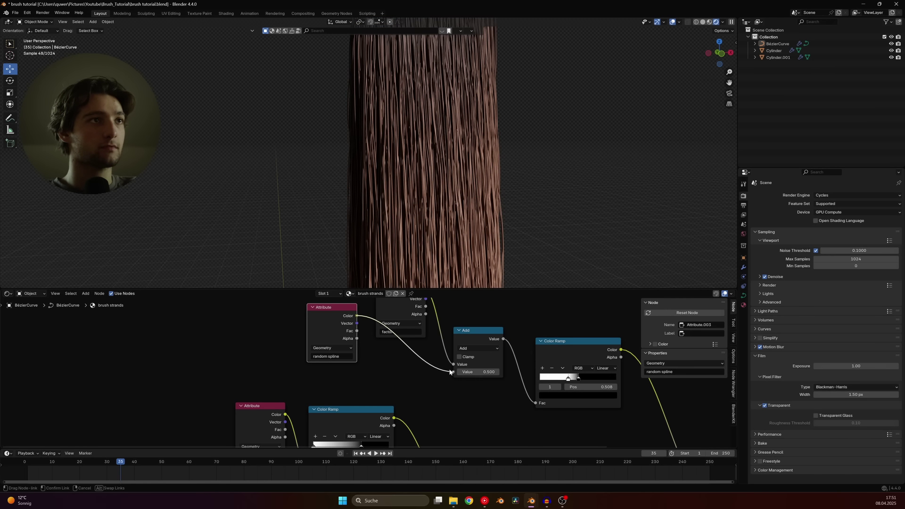
{"action": "left_click_drag", "start_coordinate": [339, 317], "coordinate": [395, 350]}
{"action": "scroll", "coordinate": [415, 171], "scroll_direction": "down", "scroll_amount": 5}
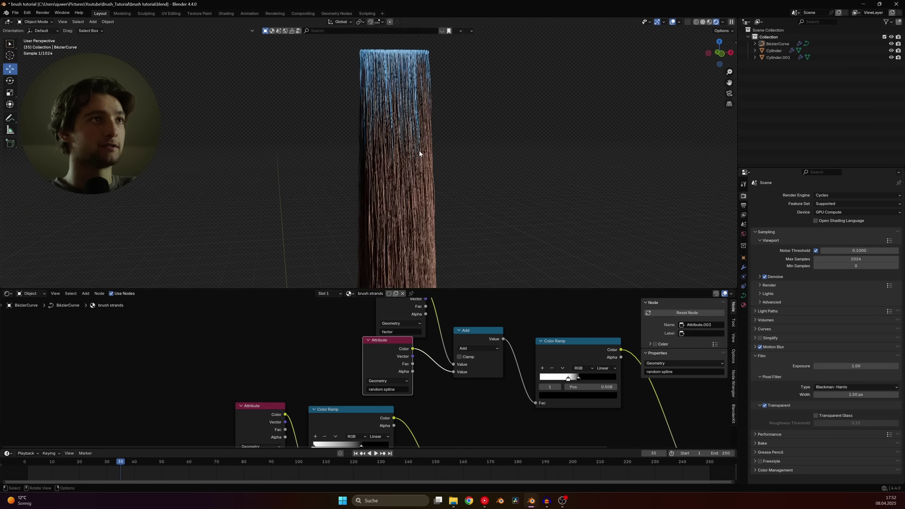
{"action": "key", "text": "ctrl+s"}
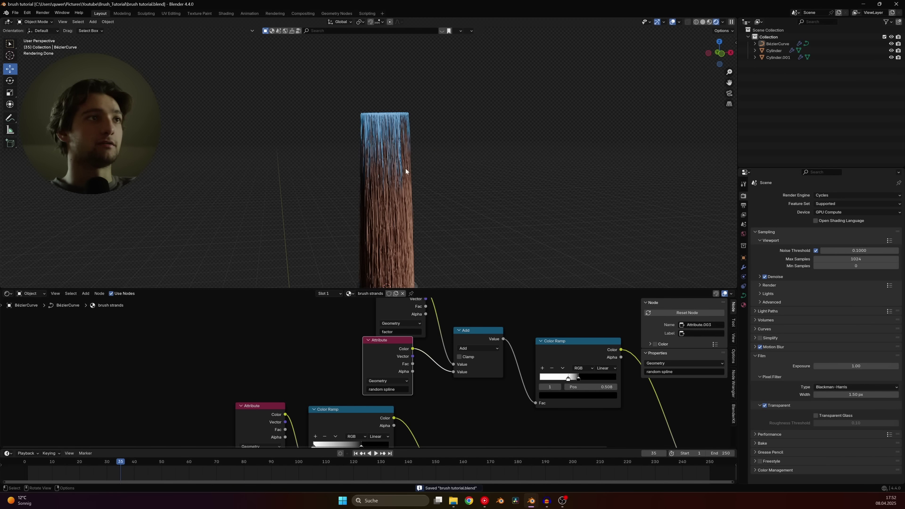
- Spread out the factor Attribute, random spline Attribute and Add node to leave space between them
{"action": "middle_click_drag", "start_coordinate": [456, 419], "coordinate": [496, 452]}
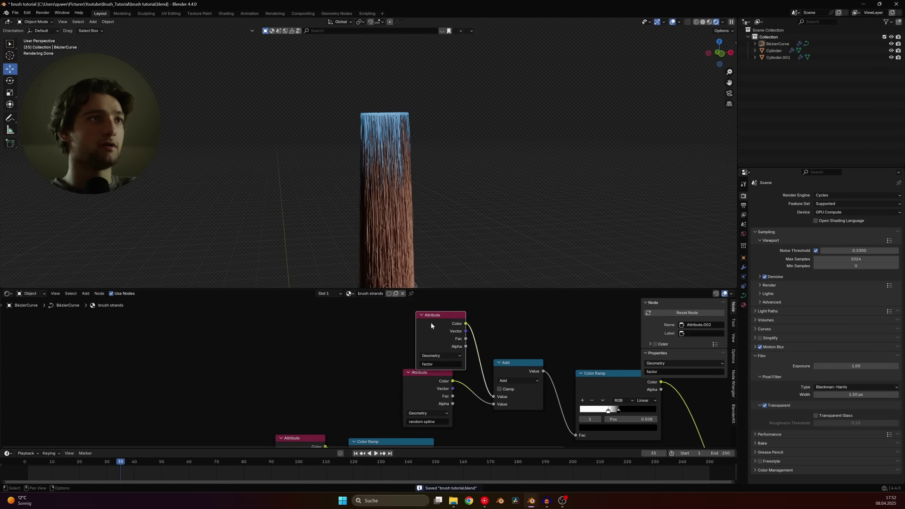
{"action": "left_click_drag", "start_coordinate": [430, 322], "coordinate": [394, 303]}
{"action": "left_click", "coordinate": [421, 382]}
{"action": "left_click_drag", "start_coordinate": [420, 382], "coordinate": [380, 368]}
{"action": "left_click_drag", "start_coordinate": [517, 370], "coordinate": [523, 347]}
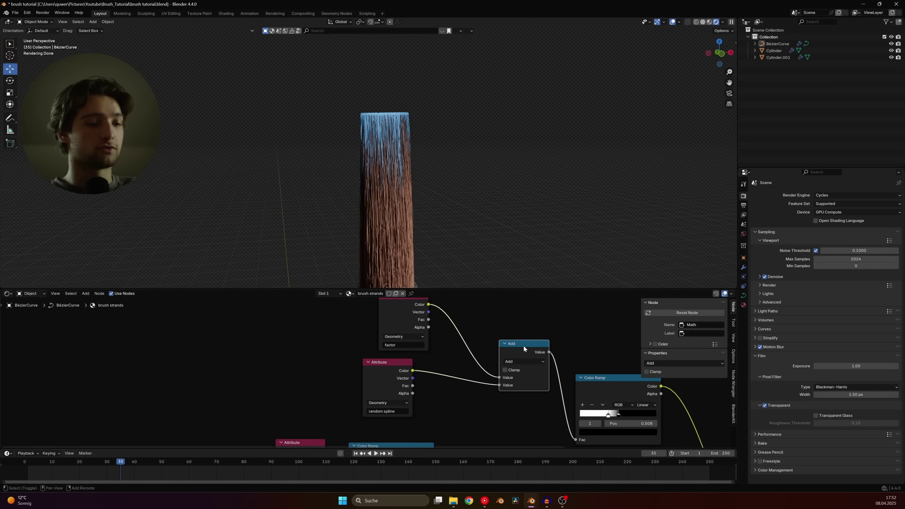
- Insert a duplicated Math node after the random spline Attribute, set it to Multiply, and lower its value to about 0.1
{"action": "key", "text": "shift+d"}
{"action": "left_click", "coordinate": [440, 369]}
{"action": "left_click_drag", "start_coordinate": [440, 371], "coordinate": [450, 371]}
{"action": "left_click", "coordinate": [444, 383]}
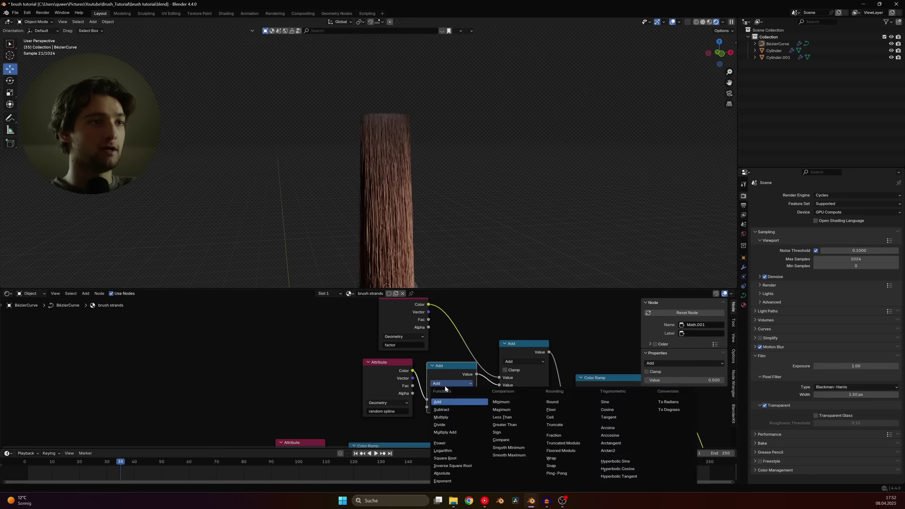
{"action": "left_click", "coordinate": [451, 418]}
{"action": "scroll", "coordinate": [474, 370], "scroll_direction": "up", "scroll_amount": 2}
{"action": "middle_click_drag", "start_coordinate": [474, 370], "coordinate": [472, 347]}
{"action": "mouse_move", "coordinate": [457, 390]}
{"action": "left_mouse_down"}
{"action": "mouse_move", "coordinate": [430, 390]}
{"action": "mouse_move", "coordinate": [440, 390]}
{"action": "left_mouse_up"}
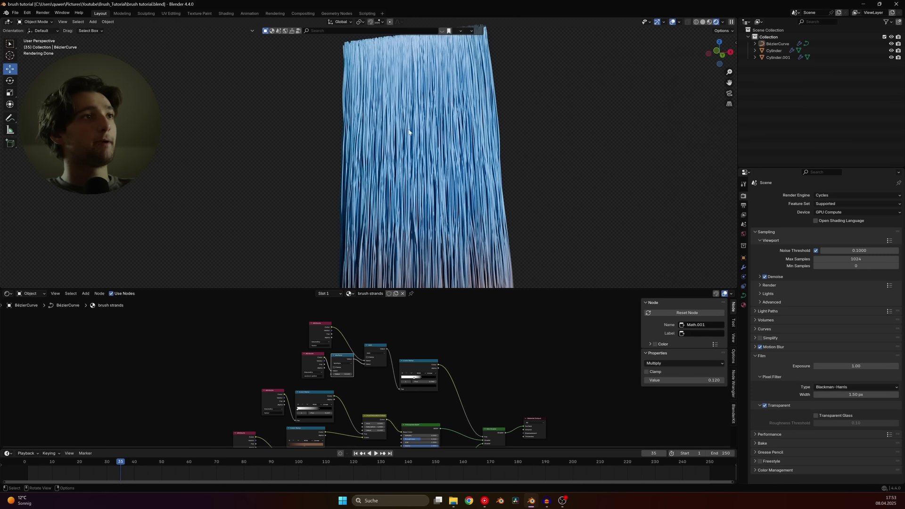
{"action": "scroll", "coordinate": [394, 157], "scroll_direction": "down", "scroll_amount": 4}
{"action": "middle_click_drag", "start_coordinate": [386, 163], "coordinate": [408, 178]}
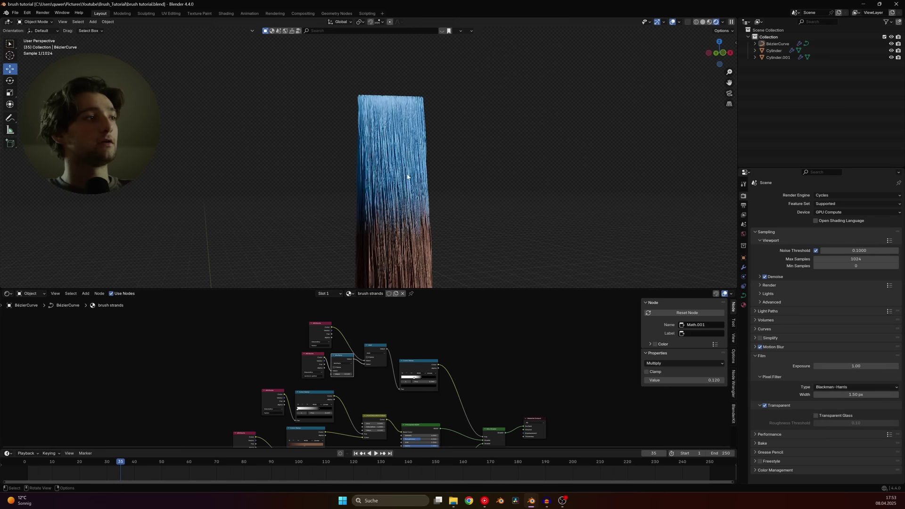
- Replace the Shader Editor with the Geometry Node Editor and switch the viewport to solid shading
{"action": "left_click", "coordinate": [9, 296]}
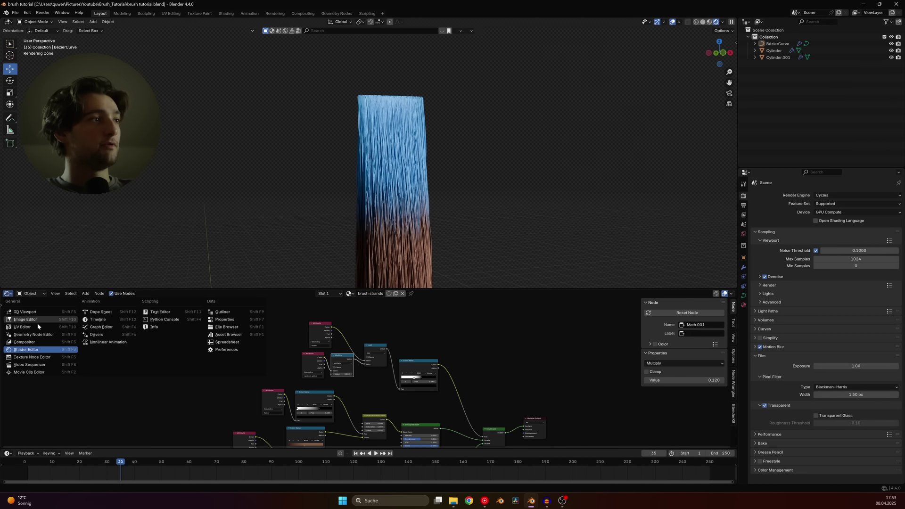
{"action": "left_click", "coordinate": [28, 341]}
{"action": "scroll", "coordinate": [275, 350], "scroll_direction": "up", "scroll_amount": 2}
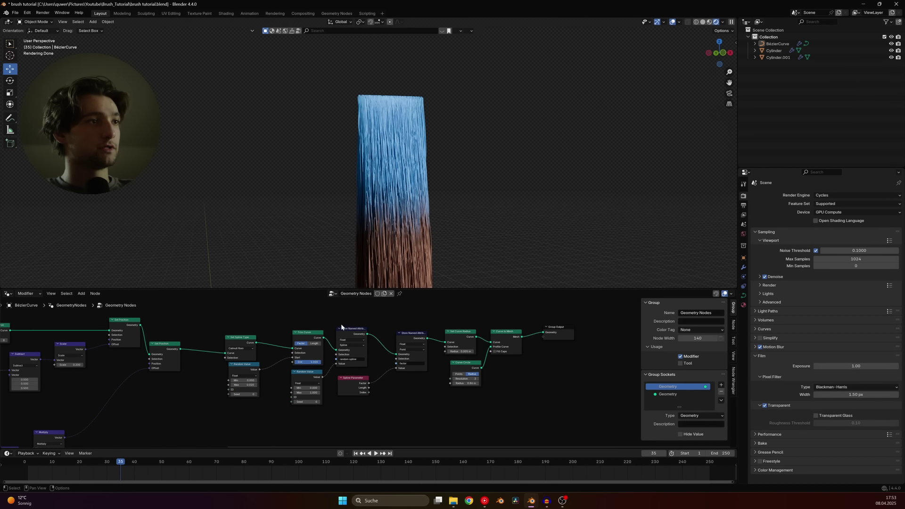
{"action": "key", "text": "ctrl+s"}
{"action": "left_click", "coordinate": [702, 21]}
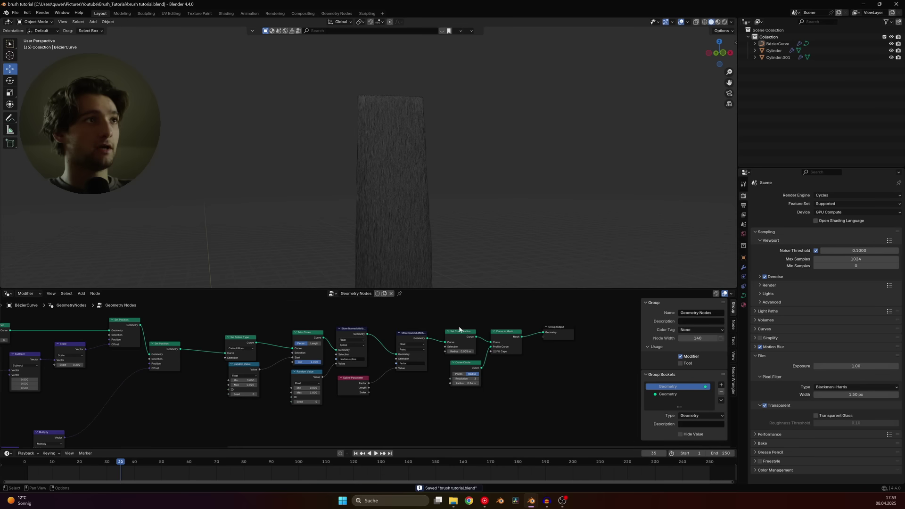
- Duplicate the Trim Curve node above the original and connect Set Spline Type's Curve output to the copy
{"action": "scroll", "coordinate": [343, 387], "scroll_direction": "up", "scroll_amount": 3}
{"action": "middle_click_drag", "start_coordinate": [345, 387], "coordinate": [355, 363]}
{"action": "key", "text": "shift+d"}
{"action": "left_click", "coordinate": [352, 303]}
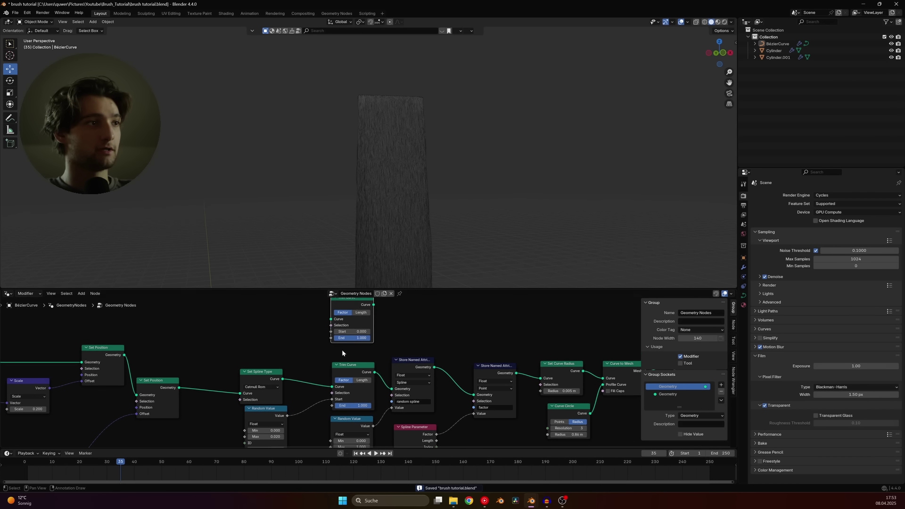
{"action": "left_click", "coordinate": [268, 376], "text": "ctrl+shift"}
{"action": "key", "text": "x"}
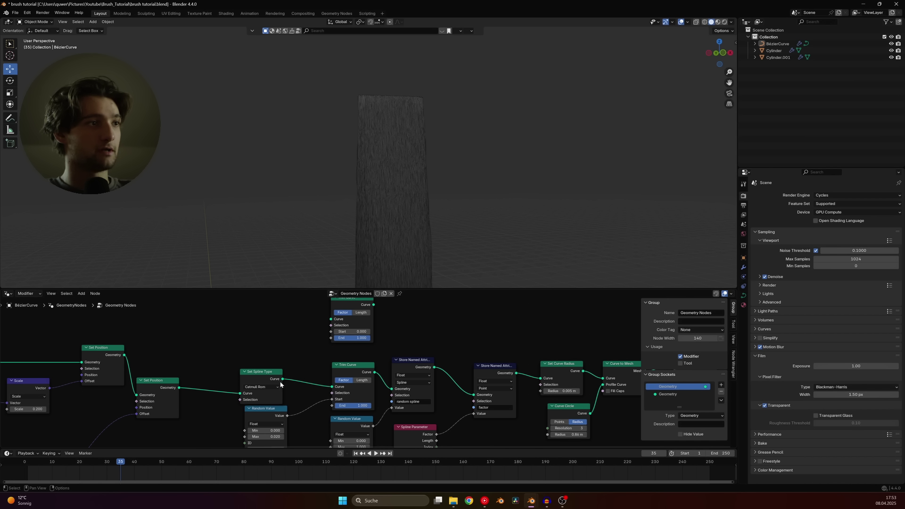
{"action": "left_click_drag", "start_coordinate": [282, 379], "coordinate": [330, 318]}
- Preview the duplicated Trim Curve in a Viewer and lower its End to about 0.4
{"action": "scroll", "coordinate": [330, 319], "scroll_direction": "up", "scroll_amount": 1}
{"action": "middle_click_drag", "start_coordinate": [385, 303], "coordinate": [365, 335]}
{"action": "left_click", "coordinate": [361, 335], "text": "ctrl+shift"}
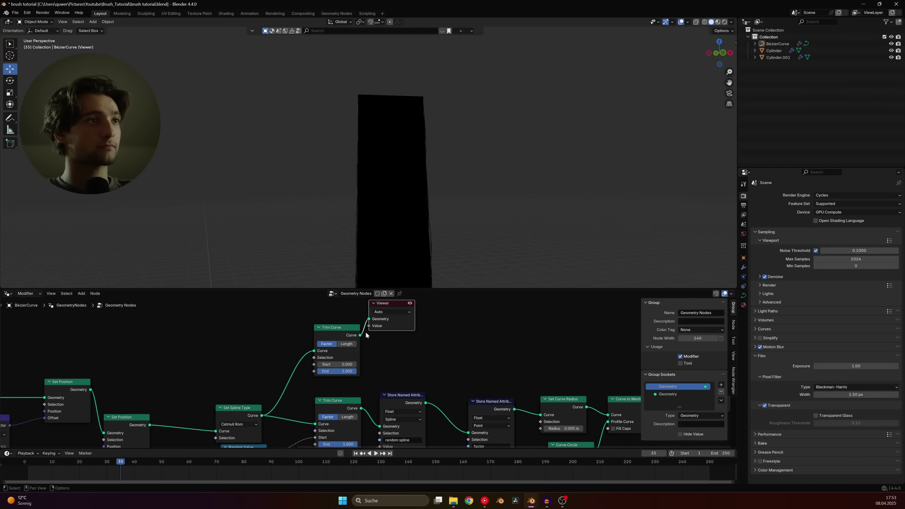
{"action": "left_click", "coordinate": [421, 229]}
{"action": "scroll", "coordinate": [362, 358], "scroll_direction": "down", "scroll_amount": 2}
{"action": "left_click_drag", "start_coordinate": [361, 359], "coordinate": [443, 339]}
{"action": "mouse_move", "coordinate": [304, 367]}
{"action": "left_mouse_down"}
{"action": "mouse_move", "coordinate": [316, 367]}
{"action": "mouse_move", "coordinate": [308, 373]}
{"action": "left_mouse_up"}
{"action": "right_click", "coordinate": [308, 368]}
{"action": "left_click_drag", "start_coordinate": [313, 335], "coordinate": [311, 313]}
- Insert a Convex Hull node between the duplicated Trim Curve and the Viewer
{"action": "key", "text": "shift+a"}
{"action": "left_click", "coordinate": [362, 315]}
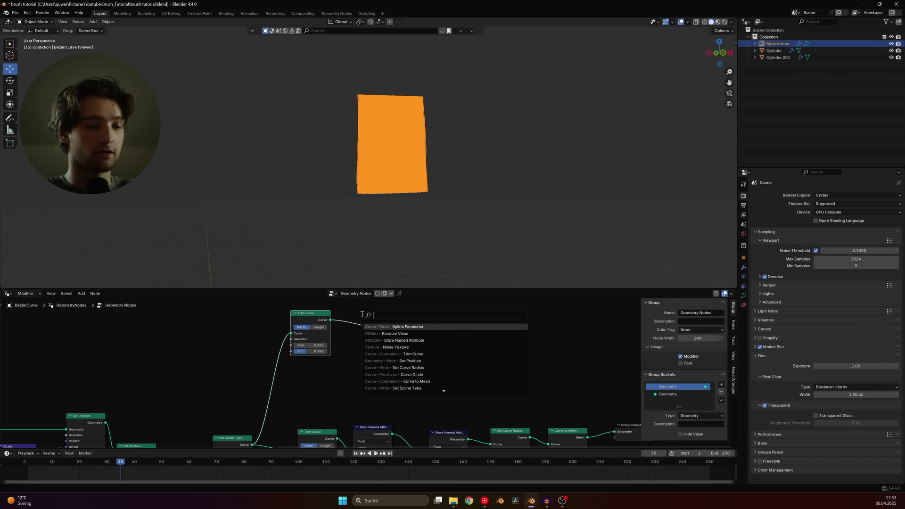
{"action": "type", "text": "convex"}
{"action": "key", "text": "Return"}
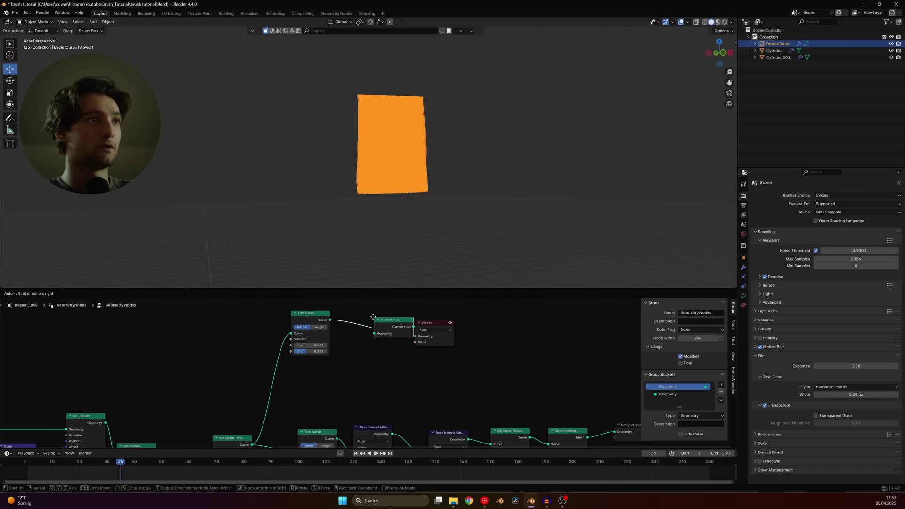
{"action": "left_click", "coordinate": [363, 315]}
- Inspect the convex hull around the bristles, save the file, and delete the Viewer node
{"action": "middle_click_drag", "start_coordinate": [406, 174], "coordinate": [419, 185]}
{"action": "key", "text": "alt+a"}
{"action": "key", "text": "ctrl+s"}
{"action": "middle_click_drag", "start_coordinate": [416, 136], "coordinate": [469, 136]}
{"action": "scroll", "coordinate": [387, 150], "scroll_direction": "down", "scroll_amount": 3}
{"action": "left_click", "coordinate": [433, 324]}
{"action": "key", "text": "x"}
- Add a Join Geometry node between Curve to Mesh and Group Output
{"action": "scroll", "coordinate": [511, 350], "scroll_direction": "down", "scroll_amount": 1}
{"action": "middle_click_drag", "start_coordinate": [510, 350], "coordinate": [452, 337]}
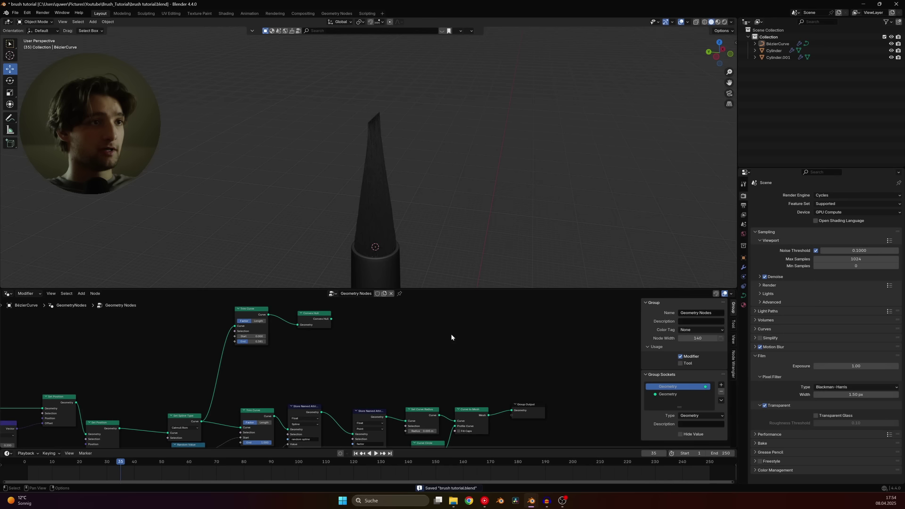
{"action": "key", "text": "shift+a"}
{"action": "type", "text": "h"}
{"action": "key", "text": "BackSpace"}
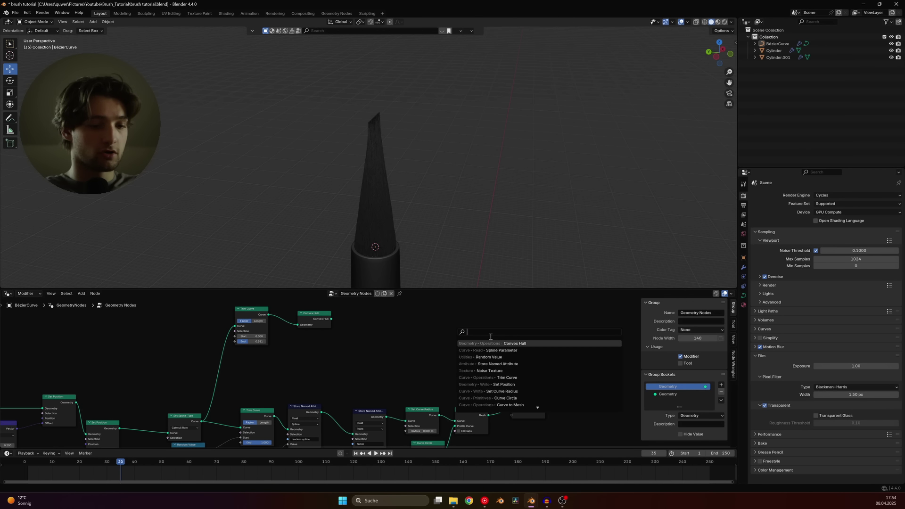
{"action": "type", "text": "j"}
{"action": "key", "text": "Return"}
{"action": "left_click", "coordinate": [500, 406]}
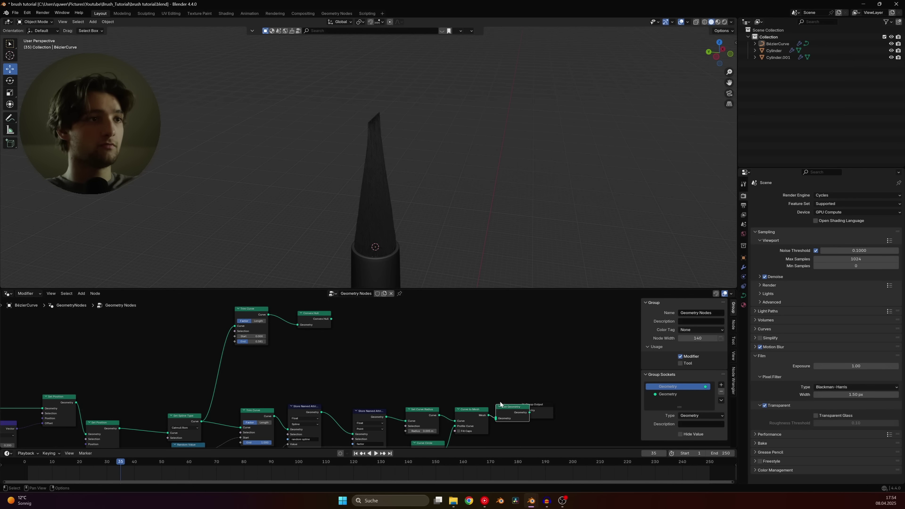
- Connect the Convex Hull output to the Join Geometry node and save the file
{"action": "scroll", "coordinate": [489, 349], "scroll_direction": "up", "scroll_amount": 3}
{"action": "middle_click_drag", "start_coordinate": [499, 387], "coordinate": [511, 373]}
{"action": "middle_click_drag", "start_coordinate": [306, 325], "coordinate": [307, 382]}
{"action": "left_click_drag", "start_coordinate": [329, 342], "coordinate": [560, 363]}
{"action": "key", "text": "ctrl+s"}
{"action": "middle_click_drag", "start_coordinate": [377, 325], "coordinate": [401, 357]}
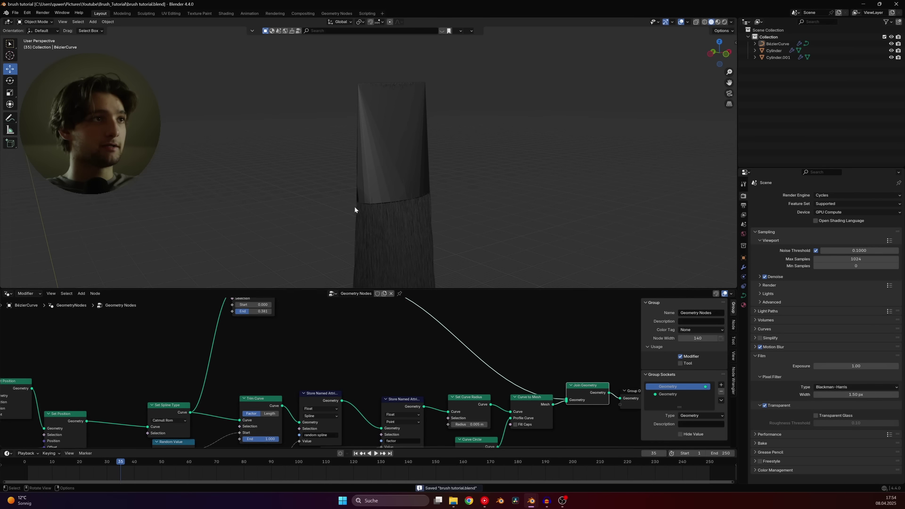
- Insert a Subdivision Surface node between Convex Hull and Join Geometry
{"action": "middle_click_drag", "start_coordinate": [377, 308], "coordinate": [440, 368]}
{"action": "scroll", "coordinate": [370, 359], "scroll_direction": "up", "scroll_amount": 4}
{"action": "key", "text": "shift+a"}
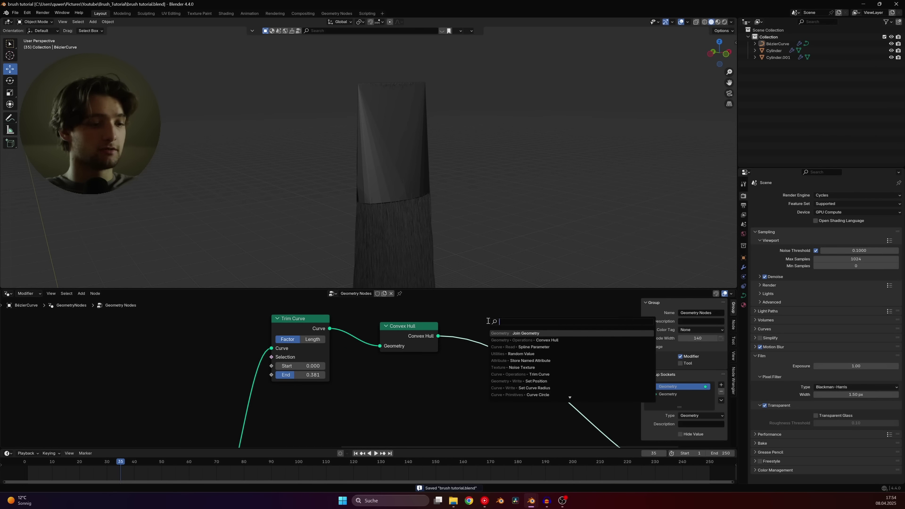
{"action": "type", "text": "sub"}
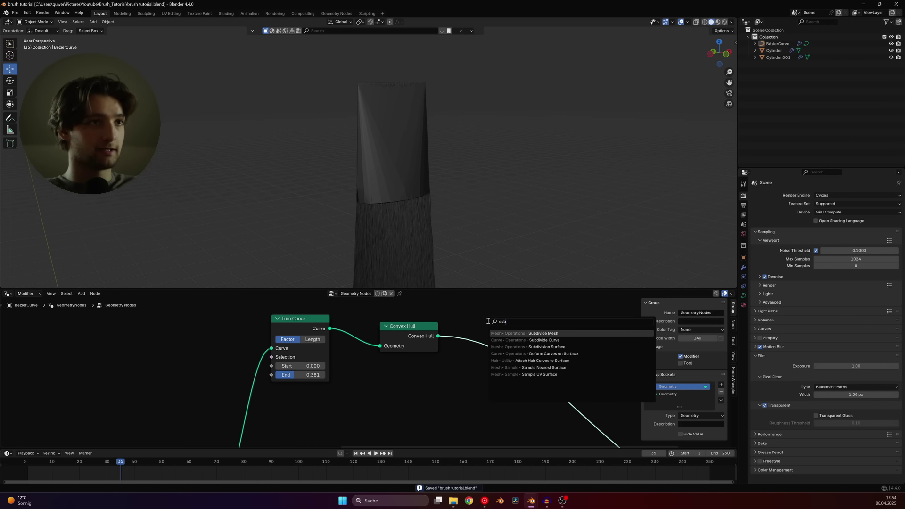
{"action": "left_click", "coordinate": [559, 347]}
{"action": "left_click", "coordinate": [467, 350]}
- Preview the Subdivision Surface output in a Viewer, set its Level to 2, and delete the Viewer
{"action": "middle_click_drag", "start_coordinate": [495, 384], "coordinate": [457, 338]}
{"action": "scroll", "coordinate": [457, 338], "scroll_direction": "up", "scroll_amount": 2}
{"action": "left_click", "coordinate": [479, 312], "text": "ctrl+shift"}
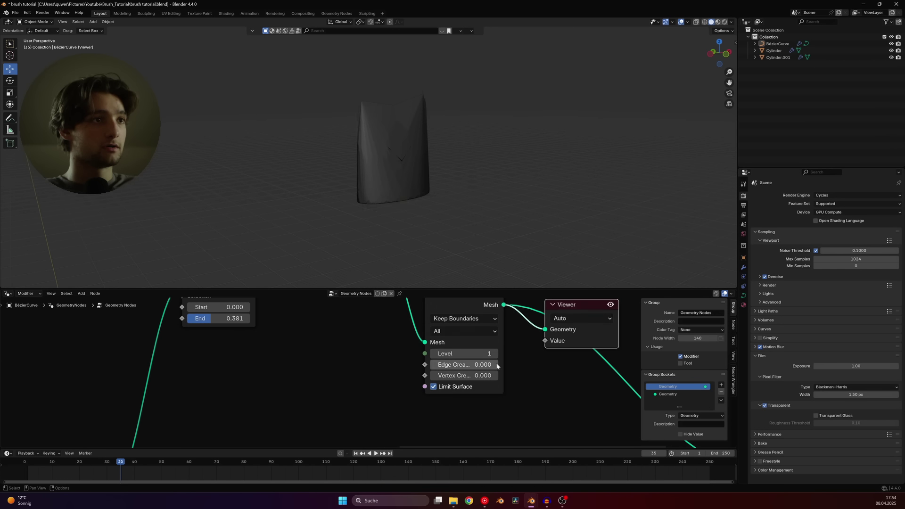
{"action": "left_click", "coordinate": [496, 354]}
{"action": "middle_click_drag", "start_coordinate": [525, 176], "coordinate": [493, 184]}
{"action": "scroll", "coordinate": [514, 353], "scroll_direction": "down", "scroll_amount": 2}
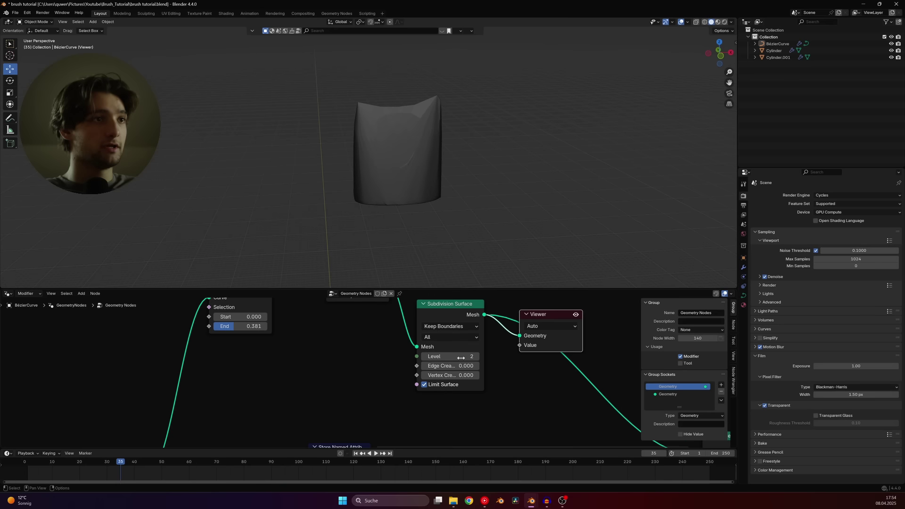
{"action": "key", "text": "ctrl+x"}
{"action": "scroll", "coordinate": [420, 375], "scroll_direction": "down", "scroll_amount": 1}
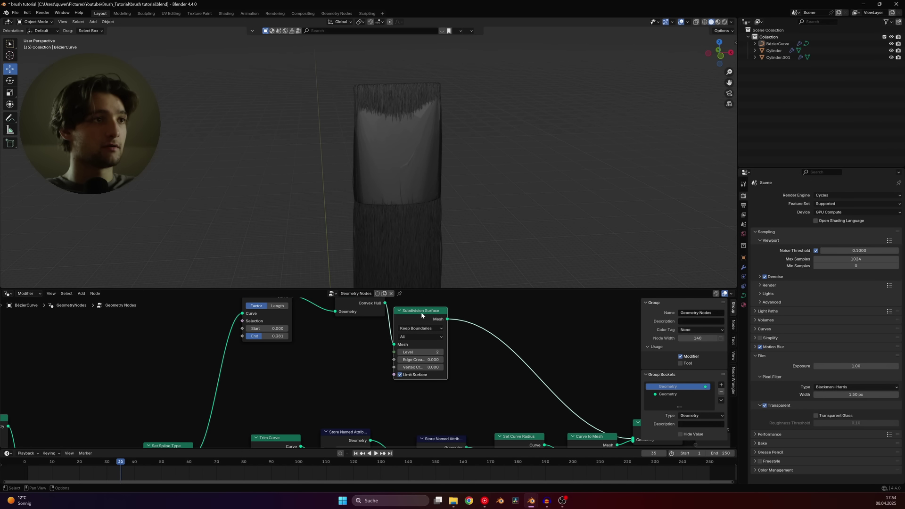
- Insert a Set Position node between Subdivision Surface and Join Geometry
{"action": "left_click_drag", "start_coordinate": [421, 315], "coordinate": [423, 301]}
{"action": "key", "text": "shift+a"}
{"action": "type", "text": "set"}
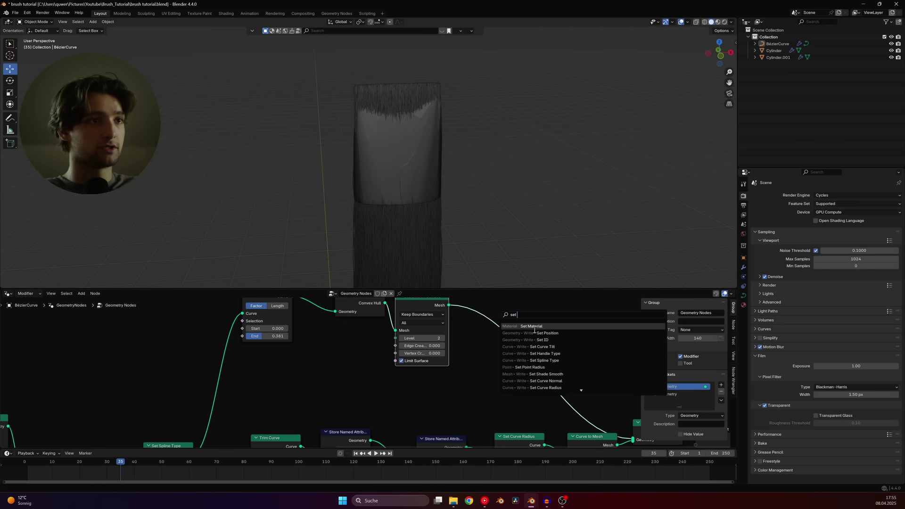
{"action": "left_click", "coordinate": [536, 332]}
{"action": "left_click", "coordinate": [535, 332]}
- Move the convex hull node chain up, add a Noise Texture below it, and connect its Color to Set Position's Offset
{"action": "scroll", "coordinate": [368, 360], "scroll_direction": "down", "scroll_amount": 5}
{"action": "middle_click_drag", "start_coordinate": [347, 326], "coordinate": [343, 359]}
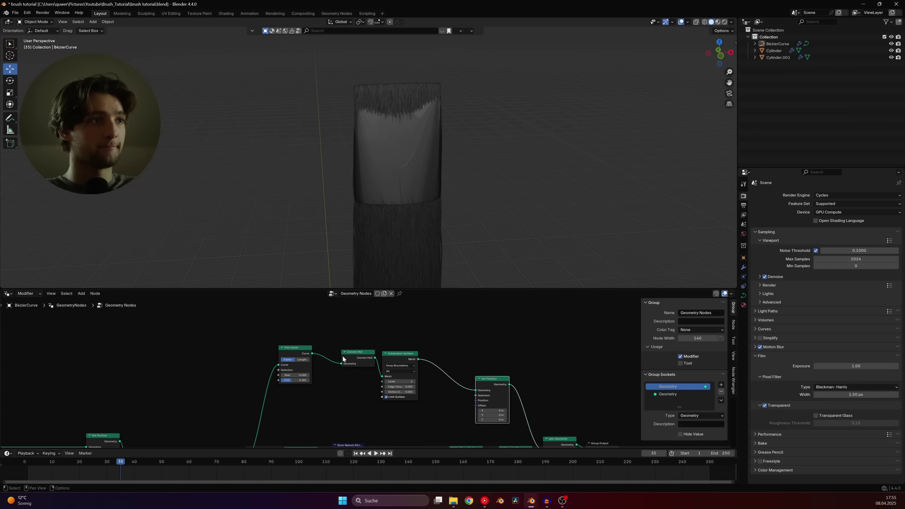
{"action": "left_click_drag", "start_coordinate": [277, 323], "coordinate": [498, 319]}
{"action": "key", "text": "shift+a"}
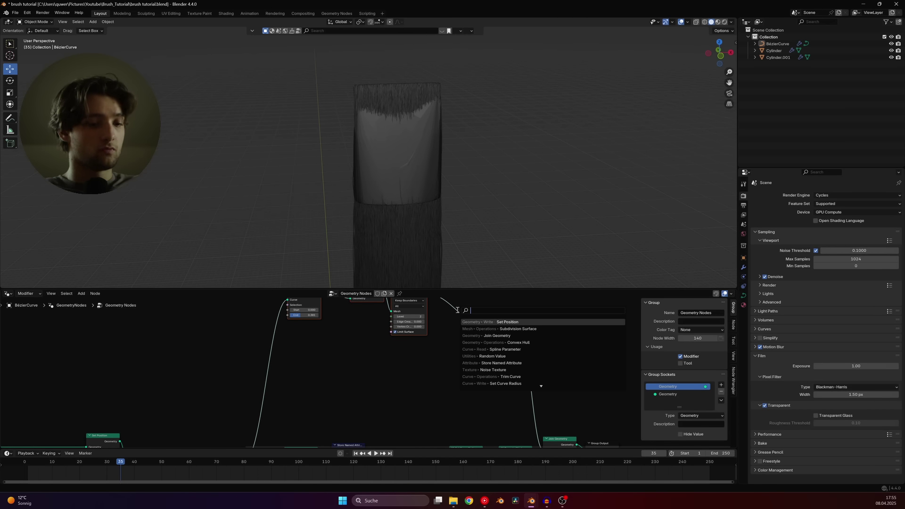
{"action": "type", "text": "noise"}
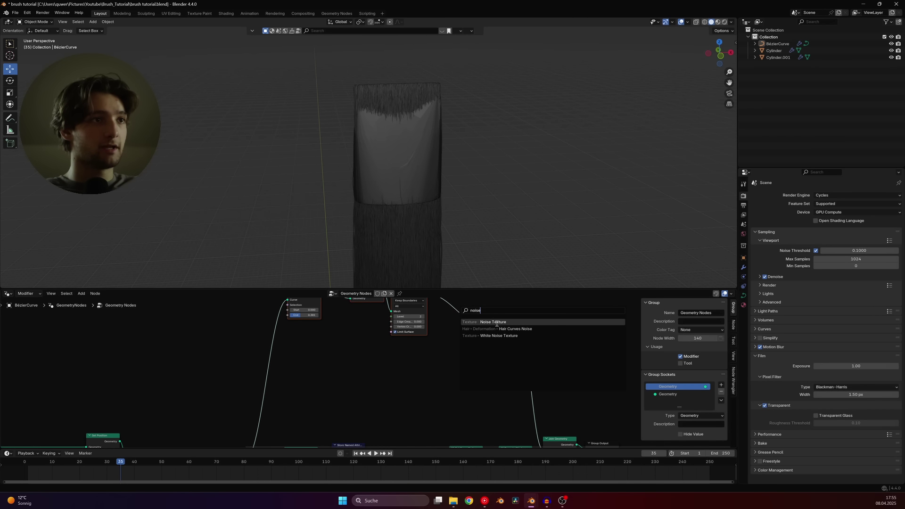
{"action": "left_click", "coordinate": [496, 322]}
{"action": "scroll", "coordinate": [447, 361], "scroll_direction": "up", "scroll_amount": 3}
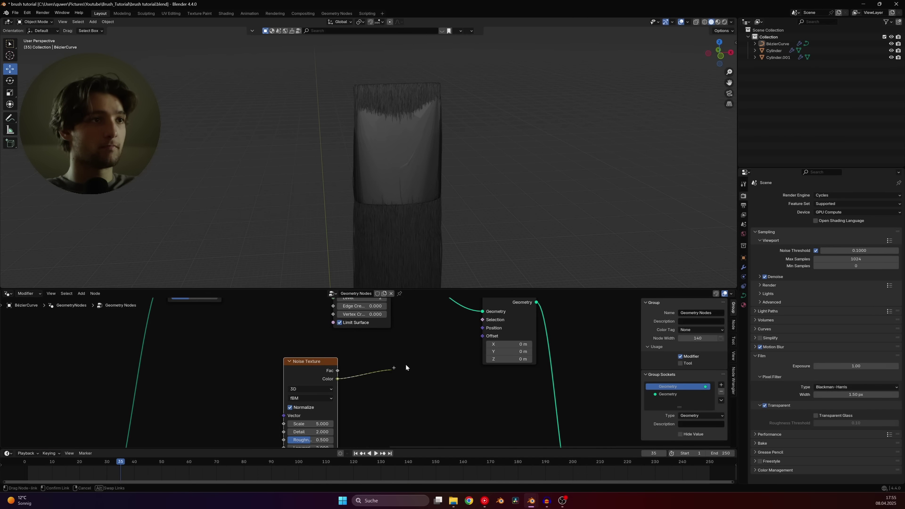
{"action": "left_click_drag", "start_coordinate": [477, 335], "coordinate": [401, 342]}
- Insert a Vector Math node between Noise Texture and Set Position, set to Subtract with 0.5 on all three axes
{"action": "scroll", "coordinate": [394, 353], "scroll_direction": "down", "scroll_amount": 1}
{"action": "type", "text": "math"}
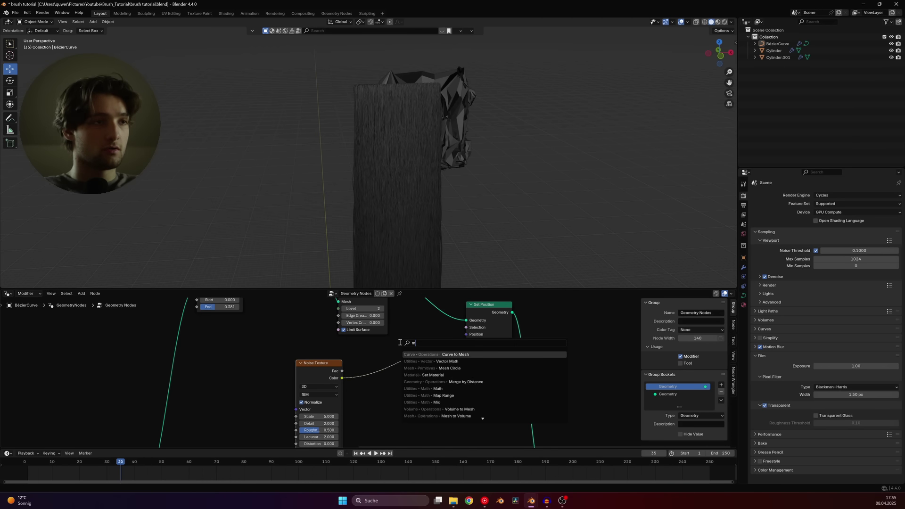
{"action": "left_click", "coordinate": [447, 361]}
{"action": "left_click", "coordinate": [386, 370]}
{"action": "left_click", "coordinate": [384, 395]}
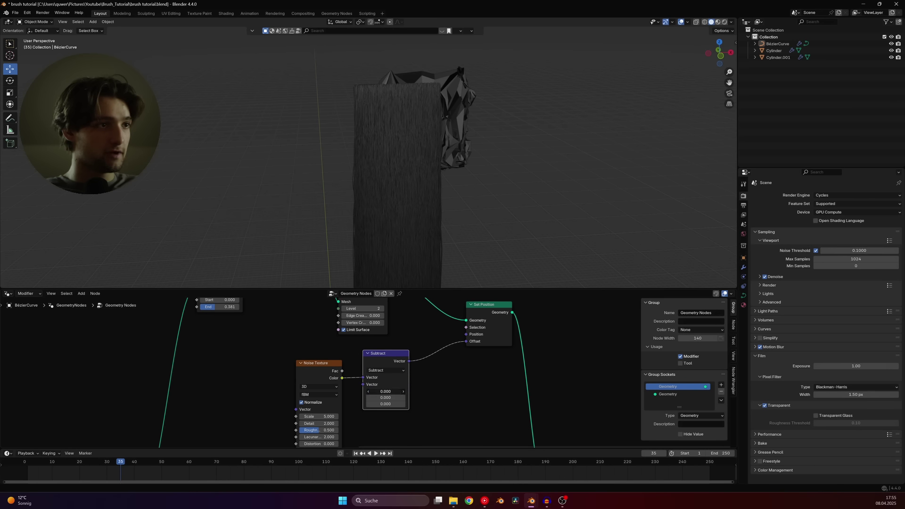
{"action": "left_click", "coordinate": [389, 391]}
{"action": "type", "text": "0.5"}
{"action": "key", "text": "Return"}
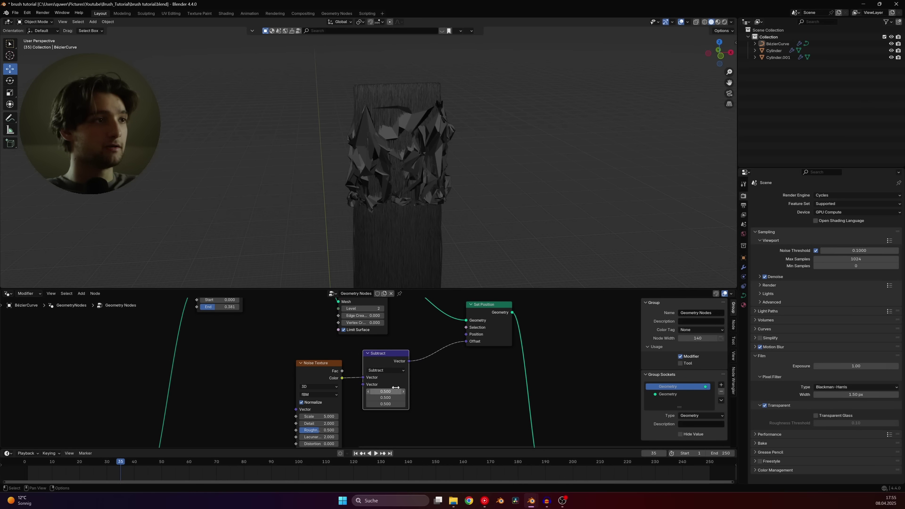
- Duplicate the Subtract node before Set Position, switch the copy to Scale, and set its Scale to 0.1
{"action": "left_click_drag", "start_coordinate": [313, 369], "coordinate": [267, 361]}
{"action": "left_click_drag", "start_coordinate": [389, 358], "coordinate": [360, 352]}
{"action": "key", "text": "shift+d"}
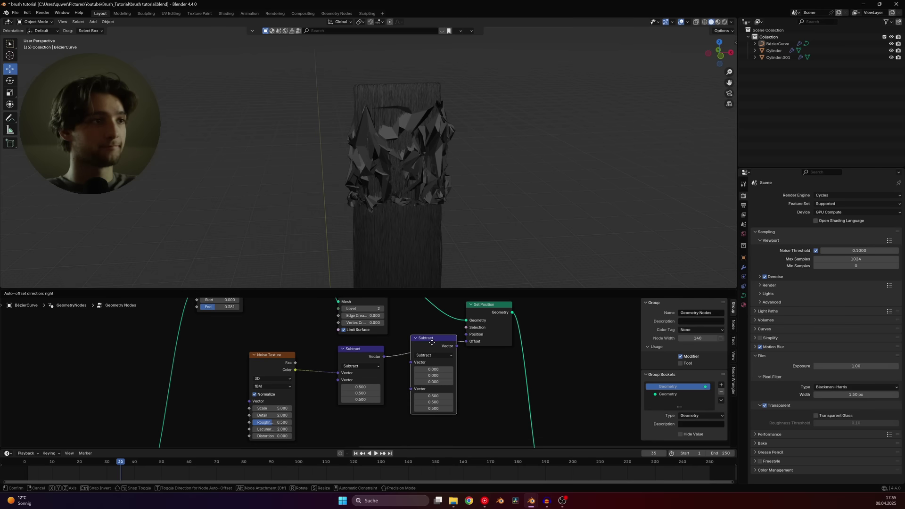
{"action": "left_click", "coordinate": [440, 361]}
{"action": "left_click", "coordinate": [438, 355]}
{"action": "left_click", "coordinate": [428, 469]}
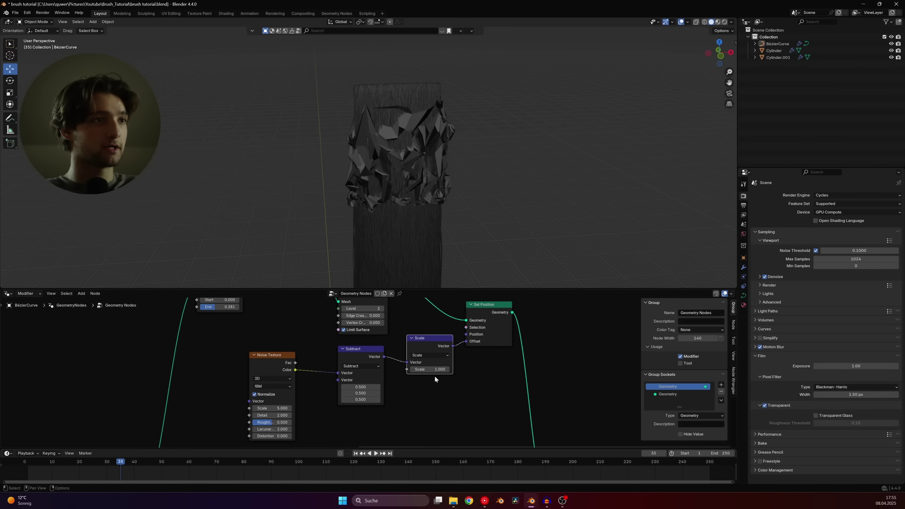
{"action": "left_click", "coordinate": [436, 370]}
{"action": "type", "text": ".1"}
{"action": "key", "text": "Return"}
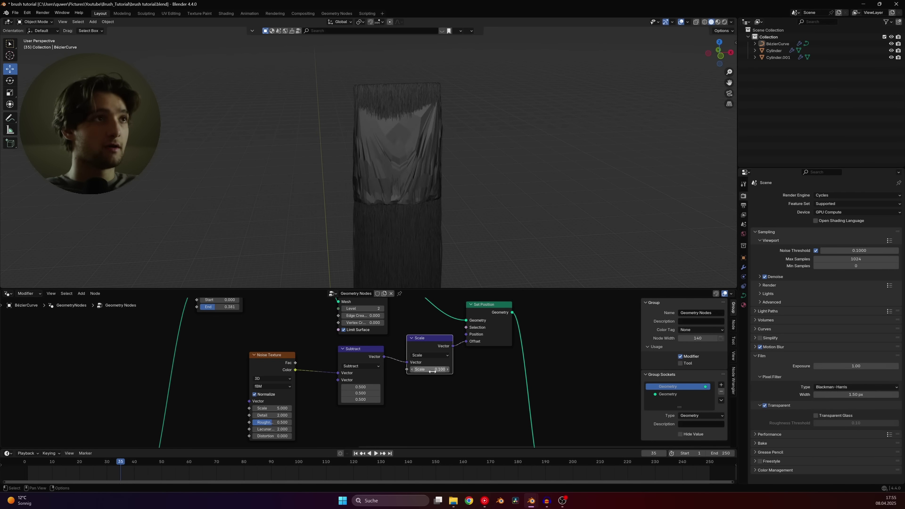
- Preview the Set Position output in a Viewer and set the Noise Texture's Scale to 1
{"action": "left_click", "coordinate": [479, 321], "text": "ctrl+shift"}
{"action": "middle_click_drag", "start_coordinate": [479, 310], "coordinate": [497, 361]}
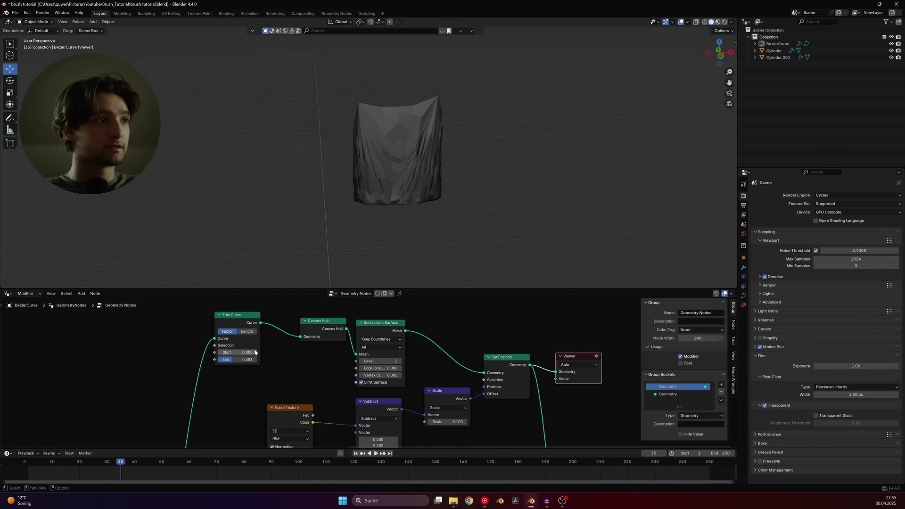
{"action": "middle_click_drag", "start_coordinate": [226, 359], "coordinate": [231, 319]}
{"action": "left_click", "coordinate": [296, 420]}
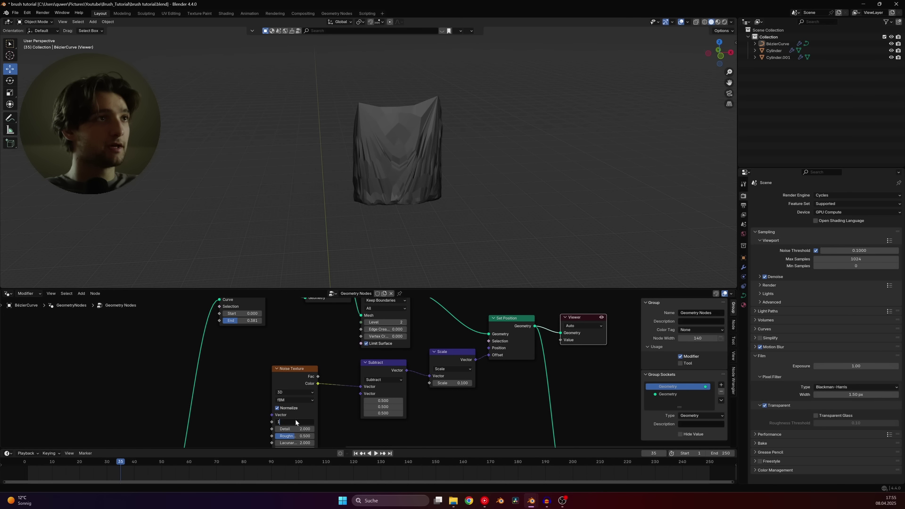
{"action": "key", "text": "Return"}
{"action": "scroll", "coordinate": [421, 405], "scroll_direction": "down", "scroll_amount": 2}
- Insert a Set Shade Smooth node after Set Position
{"action": "key", "text": "shift+a"}
{"action": "type", "text": "s"}
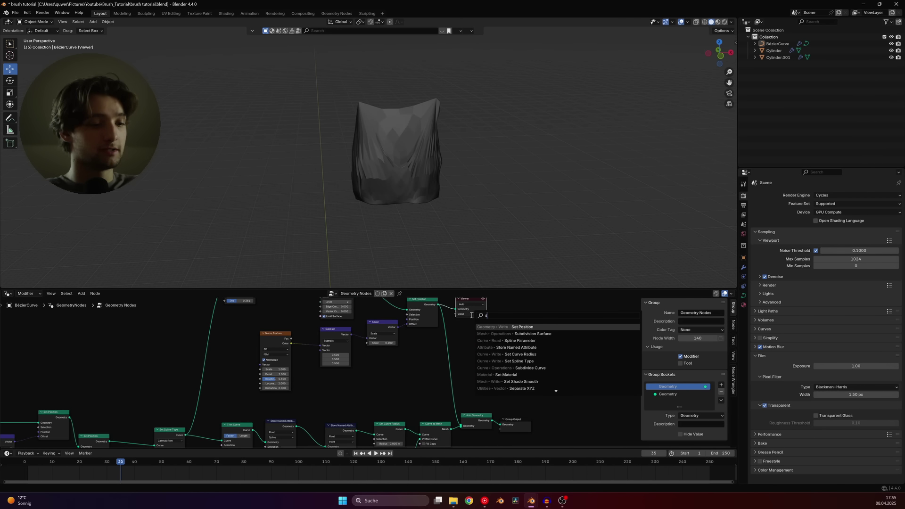
{"action": "type", "text": "et sh"}
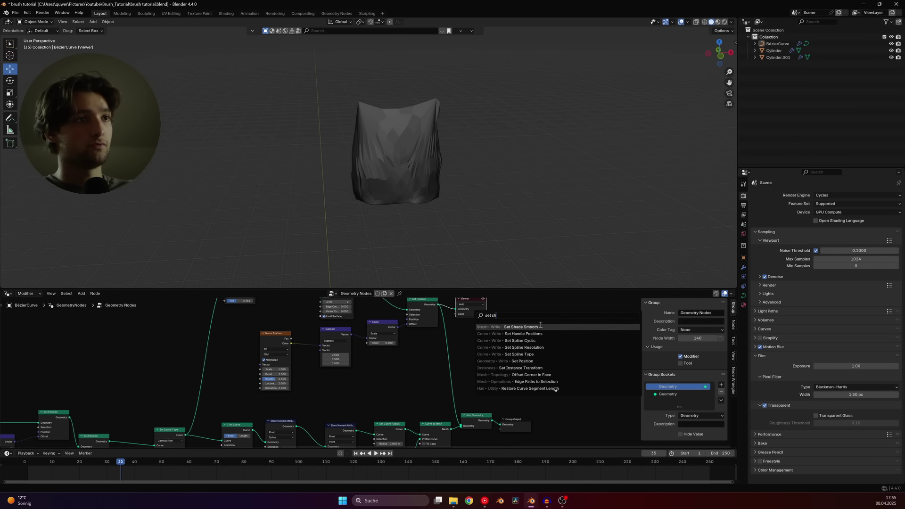
{"action": "left_click", "coordinate": [520, 326]}
{"action": "left_click", "coordinate": [461, 344]}
{"action": "scroll", "coordinate": [414, 358], "scroll_direction": "up", "scroll_amount": 2}
- Save the file and adjust the vector Scale node's Scale to about 0.24 while checking the hull against the bristles
{"action": "middle_click_drag", "start_coordinate": [405, 170], "coordinate": [434, 162]}
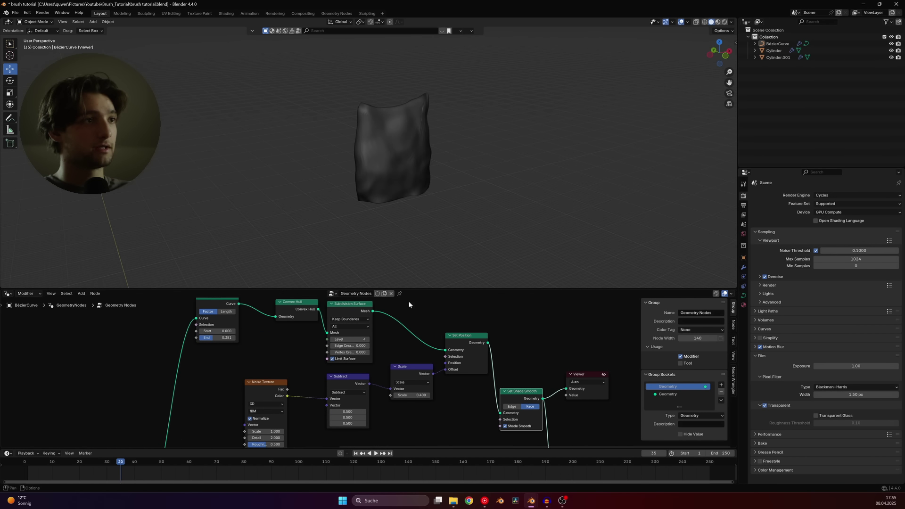
{"action": "key", "text": "ctrl+s"}
{"action": "middle_click_drag", "start_coordinate": [376, 198], "coordinate": [441, 147]}
{"action": "middle_click_drag", "start_coordinate": [432, 377], "coordinate": [425, 361]}
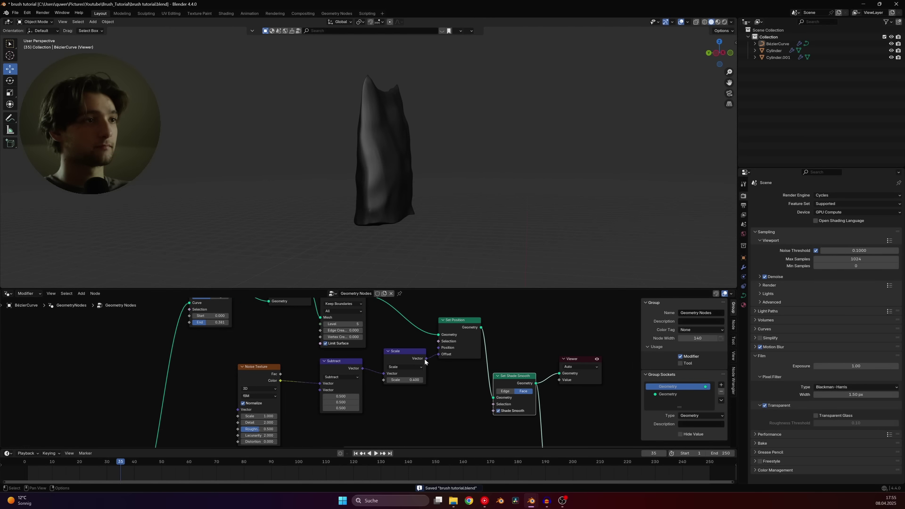
{"action": "left_click_drag", "start_coordinate": [403, 380], "coordinate": [424, 380]}
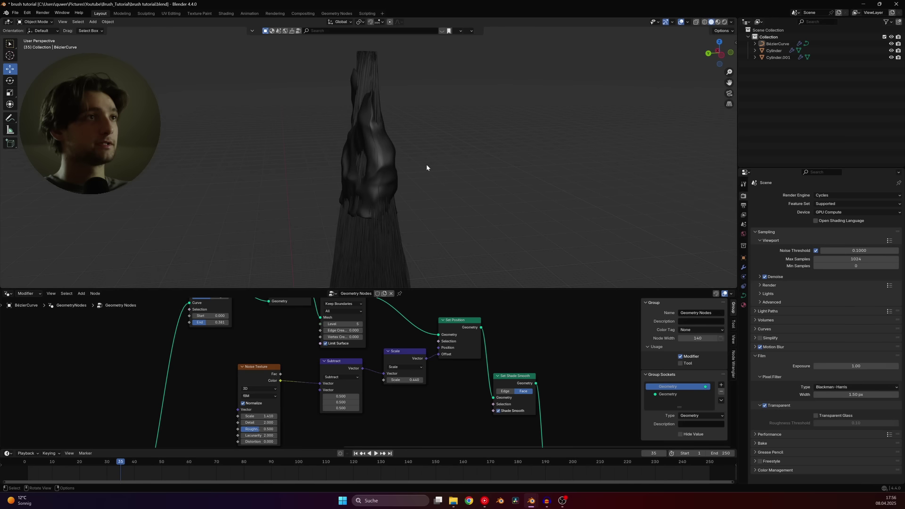
{"action": "key", "text": "ctrl+s"}
{"action": "middle_click_drag", "start_coordinate": [427, 165], "coordinate": [413, 186]}
{"action": "left_click_drag", "start_coordinate": [410, 380], "coordinate": [405, 380]}
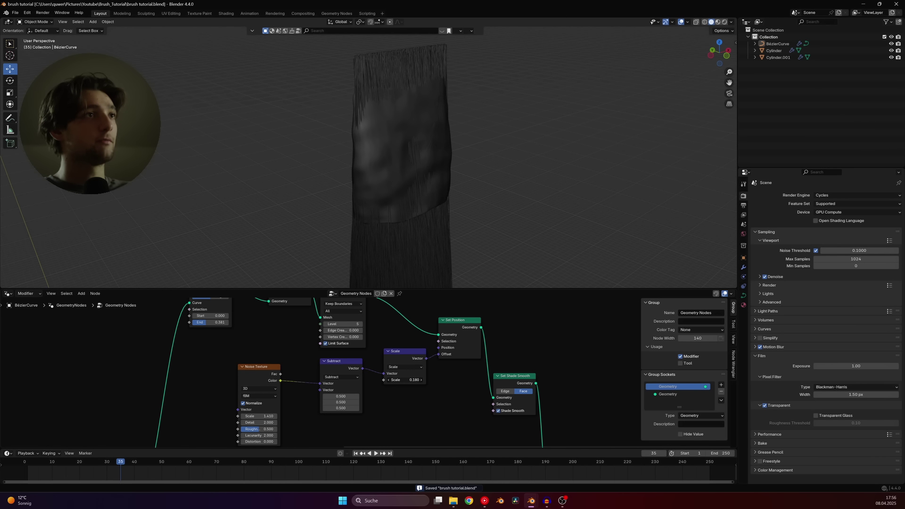
{"action": "left_click_drag", "start_coordinate": [405, 380], "coordinate": [405, 380]}
- Insert a Scale Elements node between Subdivision Surface and Set Position and adjust its Scale
{"action": "middle_click_drag", "start_coordinate": [356, 309], "coordinate": [403, 318]}
{"action": "key", "text": "shift+a"}
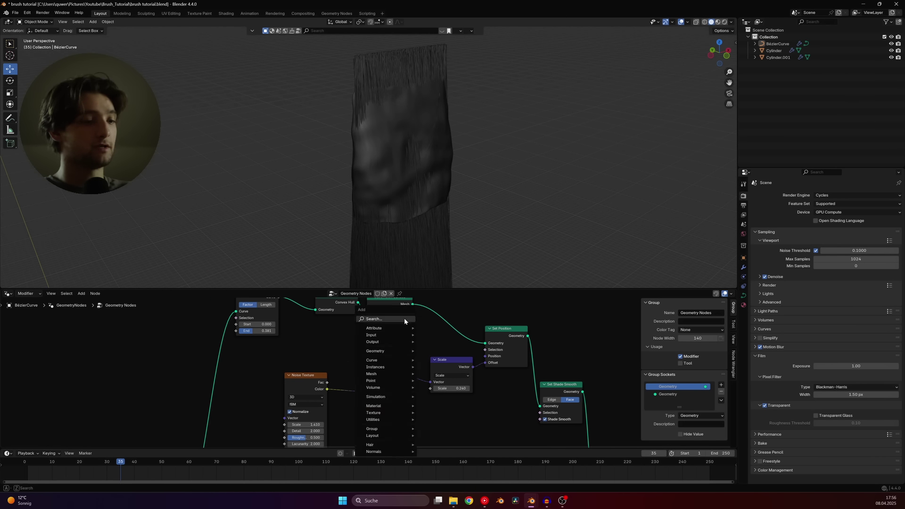
{"action": "type", "text": "scal"}
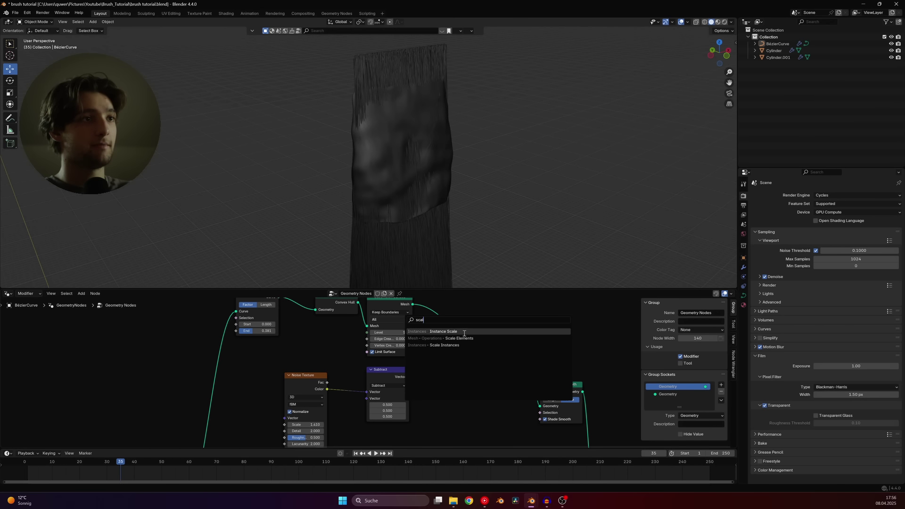
{"action": "type", "text": "e"}
{"action": "key", "text": "Return"}
{"action": "left_click", "coordinate": [434, 291]}
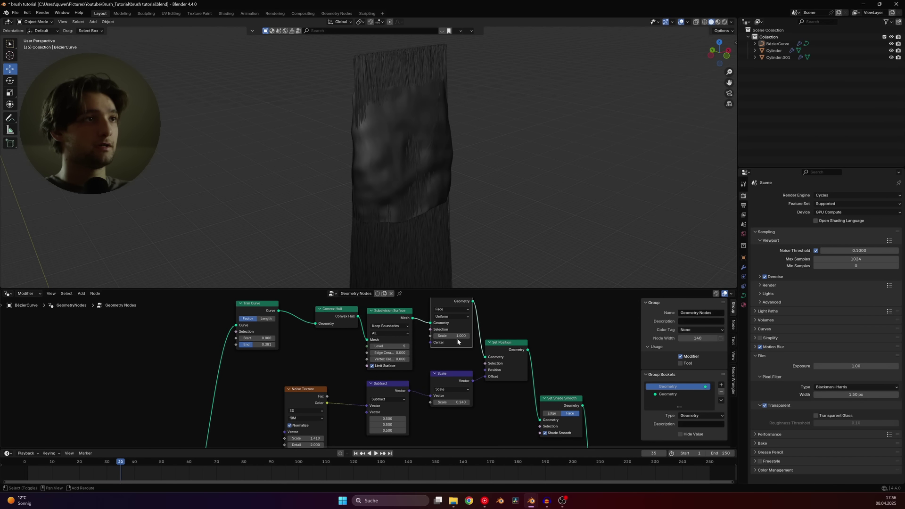
{"action": "left_click_drag", "start_coordinate": [457, 340], "coordinate": [457, 340]}
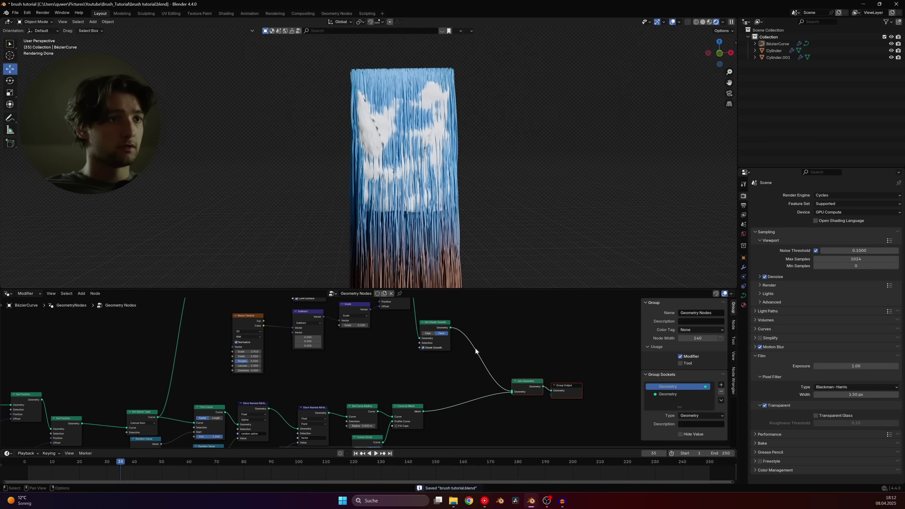
- Insert a Set Material node between Set Shade Smooth and Join Geometry, and show the curve object's material properties
{"action": "key", "text": "shift+a"}
{"action": "type", "text": "se"}
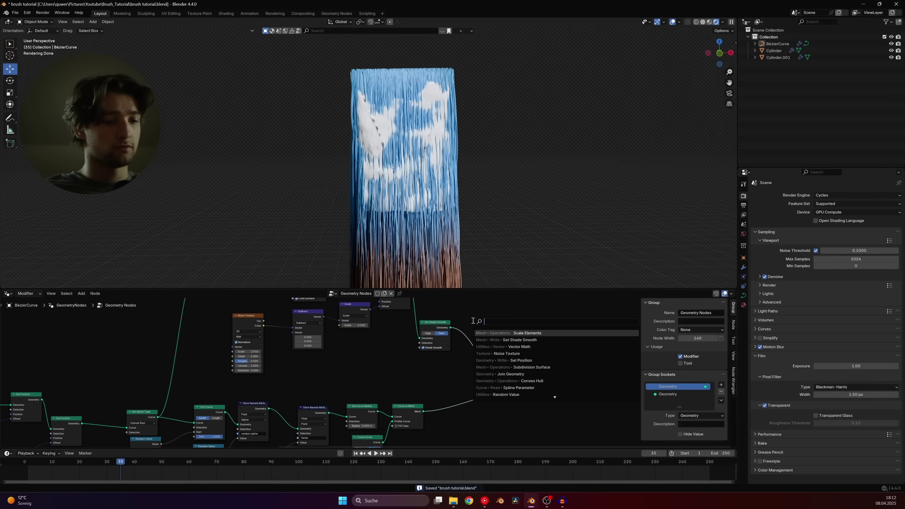
{"action": "type", "text": " m"}
{"action": "left_click", "coordinate": [521, 334]}
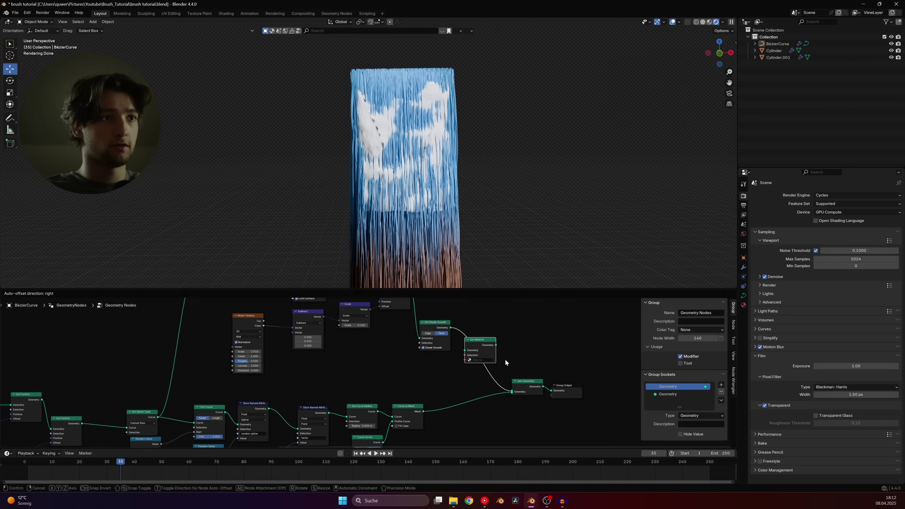
{"action": "scroll", "coordinate": [504, 358], "scroll_direction": "up", "scroll_amount": 2}
{"action": "left_click", "coordinate": [455, 356]}
{"action": "left_click", "coordinate": [743, 305]}
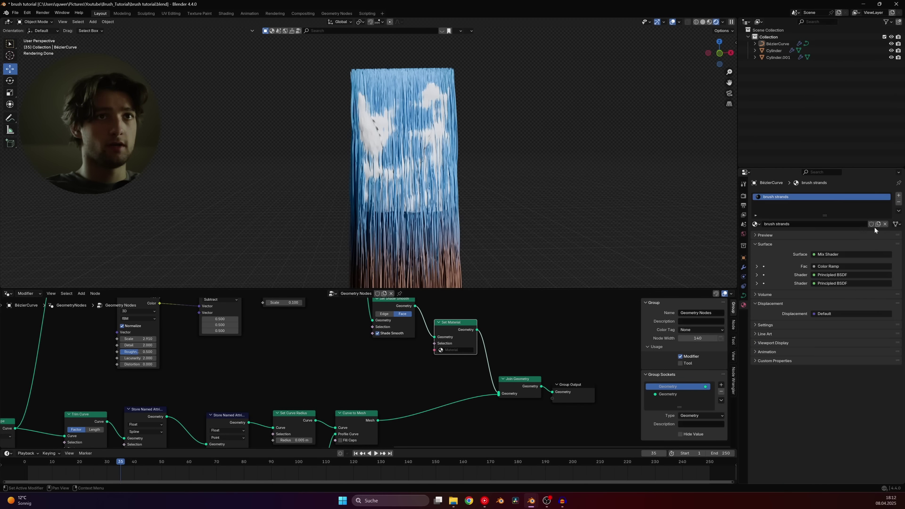
- Add a second material slot with a new material named paint and assign it to the Set Material node
{"action": "left_click", "coordinate": [897, 196]}
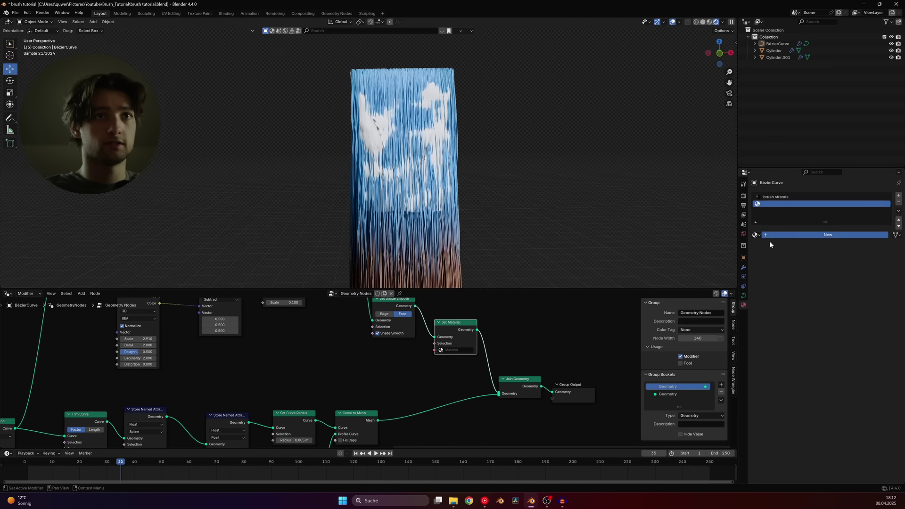
{"action": "left_click", "coordinate": [787, 234]}
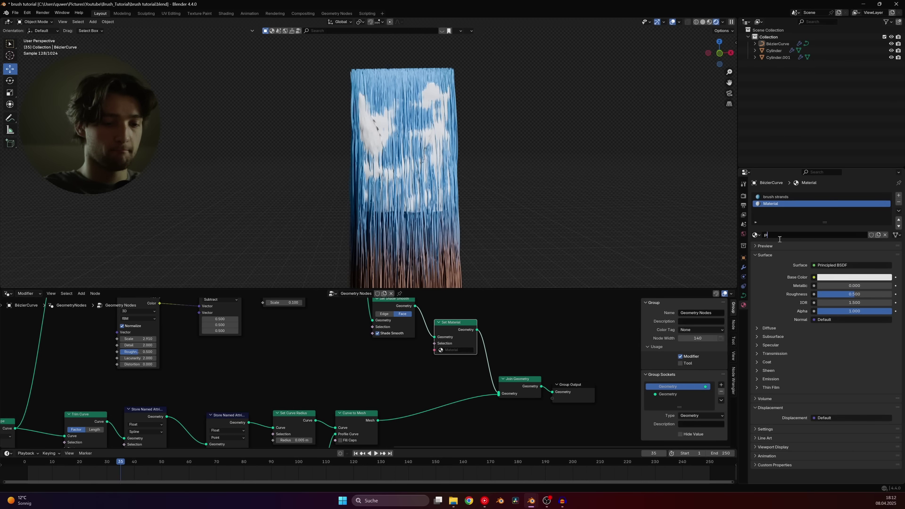
{"action": "type", "text": "pint"}
{"action": "key", "text": "Return"}
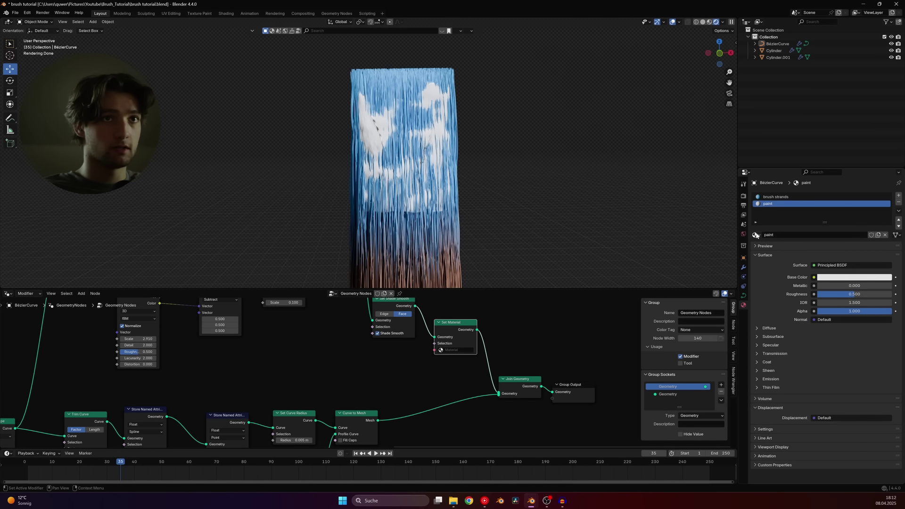
{"action": "mouse_move", "coordinate": [755, 235]}
{"action": "left_mouse_down"}
{"action": "mouse_move", "coordinate": [476, 363]}
{"action": "mouse_move", "coordinate": [453, 349]}
{"action": "left_mouse_up"}
- Give the paint material a saturated blue base color and lower its Roughness to about 0.065
{"action": "left_click", "coordinate": [844, 277]}
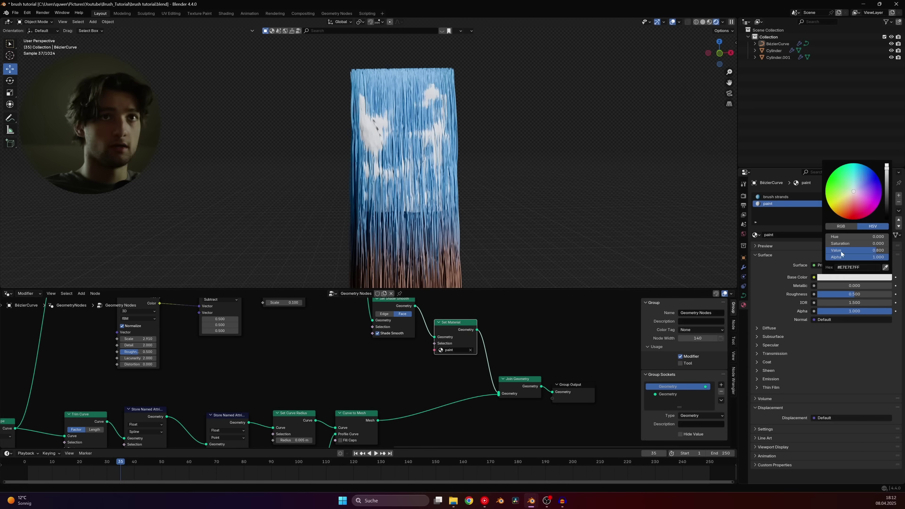
{"action": "left_click_drag", "start_coordinate": [854, 191], "coordinate": [866, 166]}
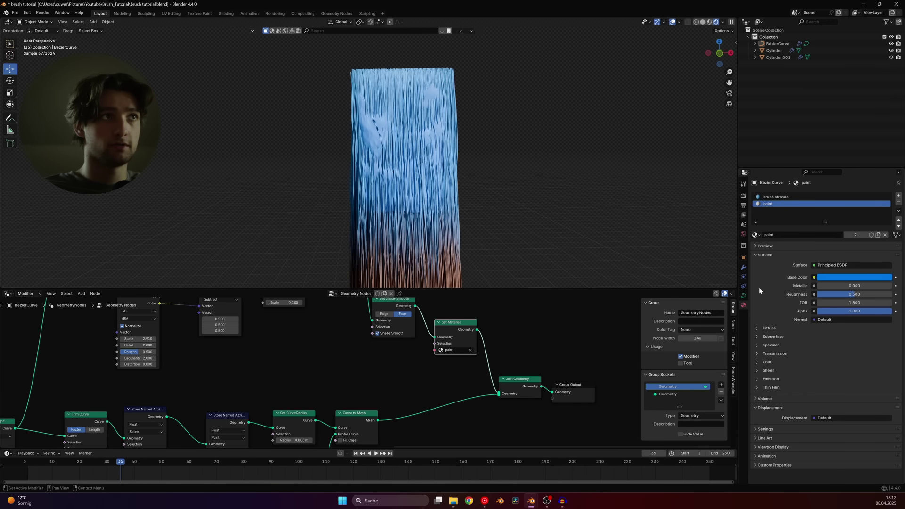
{"action": "left_click_drag", "start_coordinate": [856, 296], "coordinate": [822, 295]}
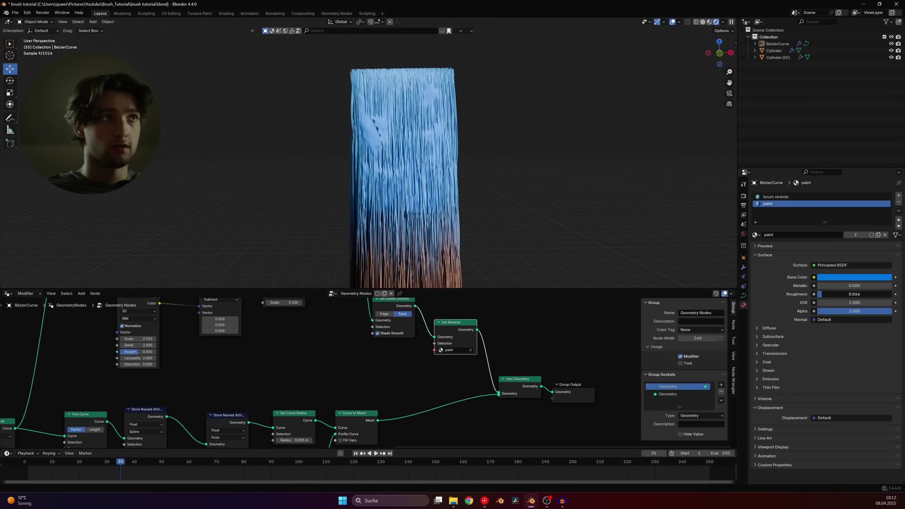
{"action": "middle_click_drag", "start_coordinate": [541, 184], "coordinate": [478, 139]}
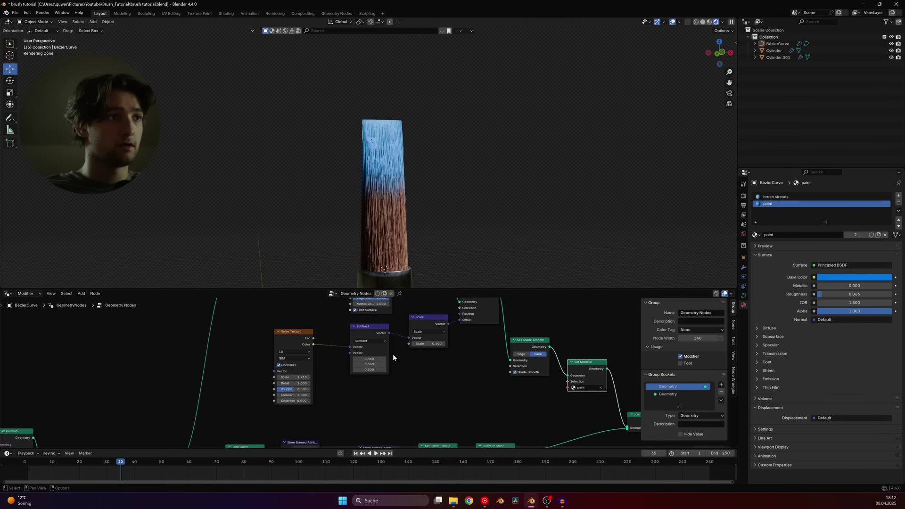
- Set the Scale Elements node's Scale to 0.95 so the paint blob covers more of the bristles
{"action": "middle_click_drag", "start_coordinate": [407, 303], "coordinate": [407, 356]}
{"action": "left_click", "coordinate": [452, 325]}
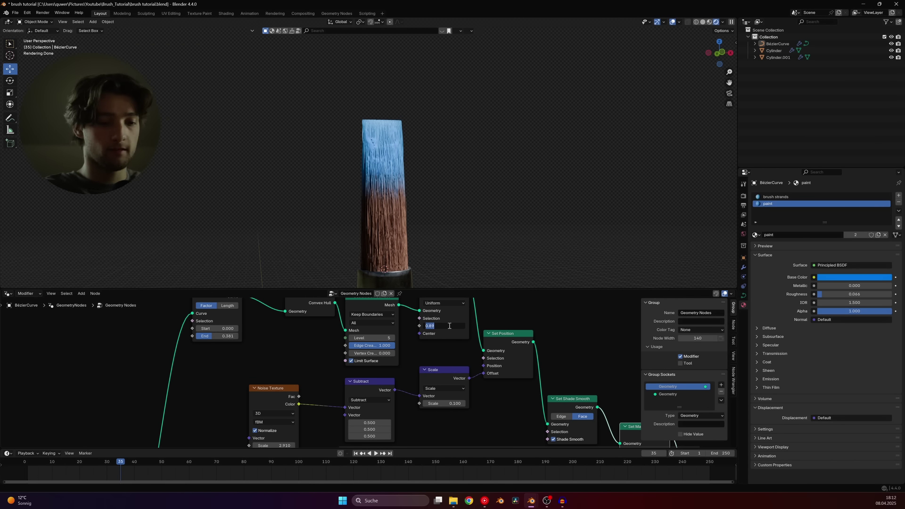
{"action": "type", "text": ".95"}
{"action": "key", "text": "Return"}
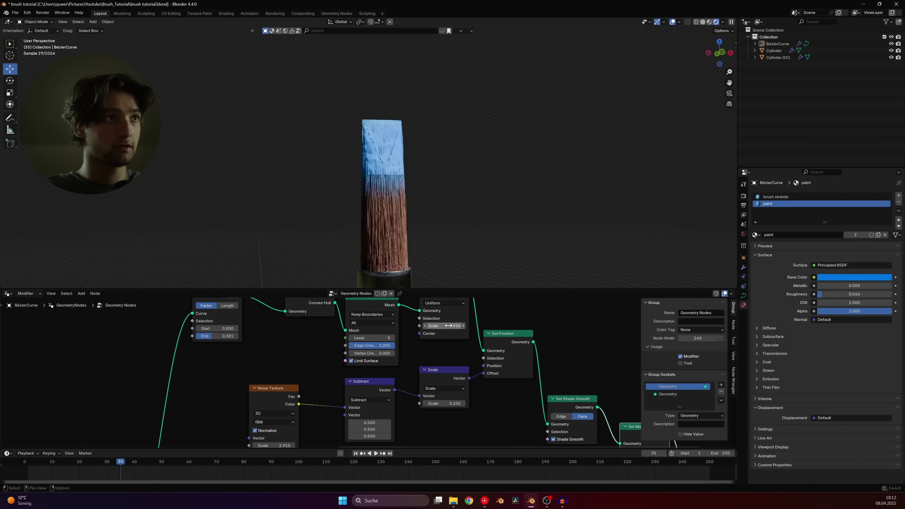
{"action": "middle_click_drag", "start_coordinate": [387, 371], "coordinate": [399, 376]}
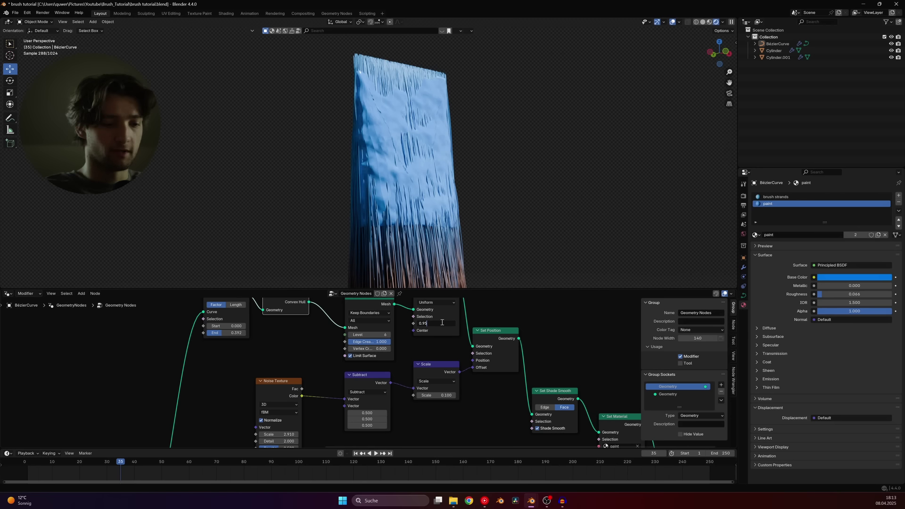
- Lower the Scale Elements node's Scale slightly, check the paint against the bristles and save the file
{"action": "key", "text": "ctrl+a"}
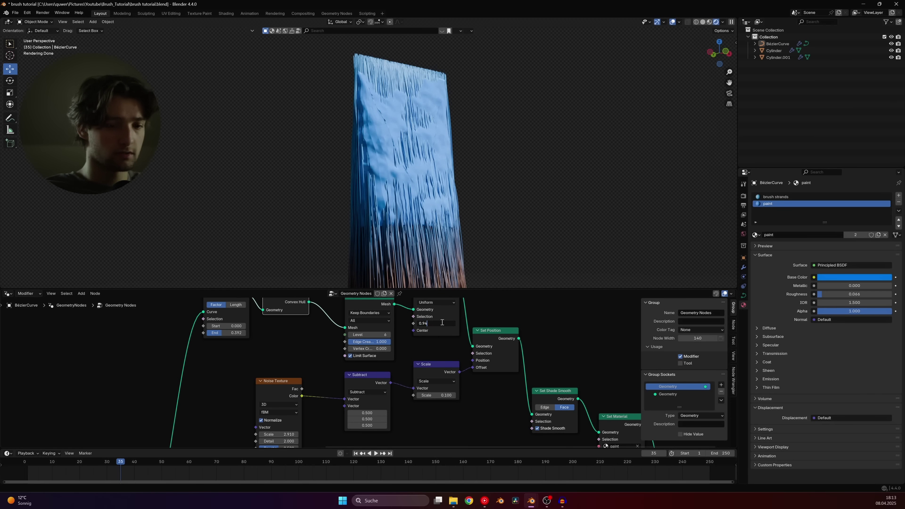
{"action": "key", "text": "BackSpace"}
{"action": "key", "text": "Return"}
{"action": "middle_click_drag", "start_coordinate": [441, 323], "coordinate": [428, 285]}
{"action": "middle_click_drag", "start_coordinate": [415, 188], "coordinate": [410, 166]}
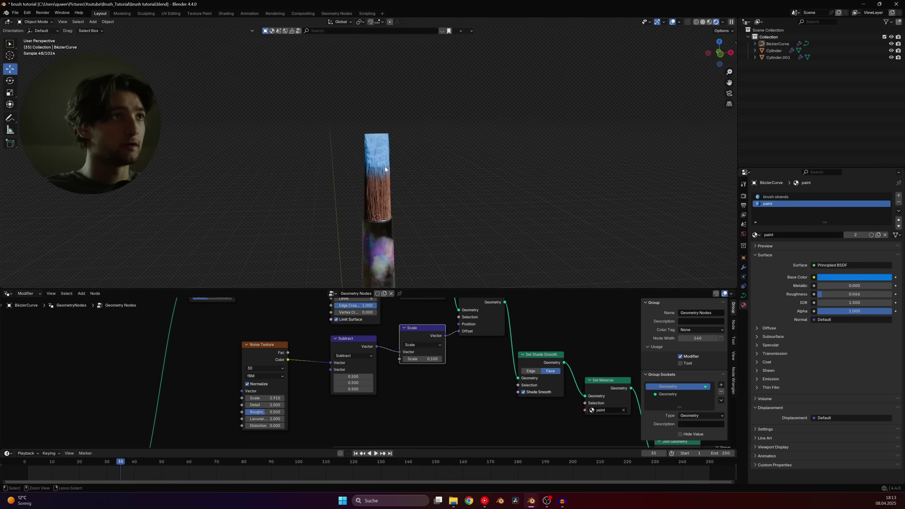
{"action": "key", "text": "ctrl+s"}
{"action": "scroll", "coordinate": [415, 165], "scroll_direction": "down", "scroll_amount": 5}
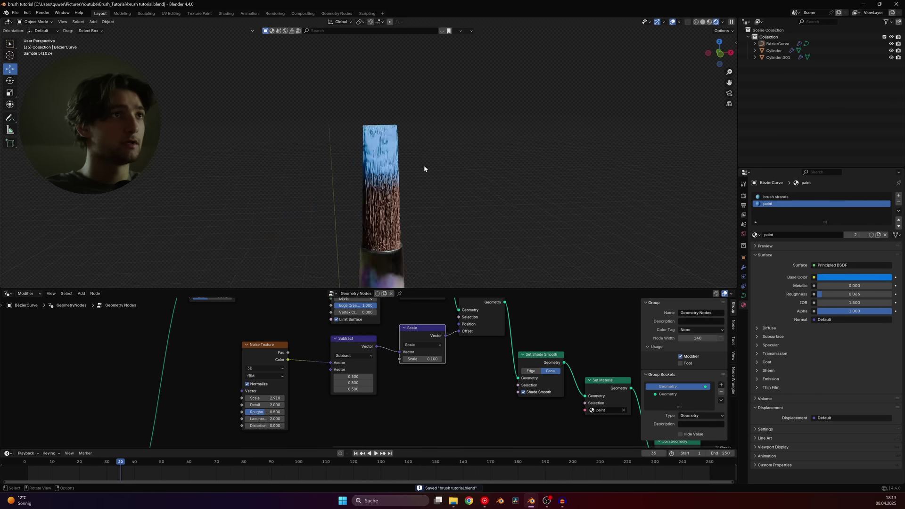
- Switch the viewport to solid shading and add a cube-shaped empty at the base of the bristles
{"action": "key", "text": "z"}
{"action": "left_click", "coordinate": [384, 182]}
{"action": "middle_click_drag", "start_coordinate": [381, 205], "coordinate": [381, 174]}
{"action": "key", "text": "shift+a"}
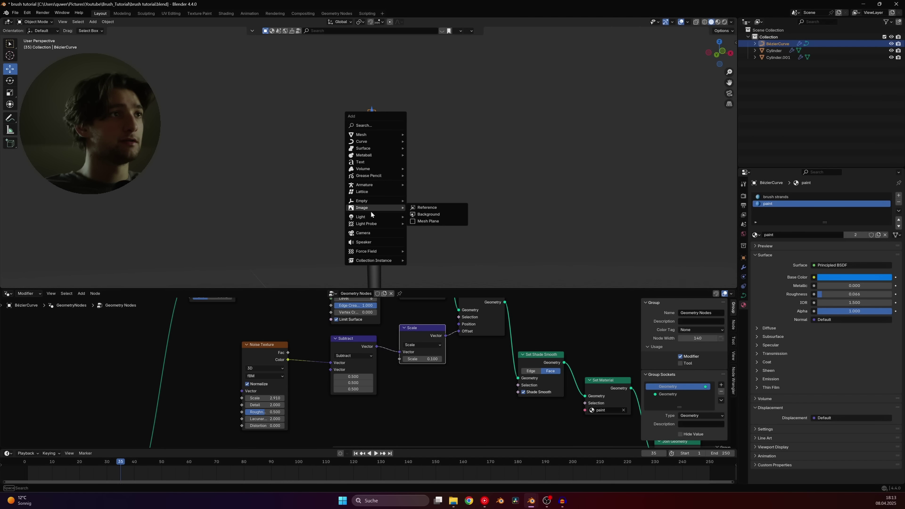
{"action": "mouse_move", "coordinate": [372, 202]}
{"action": "left_click", "coordinate": [433, 231]}
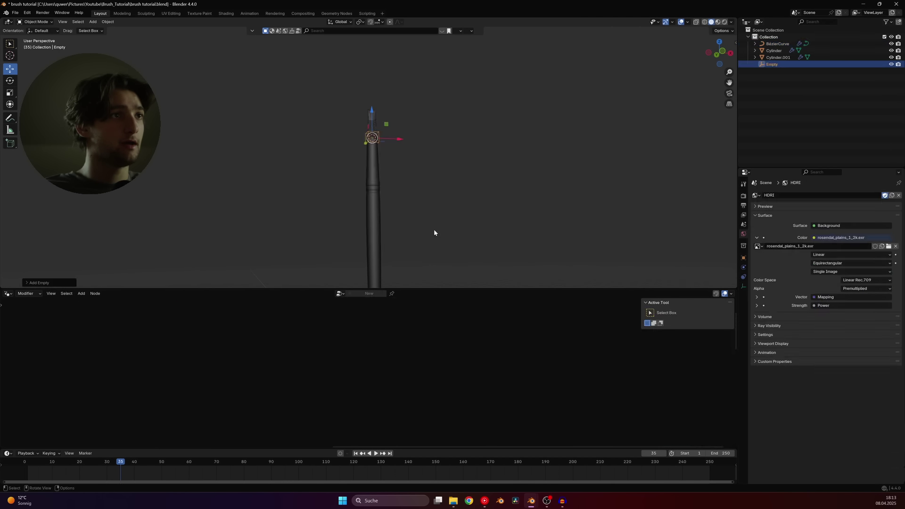
- Scale the cube empty up about 3 times so it clearly surrounds the brush head
{"action": "scroll", "coordinate": [425, 181], "scroll_direction": "up", "scroll_amount": 5}
{"action": "key", "text": "s"}
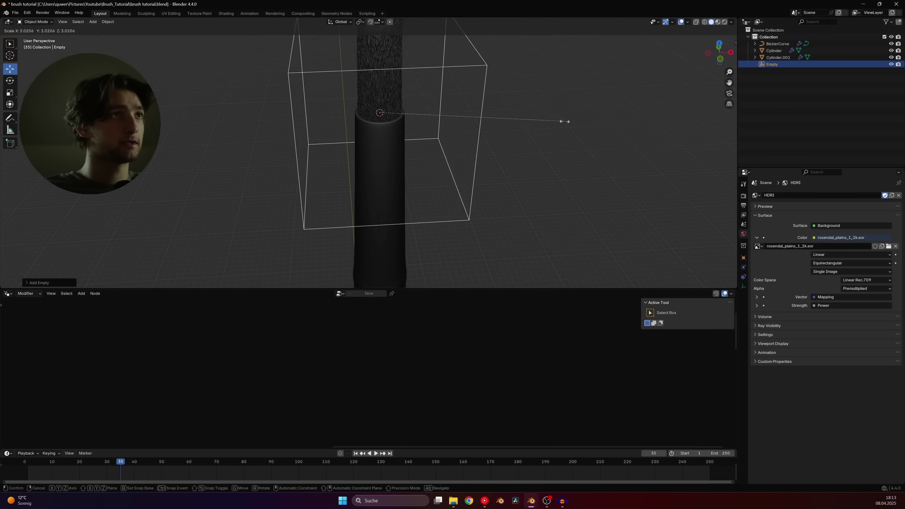
{"action": "left_click", "coordinate": [562, 121]}
{"action": "scroll", "coordinate": [380, 123], "scroll_direction": "down", "scroll_amount": 3}
{"action": "scroll", "coordinate": [380, 165], "scroll_direction": "down", "scroll_amount": 4}
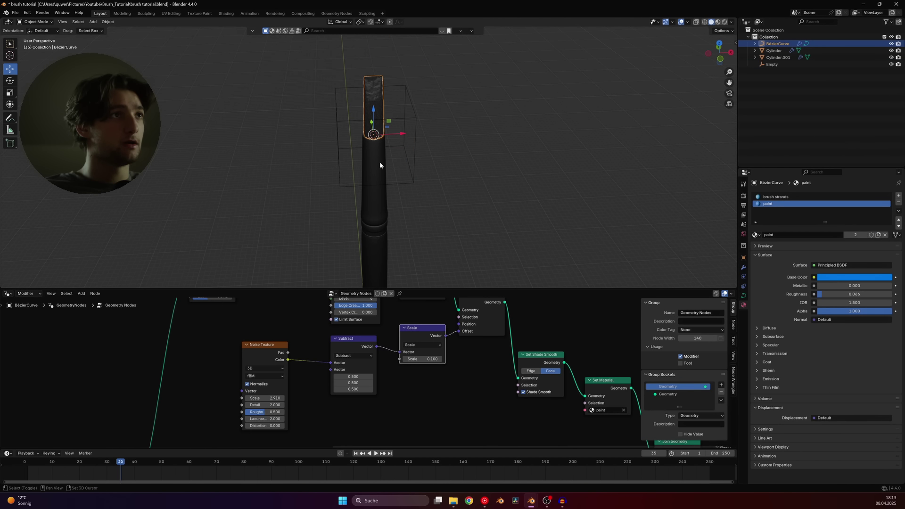
- Move the cube empty upward along the brush so that it encloses the bristles
{"action": "left_click", "coordinate": [380, 165], "text": "shift"}
{"action": "mouse_move", "coordinate": [392, 255]}
{"action": "middle_mouse_down"}
{"action": "mouse_move", "coordinate": [383, 173]}
{"action": "mouse_move", "coordinate": [392, 186]}
{"action": "middle_mouse_up"}
{"action": "left_click", "coordinate": [394, 126], "text": "shift"}
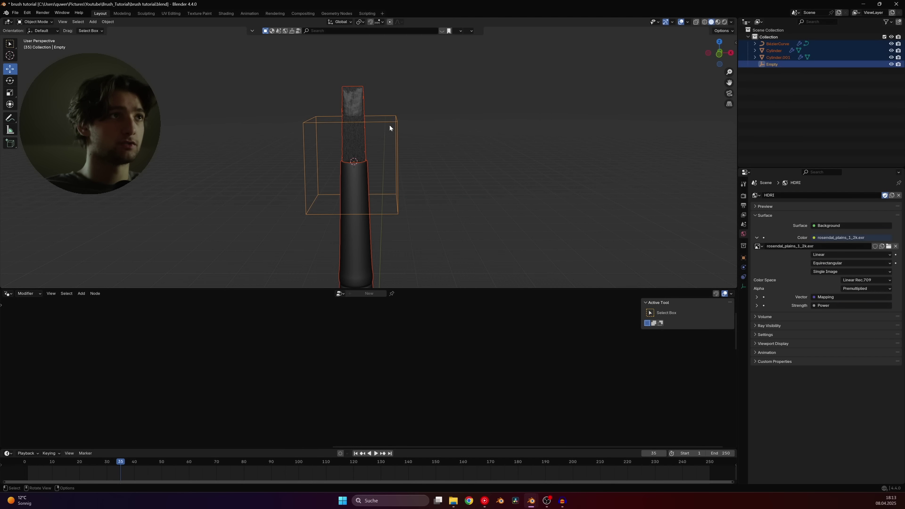
{"action": "left_click", "coordinate": [392, 126]}
{"action": "mouse_move", "coordinate": [352, 143]}
{"action": "left_mouse_down"}
{"action": "mouse_move", "coordinate": [364, 60]}
{"action": "mouse_move", "coordinate": [365, 80]}
{"action": "left_mouse_up"}
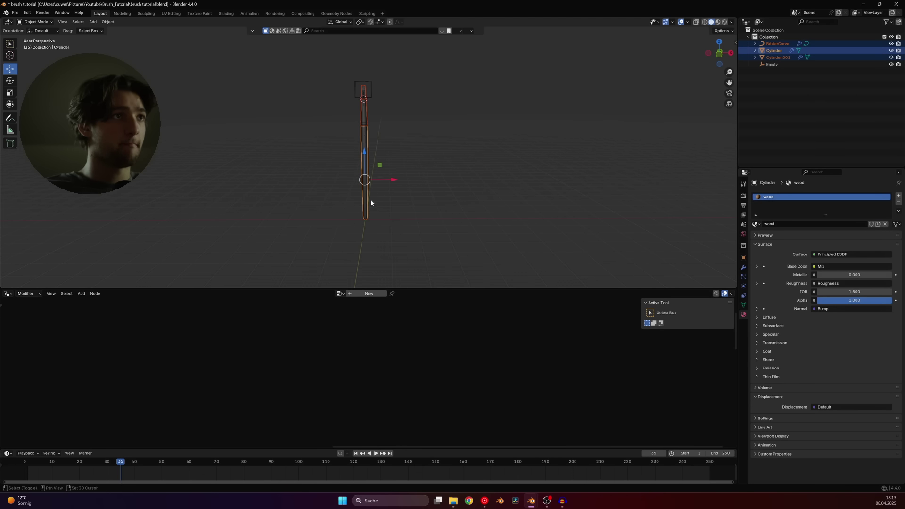
- Parent the bristle curve and both brush cylinders to the cube empty
{"action": "scroll", "coordinate": [372, 114], "scroll_direction": "up", "scroll_amount": 3}
{"action": "middle_click_drag", "start_coordinate": [372, 113], "coordinate": [384, 176], "text": "shift"}
{"action": "left_click", "coordinate": [378, 203], "text": "shift"}
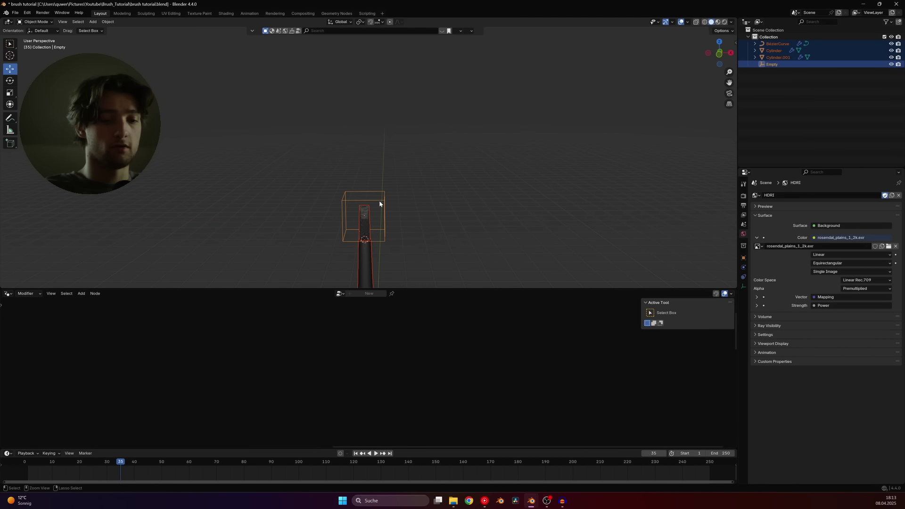
{"action": "key", "text": "ctrl+p"}
{"action": "left_click", "coordinate": [379, 199]}
- Test rotating the whole brush freely by its parent empty and cancel the rotations
{"action": "key", "text": "r"}
{"action": "key", "text": "r"}
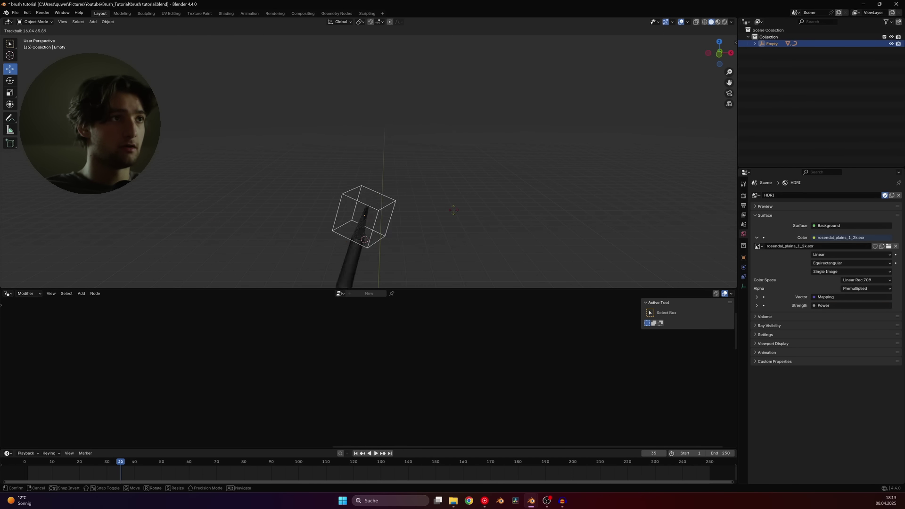
{"action": "right_click", "coordinate": [402, 229]}
{"action": "middle_click_drag", "start_coordinate": [401, 230], "coordinate": [403, 177], "text": "shift"}
{"action": "scroll", "coordinate": [406, 183], "scroll_direction": "up", "scroll_amount": 1}
{"action": "key", "text": "r"}
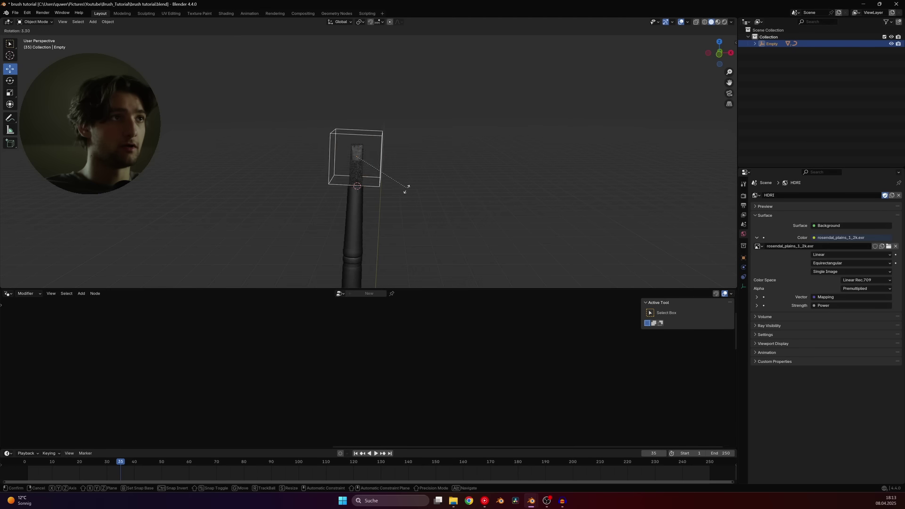
{"action": "key", "text": "r"}
{"action": "right_click", "coordinate": [424, 104]}
- Add a plane mesh and clear its location so it sits at the world origin
{"action": "scroll", "coordinate": [424, 105], "scroll_direction": "down", "scroll_amount": 4}
{"action": "mouse_move", "coordinate": [423, 208]}
{"action": "middle_mouse_down"}
{"action": "mouse_move", "coordinate": [406, 140]}
{"action": "mouse_move", "coordinate": [472, 125]}
{"action": "middle_mouse_up"}
{"action": "key", "text": "shift+a"}
{"action": "mouse_move", "coordinate": [438, 84]}
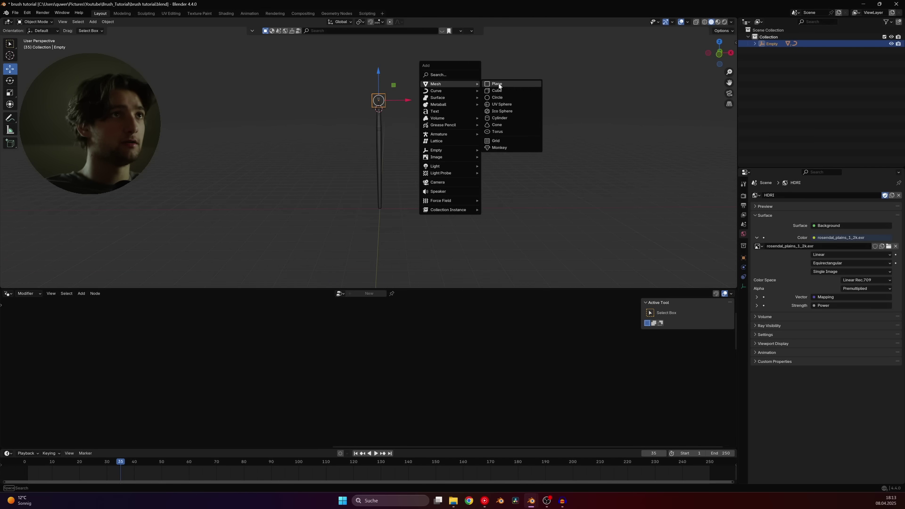
{"action": "left_click", "coordinate": [495, 84]}
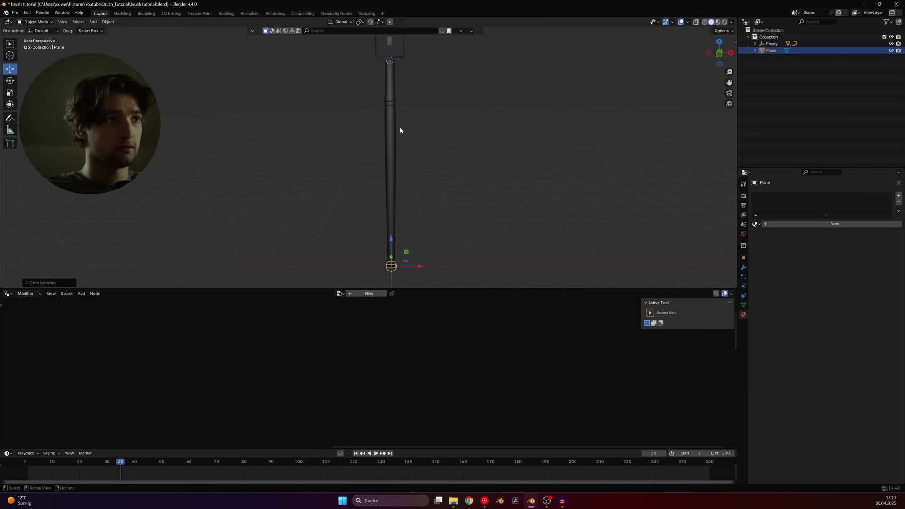
{"action": "middle_click_drag", "start_coordinate": [434, 270], "coordinate": [396, 226], "text": "shift"}
{"action": "scroll", "coordinate": [397, 222], "scroll_direction": "up", "scroll_amount": 1}
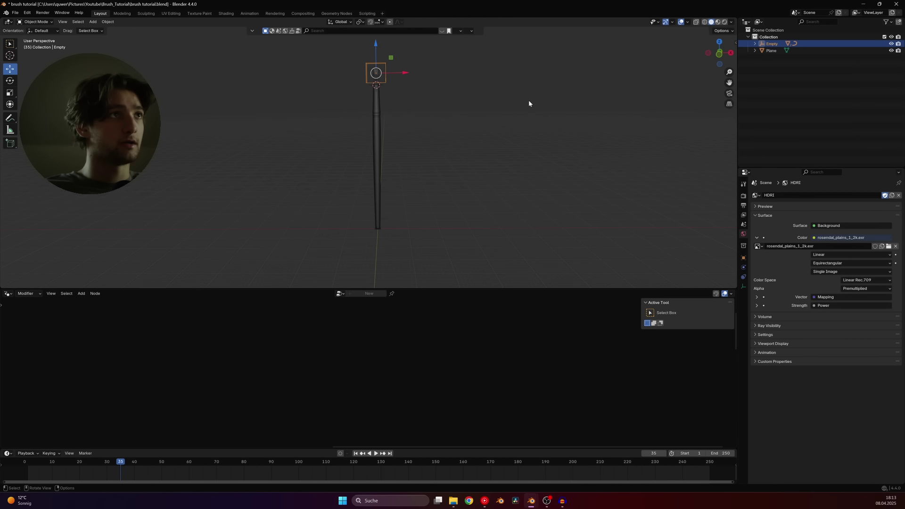
- Scale the brush down by its empty and lower it along Z toward the plane
{"action": "key", "text": "s"}
{"action": "left_click", "coordinate": [407, 77]}
{"action": "left_click_drag", "start_coordinate": [376, 52], "coordinate": [377, 58]}
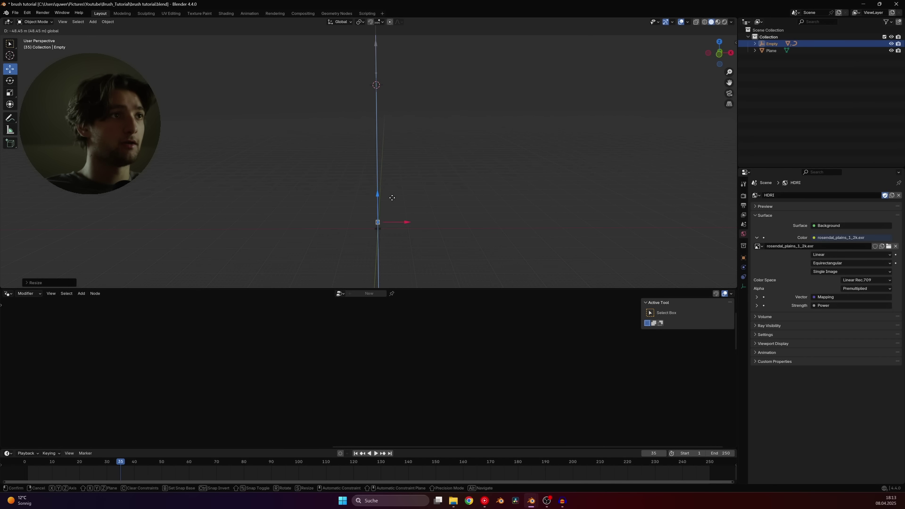
{"action": "left_click_drag", "start_coordinate": [392, 198], "coordinate": [392, 201]}
{"action": "key", "text": "KP_Decimal"}
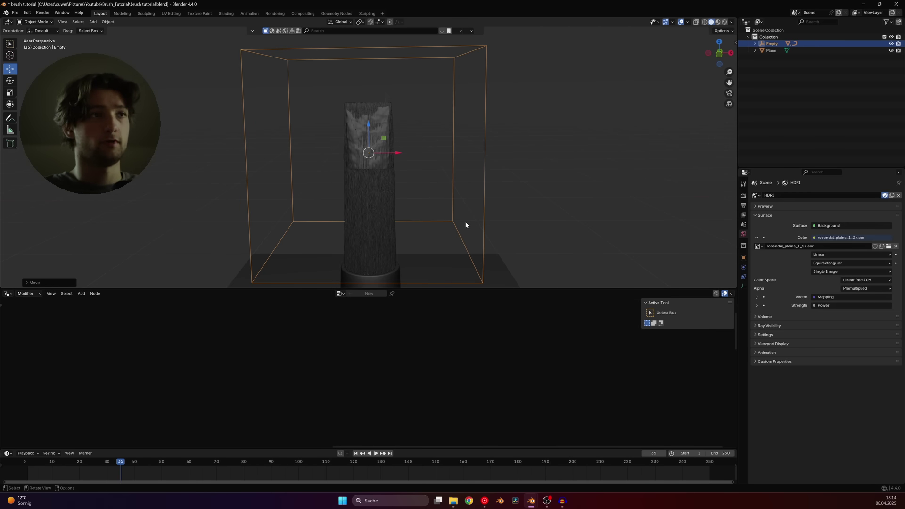
- Shrink the empty and its brush further so they are small relative to the plane
{"action": "scroll", "coordinate": [432, 158], "scroll_direction": "down", "scroll_amount": 8}
{"action": "key", "text": "s"}
{"action": "left_click", "coordinate": [388, 155]}
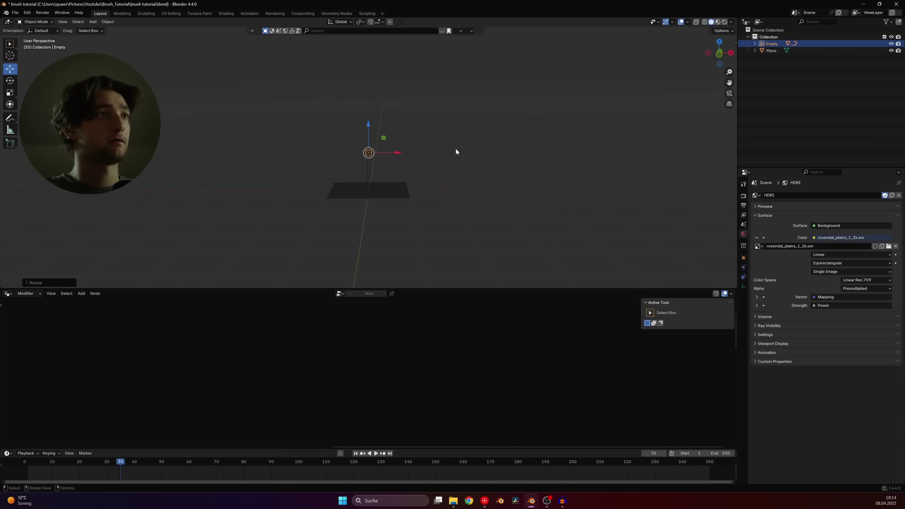
{"action": "key", "text": "KP_Decimal"}
- Turn the brush bristles-down and move its empty along Z so the bristles reach the plane
{"action": "middle_click_drag", "start_coordinate": [418, 111], "coordinate": [392, 123]}
{"action": "scroll", "coordinate": [411, 111], "scroll_direction": "down", "scroll_amount": 6}
{"action": "key", "text": "g"}
{"action": "key", "text": "z"}
{"action": "left_click", "coordinate": [447, 161]}
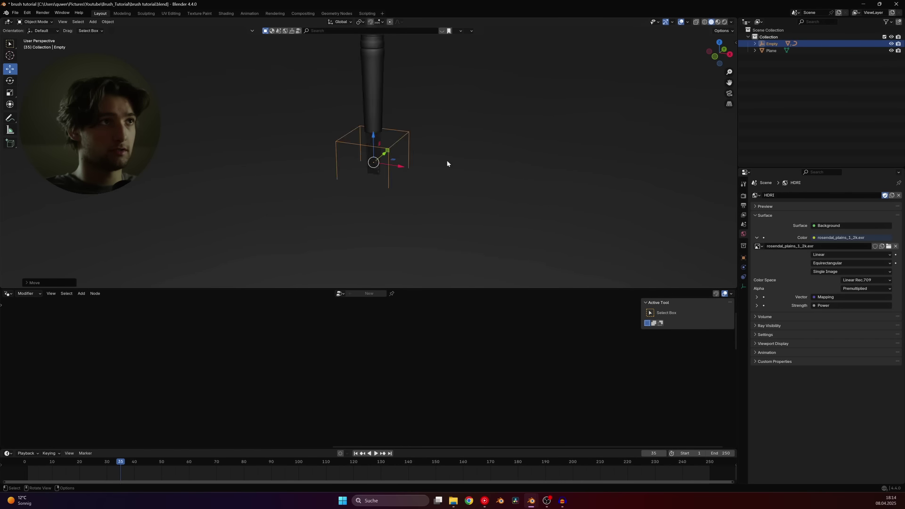
- Add a Bézier curve on the plane as the brush path, resize it and check its end point in Edit Mode
{"action": "scroll", "coordinate": [403, 157], "scroll_direction": "down", "scroll_amount": 2}
{"action": "key", "text": "shift+a"}
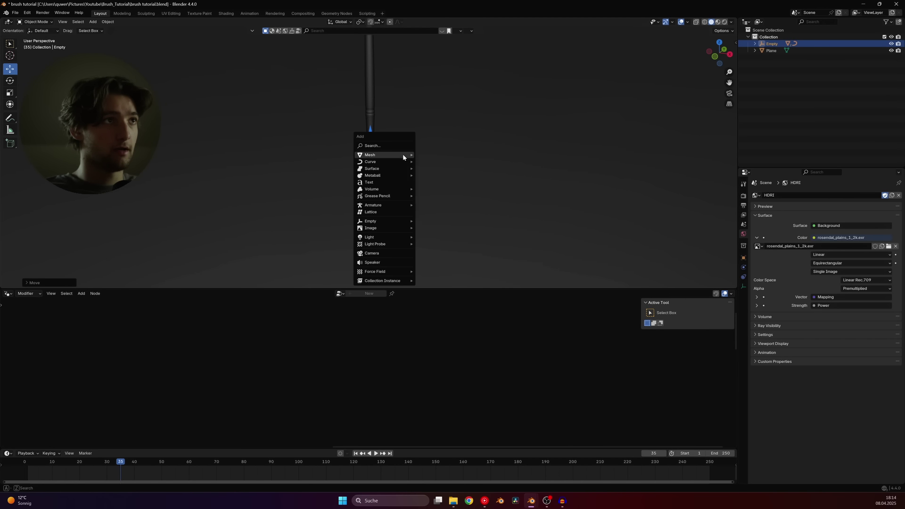
{"action": "mouse_move", "coordinate": [370, 161]}
{"action": "left_click", "coordinate": [426, 162]}
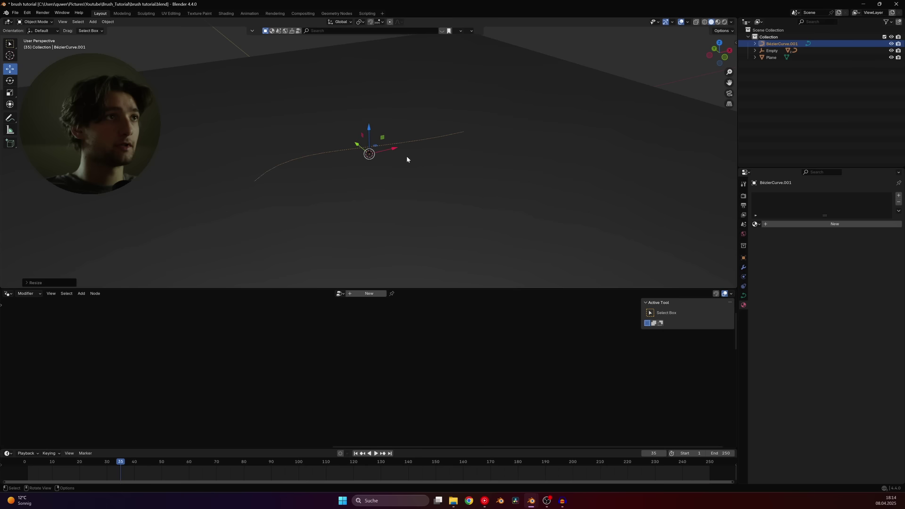
{"action": "key", "text": "Tab"}
{"action": "left_click", "coordinate": [254, 181]}
{"action": "key", "text": "Tab"}
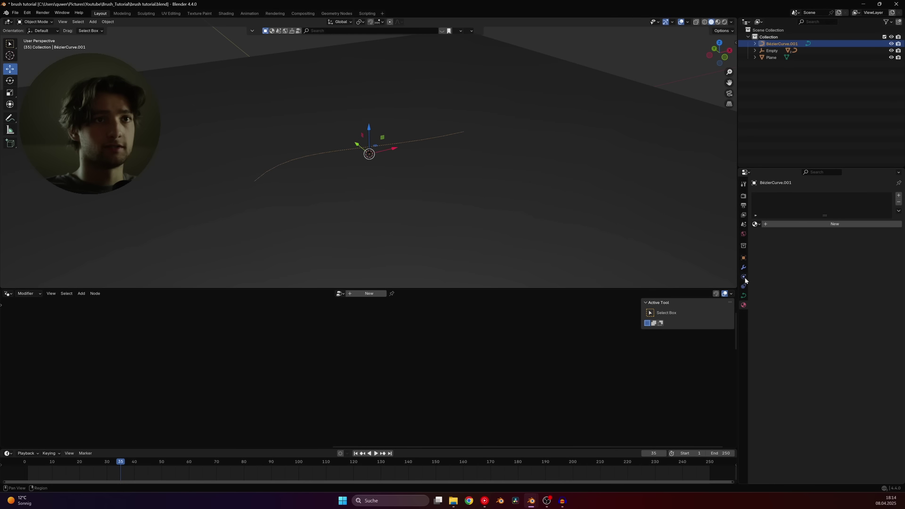
- Set the new Bézier curve's Resolution Preview U to 64
{"action": "left_click", "coordinate": [742, 296]}
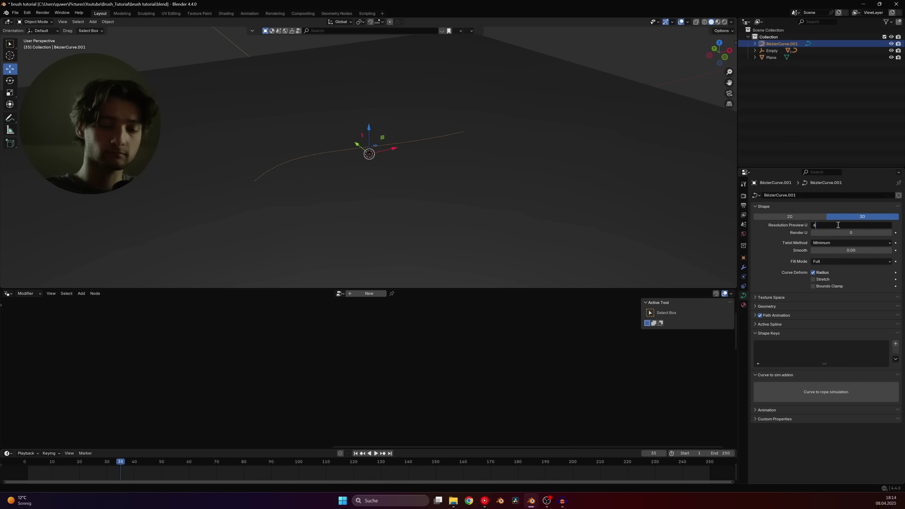
{"action": "left_click", "coordinate": [838, 225]}
{"action": "type", "text": "64"}
{"action": "key", "text": "Return"}
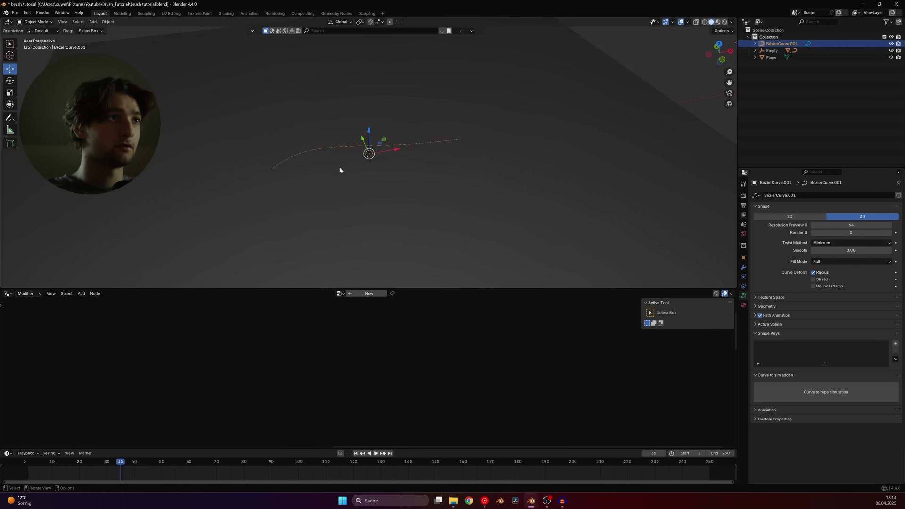
- Add a Follow Path constraint to the brush's empty, target BézierCurve.001, and try out its Offset
{"action": "left_click", "coordinate": [390, 156]}
{"action": "left_click", "coordinate": [743, 276]}
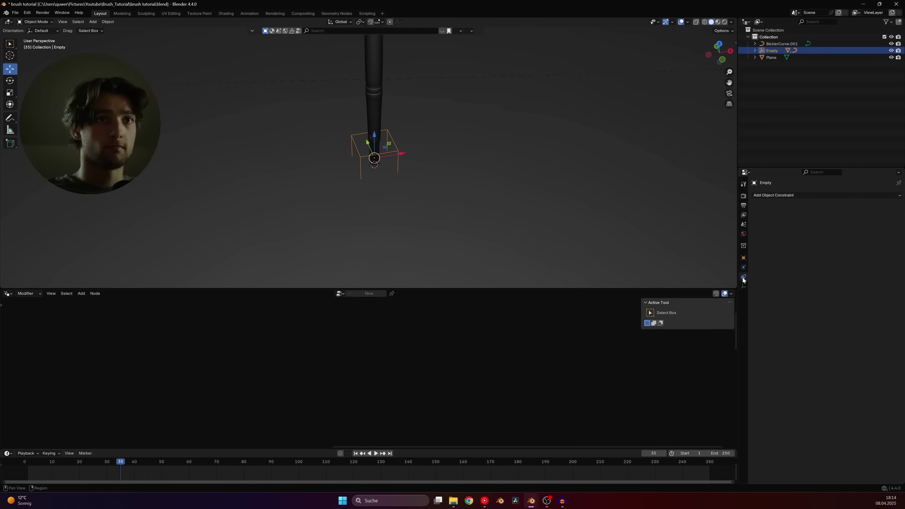
{"action": "left_click", "coordinate": [756, 196]}
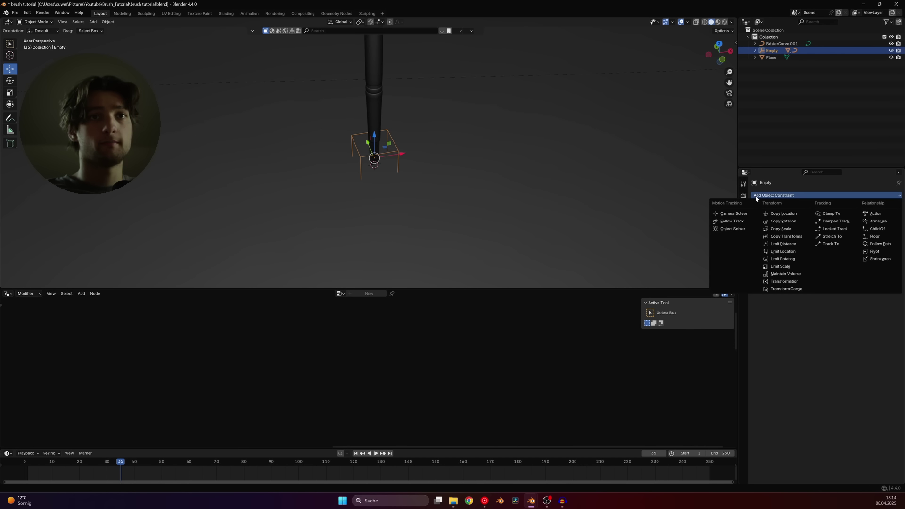
{"action": "left_click", "coordinate": [880, 244]}
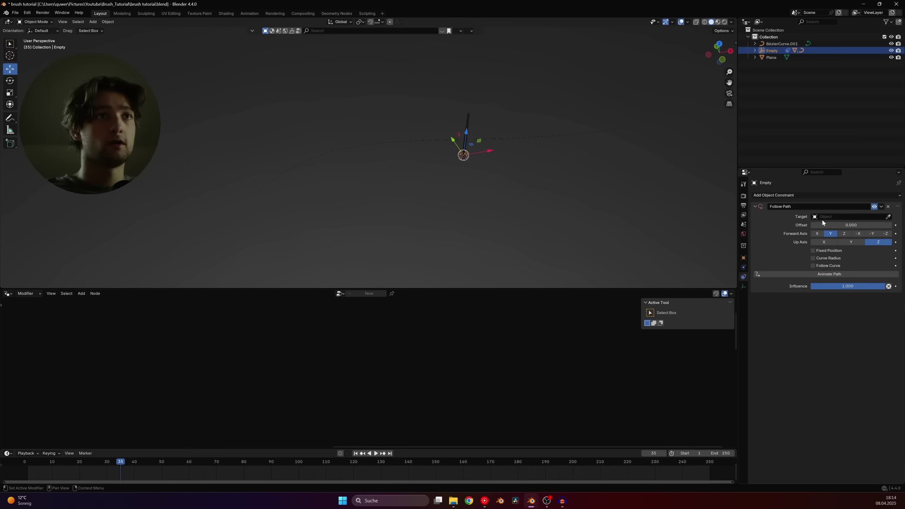
{"action": "left_click", "coordinate": [784, 44]}
{"action": "middle_click_drag", "start_coordinate": [417, 155], "coordinate": [394, 177]}
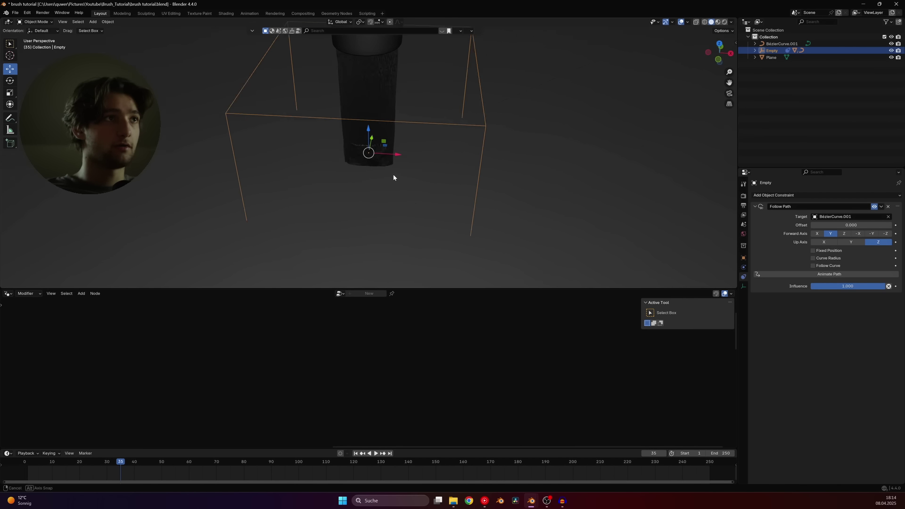
{"action": "scroll", "coordinate": [393, 177], "scroll_direction": "down", "scroll_amount": 3}
{"action": "mouse_move", "coordinate": [848, 225]}
{"action": "left_mouse_down"}
{"action": "mouse_move", "coordinate": [871, 225]}
{"action": "mouse_move", "coordinate": [813, 225]}
{"action": "mouse_move", "coordinate": [839, 225]}
{"action": "left_mouse_up"}
{"action": "right_click", "coordinate": [848, 225]}
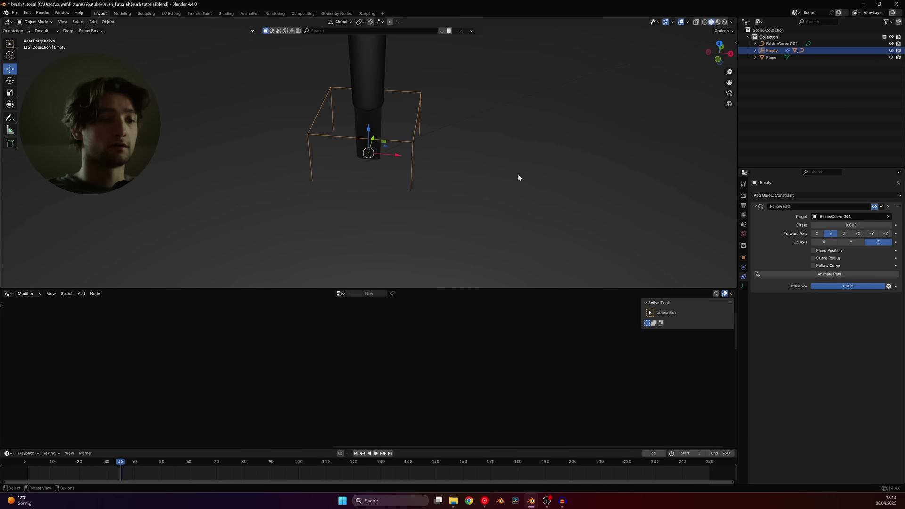
- Tilt the brush by rotating its empty, including a rotation about its local Z axis
{"action": "key", "text": "r"}
{"action": "middle_click_drag", "start_coordinate": [536, 168], "coordinate": [466, 185], "text": "alt"}
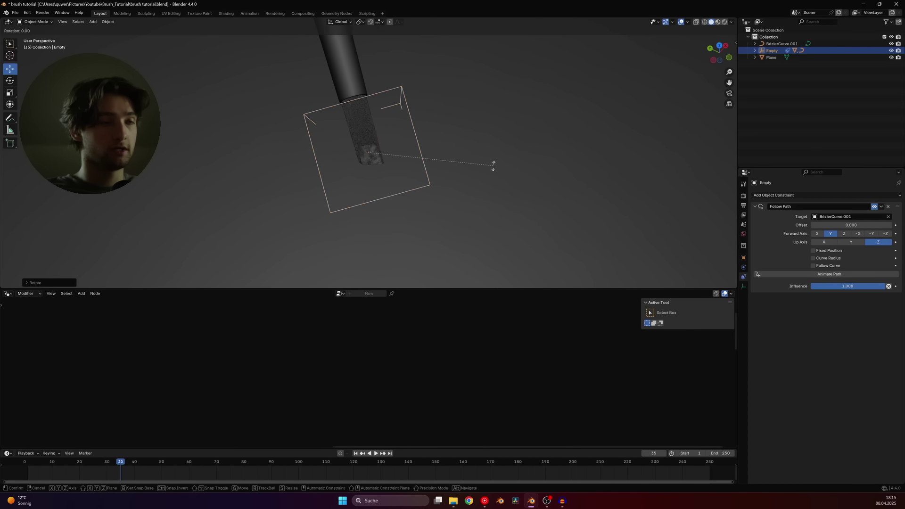
{"action": "key", "text": "z"}
{"action": "key", "text": "z"}
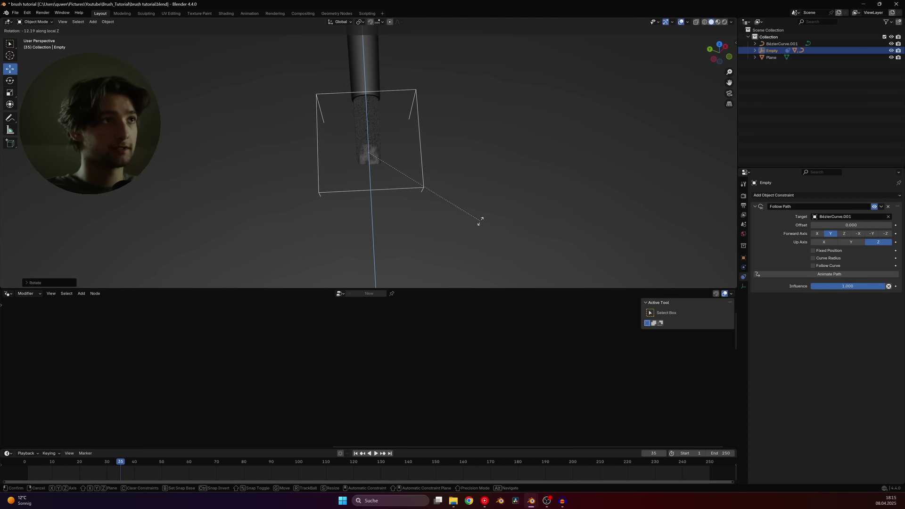
{"action": "left_click", "coordinate": [461, 168]}
- Select the bristle curve, save the file and try moving its tip control point along Z in Edit Mode
{"action": "middle_click_drag", "start_coordinate": [462, 168], "coordinate": [337, 187]}
{"action": "left_click", "coordinate": [337, 187]}
{"action": "key", "text": "ctrl+s"}
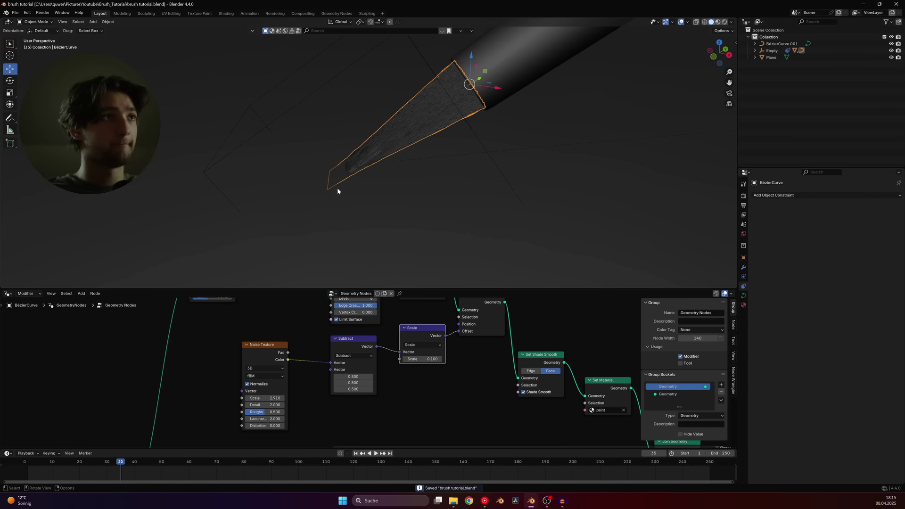
{"action": "key", "text": "Tab"}
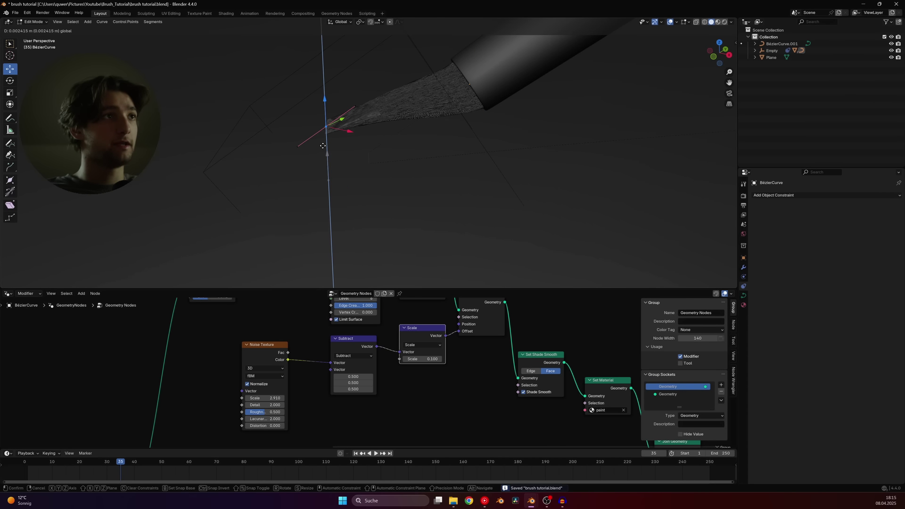
{"action": "key", "text": "Tab"}
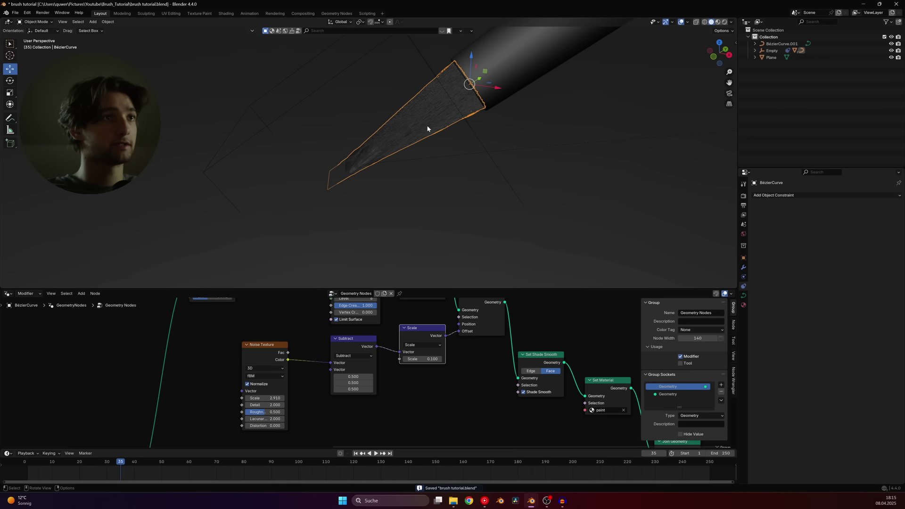
- Insert a Switch node between the Join Geometry and Group Output nodes in the bristle node tree
{"action": "scroll", "coordinate": [375, 305], "scroll_direction": "down", "scroll_amount": 5}
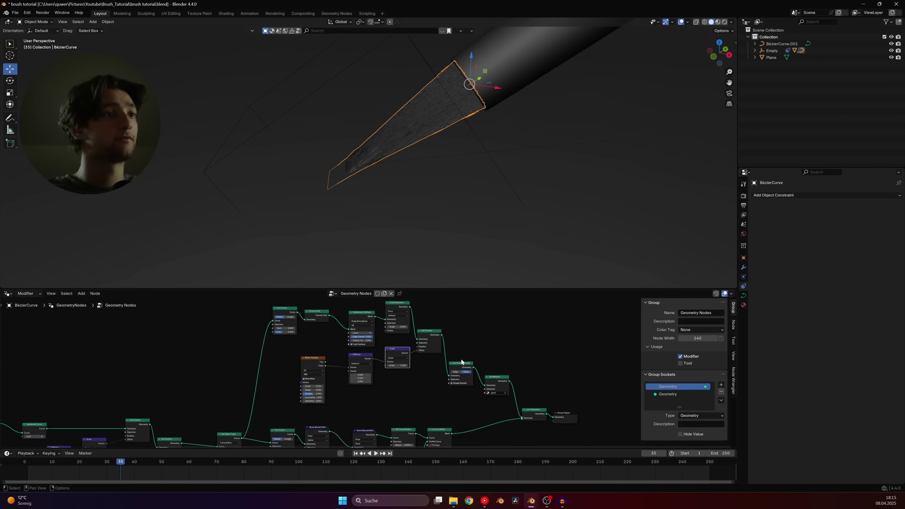
{"action": "key", "text": "ctrl+s"}
{"action": "scroll", "coordinate": [405, 351], "scroll_direction": "up", "scroll_amount": 3}
{"action": "middle_click_drag", "start_coordinate": [523, 322], "coordinate": [431, 319]}
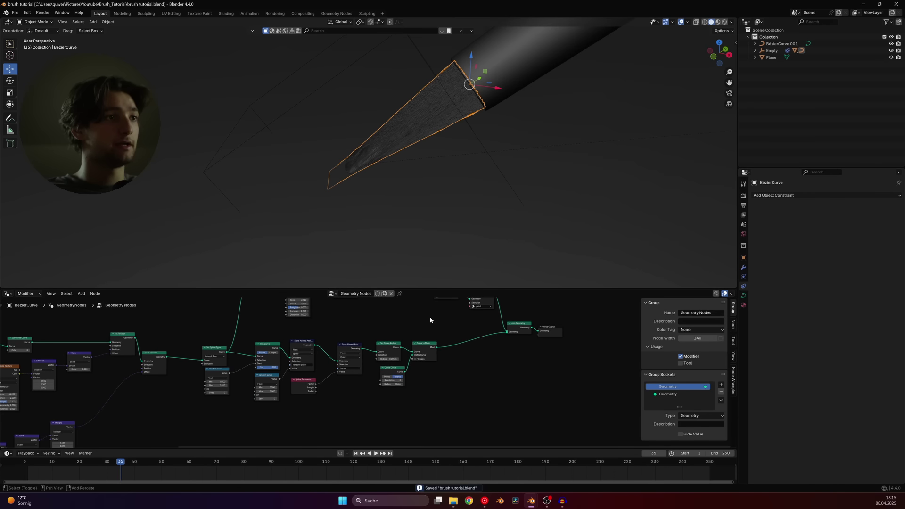
{"action": "key", "text": "shift+a"}
{"action": "left_click", "coordinate": [416, 275]}
{"action": "type", "text": "switch"}
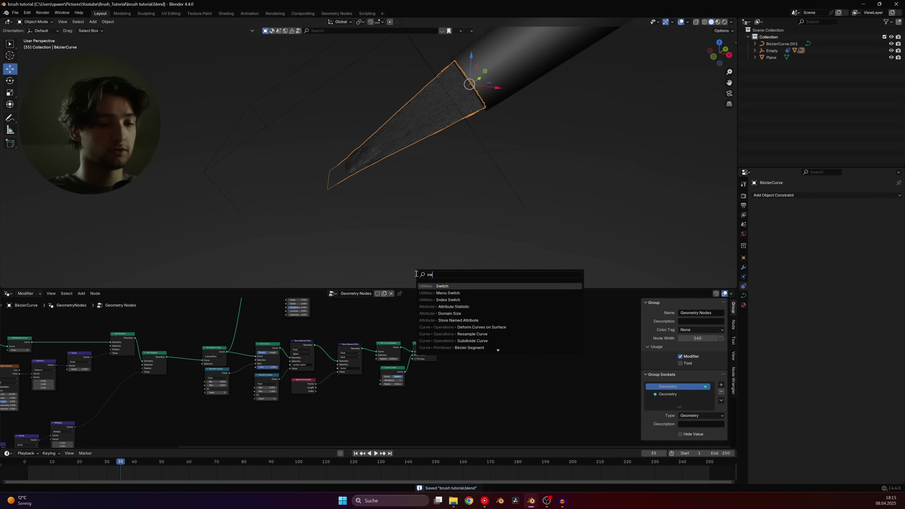
{"action": "key", "text": "Return"}
{"action": "left_click", "coordinate": [539, 328]}
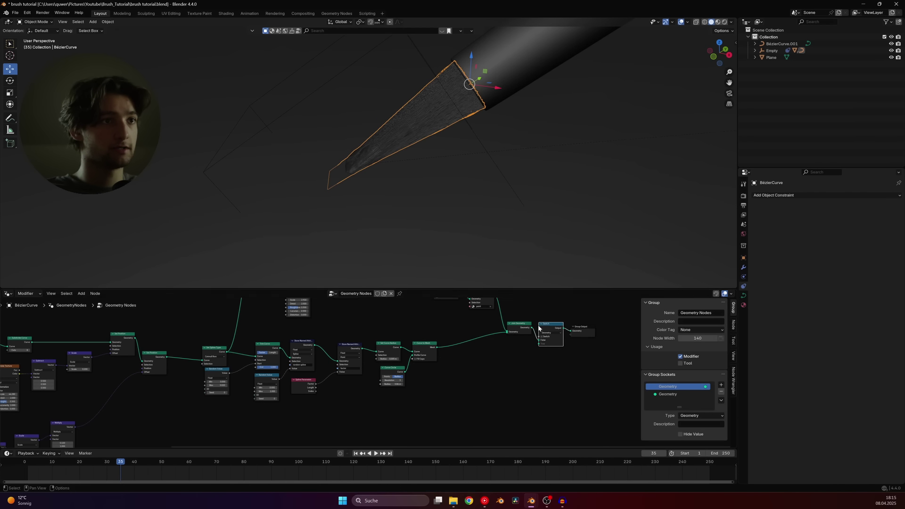
- Connect the last Set Position node's Geometry output to the Switch's True input and enable the Switch
{"action": "scroll", "coordinate": [400, 377], "scroll_direction": "up", "scroll_amount": 3}
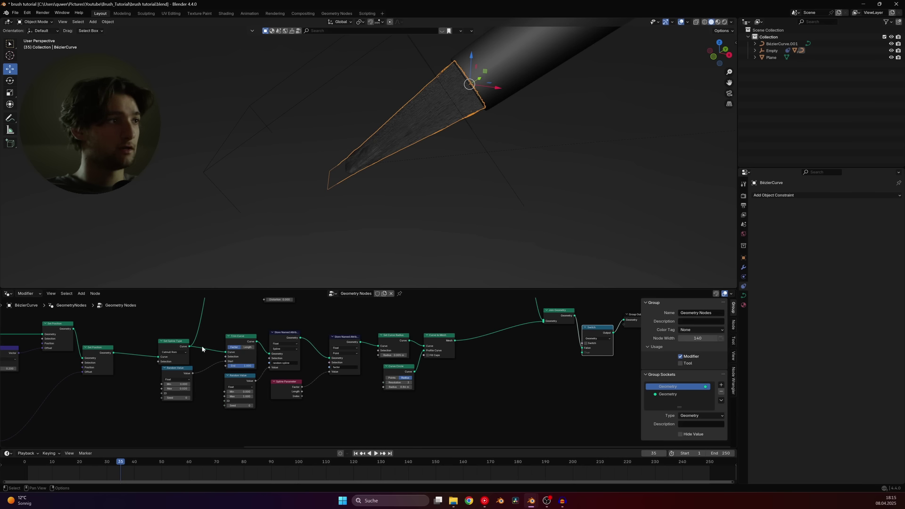
{"action": "left_click_drag", "start_coordinate": [113, 355], "coordinate": [583, 354]}
{"action": "left_click", "coordinate": [586, 346]}
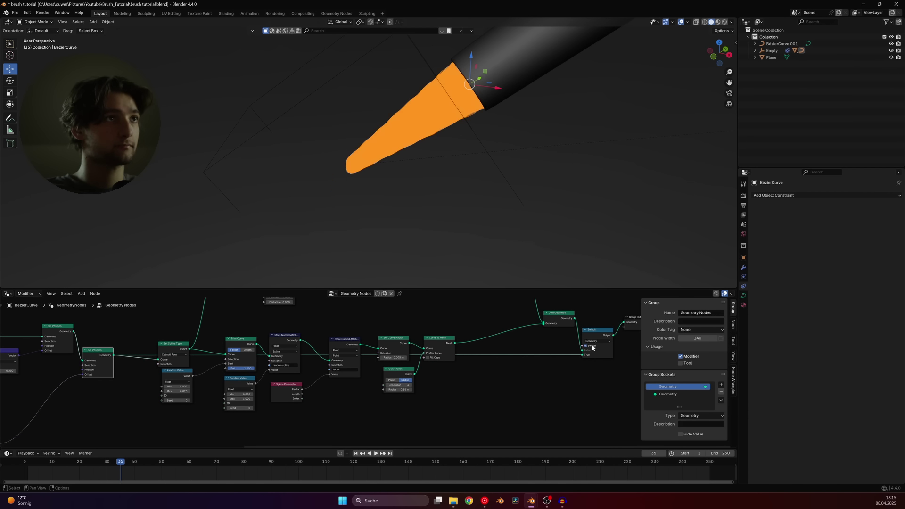
{"action": "middle_click_drag", "start_coordinate": [460, 151], "coordinate": [507, 144]}
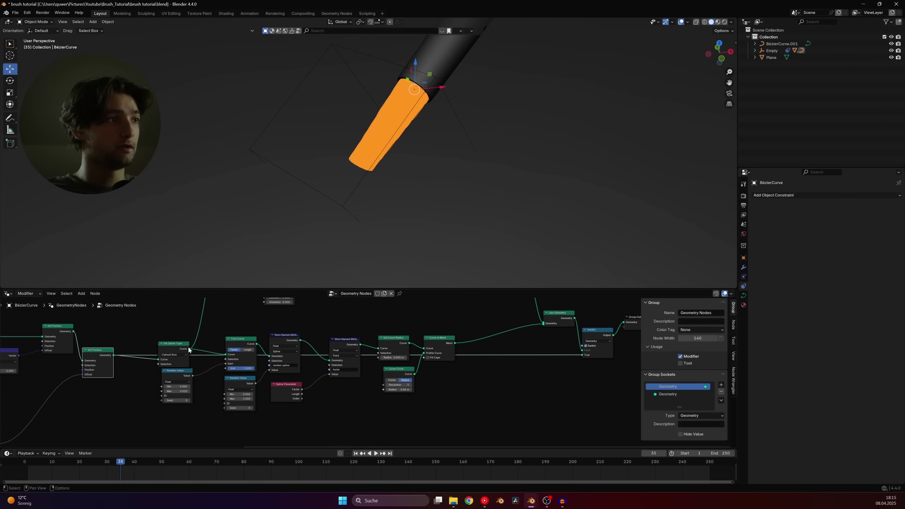
- Feed the Switch's True input from the Set Spline Type node's Curve output instead, and toggle the Switch to compare
{"action": "left_click_drag", "start_coordinate": [188, 349], "coordinate": [581, 354]}
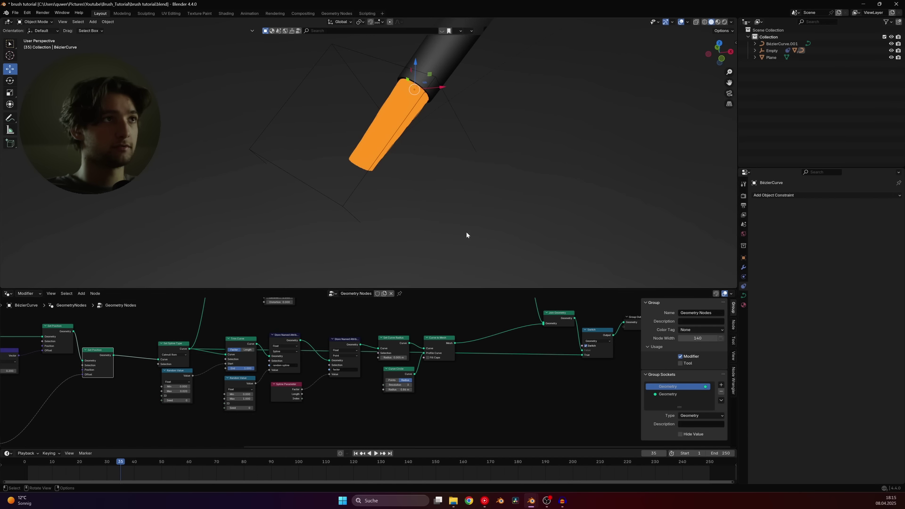
{"action": "middle_click_drag", "start_coordinate": [466, 235], "coordinate": [522, 293]}
{"action": "left_click", "coordinate": [587, 346]}
{"action": "left_click", "coordinate": [587, 346]}
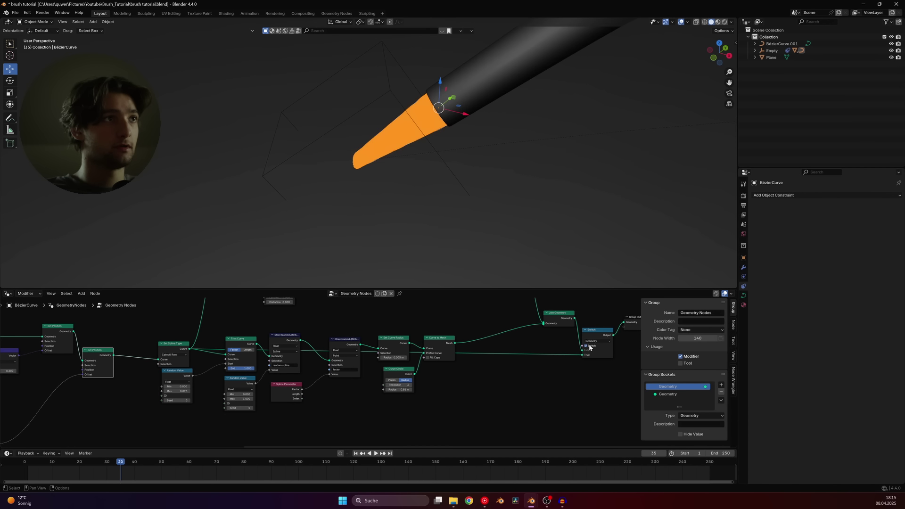
- Test how the bristles bend by moving the tip control point in Edit Mode, then save the file
{"action": "scroll", "coordinate": [426, 177], "scroll_direction": "up", "scroll_amount": 4}
{"action": "key", "text": "Tab"}
{"action": "left_click_drag", "start_coordinate": [310, 166], "coordinate": [338, 127]}
{"action": "right_click", "coordinate": [317, 157]}
{"action": "scroll", "coordinate": [369, 166], "scroll_direction": "down", "scroll_amount": 4}
{"action": "key", "text": "Tab"}
{"action": "key", "text": "ctrl+s"}
- Select the bristle curve's tip control point with Circle Select in Edit Mode and hook it to a new object
{"action": "scroll", "coordinate": [369, 165], "scroll_direction": "up", "scroll_amount": 1}
{"action": "key", "text": "Tab"}
{"action": "right_click", "coordinate": [337, 126]}
{"action": "scroll", "coordinate": [360, 150], "scroll_direction": "down", "scroll_amount": 2}
{"action": "mouse_move", "coordinate": [362, 160]}
{"action": "middle_mouse_down"}
{"action": "mouse_move", "coordinate": [365, 132]}
{"action": "mouse_move", "coordinate": [383, 165]}
{"action": "middle_mouse_up"}
{"action": "key", "text": "c"}
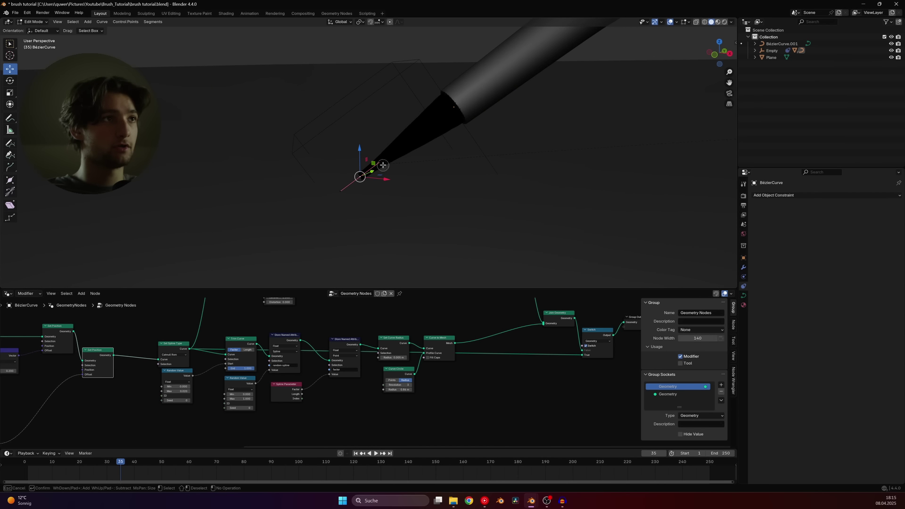
{"action": "mouse_move", "coordinate": [383, 165]}
{"action": "left_mouse_down"}
{"action": "mouse_move", "coordinate": [362, 173]}
{"action": "mouse_move", "coordinate": [395, 163]}
{"action": "mouse_move", "coordinate": [376, 172]}
{"action": "left_mouse_up"}
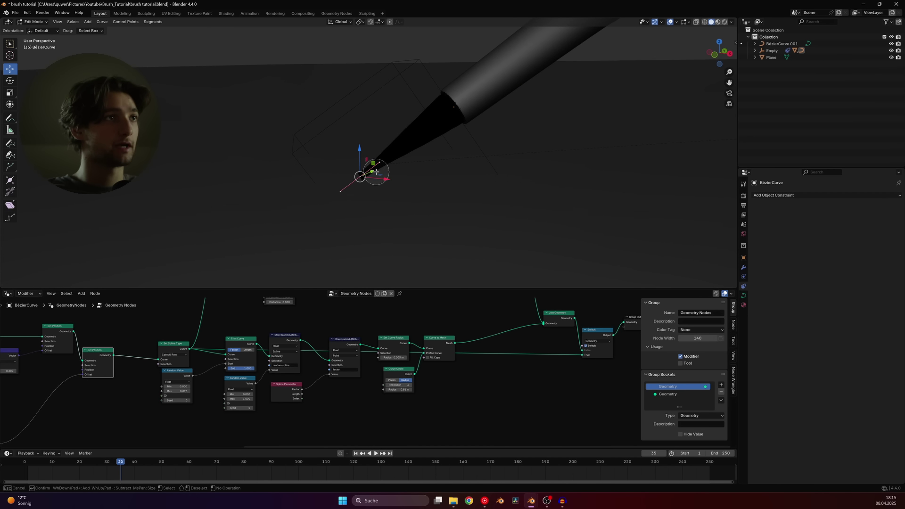
{"action": "key", "text": "Escape"}
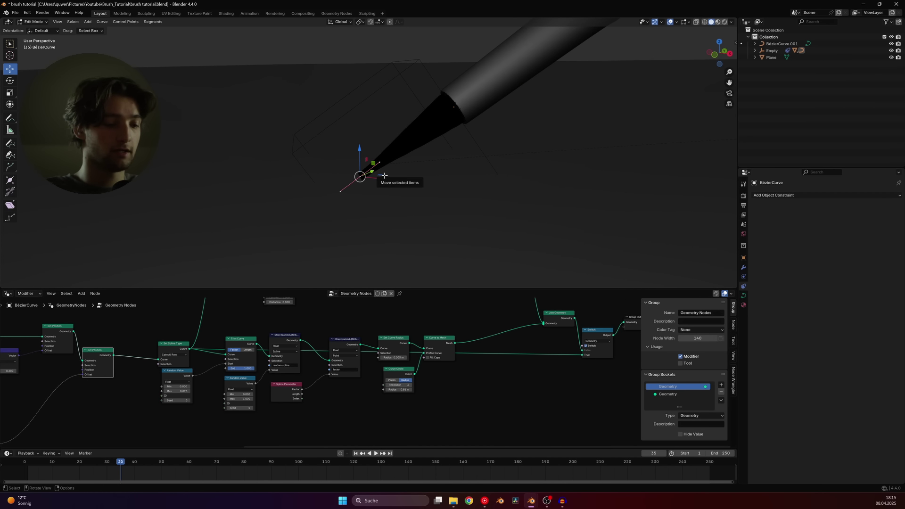
{"action": "key", "text": "ctrl+h"}
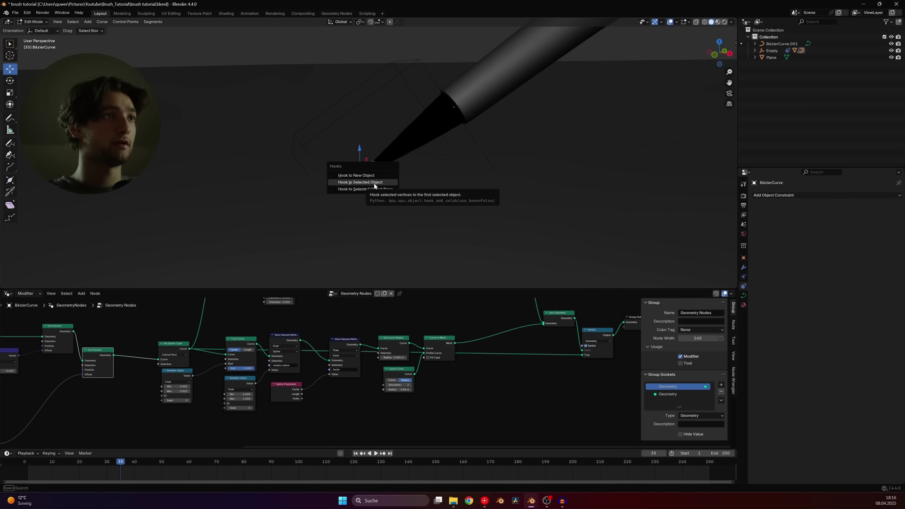
{"action": "left_click", "coordinate": [363, 175]}
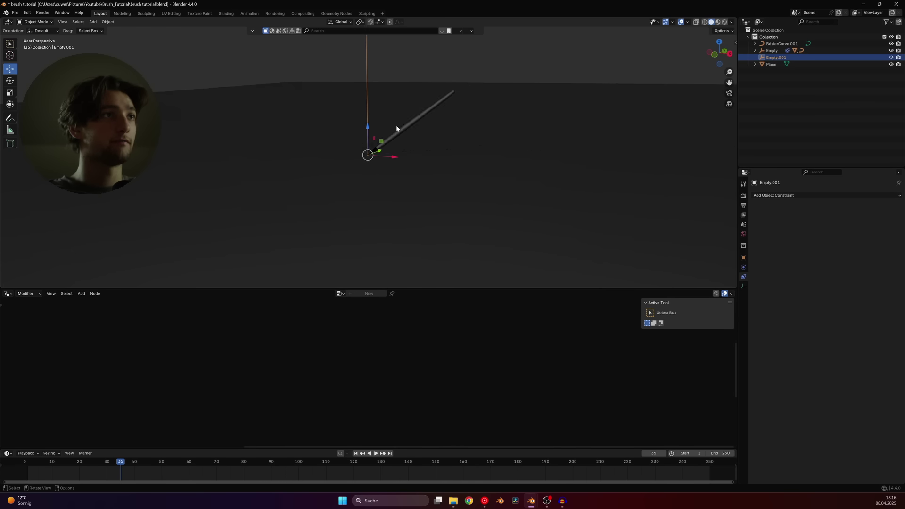
- Display the new hook empty as a Sphere with a size of 0.005 m
{"action": "scroll", "coordinate": [397, 125], "scroll_direction": "up", "scroll_amount": 5}
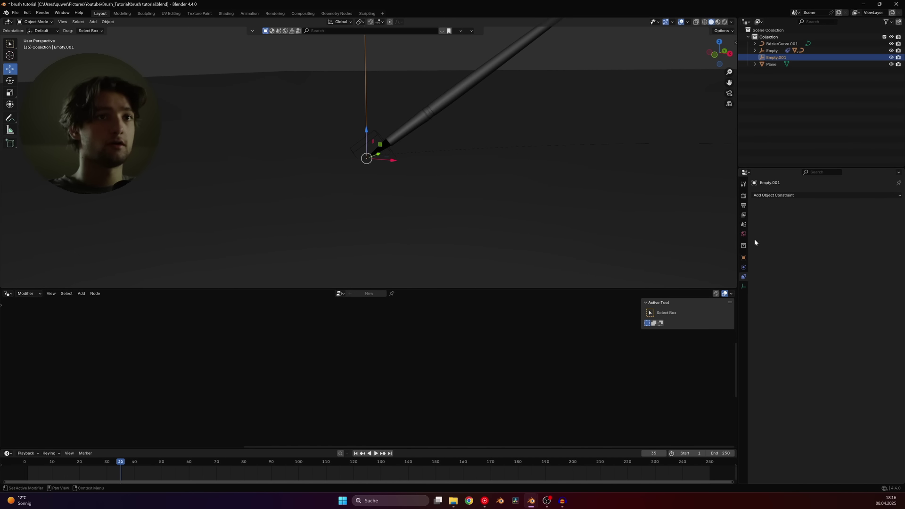
{"action": "left_click", "coordinate": [743, 269]}
{"action": "left_click", "coordinate": [743, 286]}
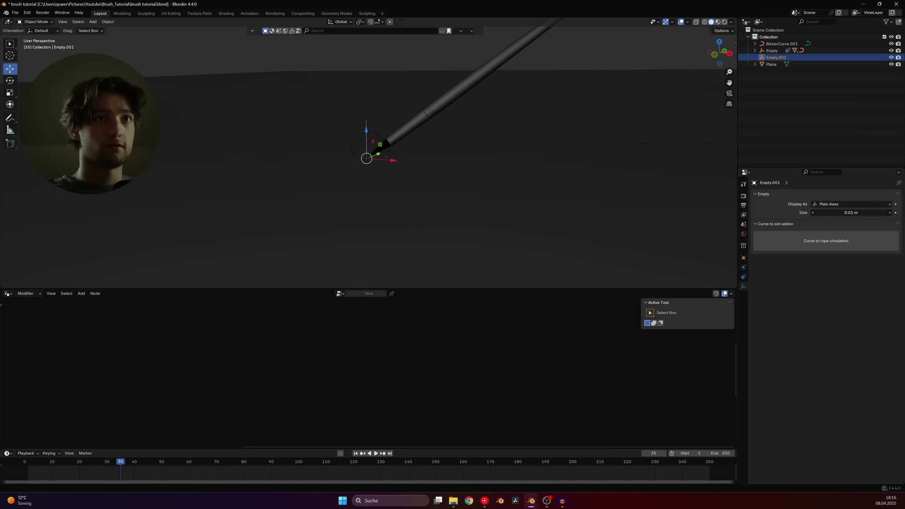
{"action": "left_click", "coordinate": [815, 204]}
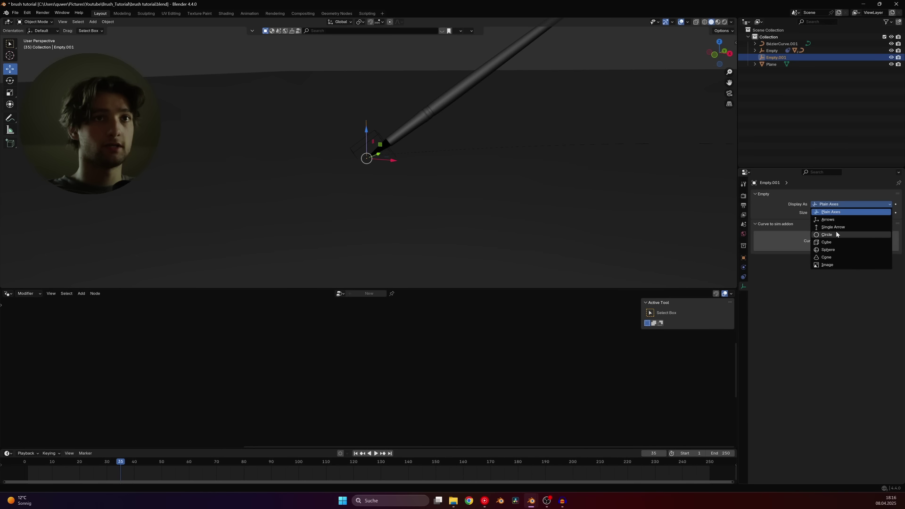
{"action": "left_click", "coordinate": [828, 249]}
{"action": "scroll", "coordinate": [391, 159], "scroll_direction": "up", "scroll_amount": 4}
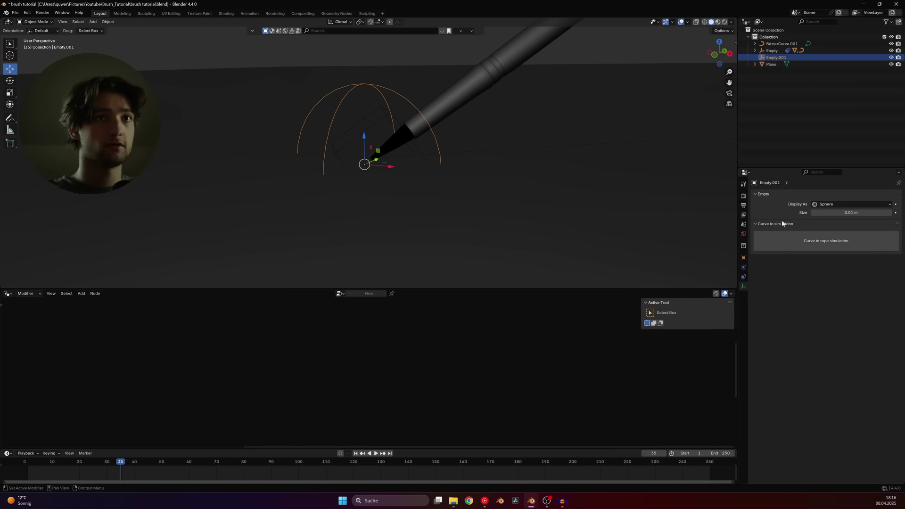
{"action": "left_click", "coordinate": [822, 213]}
{"action": "type", "text": "0.005"}
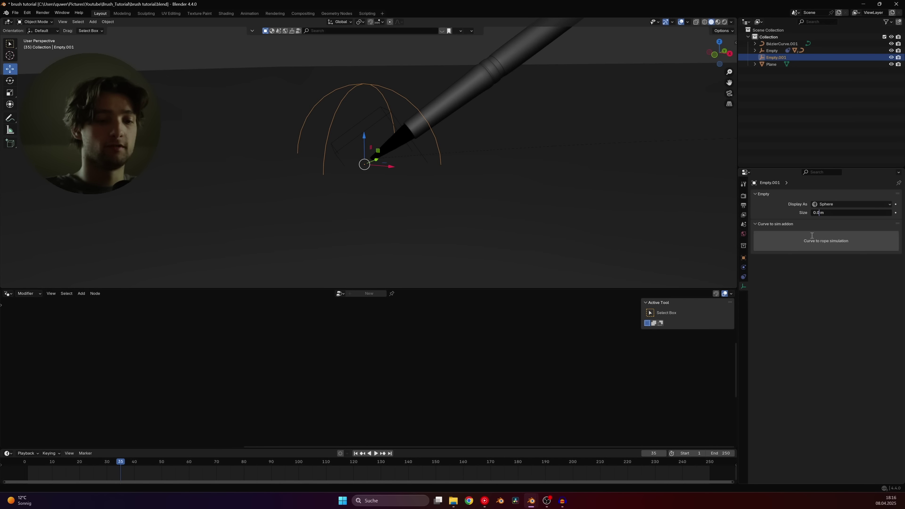
{"action": "key", "text": "Return"}
- Rotate and scale the hook empty to try how it deforms the bristle tip
{"action": "scroll", "coordinate": [464, 162], "scroll_direction": "up", "scroll_amount": 3}
{"action": "key", "text": "r"}
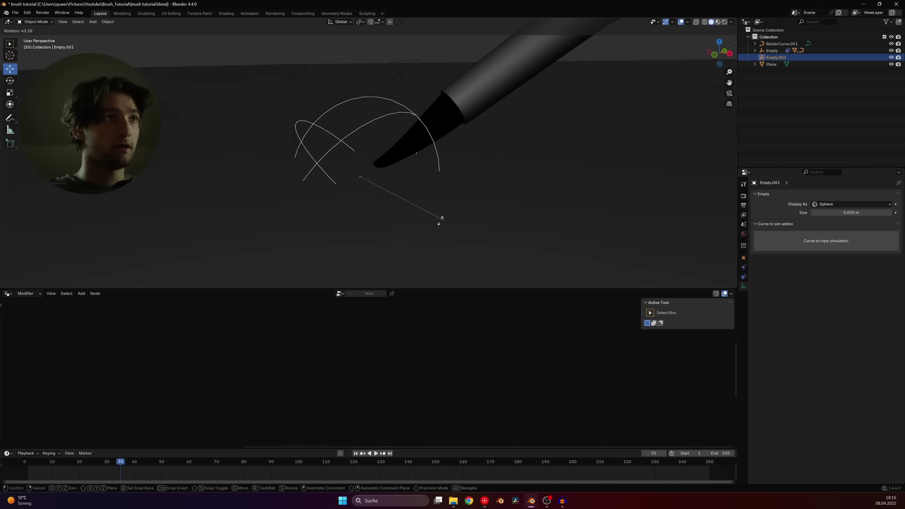
{"action": "left_click", "coordinate": [427, 270]}
{"action": "key", "text": "s"}
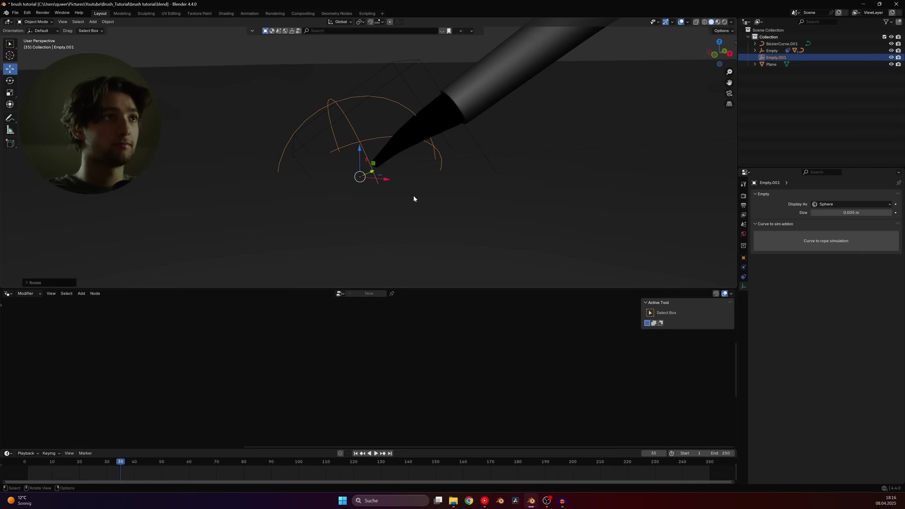
{"action": "right_click", "coordinate": [179, 265]}
{"action": "key", "text": "s"}
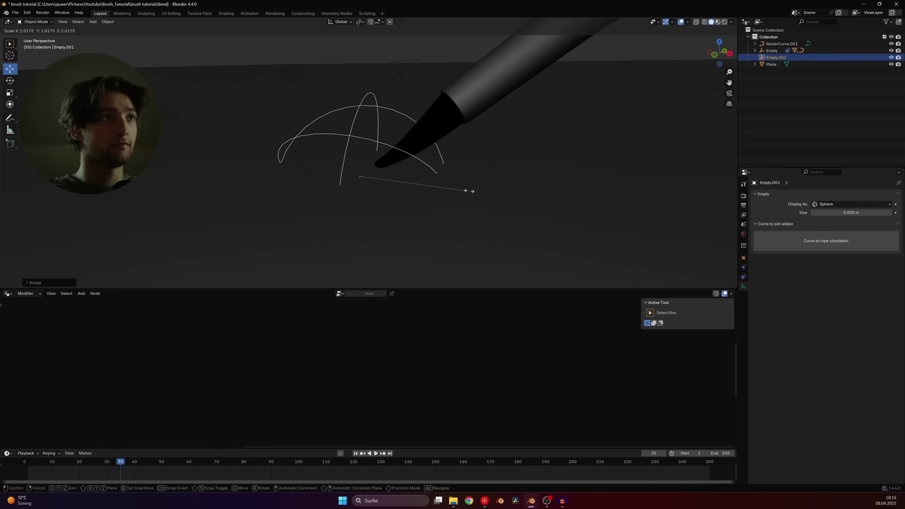
{"action": "left_click", "coordinate": [650, 193]}
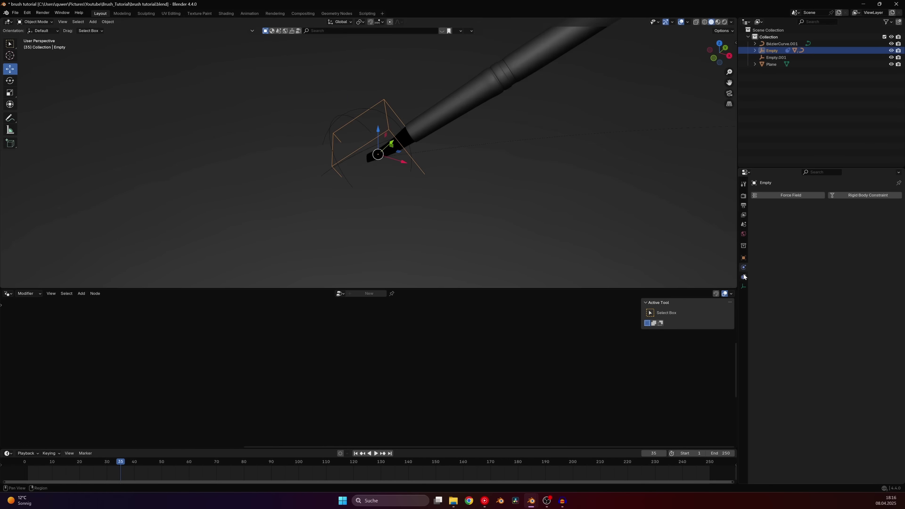
- Jump to the first frame and test the Follow Path Offset on the brush's empty
{"action": "left_click", "coordinate": [743, 276]}
{"action": "key", "text": "shift+Left"}
{"action": "middle_click_drag", "start_coordinate": [367, 99], "coordinate": [409, 138]}
{"action": "mouse_move", "coordinate": [848, 225]}
{"action": "left_mouse_down"}
{"action": "mouse_move", "coordinate": [830, 225]}
{"action": "mouse_move", "coordinate": [871, 225]}
{"action": "left_mouse_up"}
{"action": "key", "text": "Escape"}
{"action": "middle_click_drag", "start_coordinate": [363, 239], "coordinate": [212, 95]}
- Parent the sphere hook empty to the brush's empty with Object (Keep Transform)
{"action": "left_click", "coordinate": [213, 92]}
{"action": "middle_click_drag", "start_coordinate": [270, 119], "coordinate": [337, 129]}
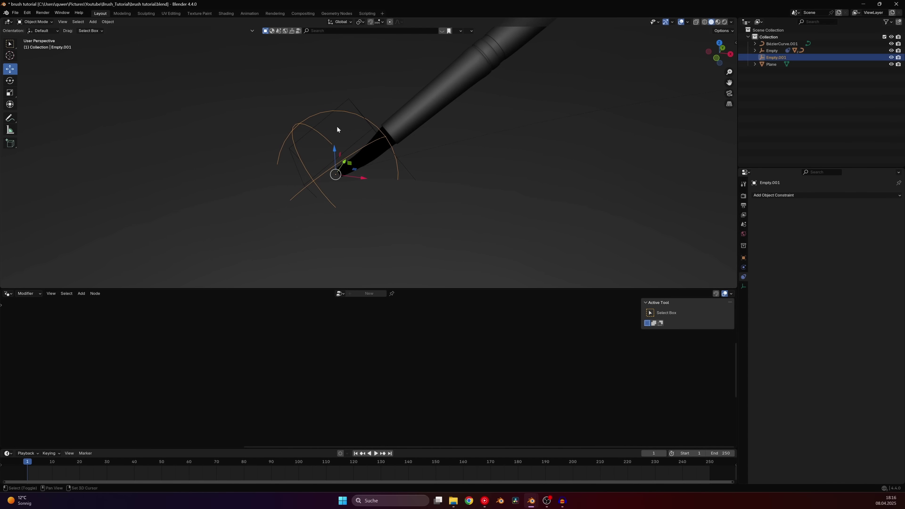
{"action": "left_click", "coordinate": [349, 101], "text": "shift"}
{"action": "key", "text": "ctrl+p"}
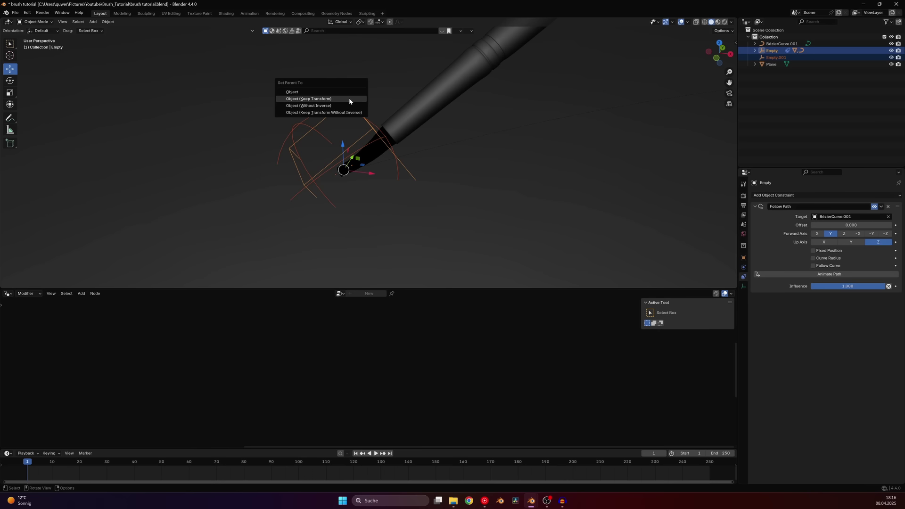
{"action": "left_click", "coordinate": [348, 99]}
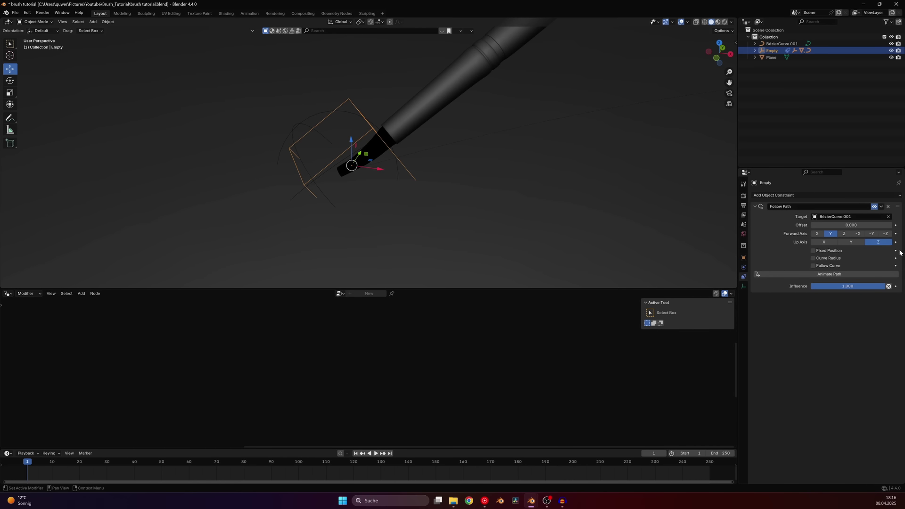
- Keyframe the brush empty's Follow Path Offset at 0 on frame 1 and play the animation
{"action": "mouse_move", "coordinate": [853, 224]}
{"action": "left_mouse_down"}
{"action": "mouse_move", "coordinate": [829, 225]}
{"action": "mouse_move", "coordinate": [876, 224]}
{"action": "mouse_move", "coordinate": [853, 225]}
{"action": "left_mouse_up"}
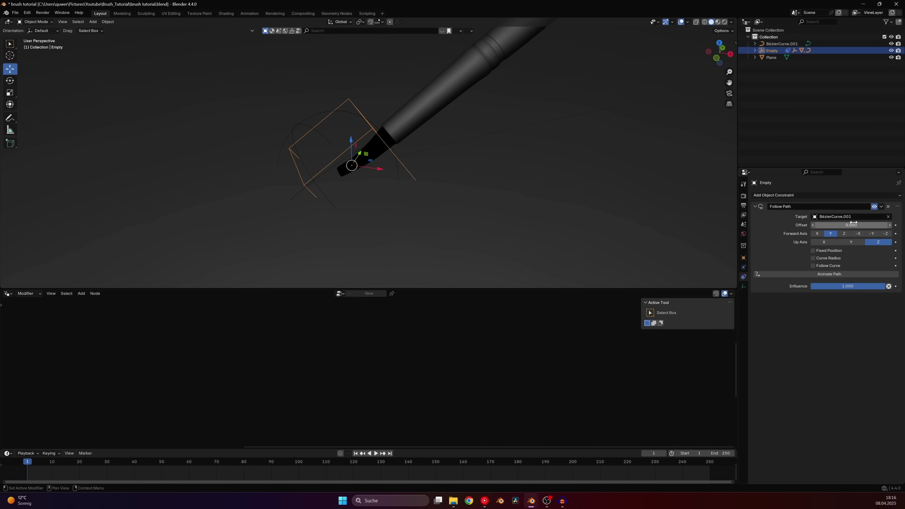
{"action": "key", "text": "i"}
{"action": "key", "text": "space"}
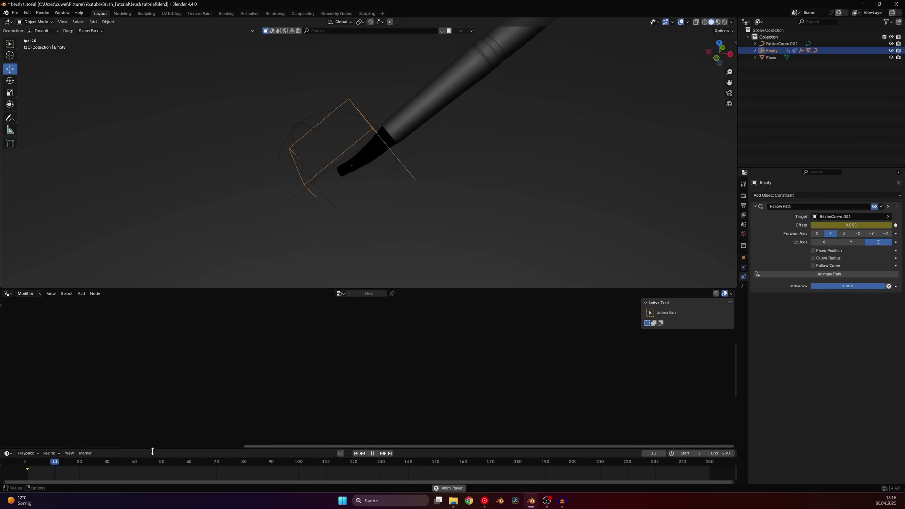
{"action": "key", "text": "space"}
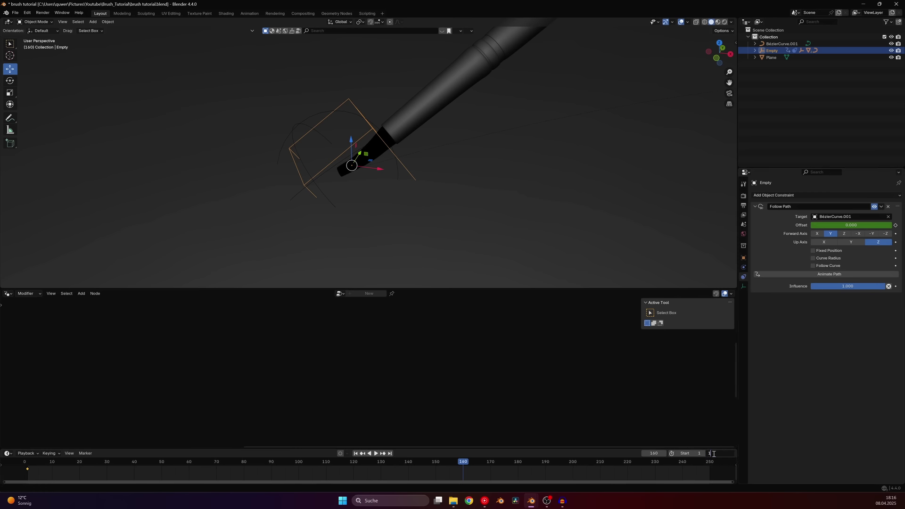
- Set the scene's end frame to 160 and keyframe the Follow Path Offset at about -115 on frame 160
{"action": "key", "text": "Return"}
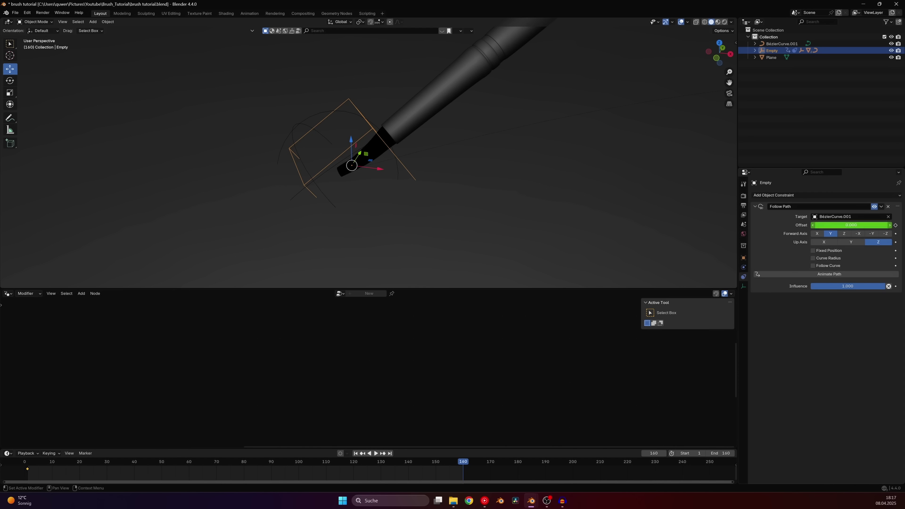
{"action": "mouse_move", "coordinate": [848, 225]}
{"action": "left_mouse_down"}
{"action": "mouse_move", "coordinate": [561, 146]}
{"action": "mouse_move", "coordinate": [218, 193]}
{"action": "mouse_move", "coordinate": [118, 194]}
{"action": "left_mouse_up"}
{"action": "key", "text": "i"}
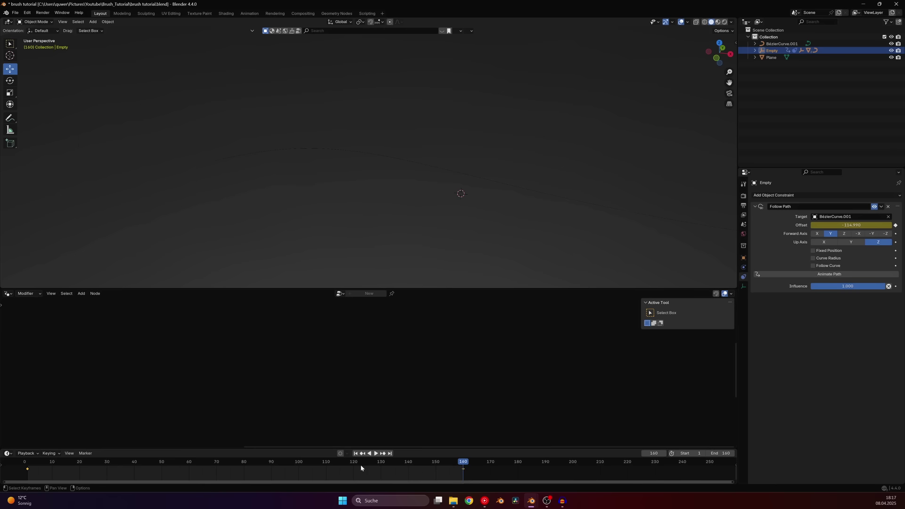
- Set the Offset keyframes to Linear interpolation and scale them outward in time from frame 1
{"action": "right_click", "coordinate": [361, 468]}
{"action": "mouse_move", "coordinate": [346, 440]}
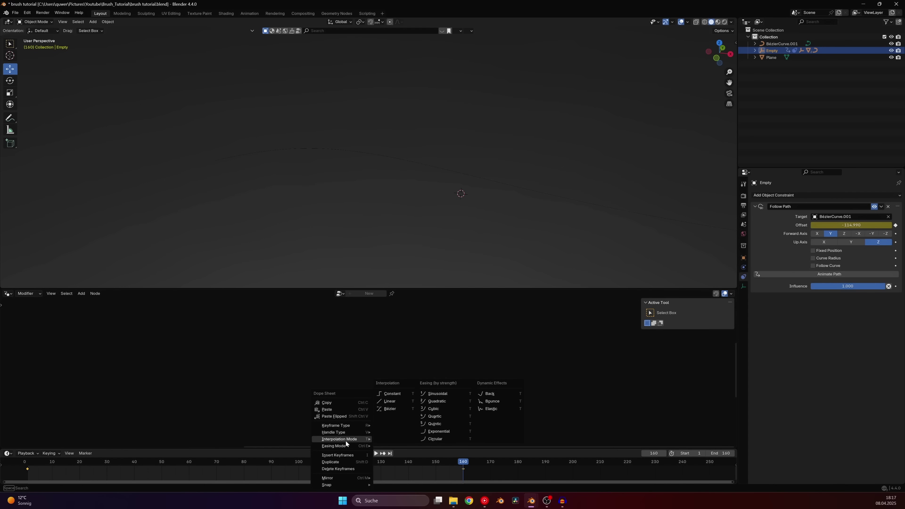
{"action": "left_click", "coordinate": [393, 404]}
{"action": "key", "text": "shift+Left"}
{"action": "middle_click_drag", "start_coordinate": [262, 234], "coordinate": [414, 180]}
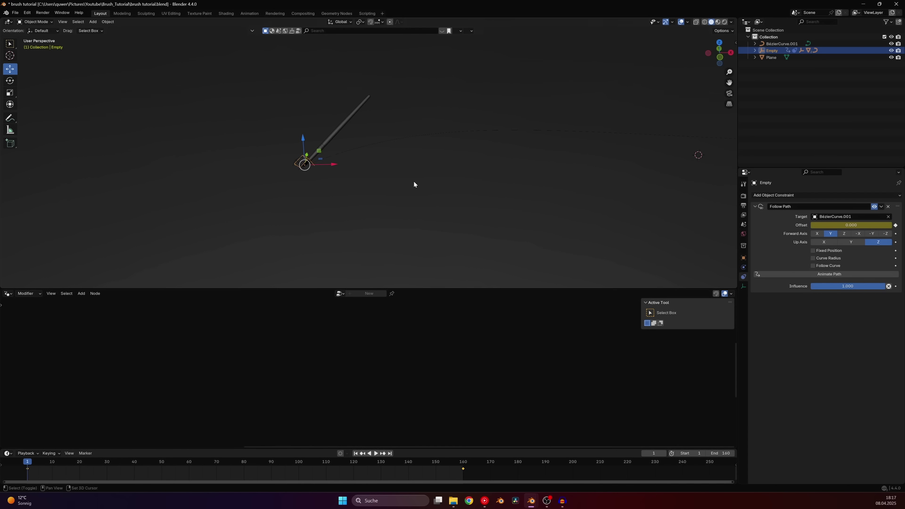
{"action": "key", "text": "s"}
{"action": "left_click", "coordinate": [369, 464]}
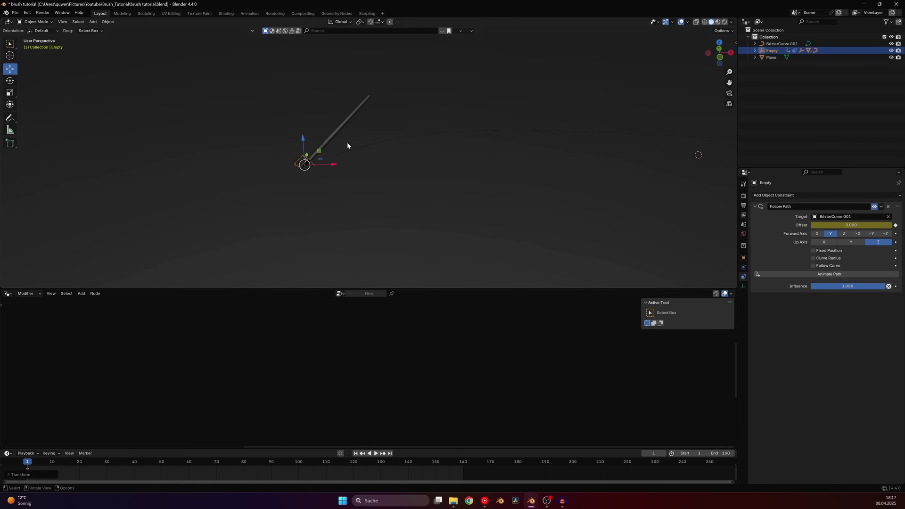
- Lower the brush's empty along the Z axis so the bristles press onto the plane
{"action": "scroll", "coordinate": [309, 153], "scroll_direction": "up", "scroll_amount": 8}
{"action": "key", "text": "KP_Decimal"}
{"action": "key", "text": "g"}
{"action": "key", "text": "z"}
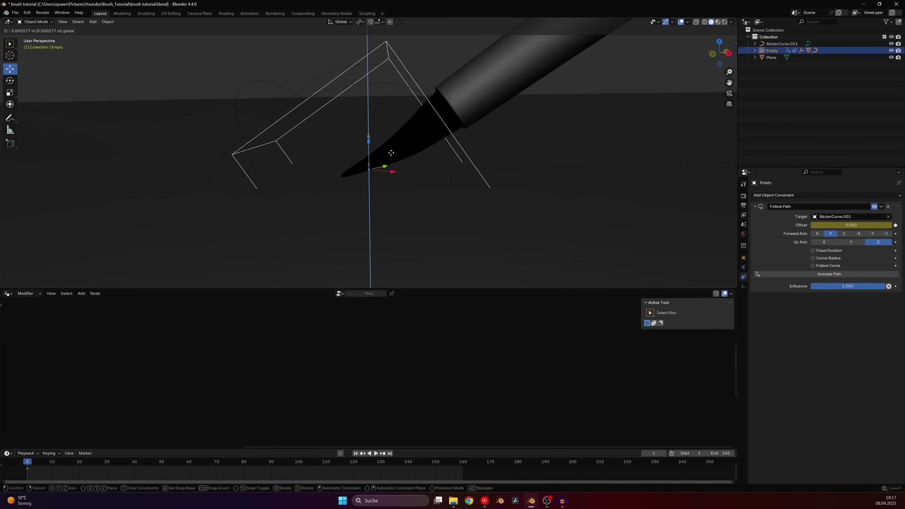
{"action": "left_click", "coordinate": [393, 199]}
- Move the hook empty along the Z axis and scale it to reshape the bristle tip against the plane
{"action": "key", "text": "shift+a"}
{"action": "left_click", "coordinate": [294, 103]}
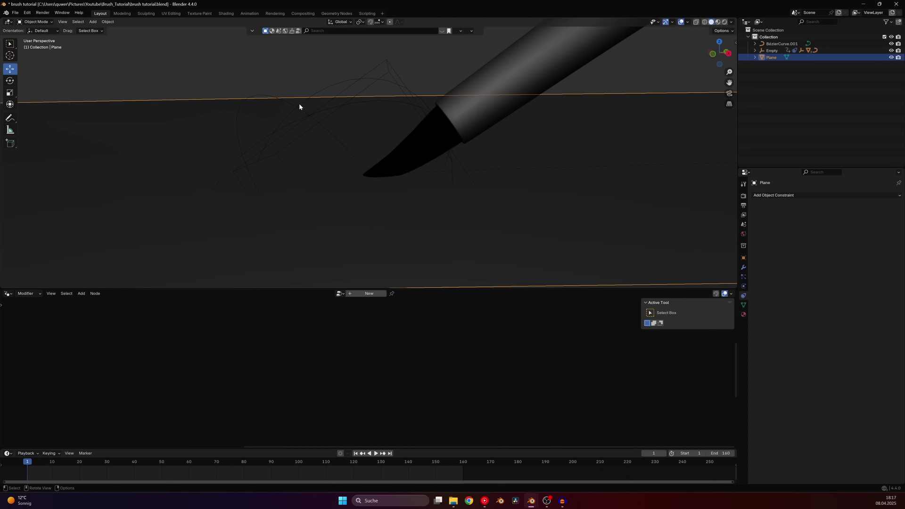
{"action": "key", "text": "g"}
{"action": "key", "text": "z"}
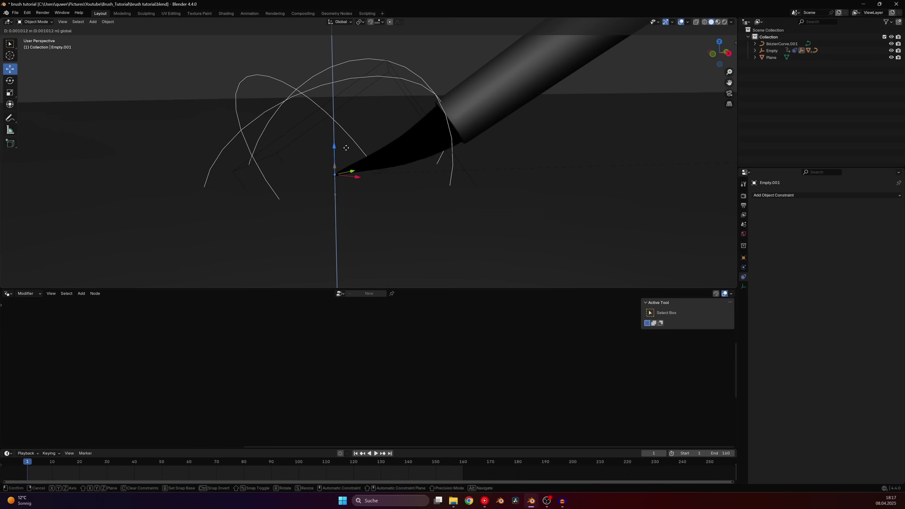
{"action": "left_click", "coordinate": [412, 159]}
{"action": "key", "text": "s"}
{"action": "left_click", "coordinate": [438, 163]}
{"action": "scroll", "coordinate": [441, 165], "scroll_direction": "down", "scroll_amount": 3}
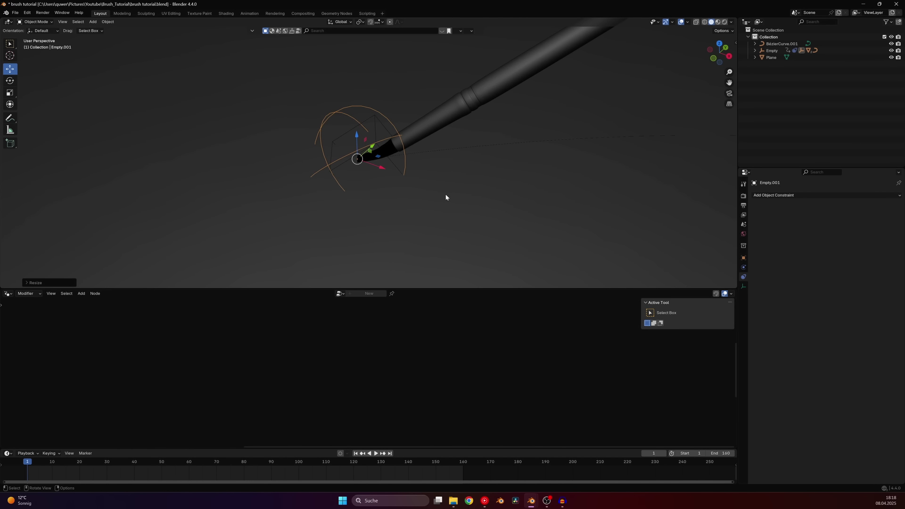
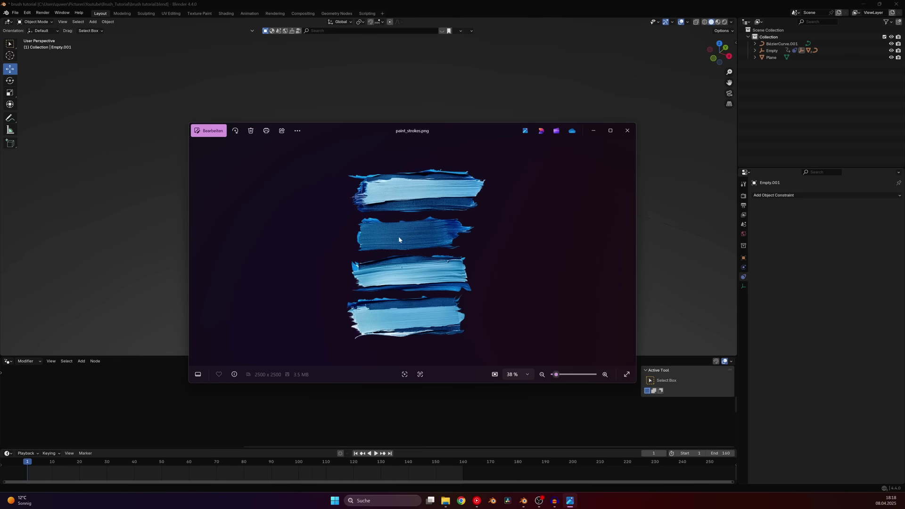
- Examine the paint strokes in paint_strokes.png and close the image viewer
{"action": "scroll", "coordinate": [342, 190], "scroll_direction": "up", "scroll_amount": 2}
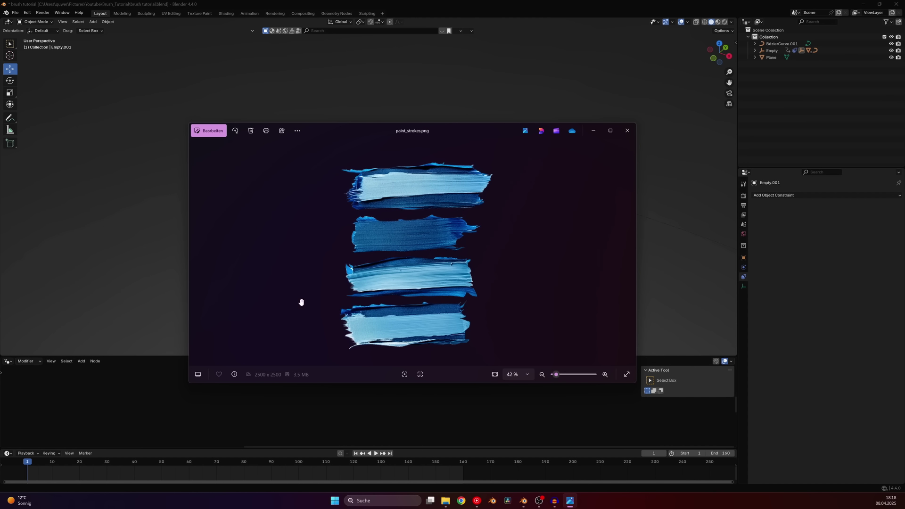
{"action": "left_click", "coordinate": [629, 131]}
{"action": "scroll", "coordinate": [377, 179], "scroll_direction": "down", "scroll_amount": 6}
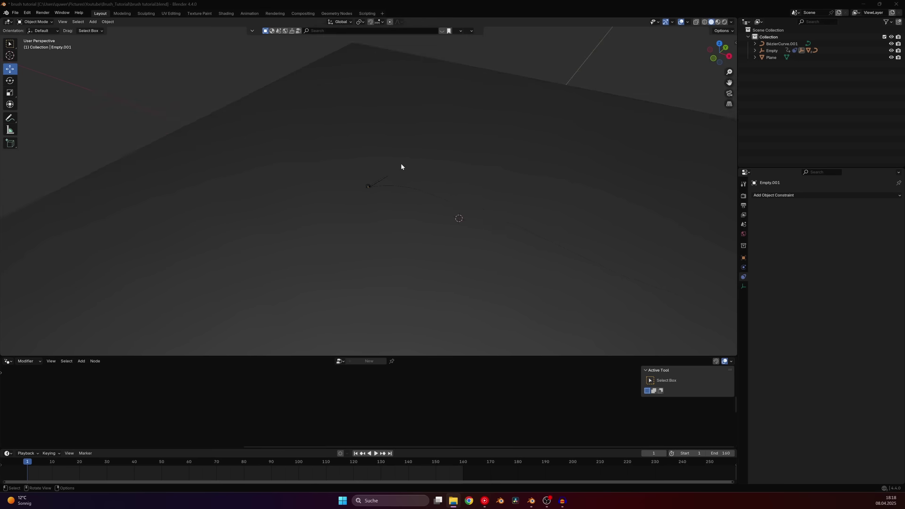
- Import paint_strokes from the Brush_Tutorial Assets folder as an image mesh plane
{"action": "left_click", "coordinate": [428, 147]}
{"action": "key", "text": "shift+a"}
{"action": "mouse_move", "coordinate": [415, 191]}
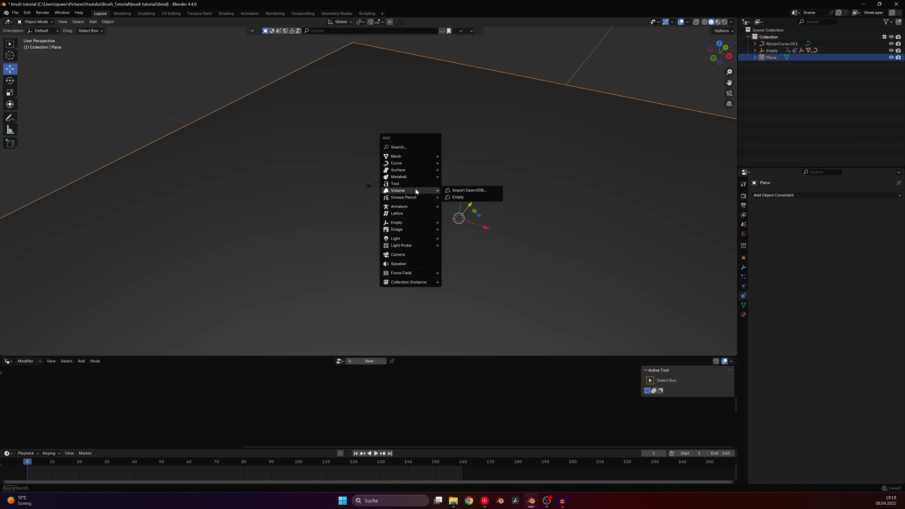
{"action": "mouse_move", "coordinate": [410, 229]}
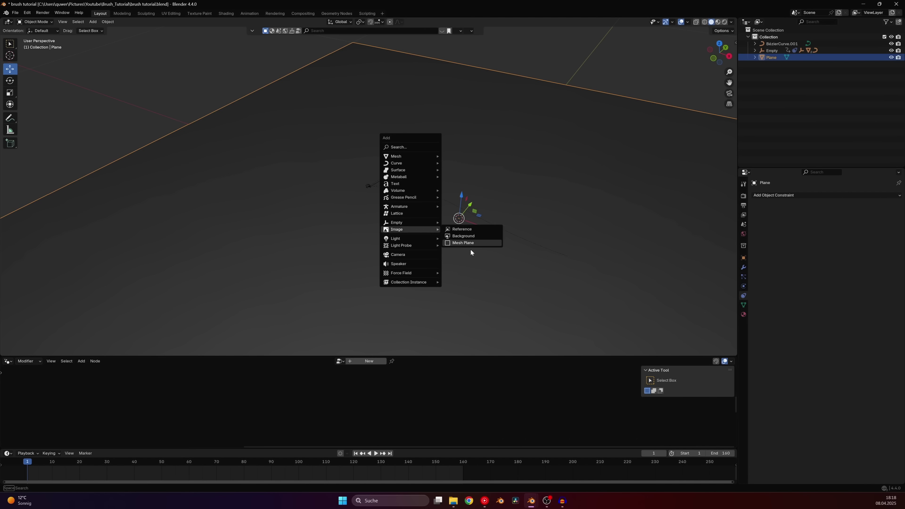
{"action": "left_click", "coordinate": [472, 243]}
{"action": "left_click", "coordinate": [472, 184]}
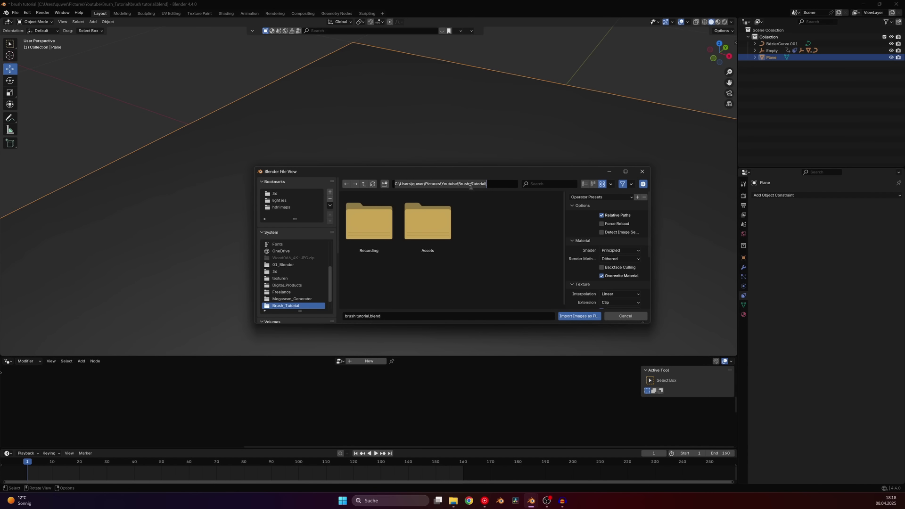
{"action": "key", "text": "End"}
{"action": "type", "text": "Assets"}
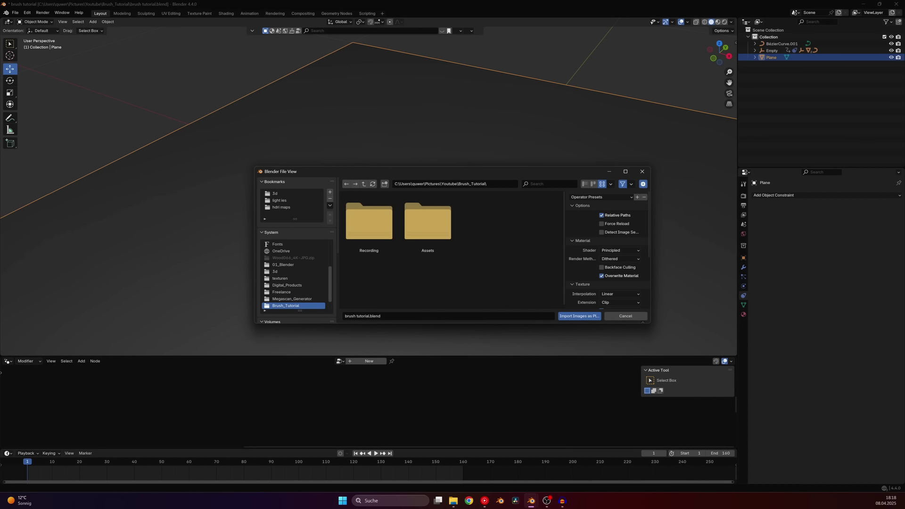
{"action": "key", "text": "Return"}
{"action": "left_click", "coordinate": [570, 316]}
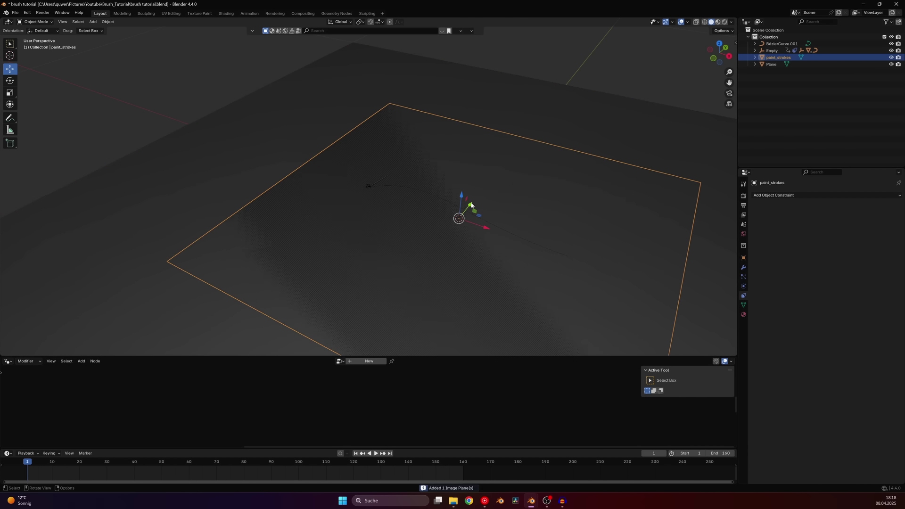
- Scale down the paint_strokes plane and move it along the X axis
{"action": "key", "text": "s"}
{"action": "left_click", "coordinate": [424, 269]}
{"action": "key", "text": "g"}
{"action": "key", "text": "x"}
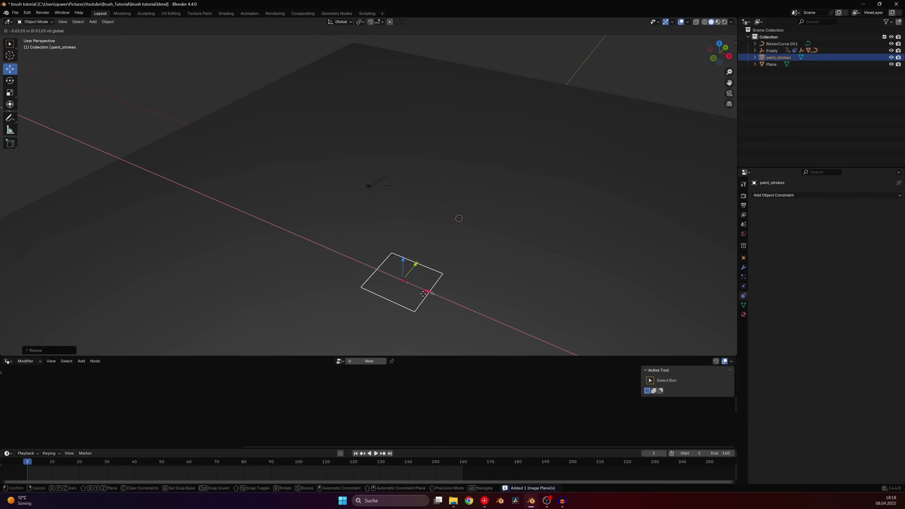
{"action": "left_click", "coordinate": [306, 237]}
{"action": "key", "text": "KP_Decimal"}
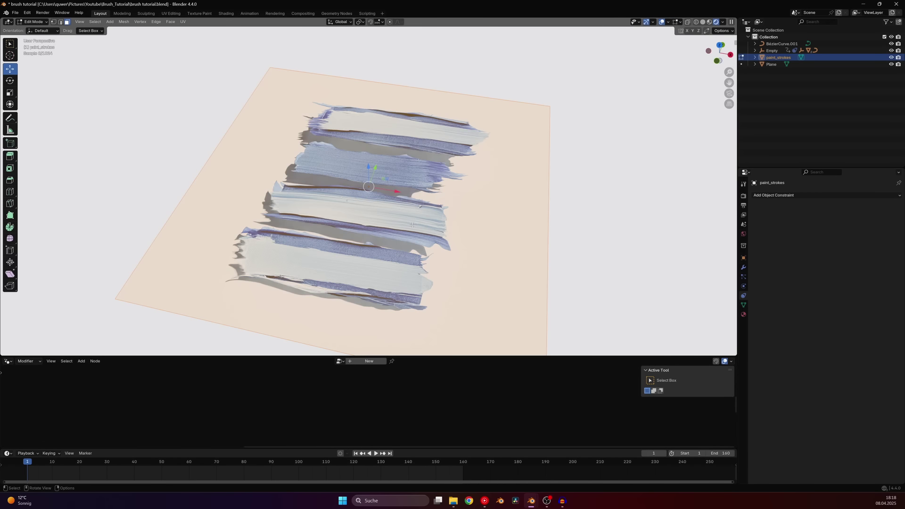
- Save the file and cut two edge loops into the paint_strokes plane, in the gaps on either side of the second stroke
{"action": "middle_click_drag", "start_coordinate": [412, 226], "coordinate": [454, 194]}
{"action": "key", "text": "ctrl+s"}
{"action": "key", "text": "2"}
{"action": "key", "text": "g"}
{"action": "key", "text": "g"}
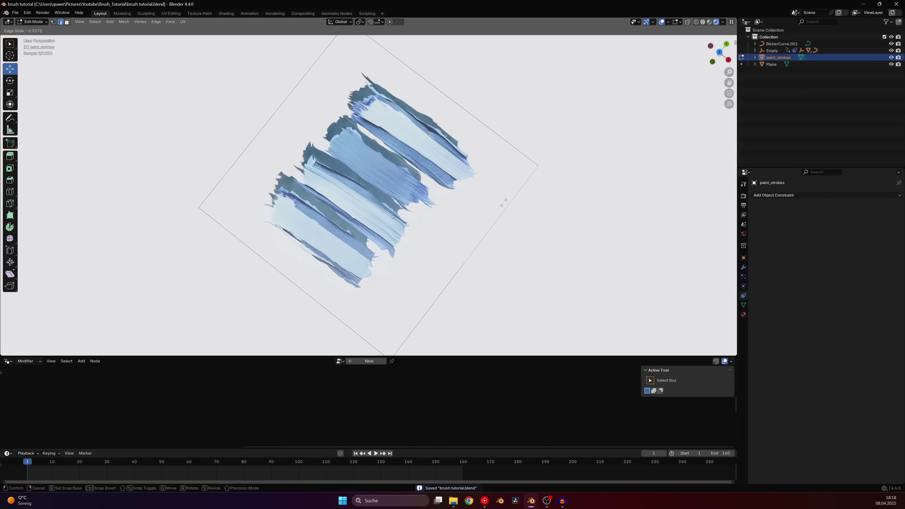
{"action": "left_click", "coordinate": [502, 203]}
{"action": "key", "text": "g"}
{"action": "key", "text": "g"}
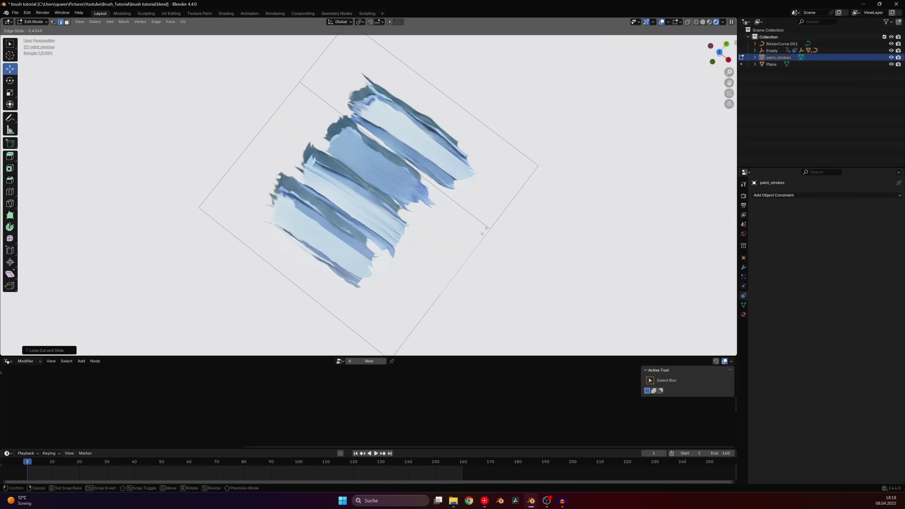
{"action": "left_click", "coordinate": [486, 229]}
- Isolate the paint_strokes plane in Local View and cut a third edge loop between the third and fourth strokes
{"action": "key", "text": "Tab"}
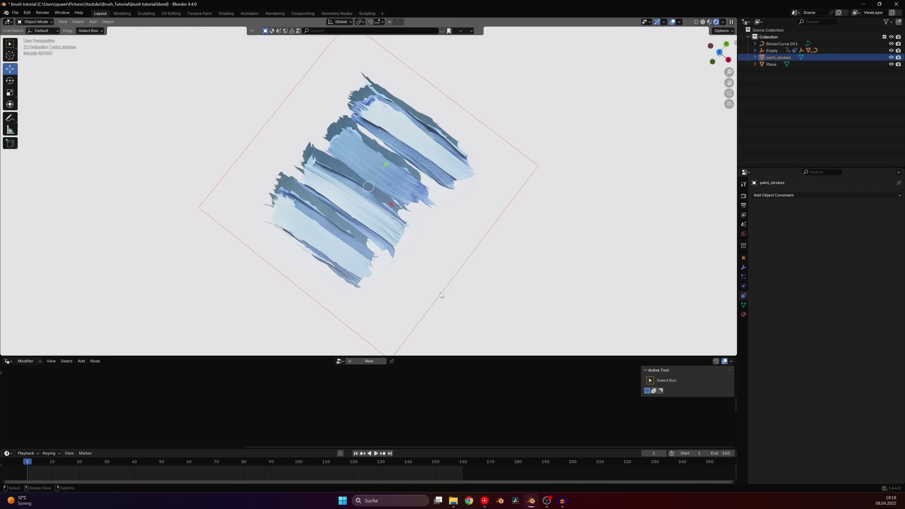
{"action": "key", "text": "KP_Divide"}
{"action": "key", "text": "Tab"}
{"action": "key", "text": "ctrl+r"}
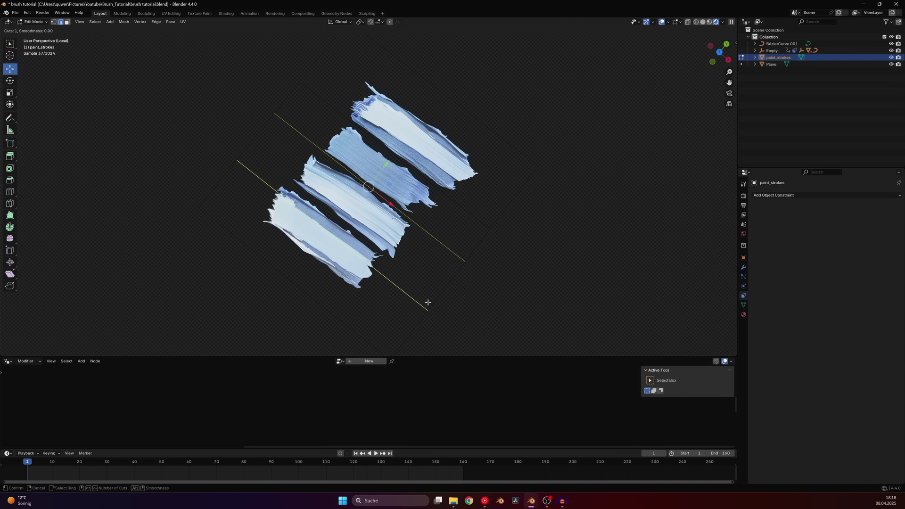
{"action": "left_click", "coordinate": [427, 302]}
{"action": "left_click", "coordinate": [441, 293]}
- Separate the first and third stroke faces into one object and the second stroke's face into another
{"action": "key", "text": "3"}
{"action": "left_click", "coordinate": [411, 146]}
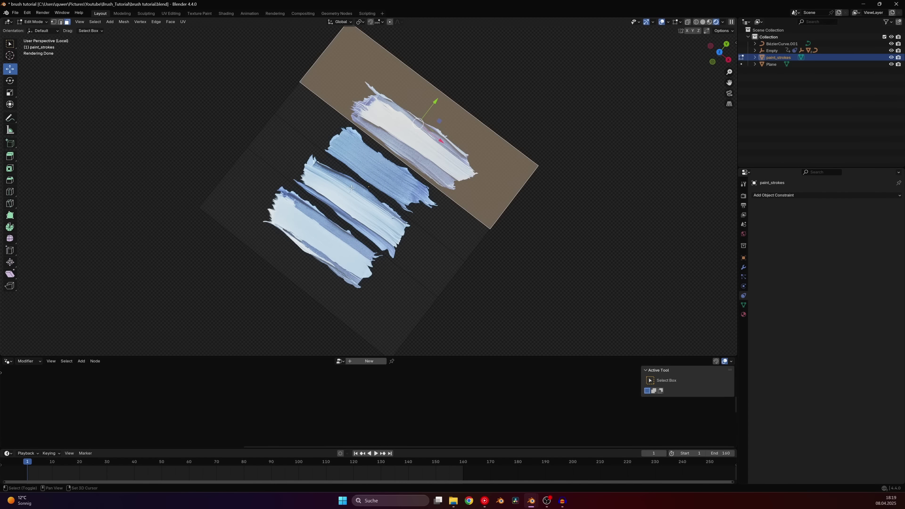
{"action": "left_click", "coordinate": [351, 188], "text": "shift"}
{"action": "key", "text": "p"}
{"action": "left_click", "coordinate": [354, 191]}
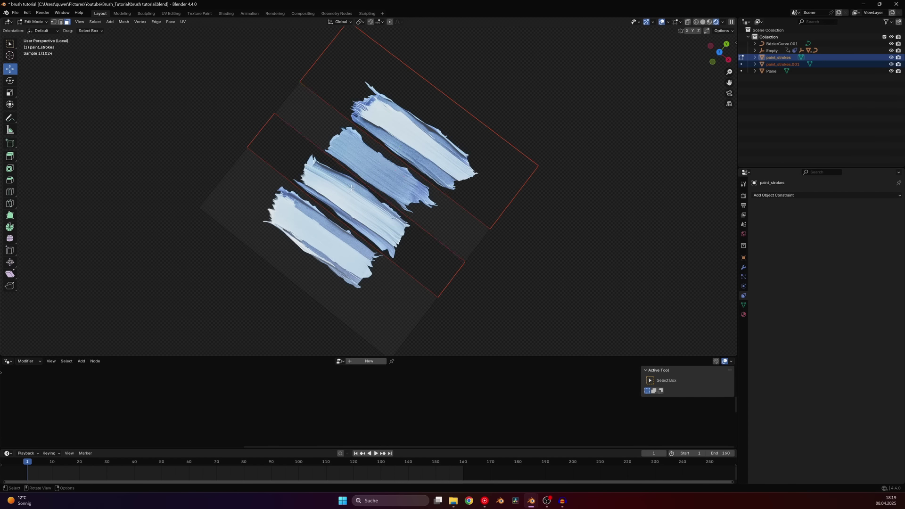
{"action": "key", "text": "Tab"}
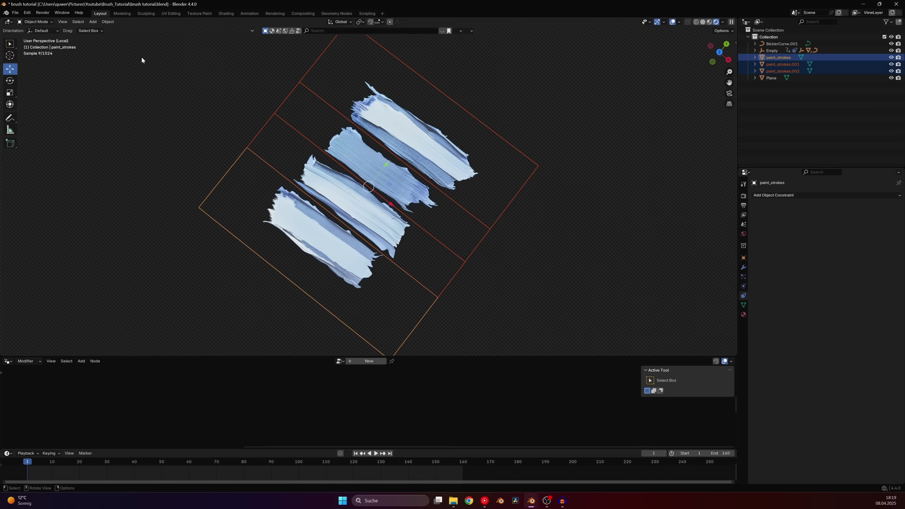
- Set the origins of the three selected stroke objects to their geometry
{"action": "left_click", "coordinate": [107, 21]}
{"action": "mouse_move", "coordinate": [123, 36]}
{"action": "left_click", "coordinate": [211, 43]}
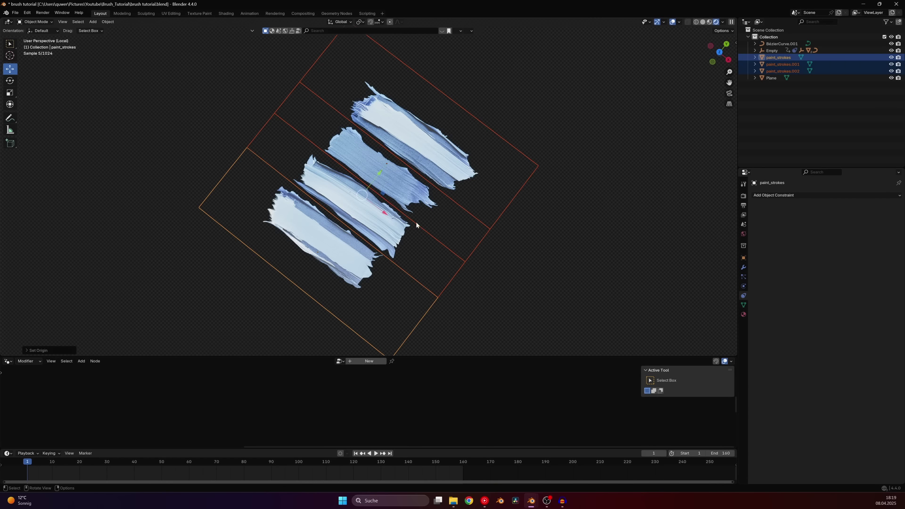
{"action": "middle_click_drag", "start_coordinate": [320, 191], "coordinate": [271, 142]}
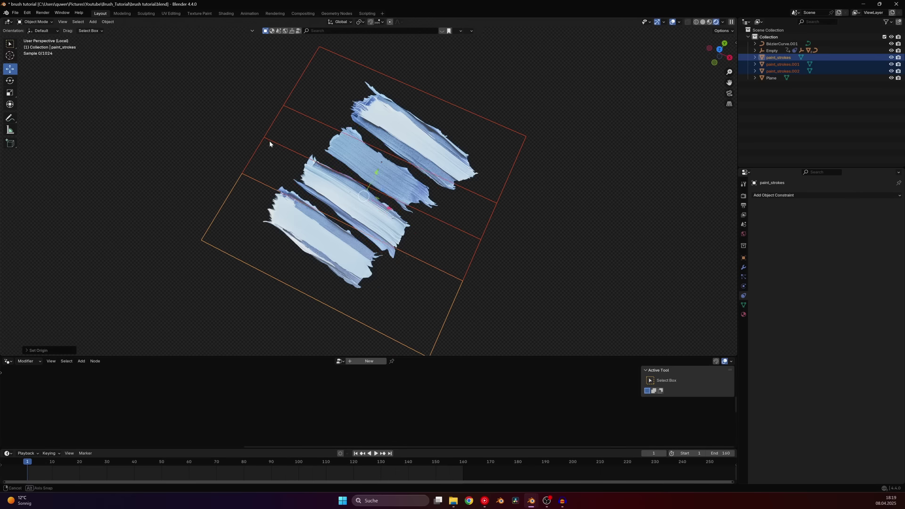
{"action": "left_click", "coordinate": [108, 21]}
{"action": "mouse_move", "coordinate": [125, 37]}
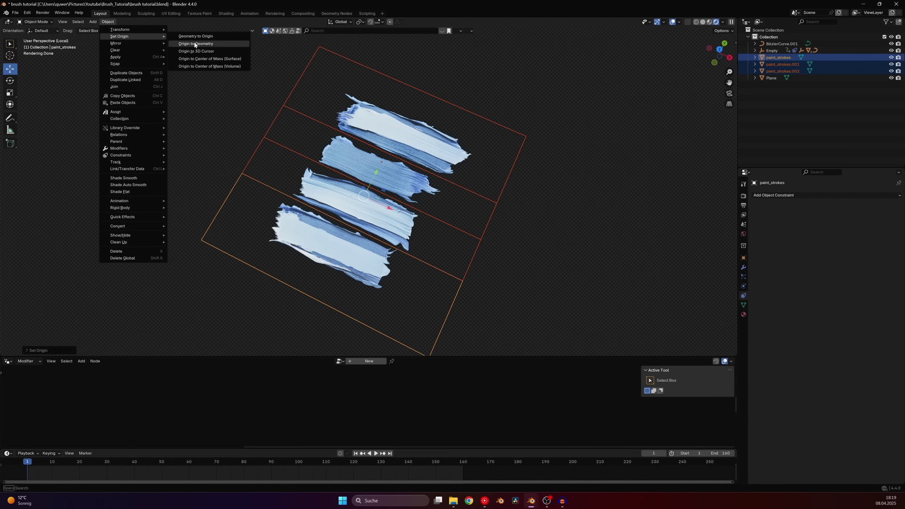
- Separate the third stroke's face from the paint_strokes.001 object into its own object
{"action": "left_click", "coordinate": [394, 127]}
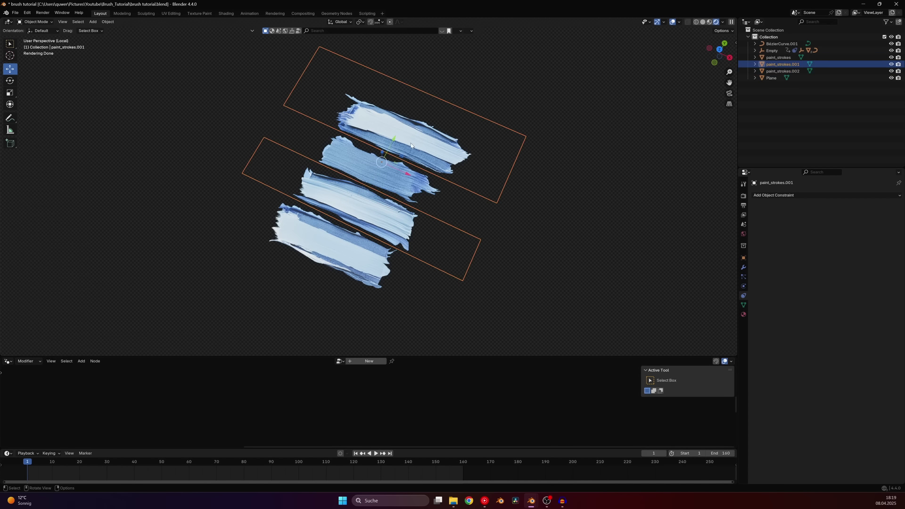
{"action": "middle_click_drag", "start_coordinate": [394, 127], "coordinate": [364, 148]}
{"action": "key", "text": "Tab"}
{"action": "left_click", "coordinate": [345, 184]}
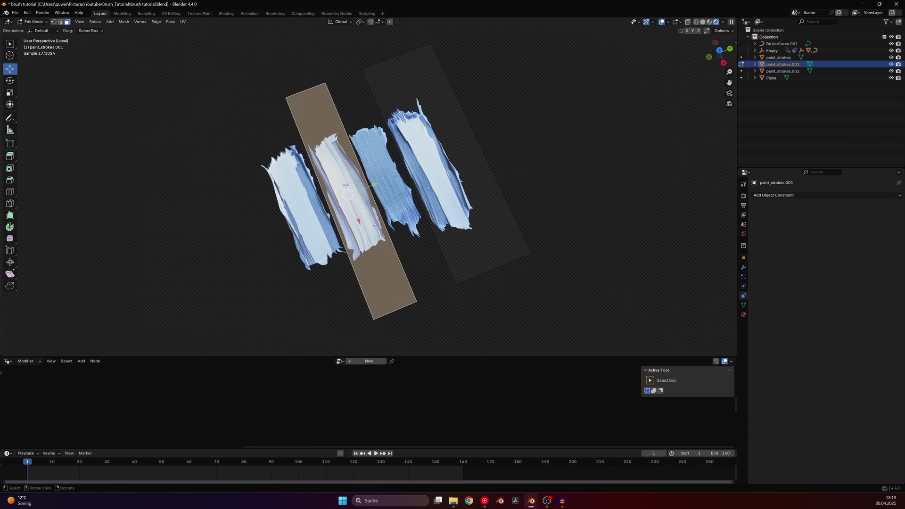
{"action": "key", "text": "p"}
{"action": "left_click", "coordinate": [344, 184]}
{"action": "key", "text": "Tab"}
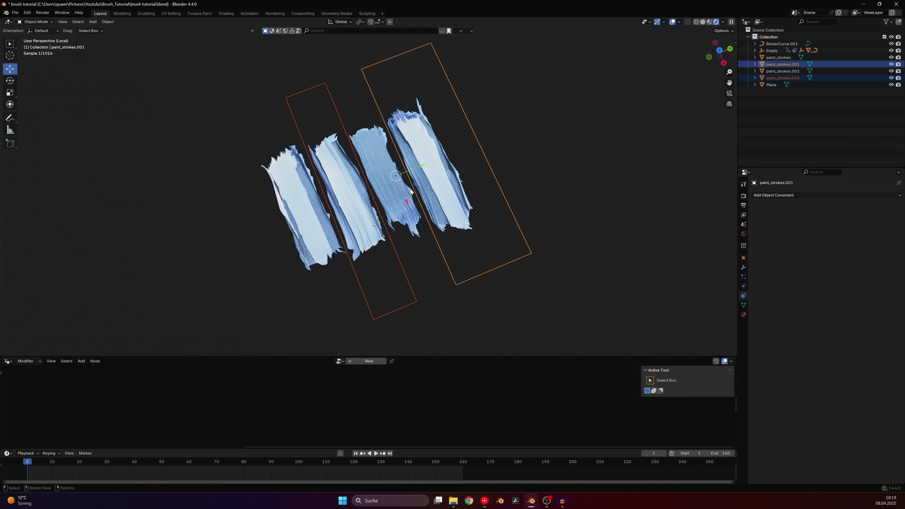
- Slide the outer edges of the paint_strokes.001 plane inward so they sit close to its paint stroke
{"action": "left_click", "coordinate": [453, 173]}
{"action": "key", "text": "Tab"}
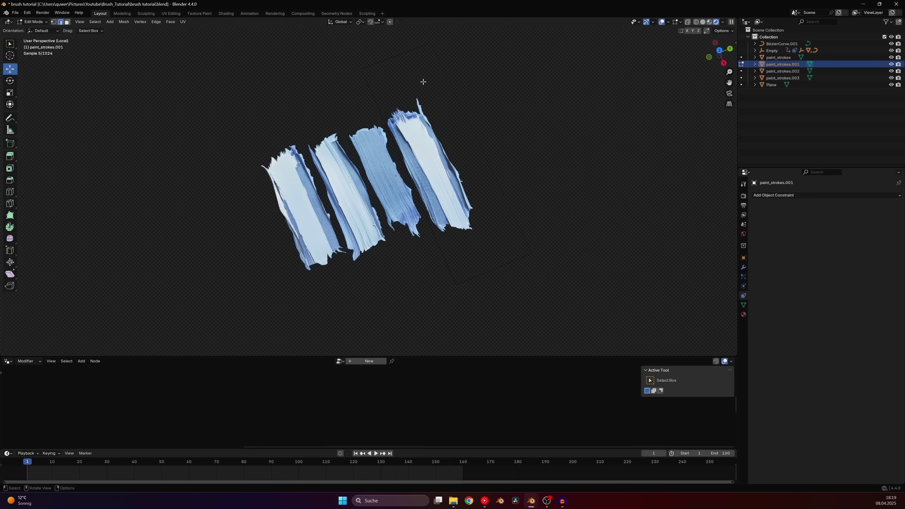
{"action": "left_click", "coordinate": [463, 110]}
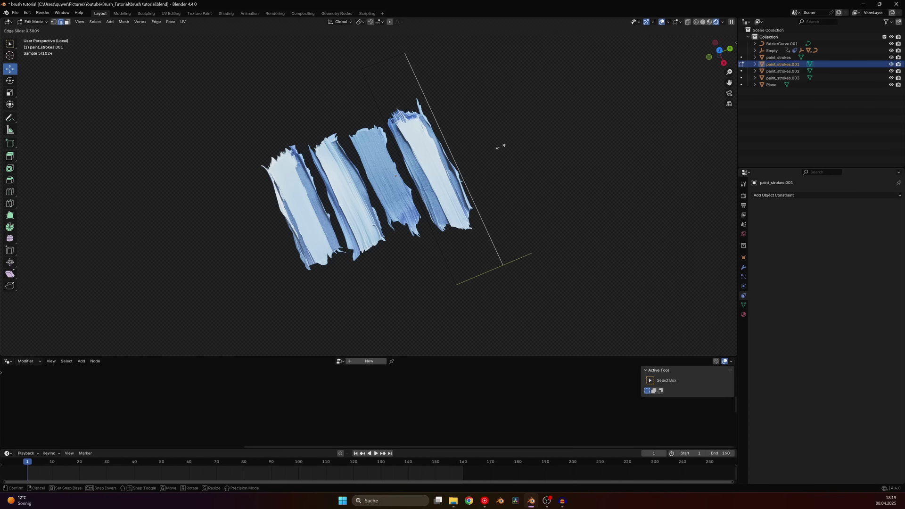
{"action": "key", "text": "g"}
{"action": "key", "text": "g"}
{"action": "left_click", "coordinate": [398, 84]}
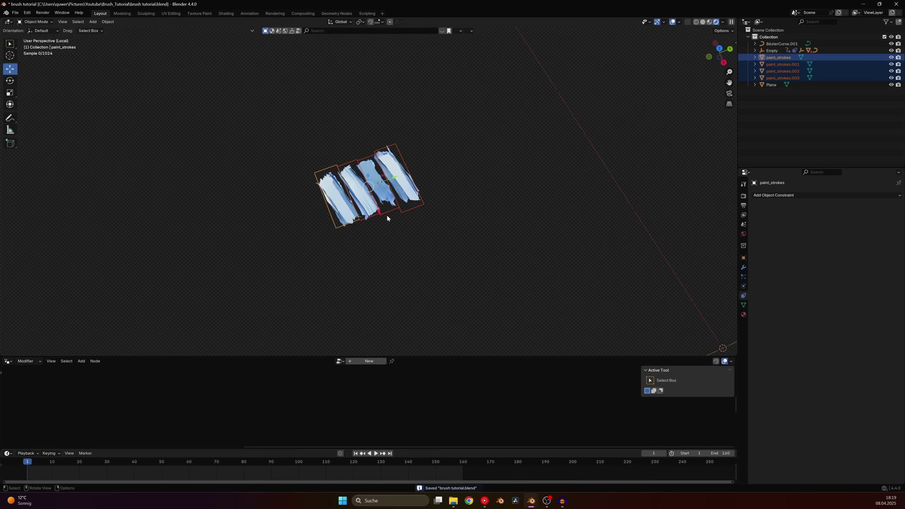
- Set the origins of all four trimmed stroke planes to their geometry
{"action": "scroll", "coordinate": [386, 214], "scroll_direction": "up", "scroll_amount": 4}
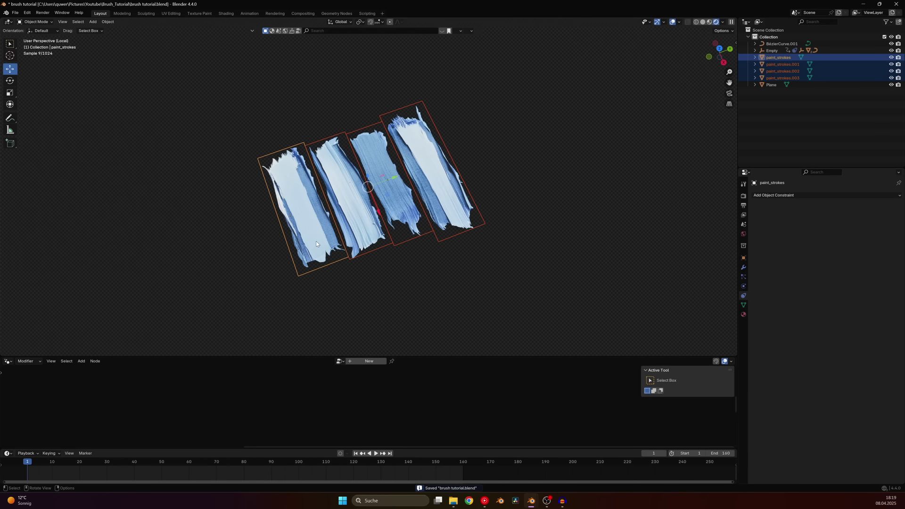
{"action": "left_click", "coordinate": [107, 22]}
{"action": "mouse_move", "coordinate": [132, 36]}
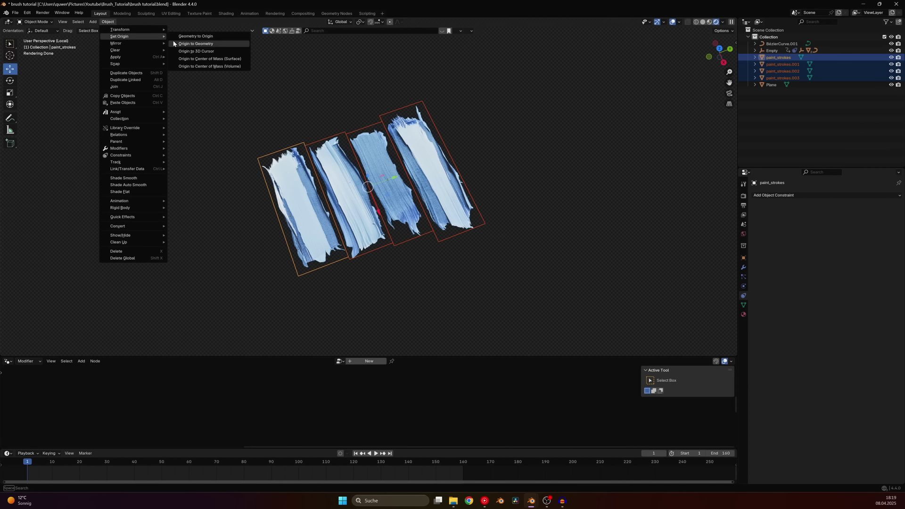
{"action": "left_click", "coordinate": [191, 44]}
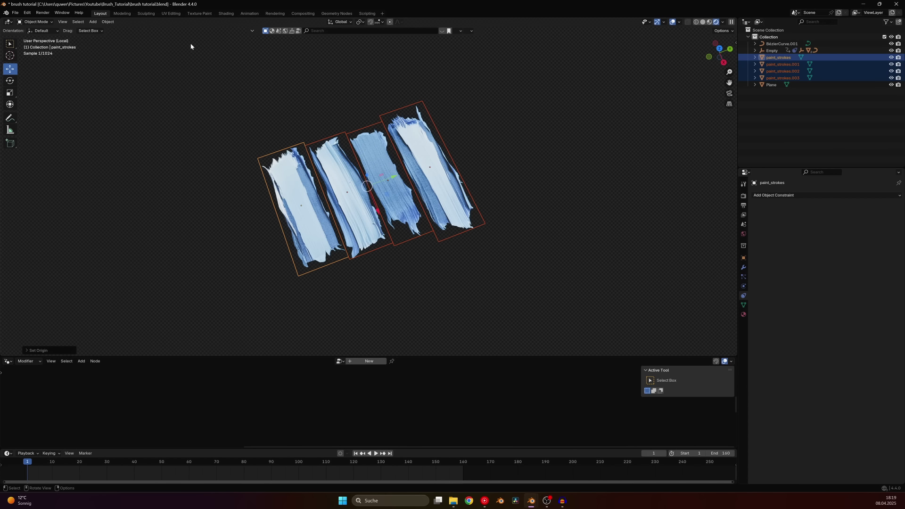
- Move the four stroke planes into a new collection named "paint instances" and, outside Local View, exclude that collection from the view layer
{"action": "left_click", "coordinate": [477, 135]}
{"action": "left_click", "coordinate": [379, 182]}
{"action": "middle_click_drag", "start_coordinate": [379, 183], "coordinate": [443, 168]}
{"action": "left_click_drag", "start_coordinate": [260, 103], "coordinate": [422, 288]}
{"action": "key", "text": "m"}
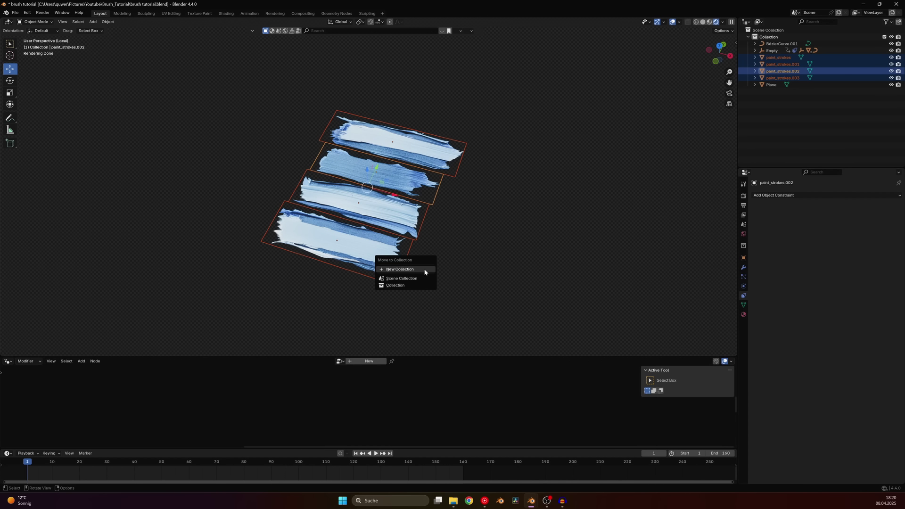
{"action": "left_click", "coordinate": [424, 270]}
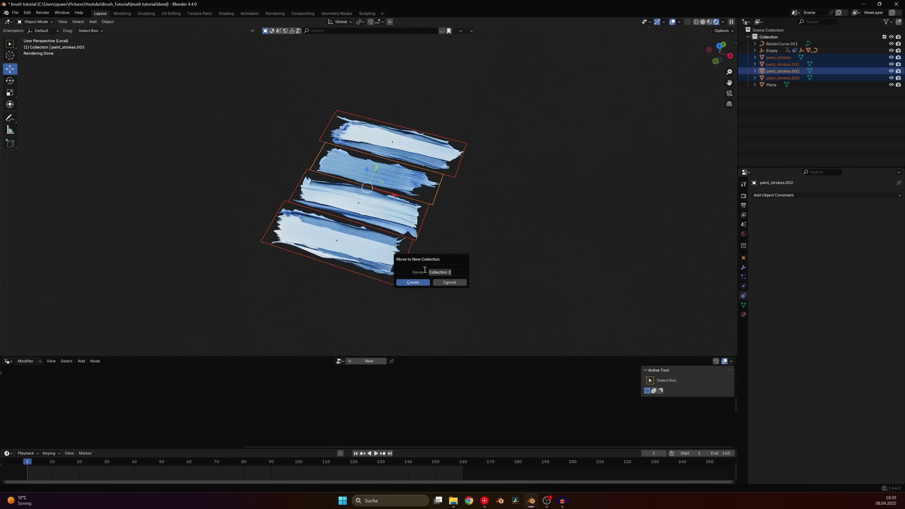
{"action": "type", "text": "paint instances"}
{"action": "key", "text": "Return"}
{"action": "key", "text": "KP_Divide"}
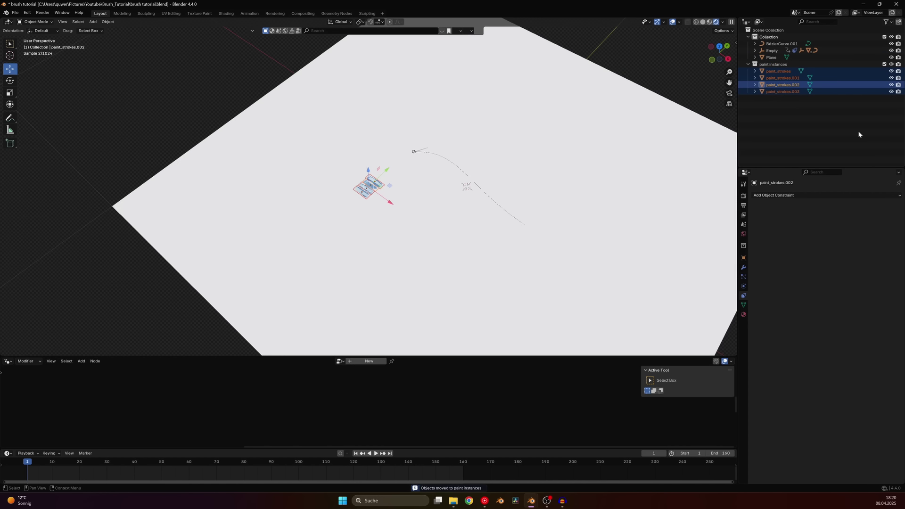
{"action": "left_click", "coordinate": [884, 64]}
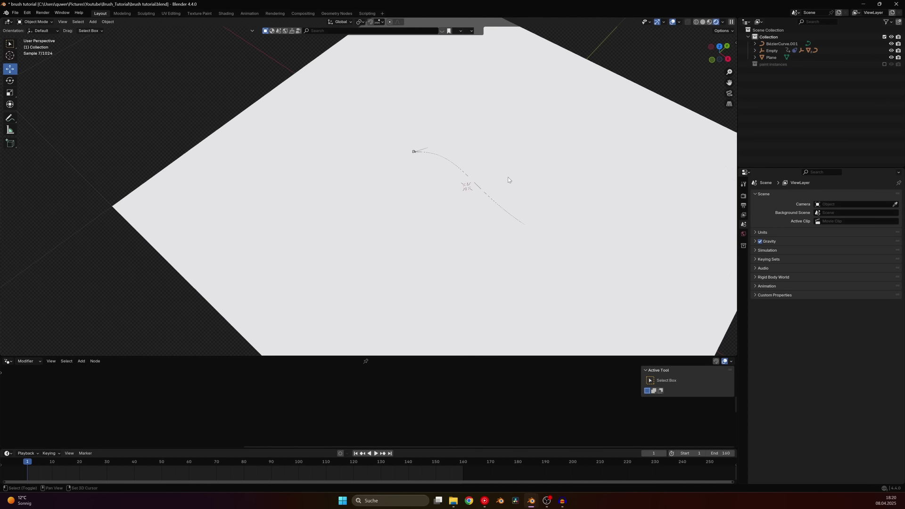
- Enlarge the node editor area and create a new geometry node group on the Bézier curve
{"action": "left_click", "coordinate": [429, 175]}
{"action": "scroll", "coordinate": [429, 175], "scroll_direction": "up", "scroll_amount": 5}
{"action": "left_click", "coordinate": [430, 174]}
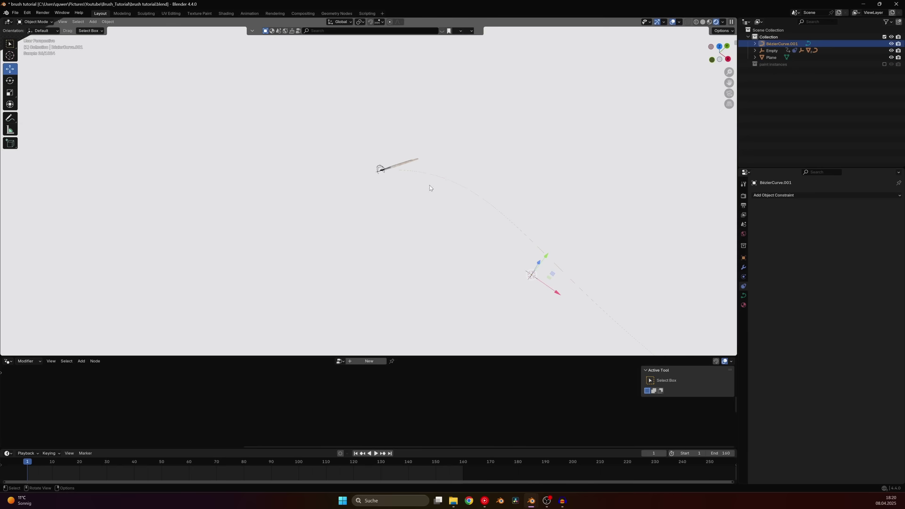
{"action": "middle_click_drag", "start_coordinate": [431, 175], "coordinate": [393, 207]}
{"action": "mouse_move", "coordinate": [333, 242]}
{"action": "middle_mouse_down"}
{"action": "mouse_move", "coordinate": [448, 170]}
{"action": "mouse_move", "coordinate": [531, 212]}
{"action": "mouse_move", "coordinate": [374, 222]}
{"action": "middle_mouse_up"}
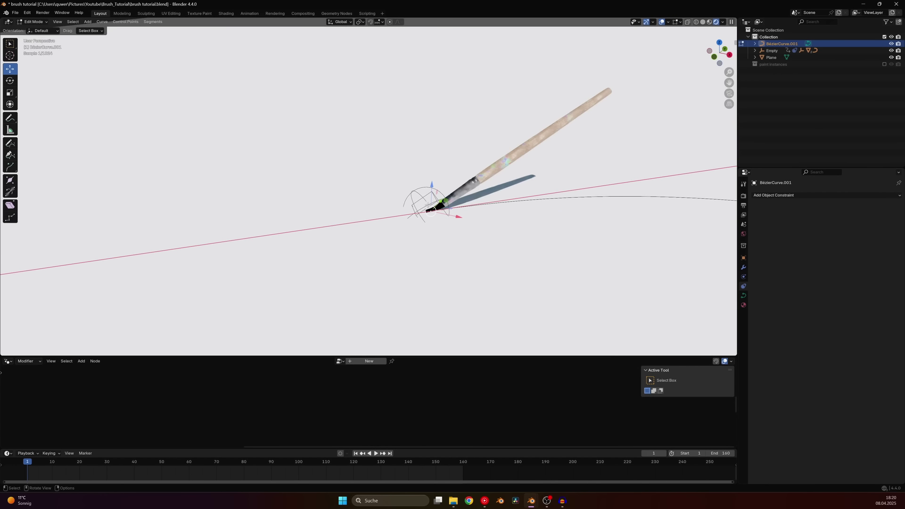
{"action": "scroll", "coordinate": [523, 243], "scroll_direction": "up", "scroll_amount": 3}
{"action": "left_click_drag", "start_coordinate": [190, 356], "coordinate": [330, 243]}
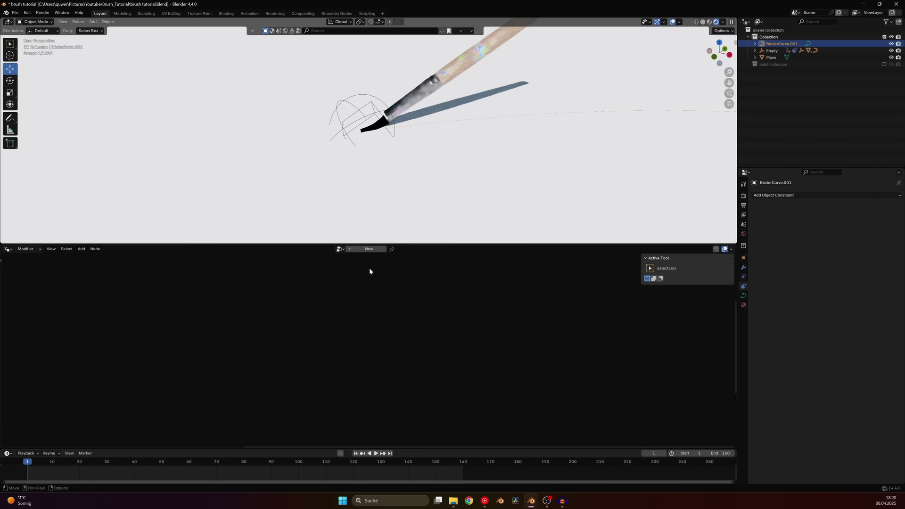
{"action": "left_click", "coordinate": [369, 248]}
{"action": "key", "text": "Home"}
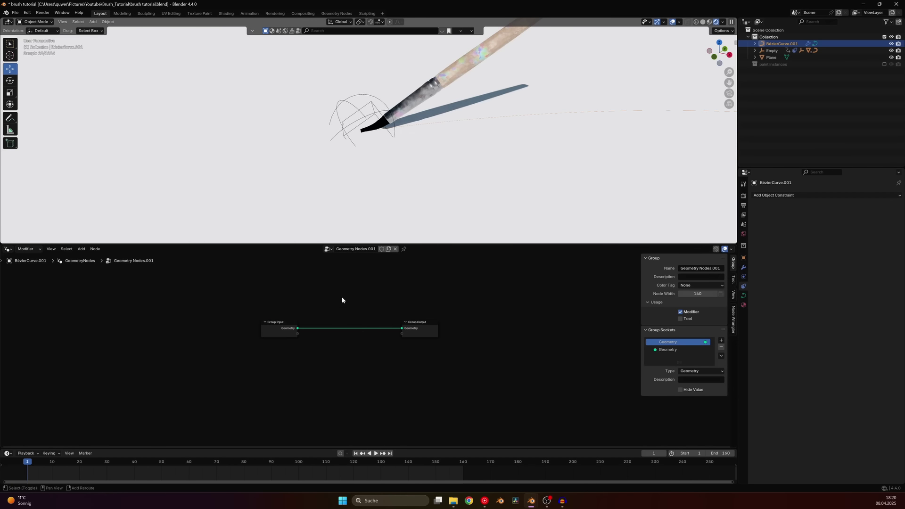
- Add a Curve to Points node in Length mode and connect the Group Input geometry to its Curve input
{"action": "key", "text": "shift+a"}
{"action": "left_click", "coordinate": [341, 296]}
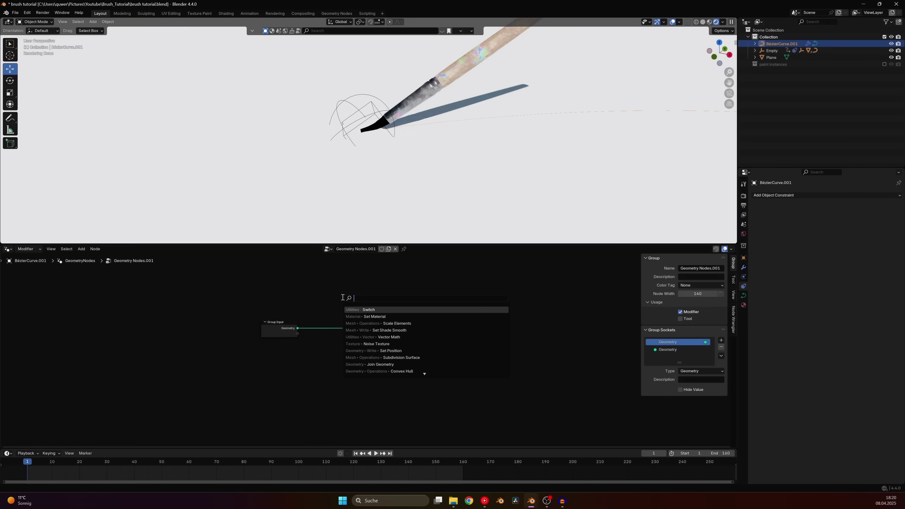
{"action": "type", "text": "instacnce"}
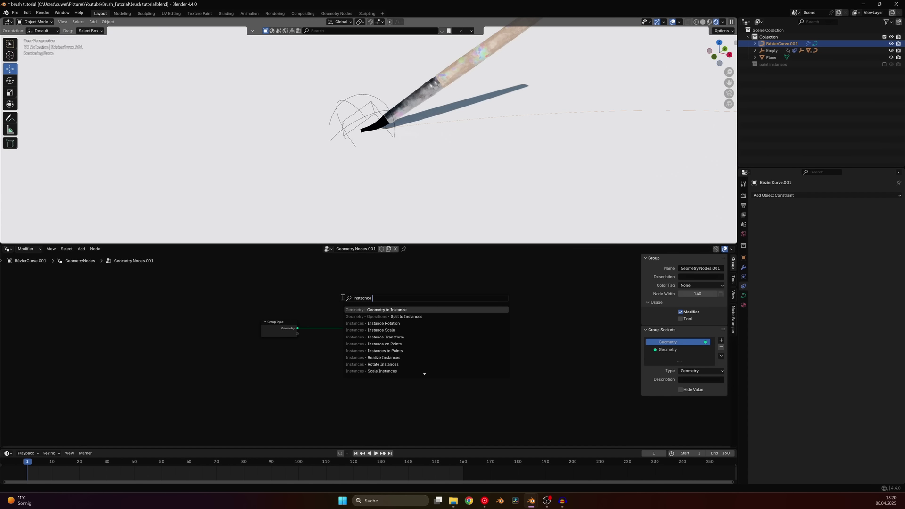
{"action": "key", "text": "ctrl+BackSpace"}
{"action": "type", "text": "curve to"}
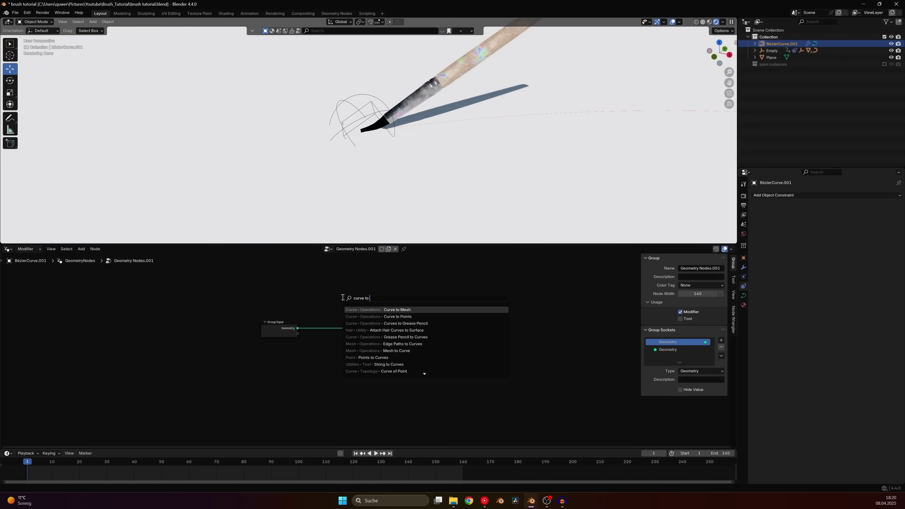
{"action": "left_click", "coordinate": [361, 316]}
{"action": "left_click", "coordinate": [313, 349]}
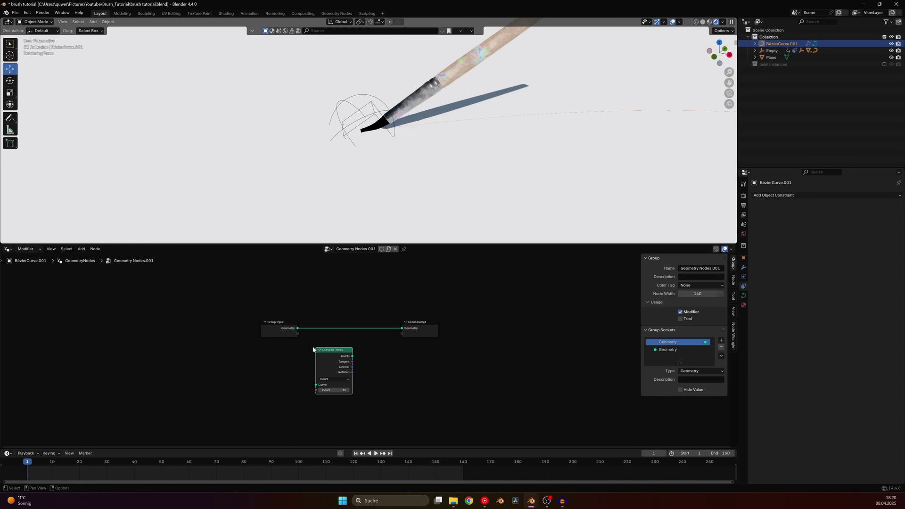
{"action": "middle_click_drag", "start_coordinate": [292, 346], "coordinate": [361, 354]}
{"action": "scroll", "coordinate": [351, 353], "scroll_direction": "up", "scroll_amount": 5}
{"action": "left_click_drag", "start_coordinate": [340, 330], "coordinate": [254, 325]}
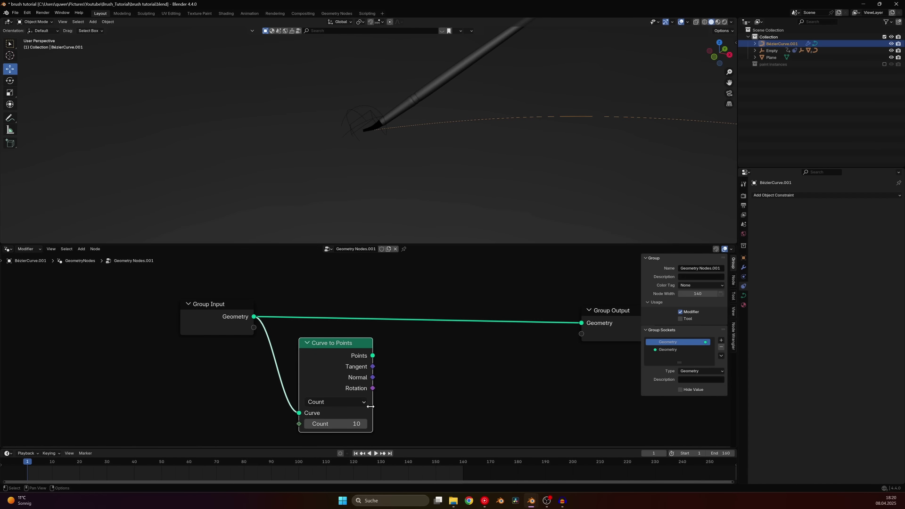
{"action": "left_click", "coordinate": [335, 401]}
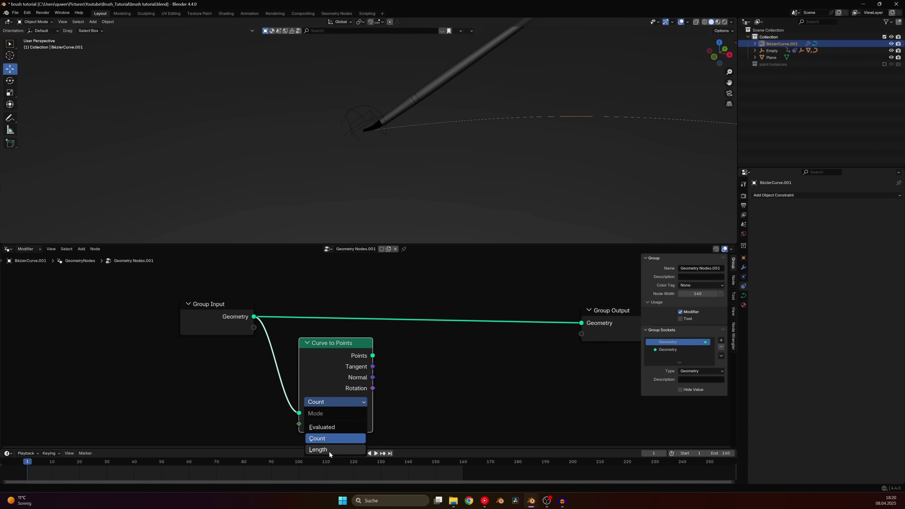
{"action": "left_click", "coordinate": [325, 449]}
- Add an Instance on Points node before the Group Output and feed it the points from Curve to Points
{"action": "scroll", "coordinate": [358, 406], "scroll_direction": "down", "scroll_amount": 2}
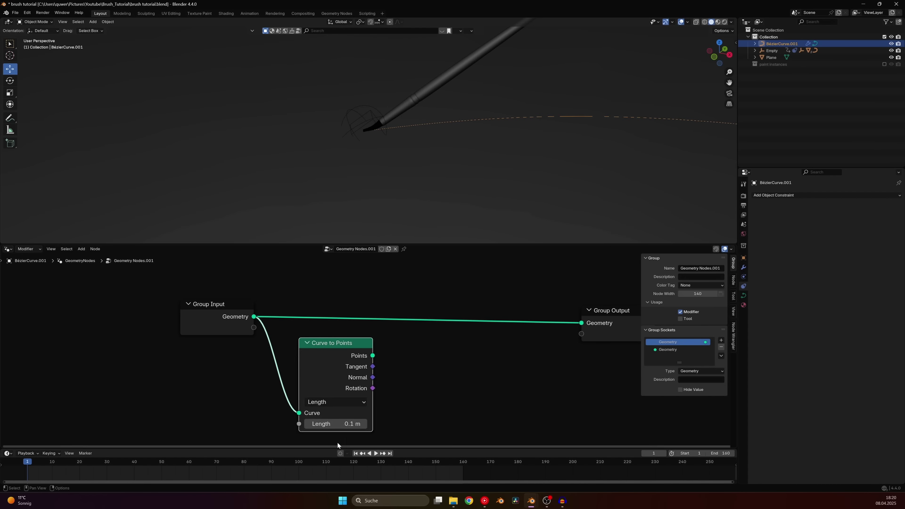
{"action": "key", "text": "shift+a"}
{"action": "left_click", "coordinate": [428, 290]}
{"action": "type", "text": "in"}
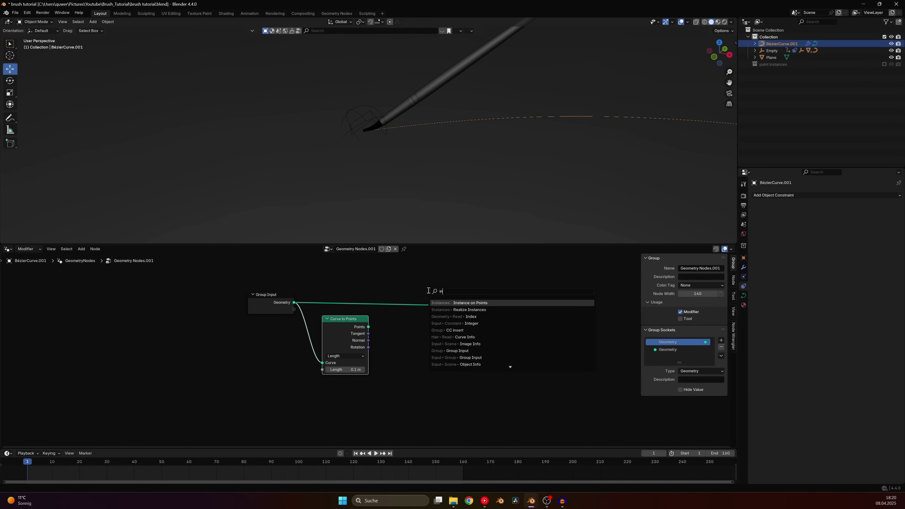
{"action": "left_click", "coordinate": [480, 302]}
{"action": "left_click", "coordinate": [391, 320]}
{"action": "left_click_drag", "start_coordinate": [368, 327], "coordinate": [378, 333]}
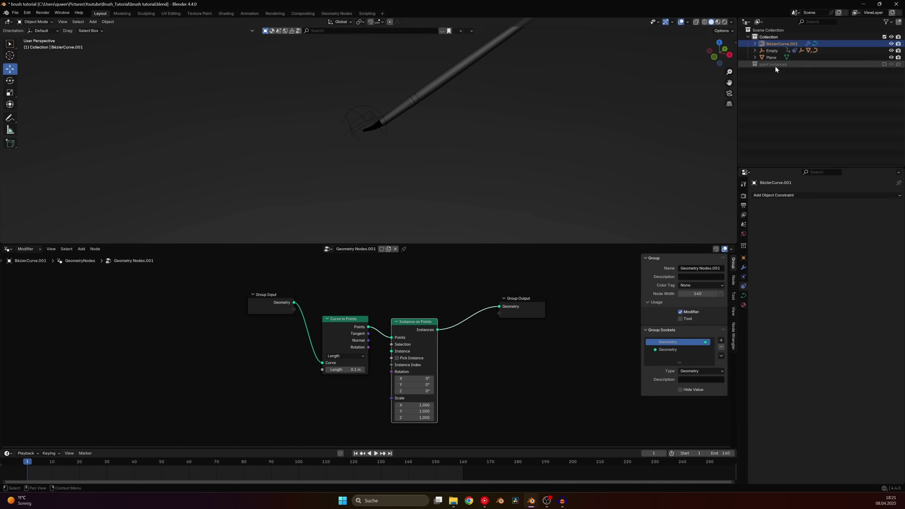
- Bring the paint instances collection in as a Collection Info node, connect it to the Instance input of Instance on Points, and enable Pick Instance
{"action": "mouse_move", "coordinate": [775, 65]}
{"action": "left_mouse_down"}
{"action": "mouse_move", "coordinate": [533, 210]}
{"action": "mouse_move", "coordinate": [295, 403]}
{"action": "left_mouse_up"}
{"action": "scroll", "coordinate": [348, 408], "scroll_direction": "up", "scroll_amount": 1}
{"action": "middle_click_drag", "start_coordinate": [347, 408], "coordinate": [397, 378]}
{"action": "left_click_drag", "start_coordinate": [332, 374], "coordinate": [402, 312]}
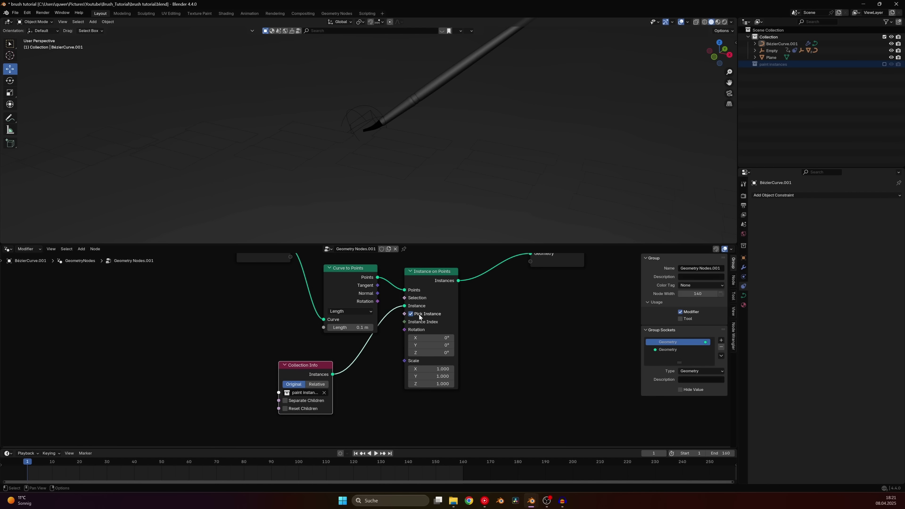
- Set the Collection Info node to Relative and enable Separate Children and Reset Children
{"action": "left_click", "coordinate": [317, 384]}
{"action": "left_click", "coordinate": [295, 403]}
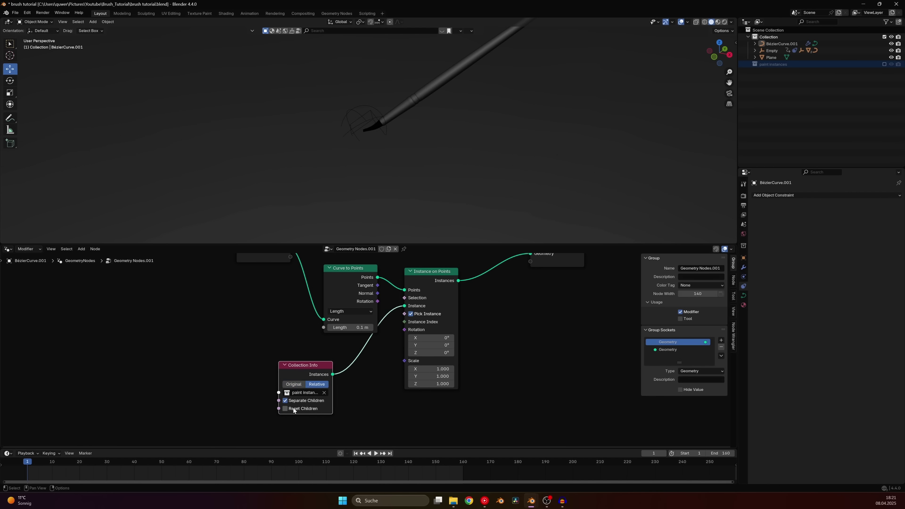
{"action": "left_click", "coordinate": [292, 409]}
{"action": "scroll", "coordinate": [440, 148], "scroll_direction": "down", "scroll_amount": 4}
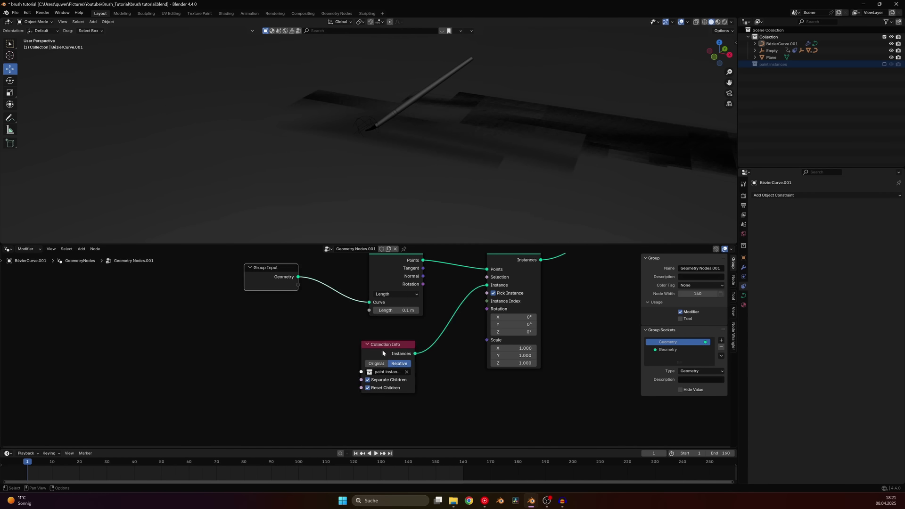
- Insert a Scale Elements node with scale 0.150 between Collection Info and the Instance input of Instance on Points
{"action": "left_click_drag", "start_coordinate": [389, 345], "coordinate": [337, 349]}
{"action": "key", "text": "shift+a"}
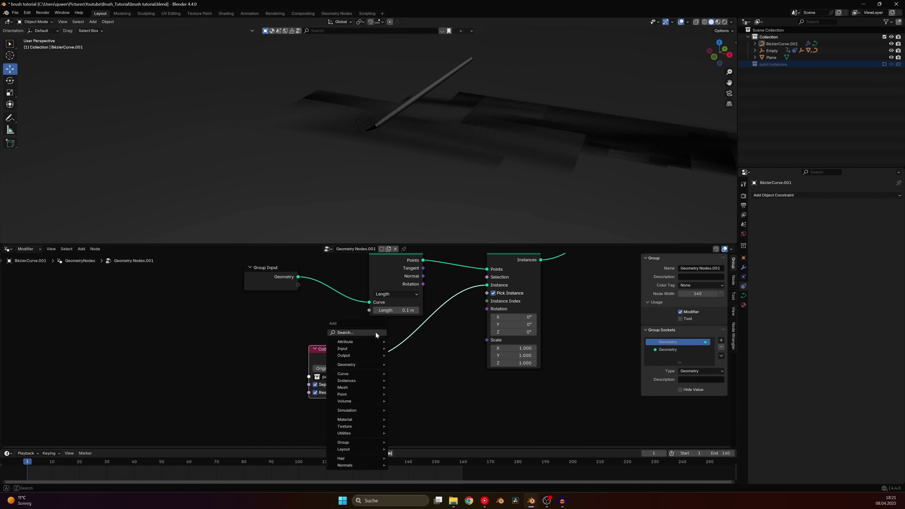
{"action": "type", "text": "s"}
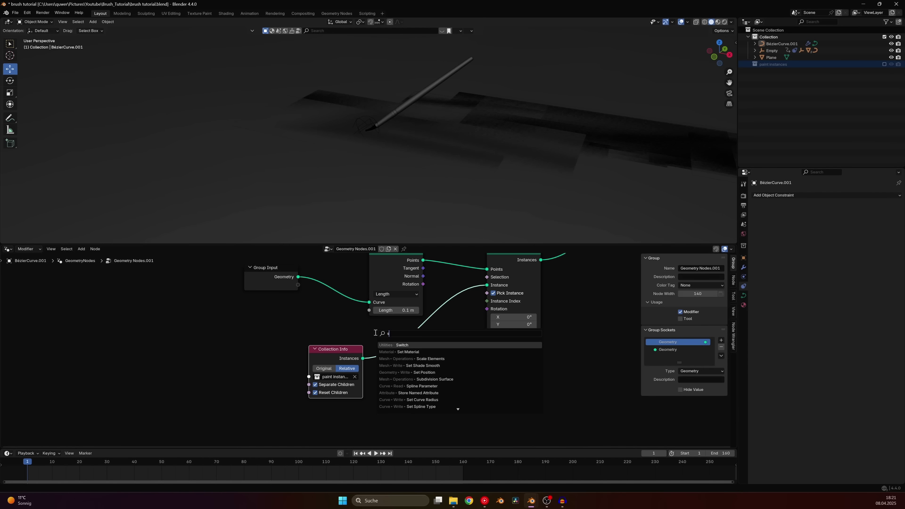
{"action": "type", "text": "cla"}
{"action": "key", "text": "BackSpace"}
{"action": "key", "text": "BackSpace"}
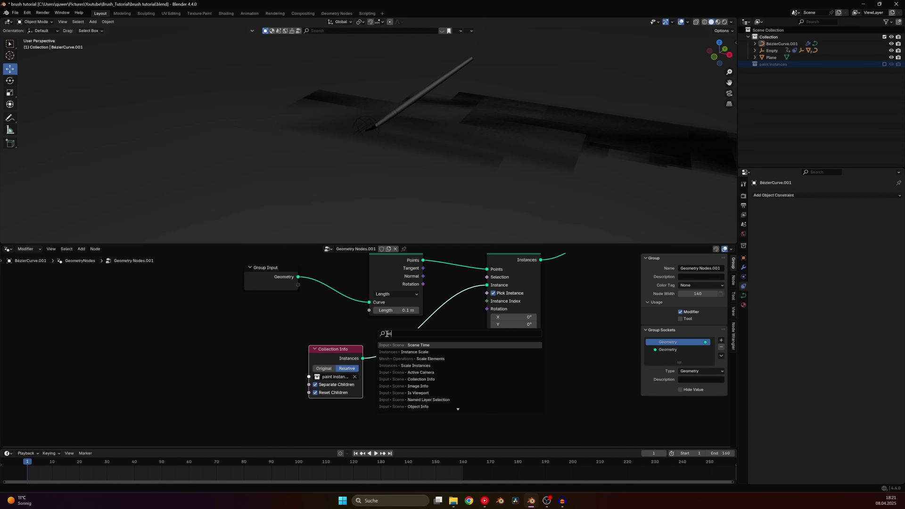
{"action": "type", "text": "al"}
{"action": "key", "text": "Down"}
{"action": "key", "text": "Return"}
{"action": "left_click", "coordinate": [403, 360]}
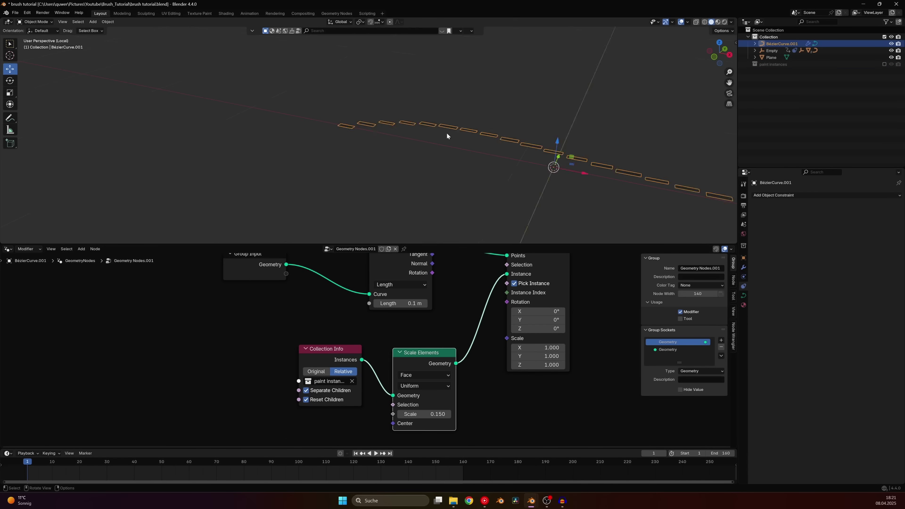
- Save the file and preview the paint stroke instances in rendered viewport shading
{"action": "middle_click_drag", "start_coordinate": [447, 135], "coordinate": [365, 123]}
{"action": "key", "text": "ctrl+s"}
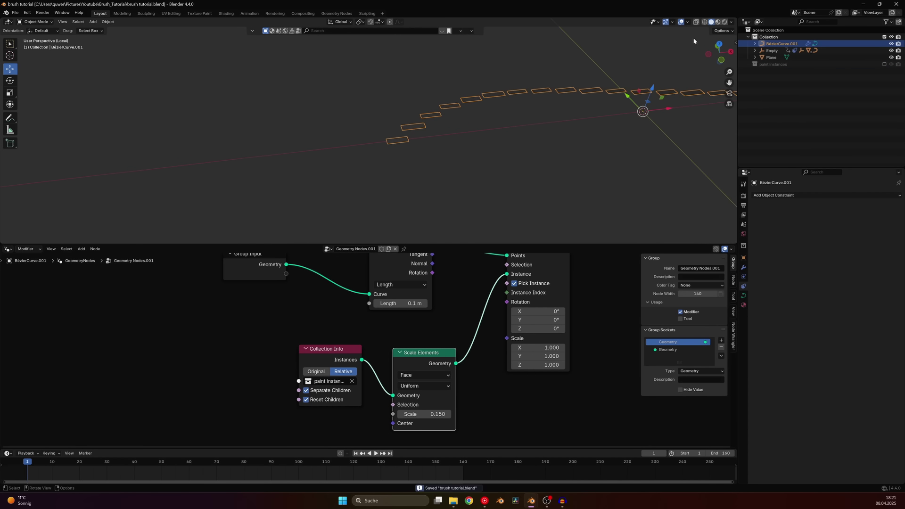
{"action": "left_click", "coordinate": [724, 22]}
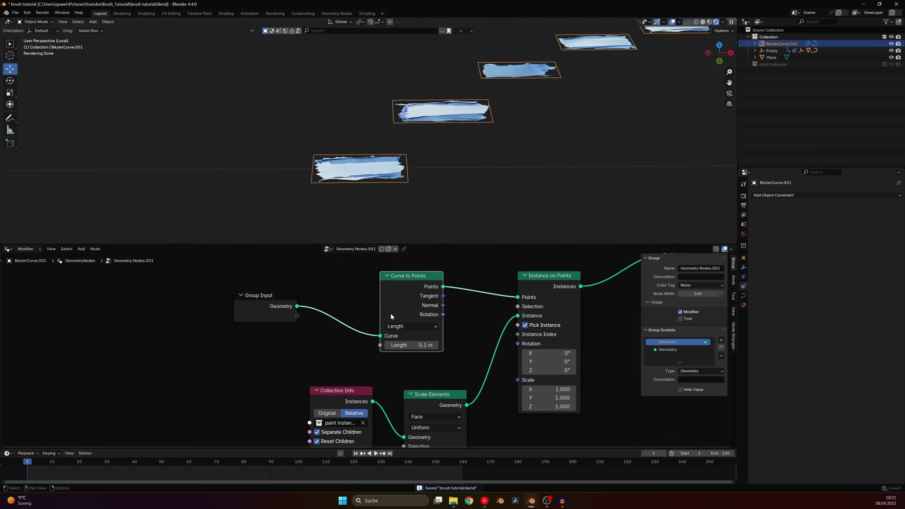
- Connect the Curve to Points rotation to the Rotation input of Instance on Points and insert a Rotate Rotation node on that link
{"action": "left_click_drag", "start_coordinate": [390, 313], "coordinate": [517, 343]}
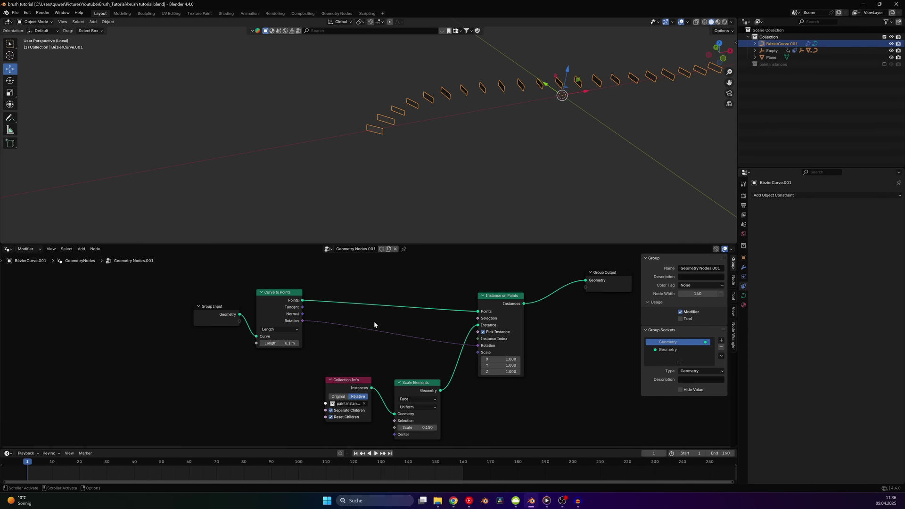
{"action": "key", "text": "shift+a"}
{"action": "type", "text": "roate"}
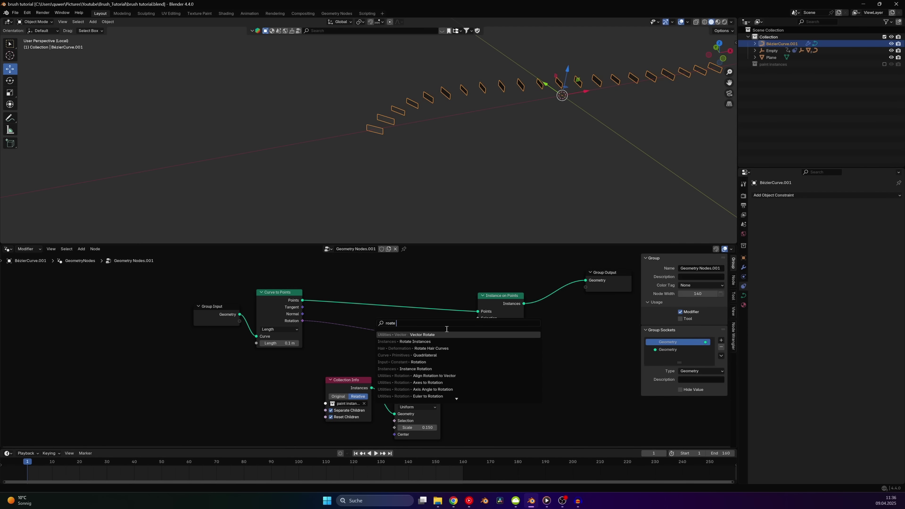
{"action": "type", "text": " rot"}
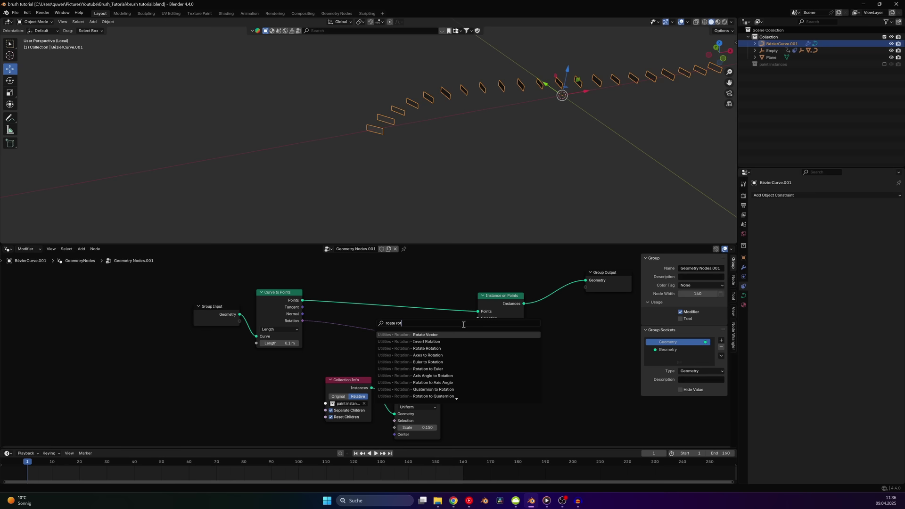
{"action": "left_click", "coordinate": [437, 348]}
{"action": "left_click", "coordinate": [339, 312]}
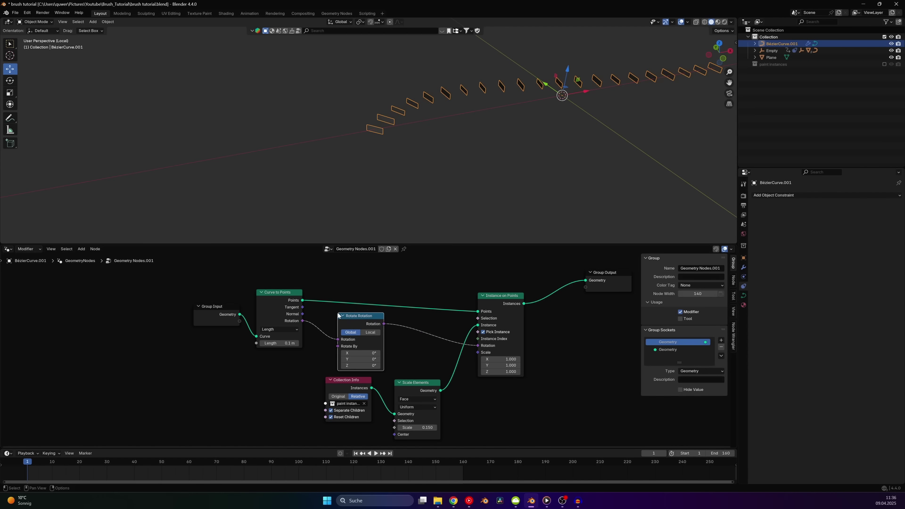
- Set the Rotate Rotation node to Local and rotate by -90° on X and 90° on Y
{"action": "scroll", "coordinate": [420, 127], "scroll_direction": "up", "scroll_amount": 4}
{"action": "scroll", "coordinate": [370, 353], "scroll_direction": "up", "scroll_amount": 1}
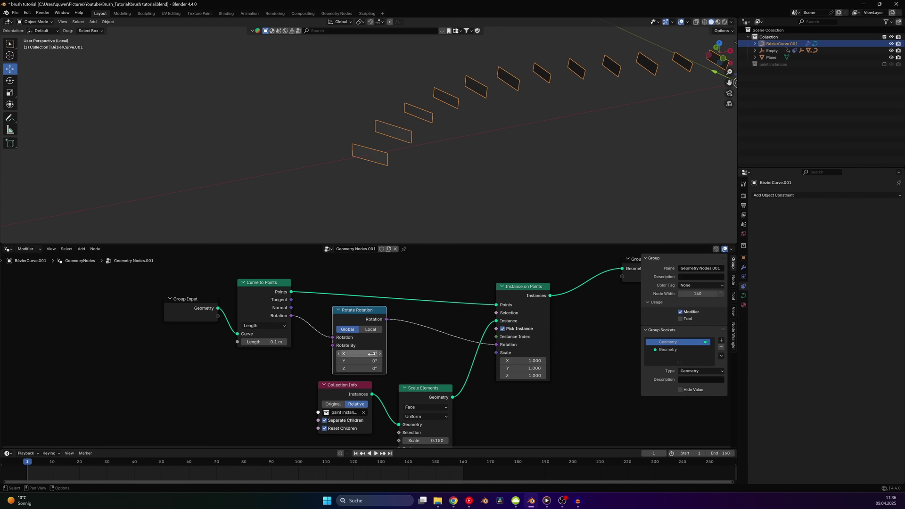
{"action": "left_click_drag", "start_coordinate": [358, 354], "coordinate": [414, 354]}
{"action": "left_click", "coordinate": [358, 354]}
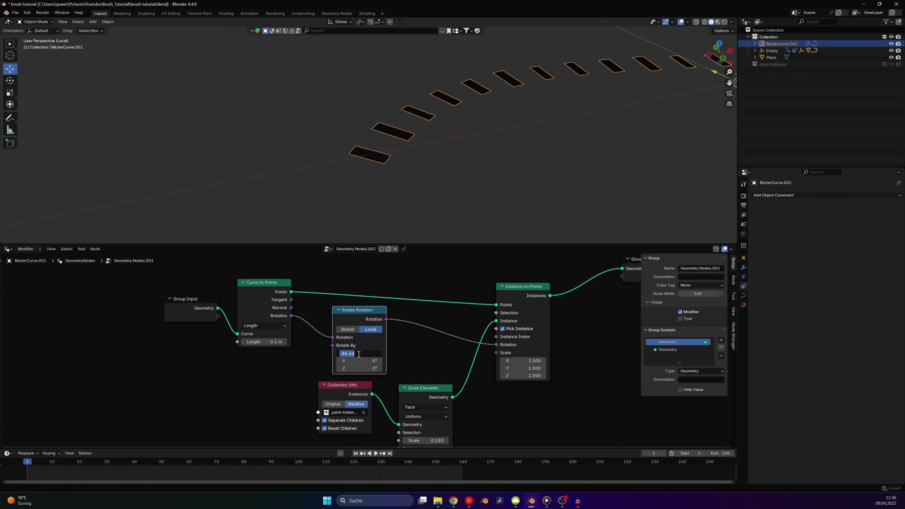
{"action": "key", "text": "BackSpace"}
{"action": "type", "text": "-90"}
{"action": "key", "text": "Return"}
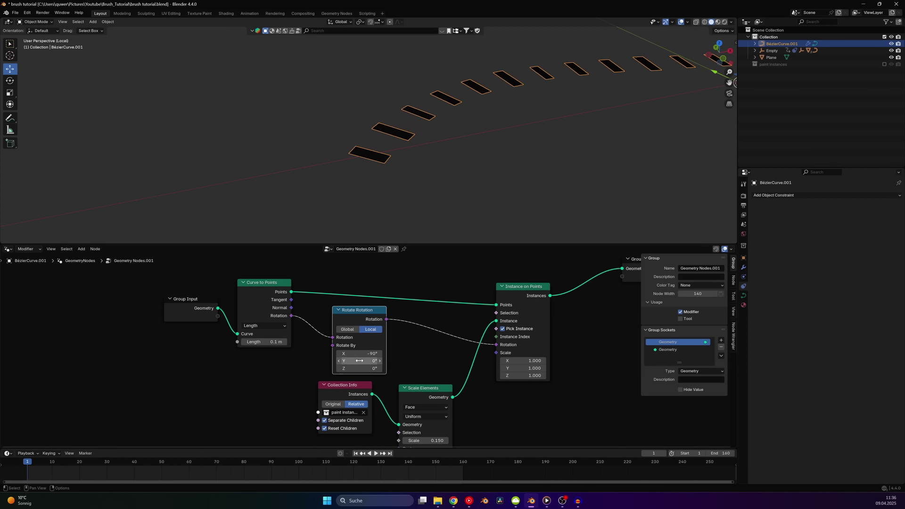
{"action": "left_click_drag", "start_coordinate": [362, 369], "coordinate": [389, 361]}
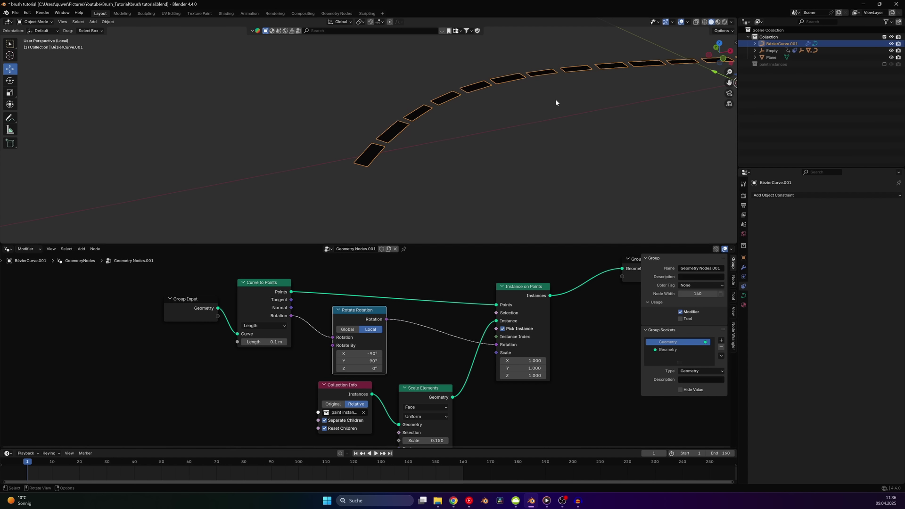
- Switch the viewport to rendered shading and deselect the curve to view the strokes without outlines
{"action": "left_click", "coordinate": [724, 21]}
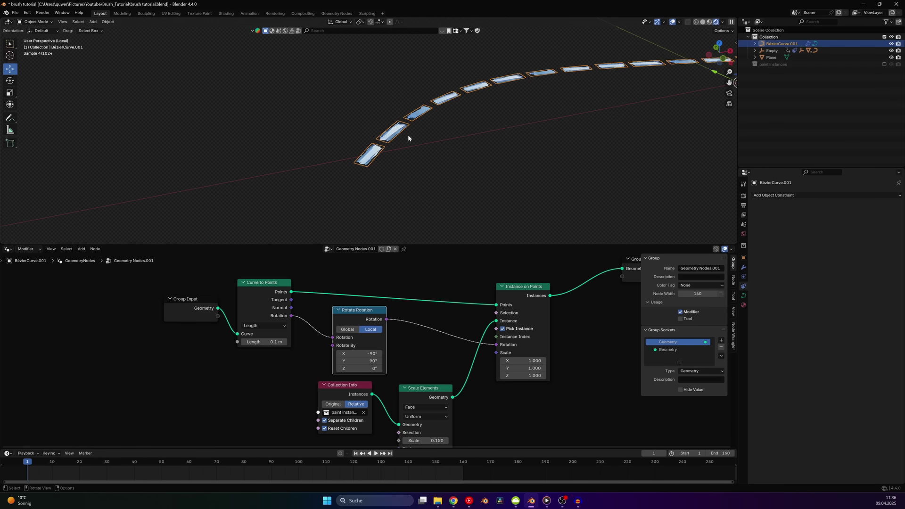
{"action": "scroll", "coordinate": [410, 157], "scroll_direction": "up", "scroll_amount": 5}
{"action": "left_click", "coordinate": [431, 135]}
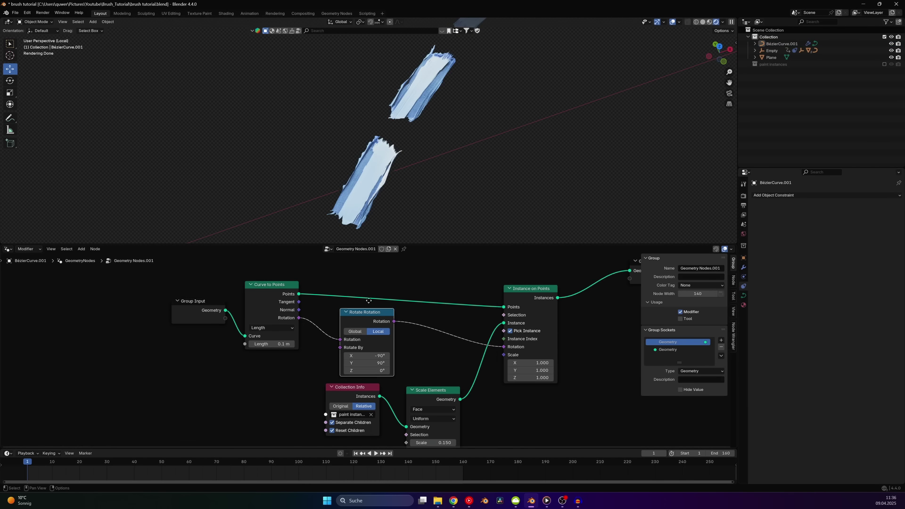
- Set the Length of the Curve to Points node to 0.03 m
{"action": "scroll", "coordinate": [396, 385], "scroll_direction": "up", "scroll_amount": 2}
{"action": "left_click", "coordinate": [372, 374]}
{"action": "left_click", "coordinate": [344, 374]}
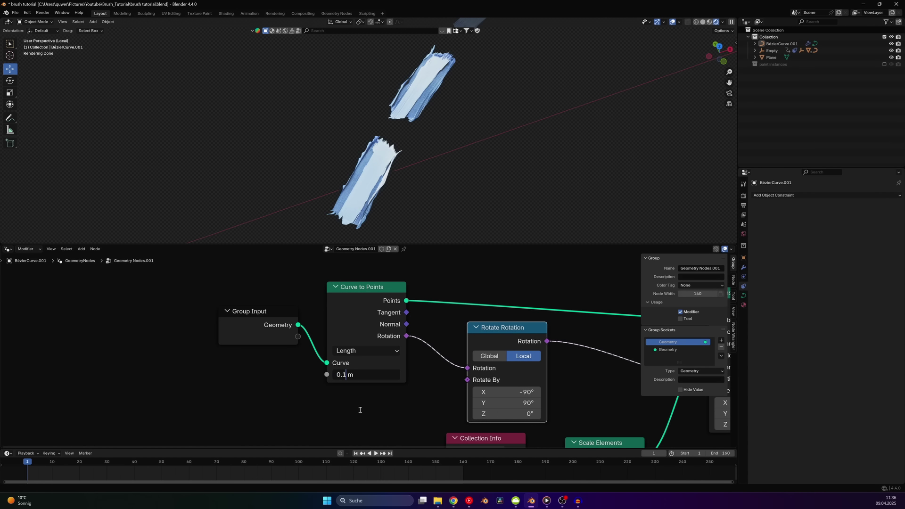
{"action": "type", "text": "0.03"}
{"action": "key", "text": "Return"}
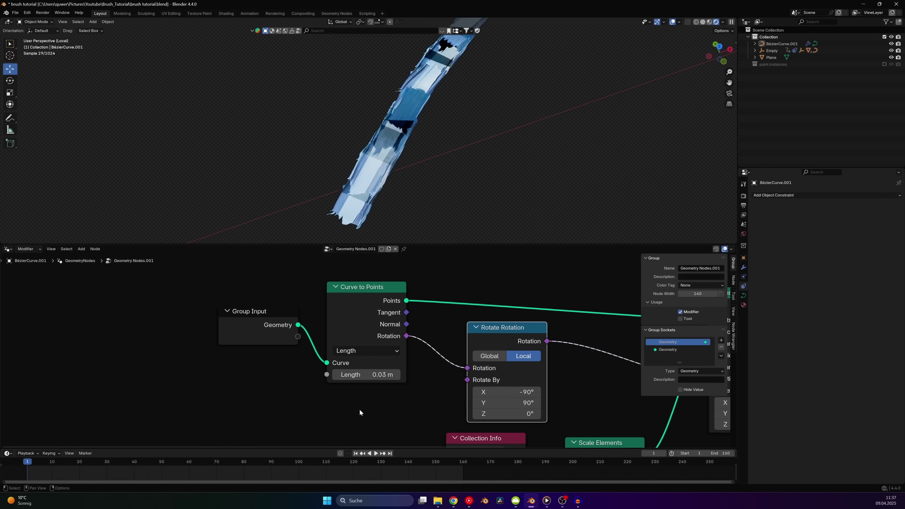
- Try a length of 0.04 m in Curve to Points and undo it
{"action": "left_click", "coordinate": [358, 374]}
{"action": "left_click", "coordinate": [350, 375]}
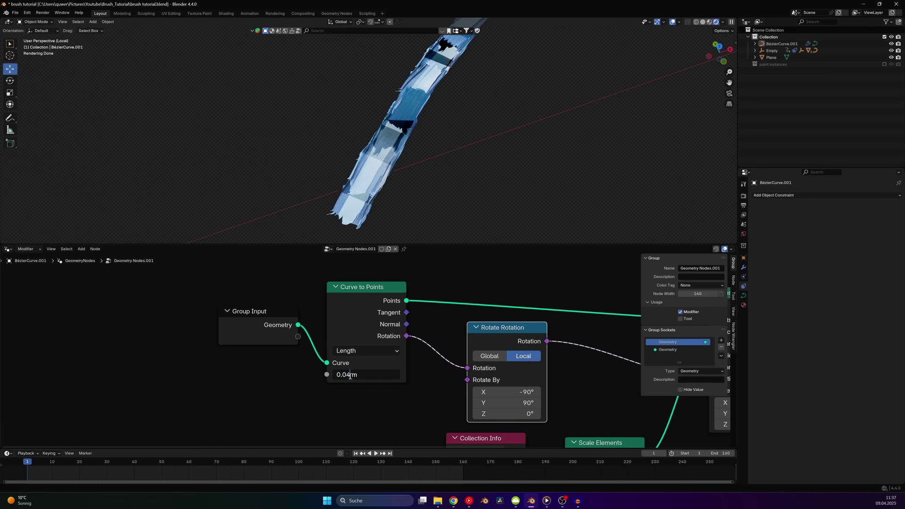
{"action": "key", "text": "Return"}
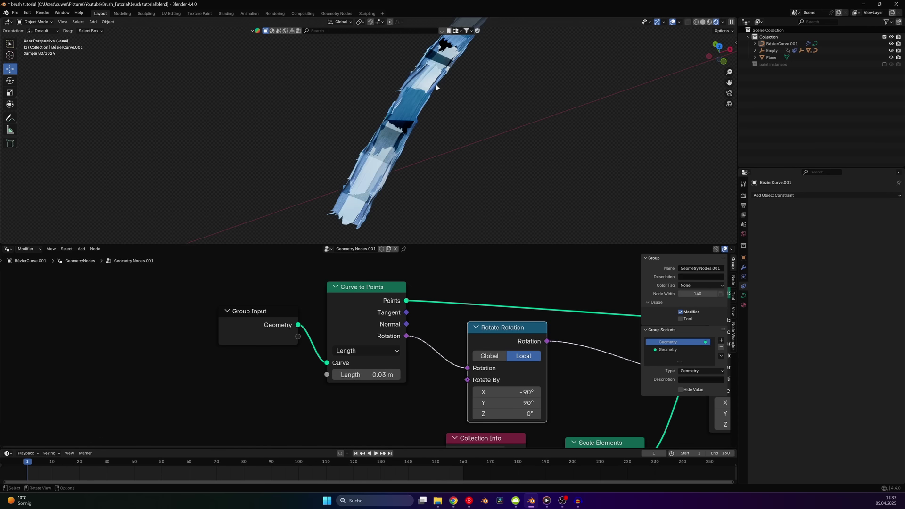
{"action": "key", "text": "ctrl+z"}
- Move the nodes from Group Input through Instance on Points away from the Group Output to make room for another node
{"action": "mouse_move", "coordinate": [439, 123]}
{"action": "middle_mouse_down"}
{"action": "mouse_move", "coordinate": [450, 182]}
{"action": "mouse_move", "coordinate": [429, 144]}
{"action": "middle_mouse_up"}
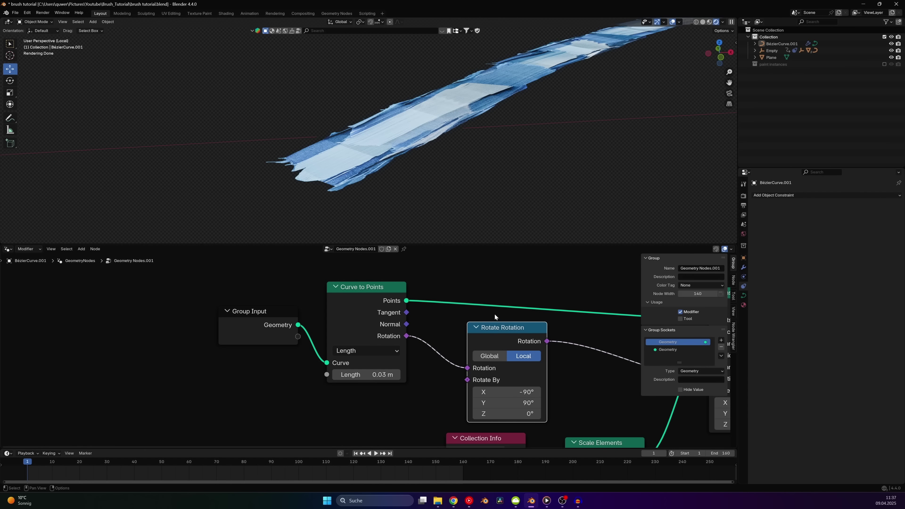
{"action": "scroll", "coordinate": [494, 316], "scroll_direction": "down", "scroll_amount": 2}
{"action": "scroll", "coordinate": [369, 152], "scroll_direction": "up", "scroll_amount": 3}
{"action": "middle_click_drag", "start_coordinate": [370, 152], "coordinate": [460, 196]}
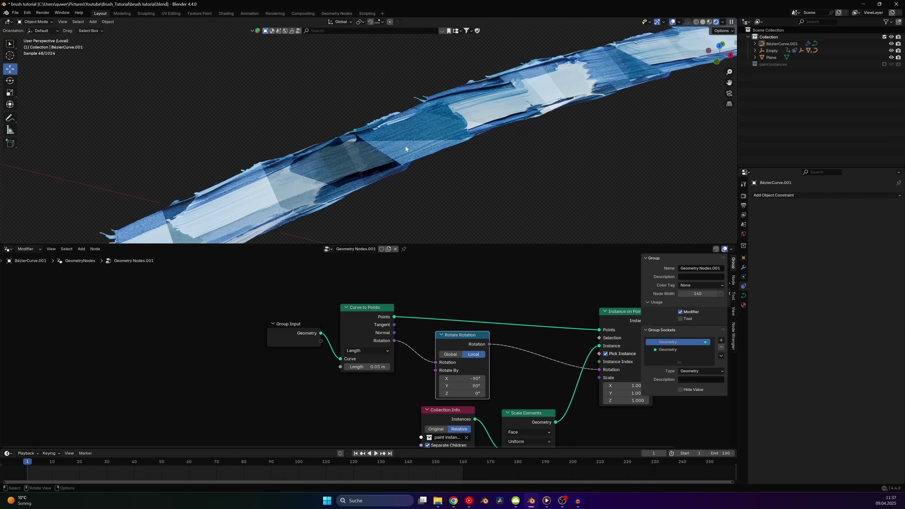
{"action": "middle_click_drag", "start_coordinate": [405, 148], "coordinate": [427, 127]}
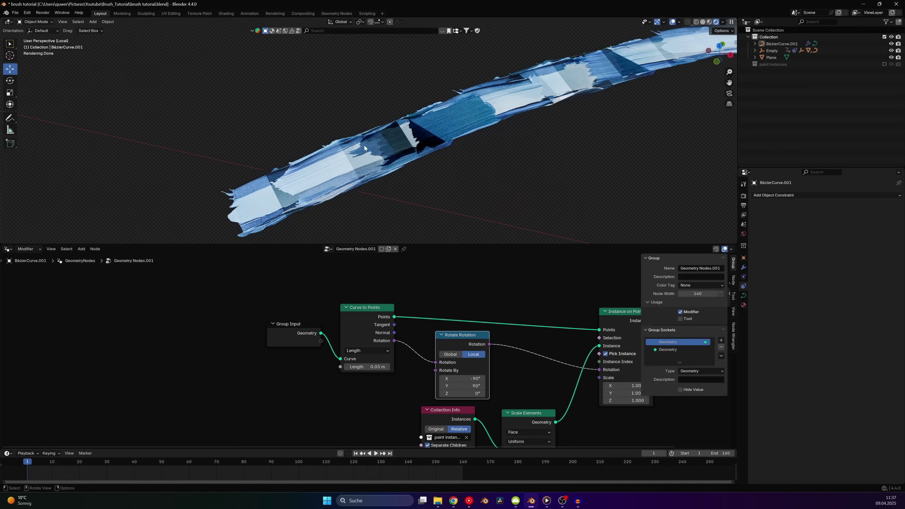
{"action": "scroll", "coordinate": [477, 323], "scroll_direction": "down", "scroll_amount": 2}
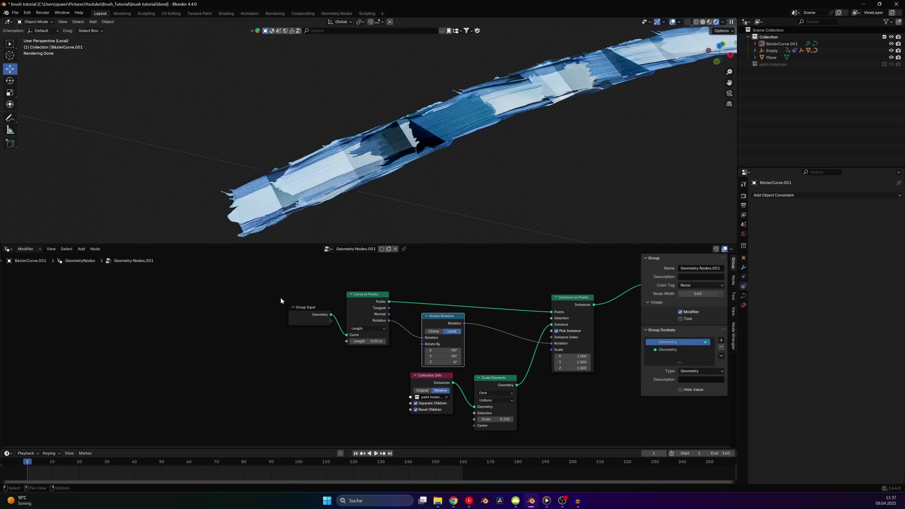
{"action": "left_click_drag", "start_coordinate": [271, 294], "coordinate": [505, 403]}
{"action": "key", "text": "g"}
{"action": "left_click", "coordinate": [366, 390]}
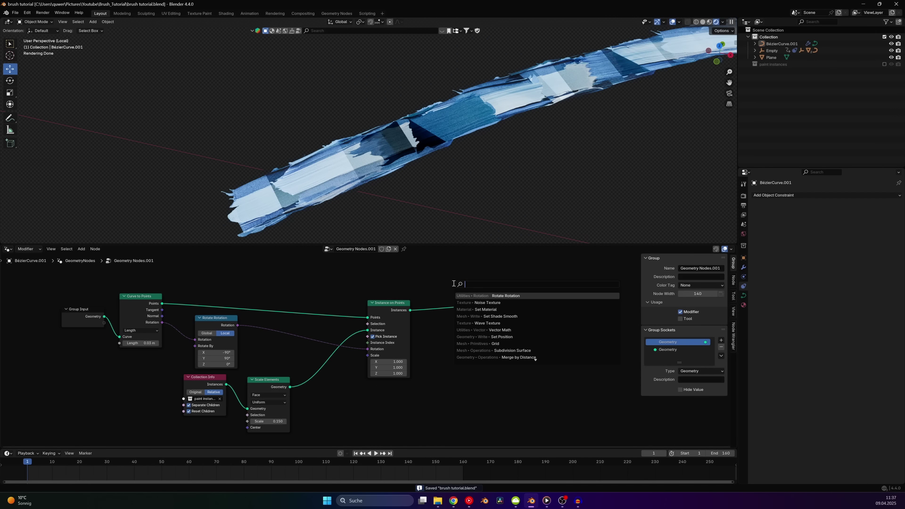
- Insert a Translate Instances node between Instance on Points and the Group Output
{"action": "type", "text": "trans"}
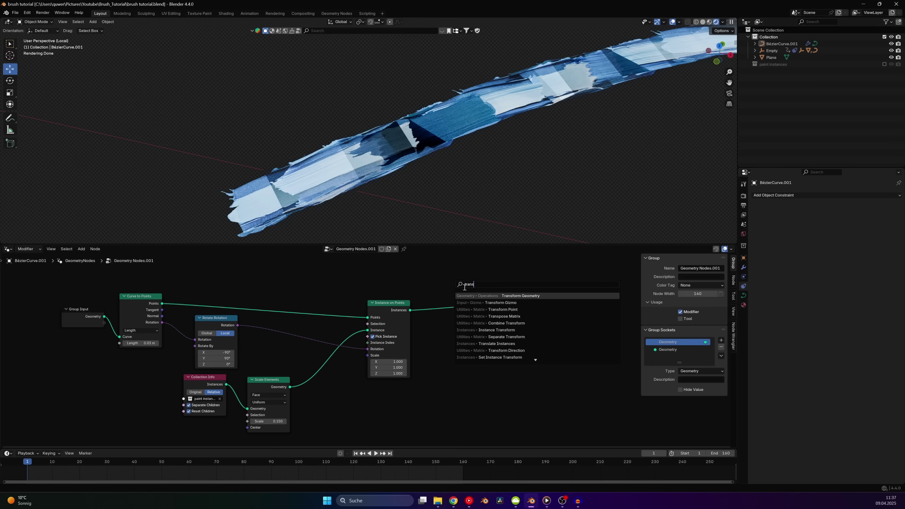
{"action": "type", "text": "la"}
{"action": "left_click", "coordinate": [497, 296]}
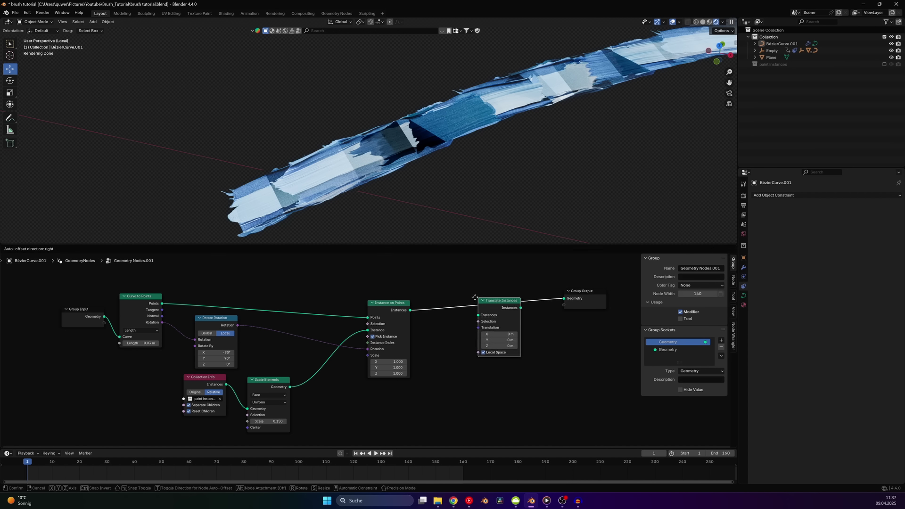
{"action": "left_click", "coordinate": [471, 297]}
- Add a Random Value node of data type Vector and connect its value to the Translation input of Translate Instances
{"action": "key", "text": "shift+a"}
{"action": "type", "text": "random"}
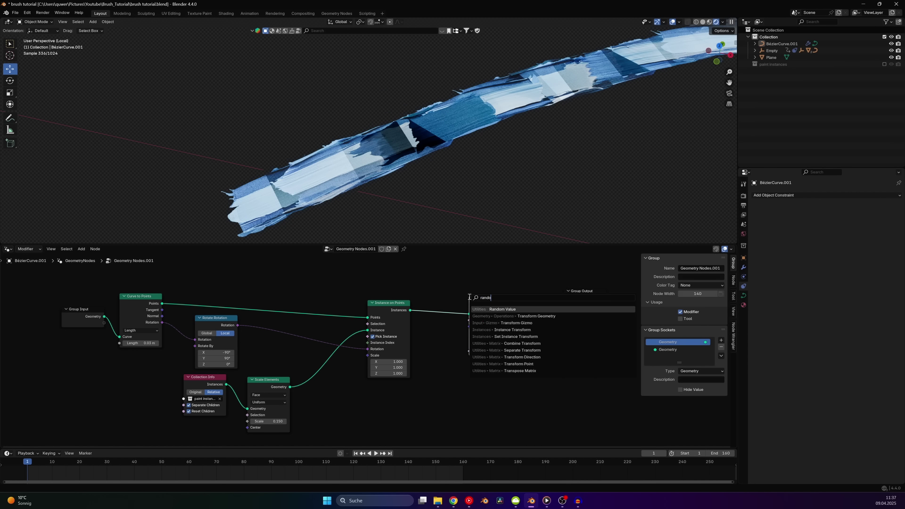
{"action": "left_click", "coordinate": [489, 309]}
{"action": "left_click", "coordinate": [477, 381]}
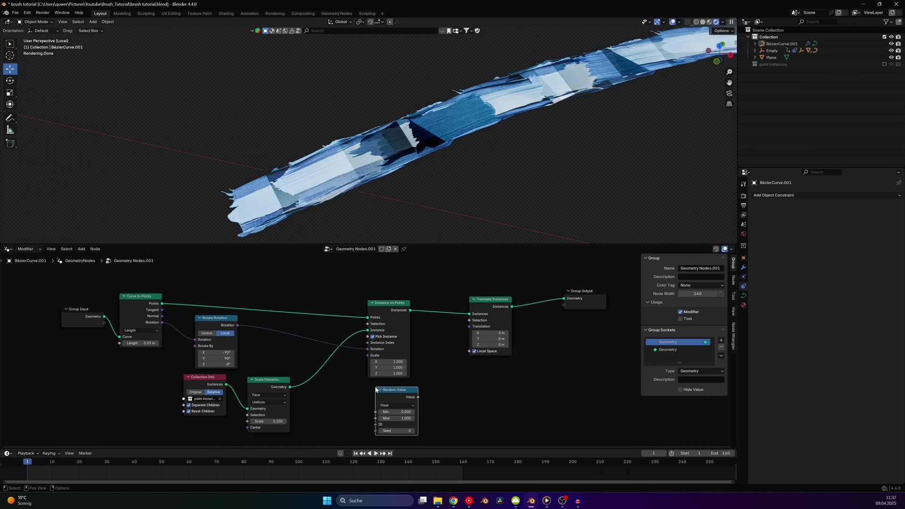
{"action": "scroll", "coordinate": [463, 339], "scroll_direction": "up", "scroll_amount": 2}
{"action": "left_click", "coordinate": [399, 393]}
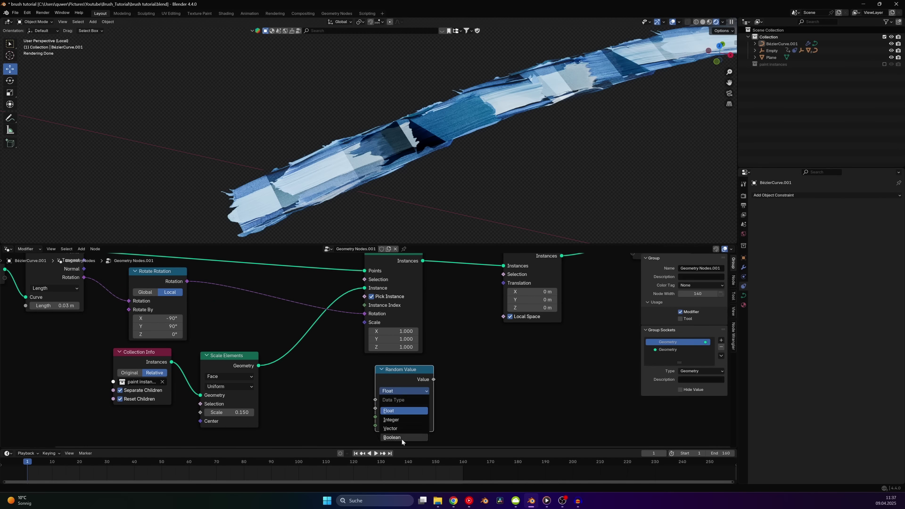
{"action": "left_click", "coordinate": [405, 432]}
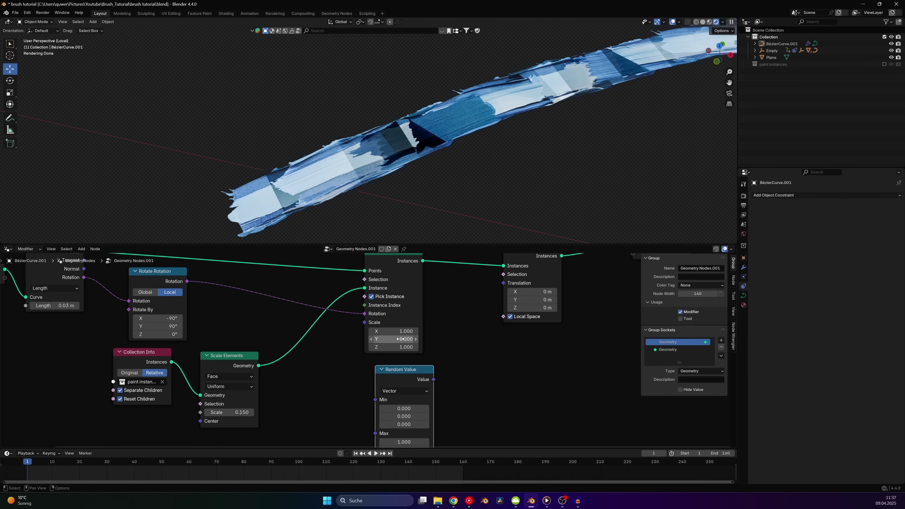
{"action": "left_click_drag", "start_coordinate": [433, 380], "coordinate": [503, 284]}
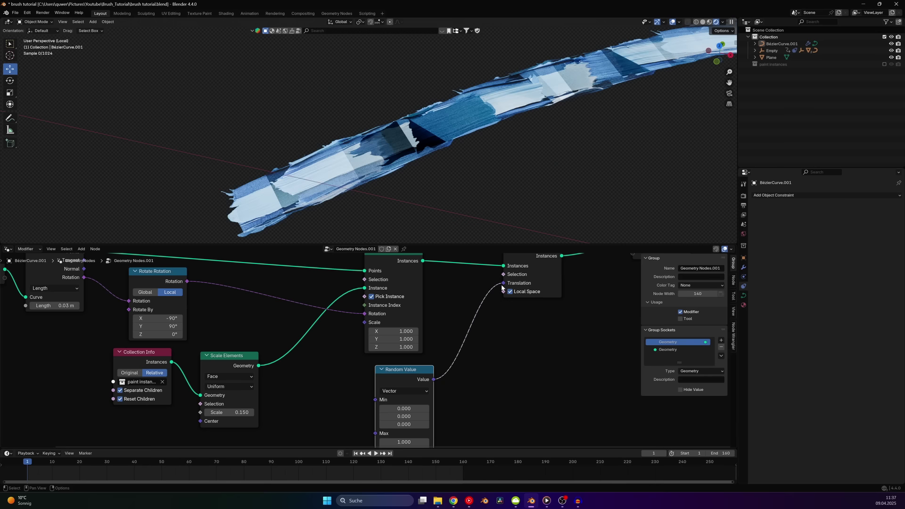
- Set the Random Value node's Max vector to 0, 0 and 0.0001, so strokes are only offset slightly along Z
{"action": "scroll", "coordinate": [426, 393], "scroll_direction": "up", "scroll_amount": 2}
{"action": "left_click_drag", "start_coordinate": [426, 402], "coordinate": [429, 394]}
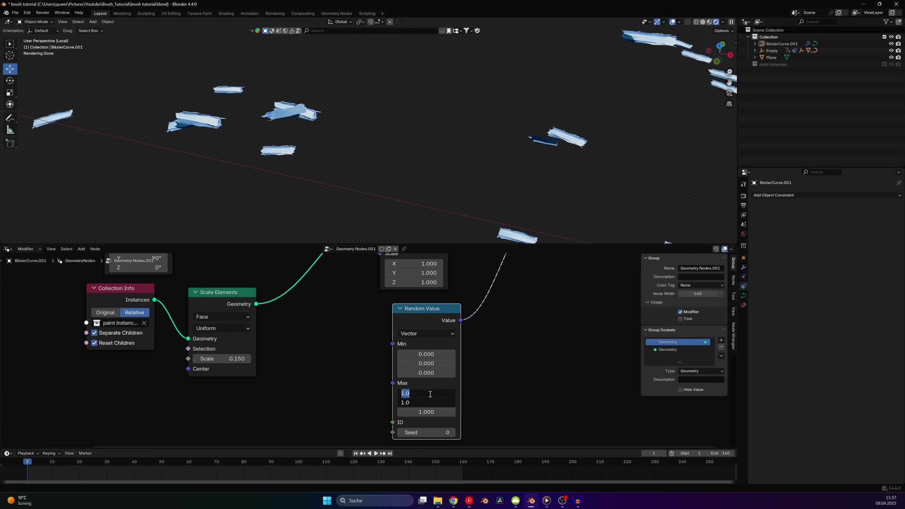
{"action": "type", "text": "0"}
{"action": "key", "text": "Return"}
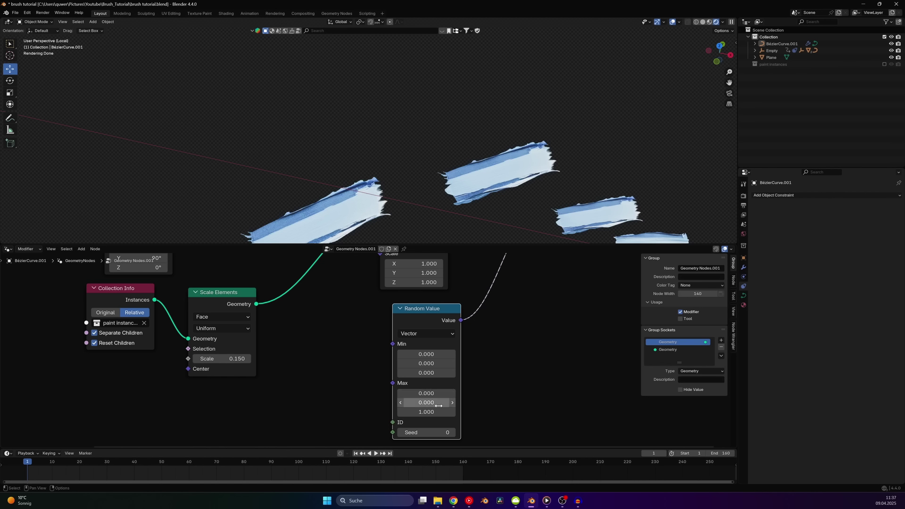
{"action": "left_click", "coordinate": [435, 412]}
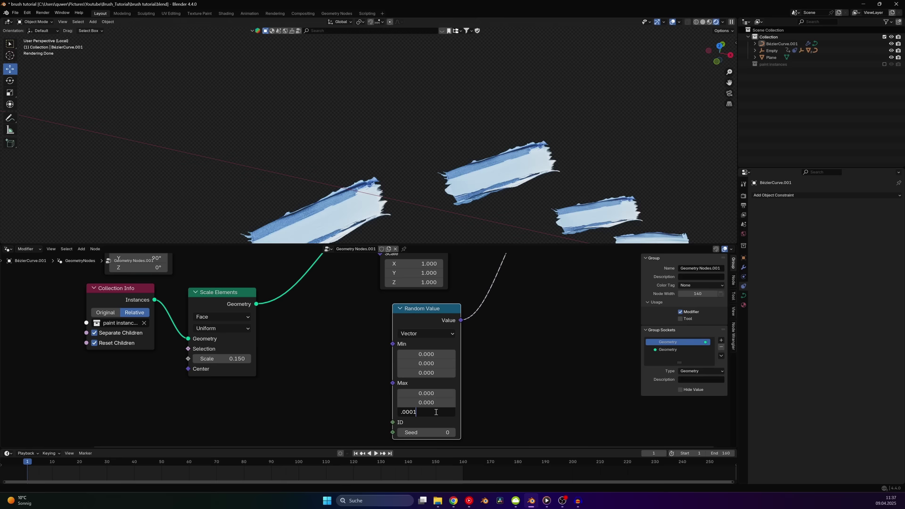
{"action": "type", "text": ".0001"}
{"action": "key", "text": "Return"}
{"action": "key", "text": "Home"}
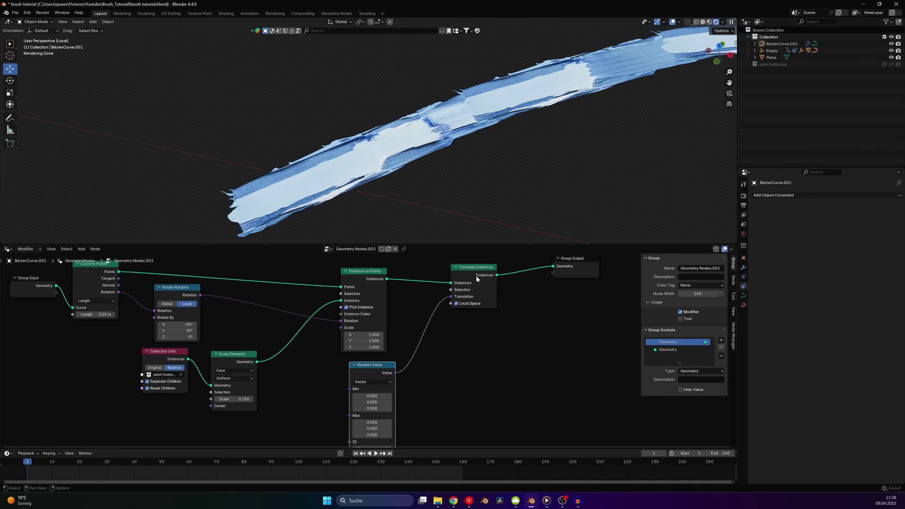
- Mute and unmute the Translate Instances node to compare the stroke overlap, and save the file
{"action": "left_click", "coordinate": [476, 276]}
{"action": "key", "text": "m"}
{"action": "key", "text": "m"}
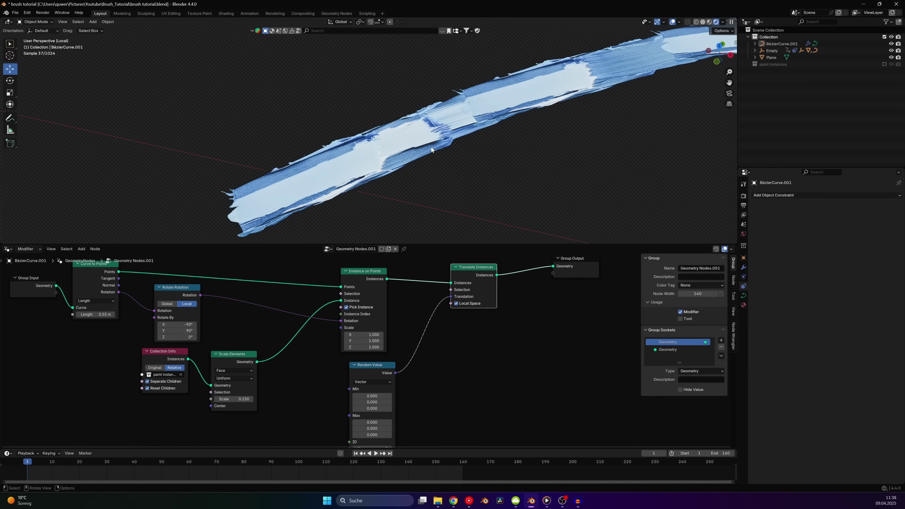
{"action": "mouse_move", "coordinate": [431, 149]}
{"action": "middle_mouse_down"}
{"action": "mouse_move", "coordinate": [475, 129]}
{"action": "mouse_move", "coordinate": [426, 206]}
{"action": "mouse_move", "coordinate": [456, 136]}
{"action": "mouse_move", "coordinate": [427, 167]}
{"action": "mouse_move", "coordinate": [262, 165]}
{"action": "middle_mouse_up"}
{"action": "key", "text": "ctrl+s"}
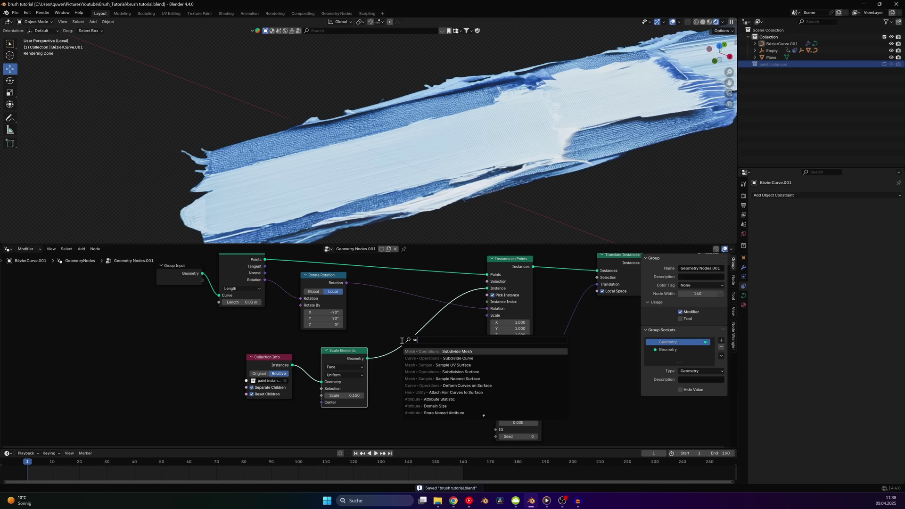
- Insert a Subdivide Mesh node between Scale Elements and Instance on Points
{"action": "type", "text": "b"}
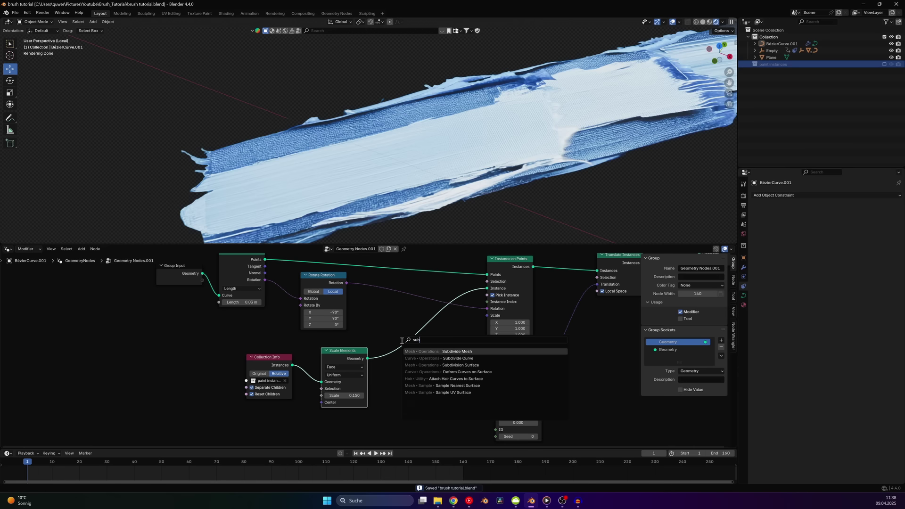
{"action": "left_click", "coordinate": [465, 351]}
{"action": "left_click", "coordinate": [408, 354]}
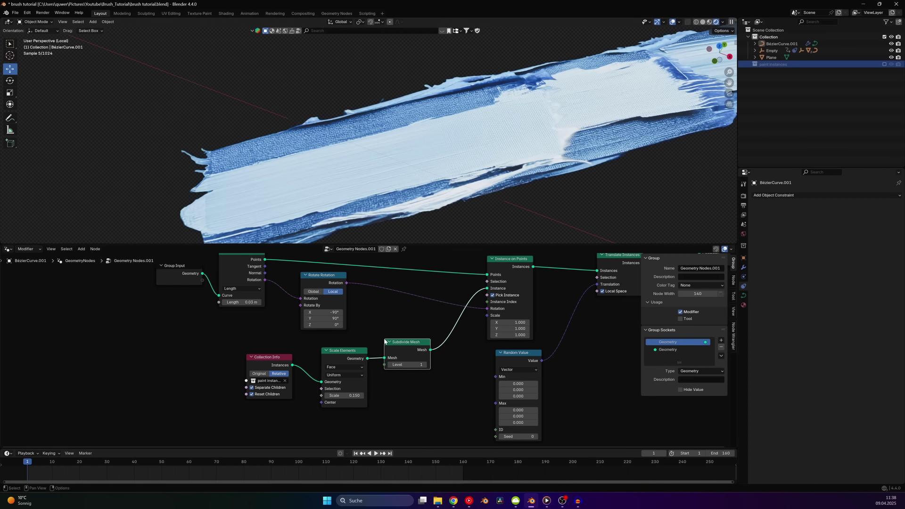
- Show the viewport in wireframe and set the Subdivide Mesh level to 6
{"action": "left_click", "coordinate": [696, 22]}
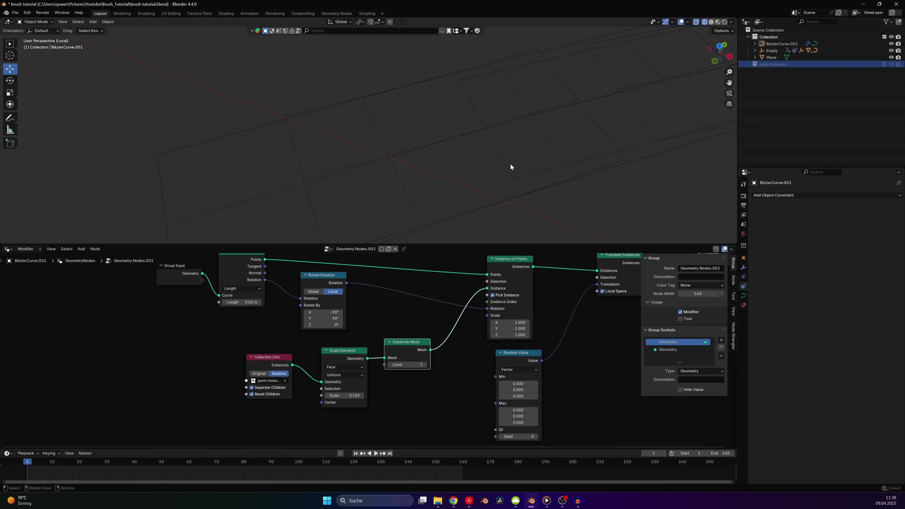
{"action": "left_click", "coordinate": [425, 365]}
{"action": "left_click", "coordinate": [425, 365]}
{"action": "left_click", "coordinate": [425, 365]}
{"action": "left_click", "coordinate": [425, 364]}
{"action": "left_click", "coordinate": [426, 364]}
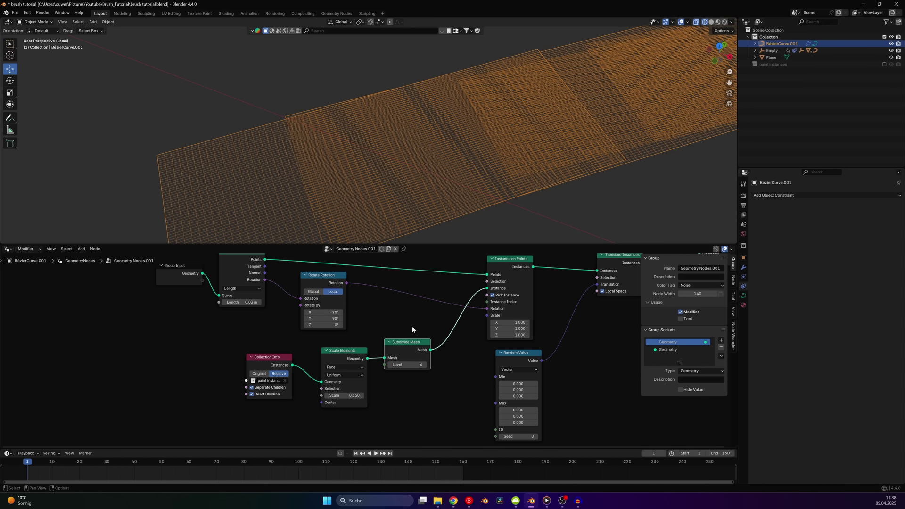
- Re-enable the paint instances collection and select its paint_strokes object, with the viewport in rendered shading and the material settings shown
{"action": "left_click", "coordinate": [848, 64]}
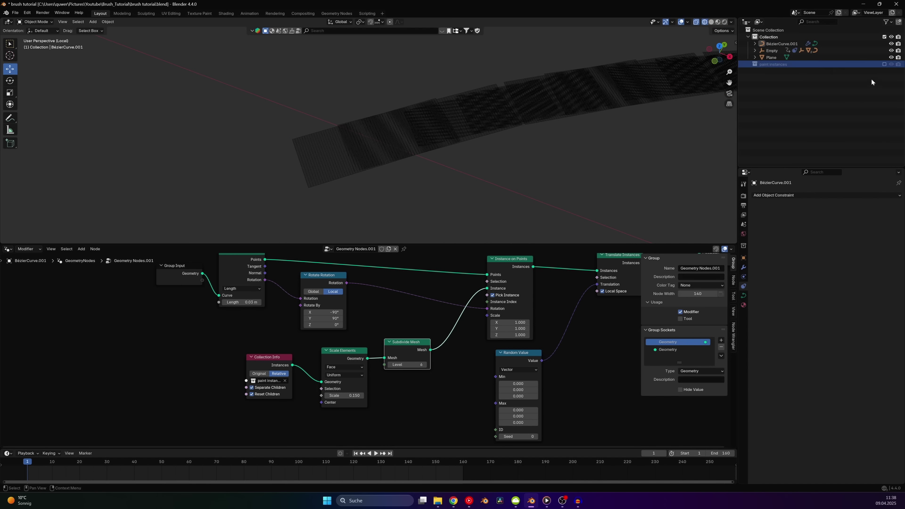
{"action": "left_click", "coordinate": [742, 306]}
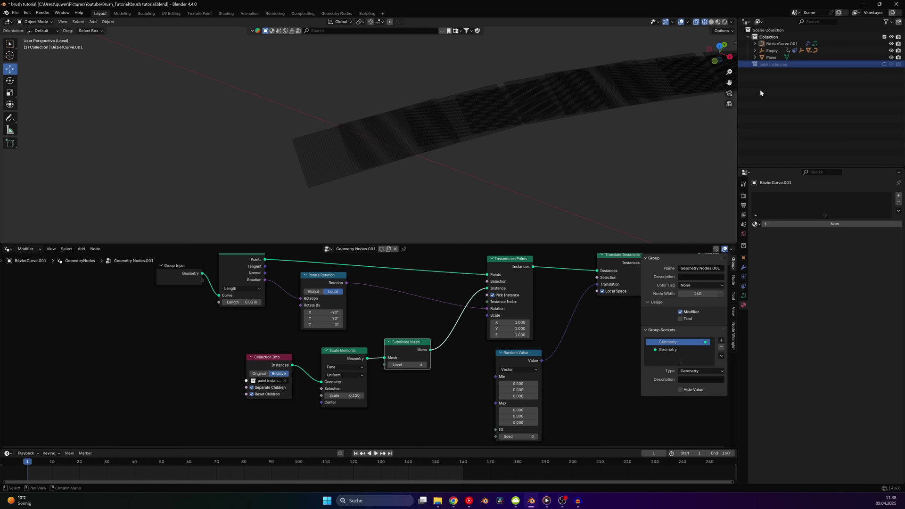
{"action": "left_click", "coordinate": [883, 64]}
{"action": "left_click", "coordinate": [783, 72]}
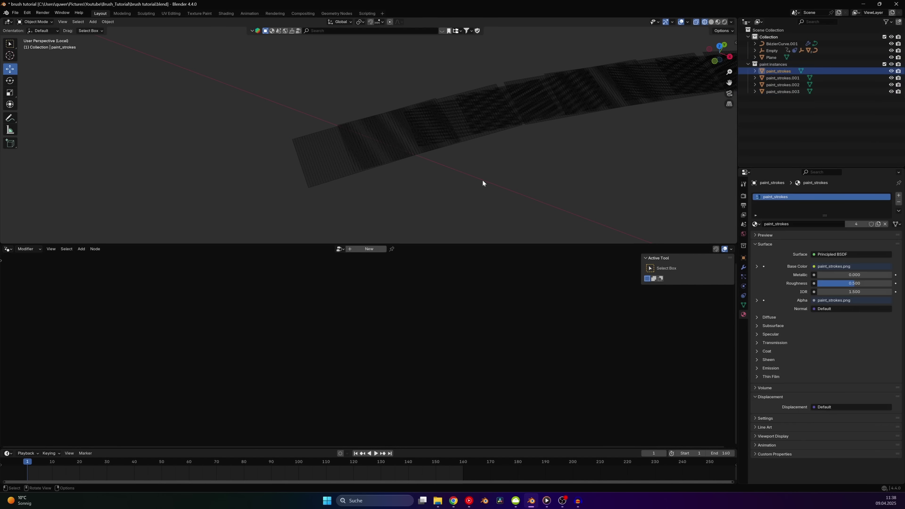
{"action": "left_click", "coordinate": [725, 22]}
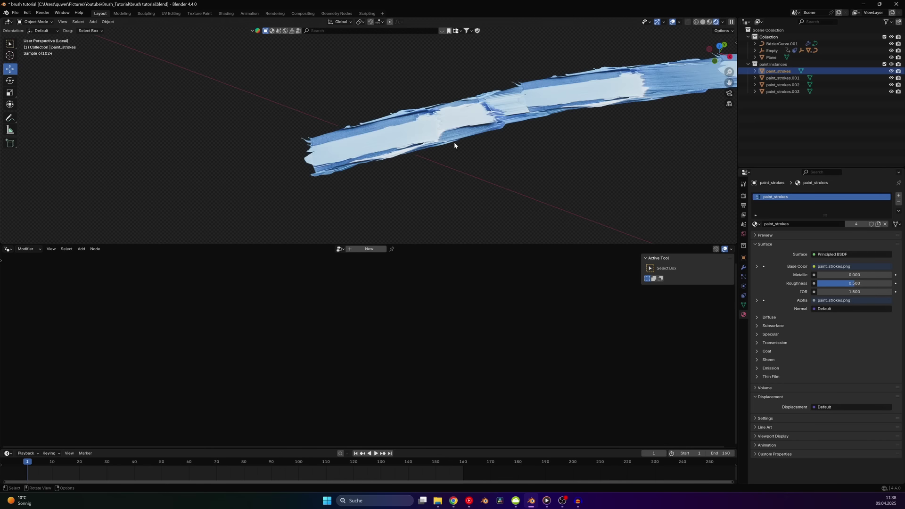
{"action": "mouse_move", "coordinate": [477, 144]}
{"action": "middle_mouse_down"}
{"action": "mouse_move", "coordinate": [525, 139]}
{"action": "mouse_move", "coordinate": [474, 200]}
{"action": "mouse_move", "coordinate": [448, 167]}
{"action": "middle_mouse_up"}
{"action": "scroll", "coordinate": [484, 198], "scroll_direction": "up", "scroll_amount": 3}
{"action": "middle_click_drag", "start_coordinate": [484, 198], "coordinate": [443, 120], "text": "shift"}
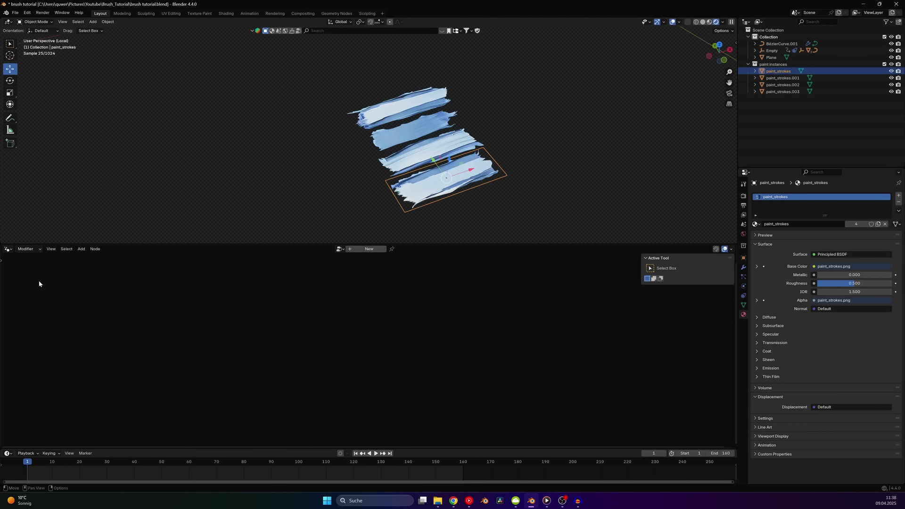
- Add a Displacement node to the paint_strokes material and connect it to the Material Output's Displacement input
{"action": "left_click", "coordinate": [10, 253]}
{"action": "left_click", "coordinate": [23, 304]}
{"action": "key", "text": "shift+a"}
{"action": "left_click", "coordinate": [387, 296]}
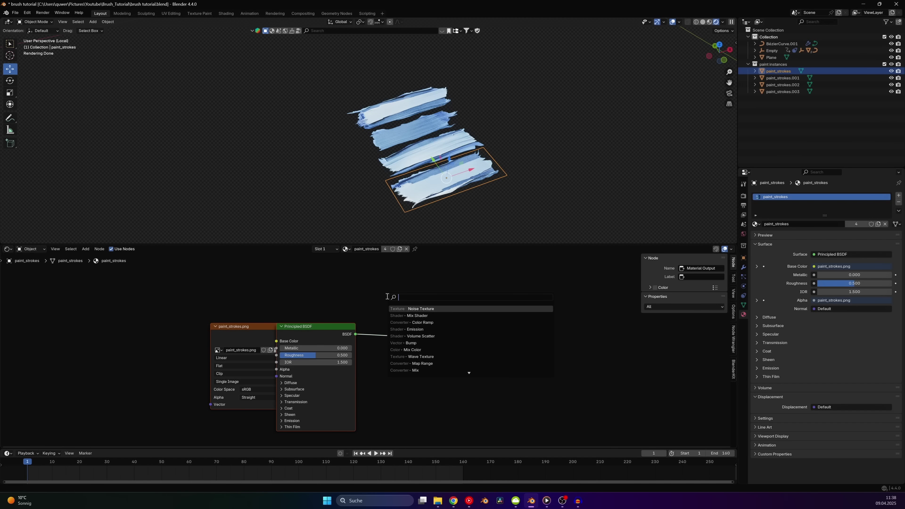
{"action": "type", "text": "displ"}
{"action": "left_click", "coordinate": [417, 309]}
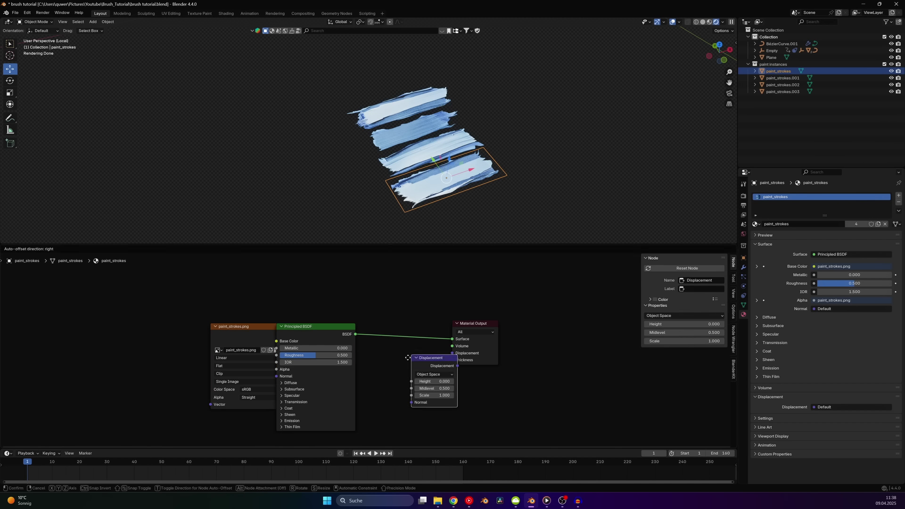
{"action": "left_click", "coordinate": [427, 377]}
{"action": "left_click_drag", "start_coordinate": [435, 363], "coordinate": [451, 353]}
- Set the paint_strokes material's surface displacement method to Displacement Only
{"action": "left_click", "coordinate": [764, 244]}
{"action": "left_click", "coordinate": [770, 261]}
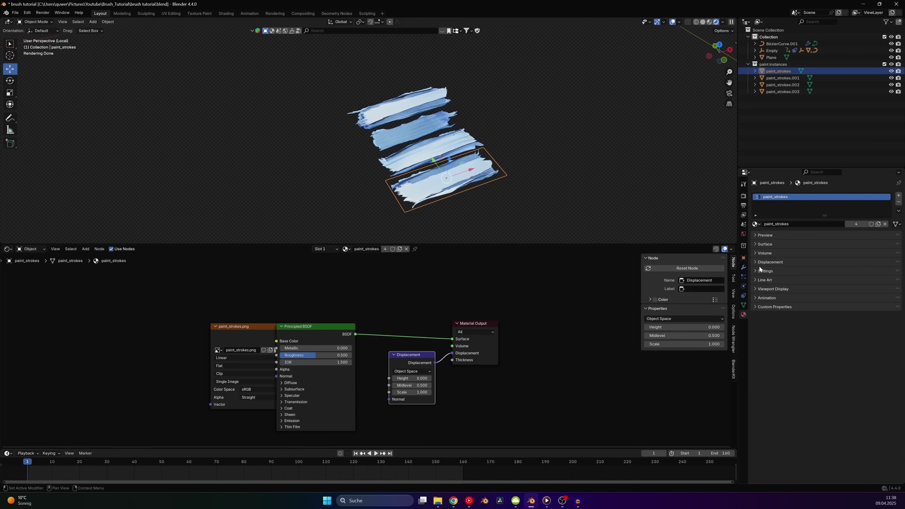
{"action": "left_click", "coordinate": [764, 271]}
{"action": "left_click", "coordinate": [853, 302]}
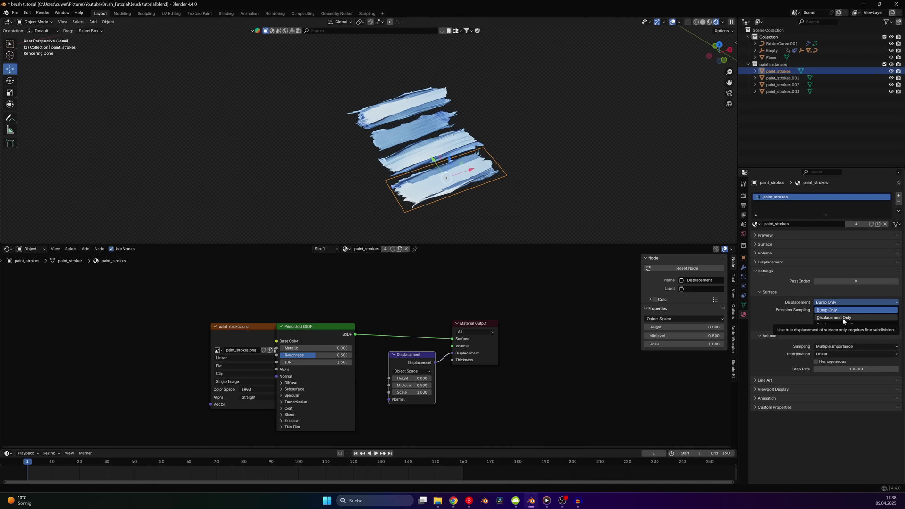
{"action": "left_click", "coordinate": [842, 318]}
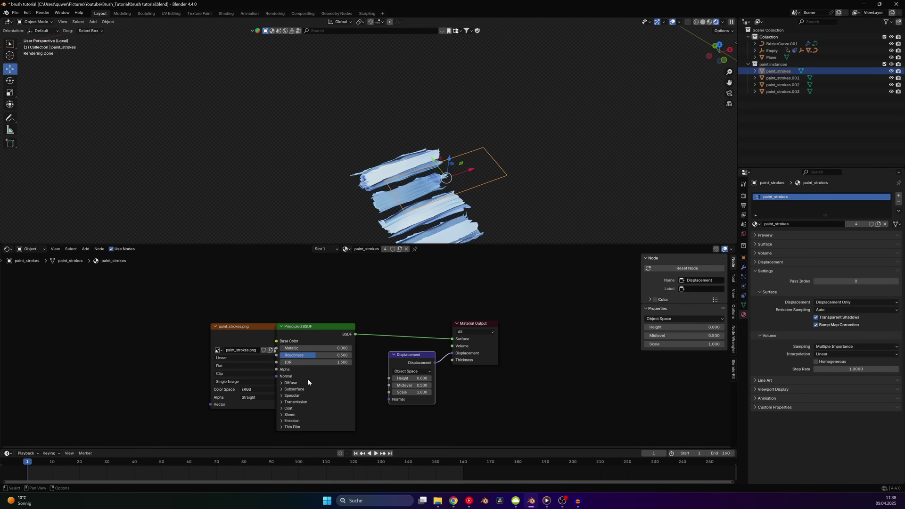
- Spread out the image texture and Principled BSDF nodes and connect the texture's Color to the Displacement node's Height
{"action": "middle_click_drag", "start_coordinate": [340, 312], "coordinate": [431, 283]}
{"action": "left_click_drag", "start_coordinate": [354, 298], "coordinate": [250, 304]}
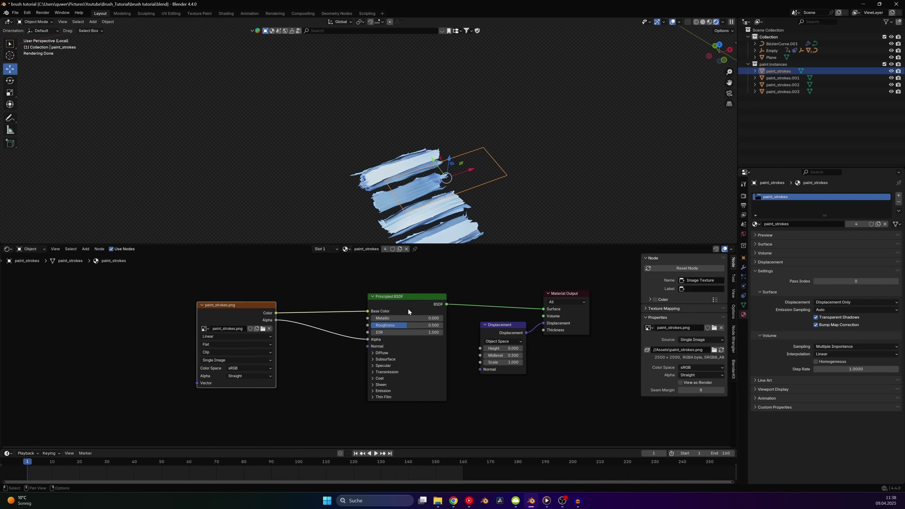
{"action": "left_click_drag", "start_coordinate": [408, 311], "coordinate": [401, 283]}
{"action": "left_click_drag", "start_coordinate": [354, 418], "coordinate": [483, 345]}
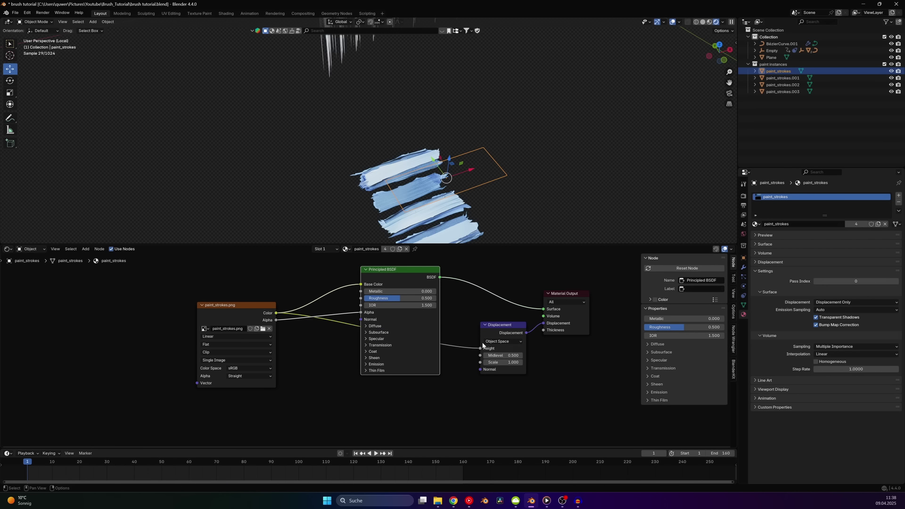
- Set the Displacement node's scale to 0.003 and save the file
{"action": "left_click", "coordinate": [512, 361]}
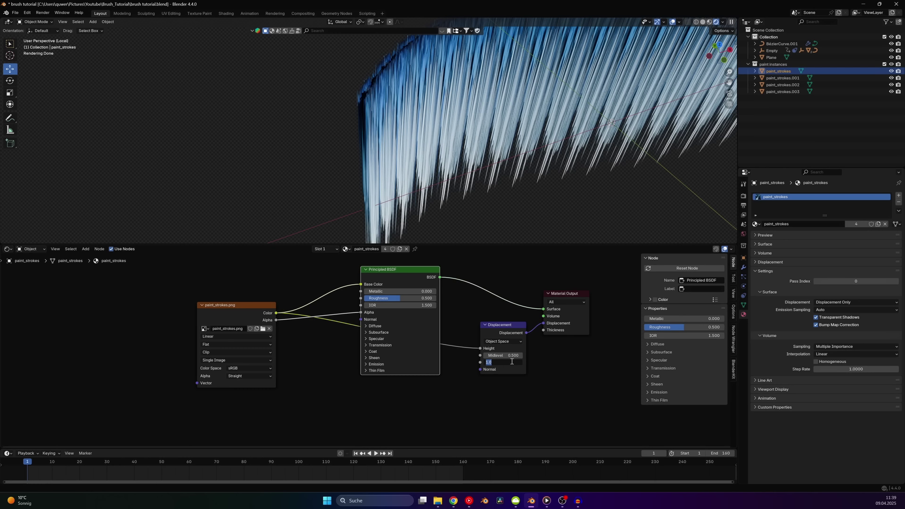
{"action": "type", "text": ".01"}
{"action": "key", "text": "Return"}
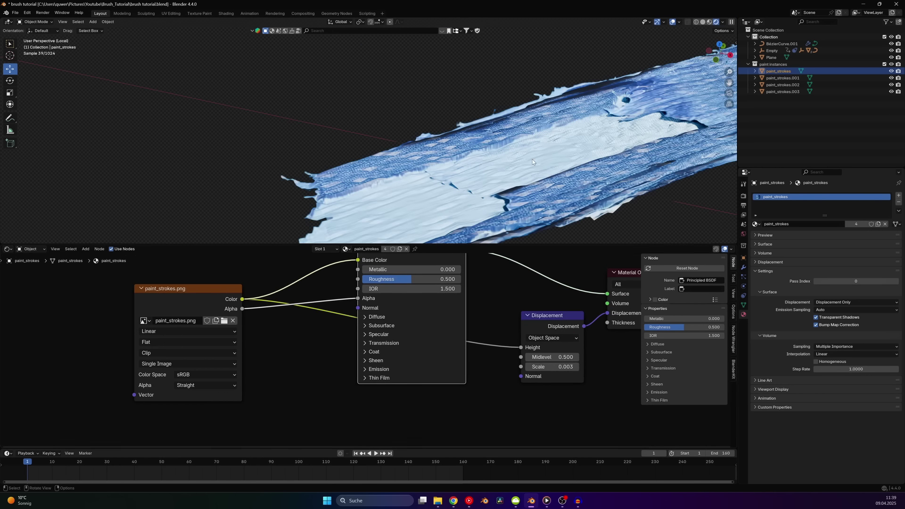
{"action": "mouse_move", "coordinate": [532, 161]}
{"action": "middle_mouse_down"}
{"action": "mouse_move", "coordinate": [473, 166]}
{"action": "mouse_move", "coordinate": [530, 183]}
{"action": "mouse_move", "coordinate": [506, 149]}
{"action": "middle_mouse_up"}
{"action": "key", "text": "ctrl+s"}
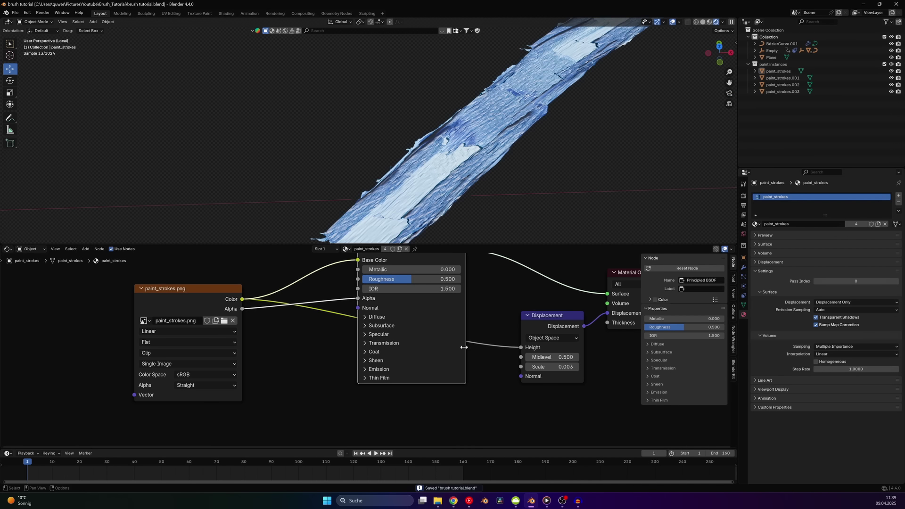
- Reopen the stroke curve's geometry nodes and insert a Set Shade Smooth node between Subdivide Mesh and Instance on Points
{"action": "scroll", "coordinate": [464, 343], "scroll_direction": "down", "scroll_amount": 2}
{"action": "left_click", "coordinate": [464, 169]}
{"action": "left_click", "coordinate": [464, 170]}
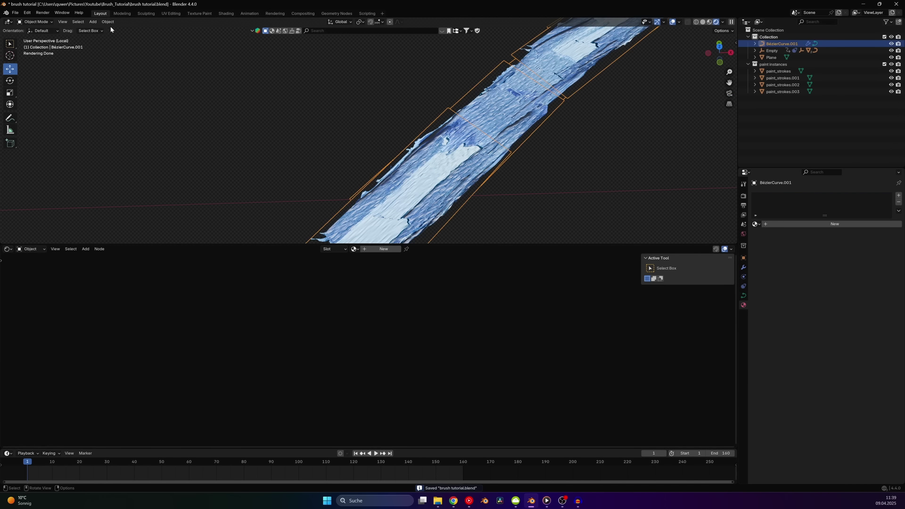
{"action": "left_click", "coordinate": [8, 249]}
{"action": "left_click", "coordinate": [33, 291]}
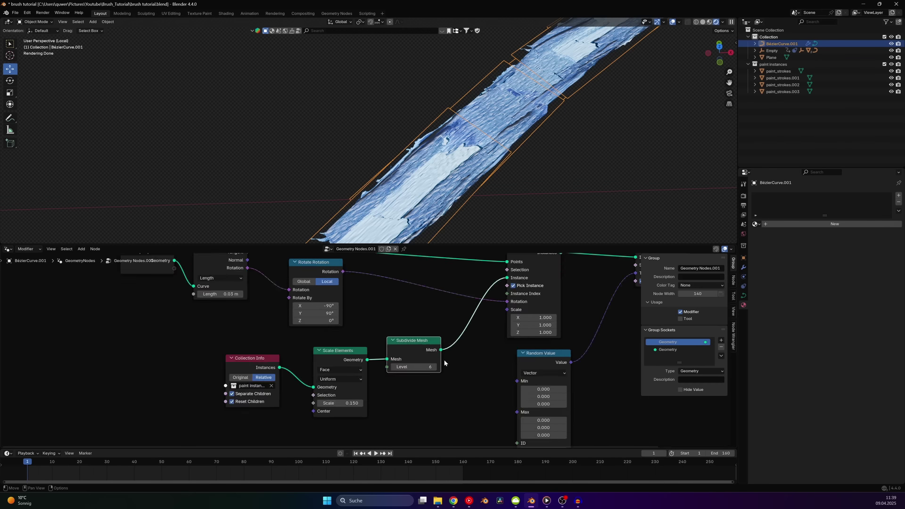
{"action": "key", "text": "shift+a"}
{"action": "type", "text": "set"}
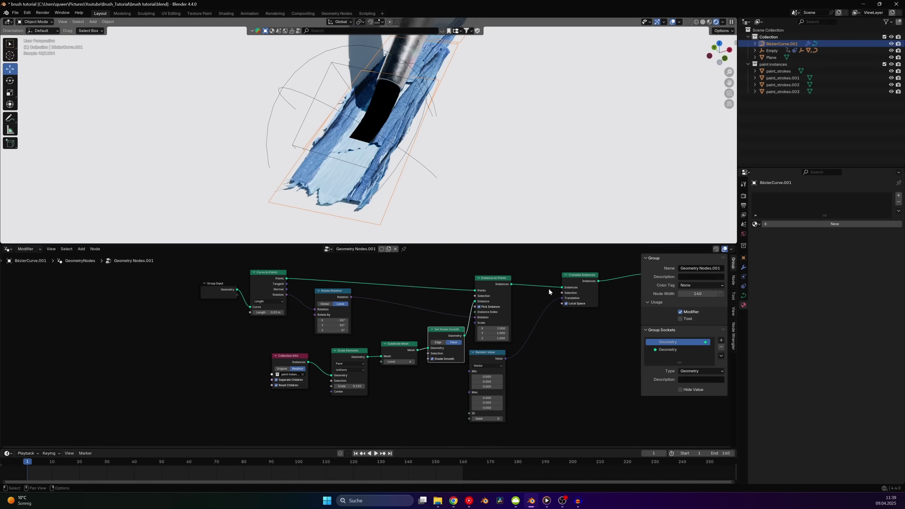
- Set the Instance on Points scale to 0.35 on all three axes and save the file
{"action": "scroll", "coordinate": [549, 291], "scroll_direction": "up", "scroll_amount": 4}
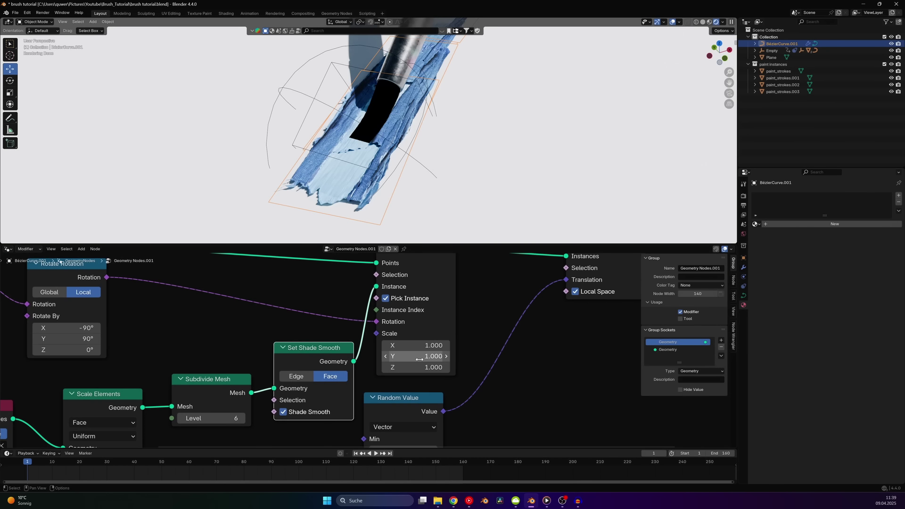
{"action": "mouse_move", "coordinate": [414, 345]}
{"action": "left_mouse_down"}
{"action": "mouse_move", "coordinate": [415, 366]}
{"action": "mouse_move", "coordinate": [378, 367]}
{"action": "left_mouse_up"}
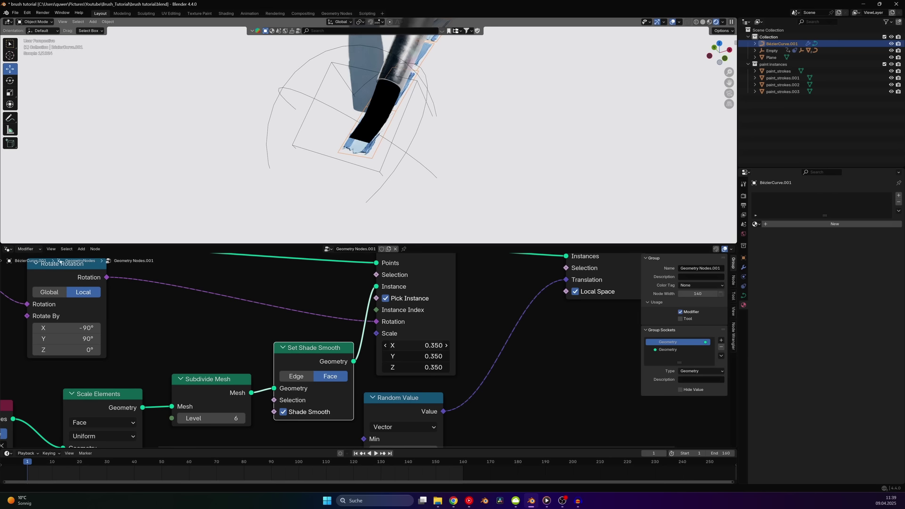
{"action": "scroll", "coordinate": [401, 139], "scroll_direction": "up", "scroll_amount": 1}
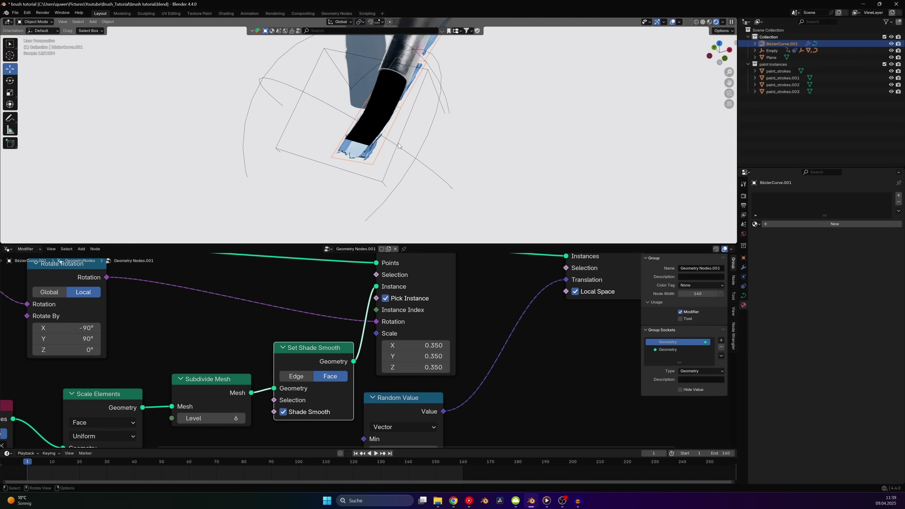
{"action": "middle_click_drag", "start_coordinate": [399, 146], "coordinate": [427, 157]}
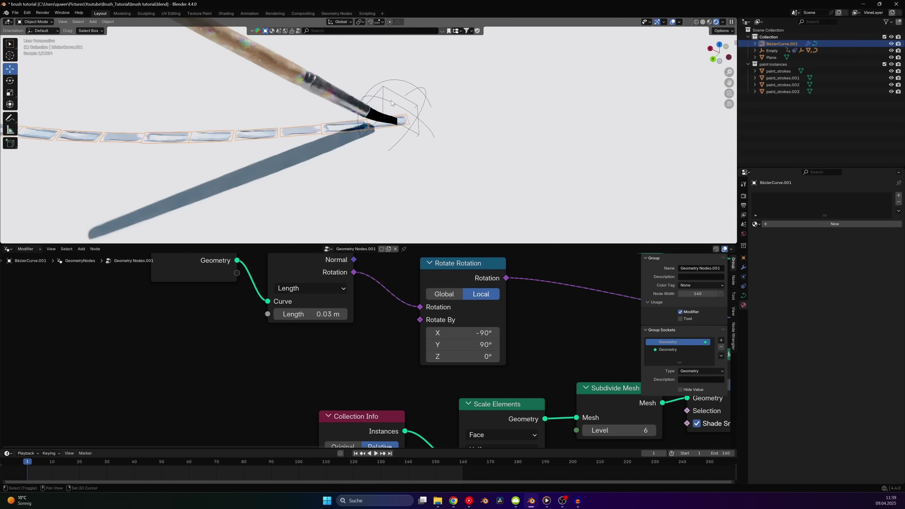
{"action": "middle_click_drag", "start_coordinate": [391, 103], "coordinate": [415, 151]}
{"action": "key", "text": "ctrl+s"}
- Set the point spacing Length in the stroke curve's geometry nodes to 0.014 m and save the file
{"action": "scroll", "coordinate": [322, 323], "scroll_direction": "up", "scroll_amount": 1}
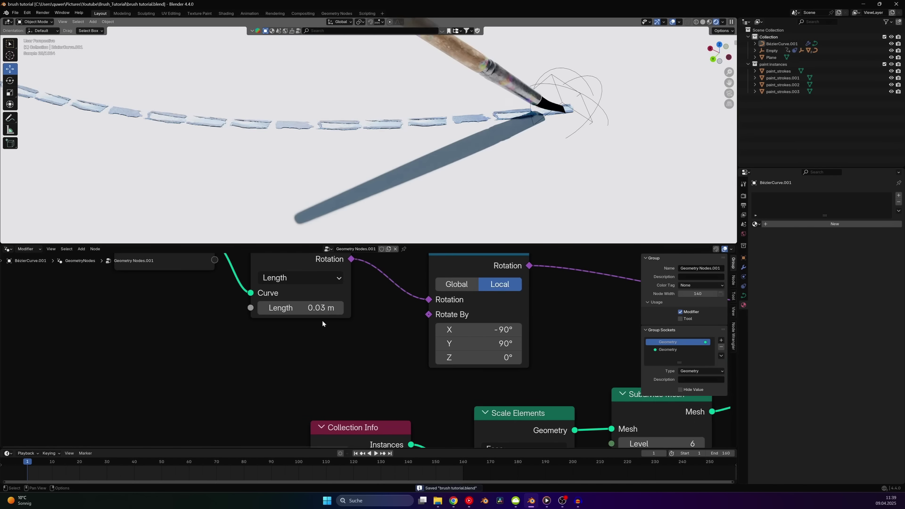
{"action": "left_click", "coordinate": [290, 307]}
{"action": "type", "text": "0.02"}
{"action": "key", "text": "Return"}
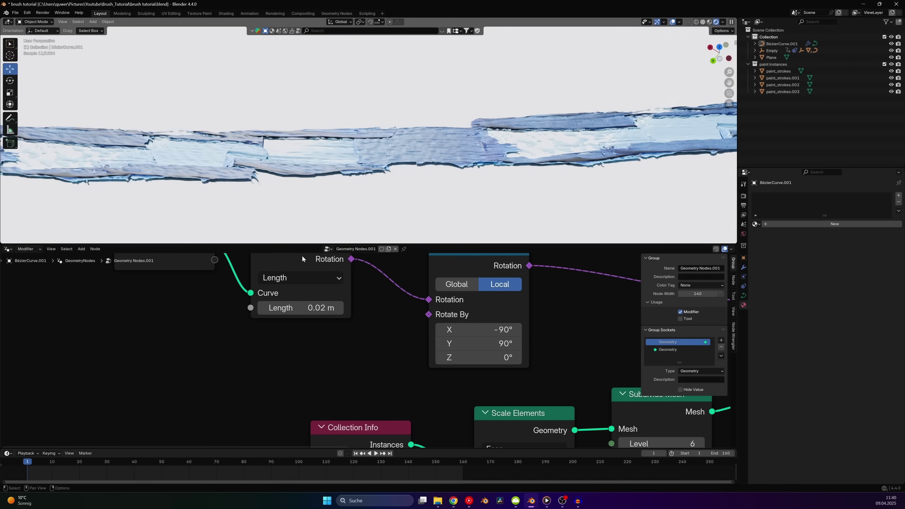
{"action": "left_click", "coordinate": [279, 307]}
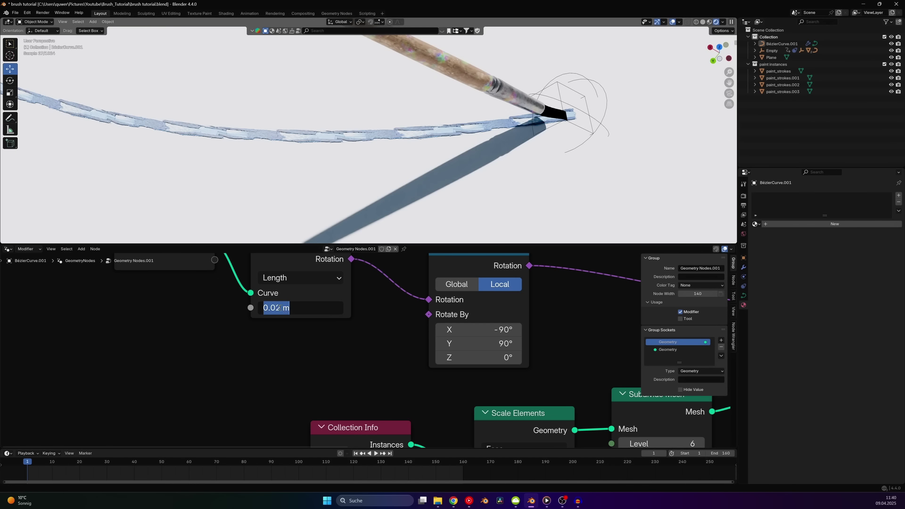
{"action": "key", "text": "Return"}
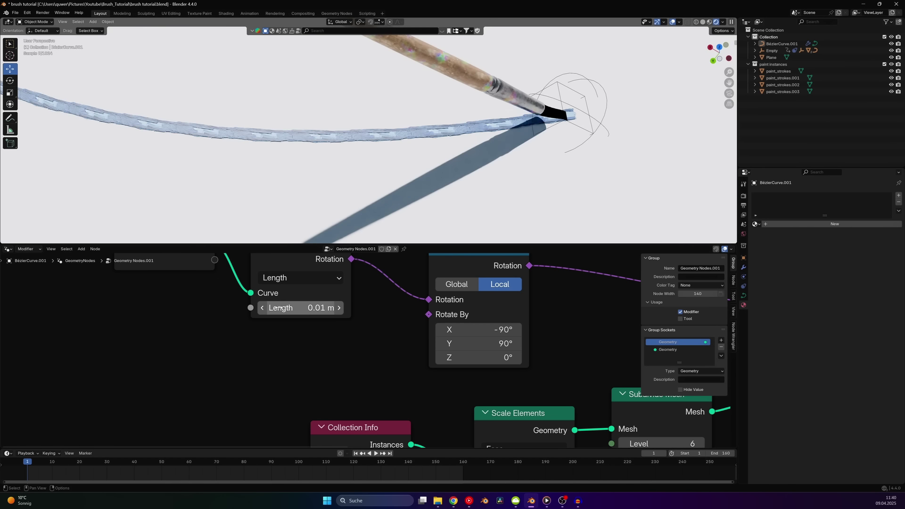
{"action": "left_click_drag", "start_coordinate": [278, 308], "coordinate": [284, 308]}
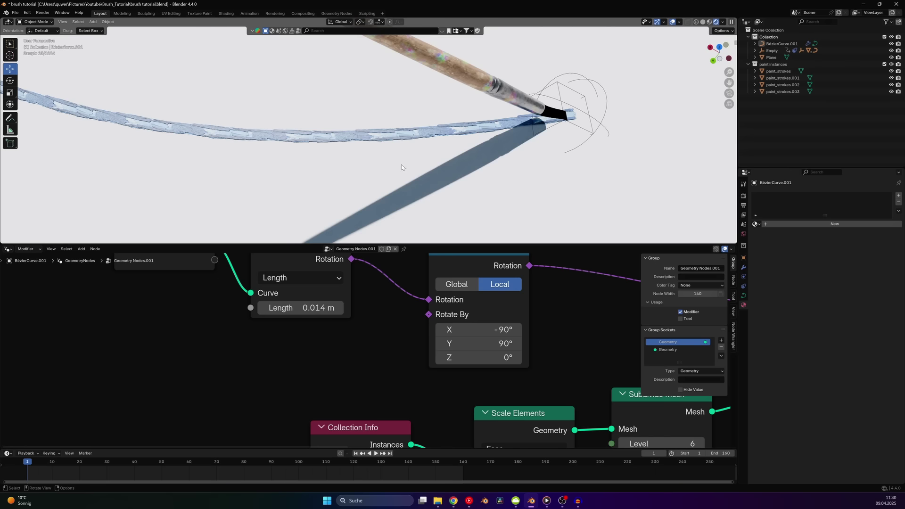
{"action": "middle_click_drag", "start_coordinate": [402, 166], "coordinate": [429, 128]}
{"action": "scroll", "coordinate": [350, 172], "scroll_direction": "up", "scroll_amount": 6}
{"action": "key", "text": "ctrl+s"}
- Examine up close how the brush tip sits on the paint strokes along the curve, and save the file
{"action": "middle_click_drag", "start_coordinate": [350, 172], "coordinate": [448, 136], "text": "shift"}
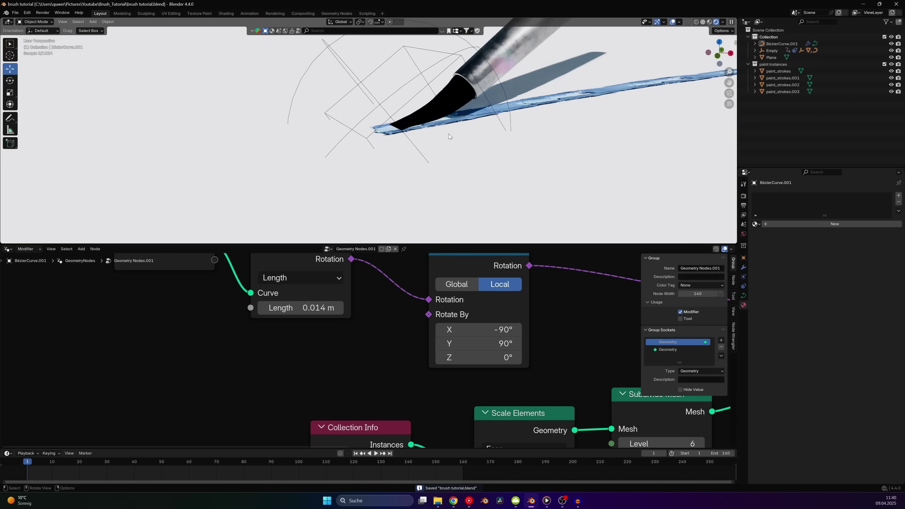
{"action": "scroll", "coordinate": [405, 117], "scroll_direction": "up", "scroll_amount": 3}
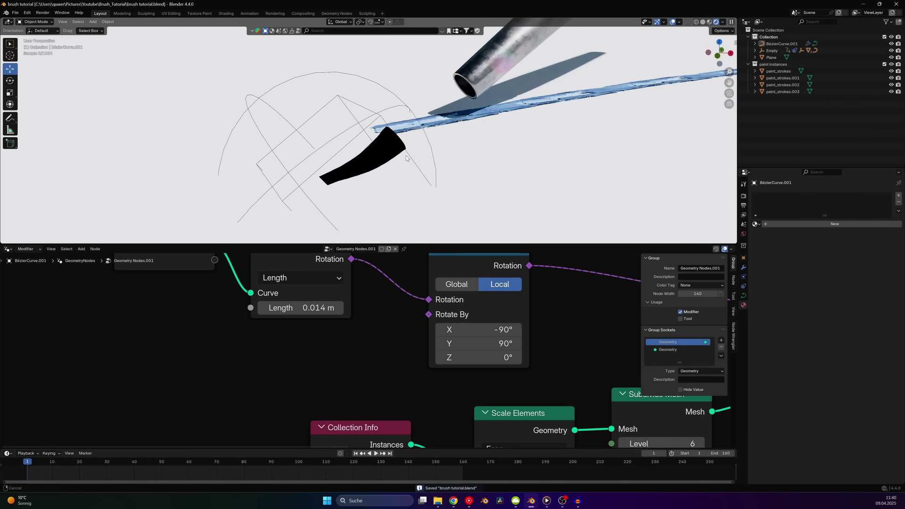
{"action": "left_click", "coordinate": [367, 128]}
{"action": "left_click", "coordinate": [368, 129]}
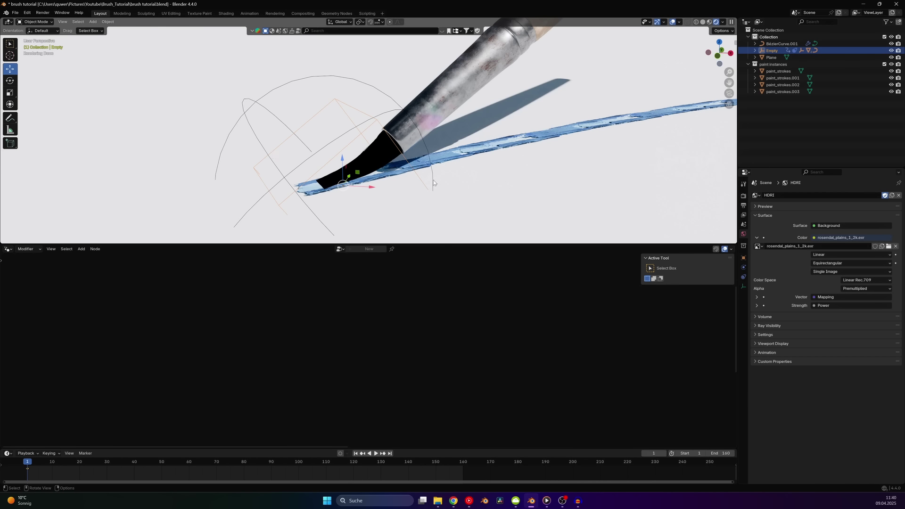
{"action": "mouse_move", "coordinate": [433, 183]}
{"action": "middle_mouse_down"}
{"action": "mouse_move", "coordinate": [494, 203]}
{"action": "mouse_move", "coordinate": [444, 169]}
{"action": "mouse_move", "coordinate": [448, 161]}
{"action": "middle_mouse_up"}
{"action": "left_click", "coordinate": [444, 169]}
{"action": "key", "text": "ctrl+s"}
{"action": "left_click", "coordinate": [420, 114]}
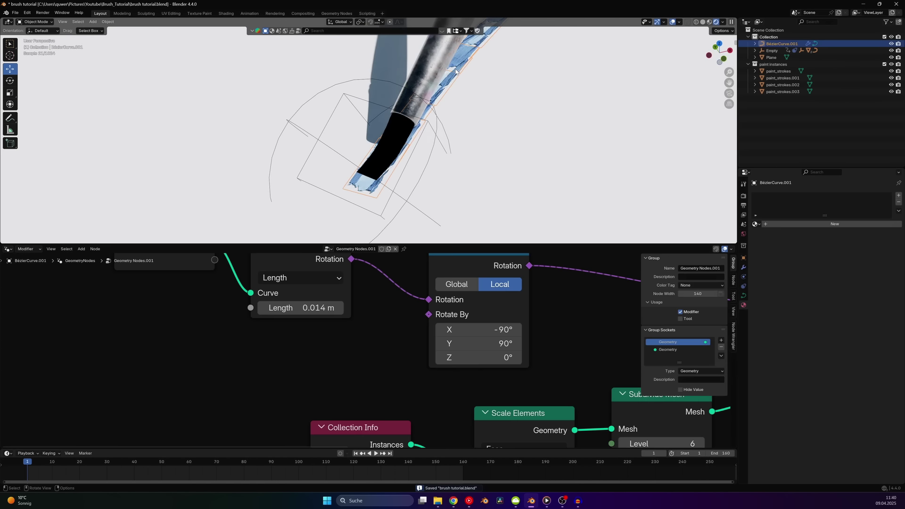
- Open the material of paint_strokes.003 in the Shader Editor and move the image texture and Principled BSDF nodes apart
{"action": "left_click", "coordinate": [782, 92]}
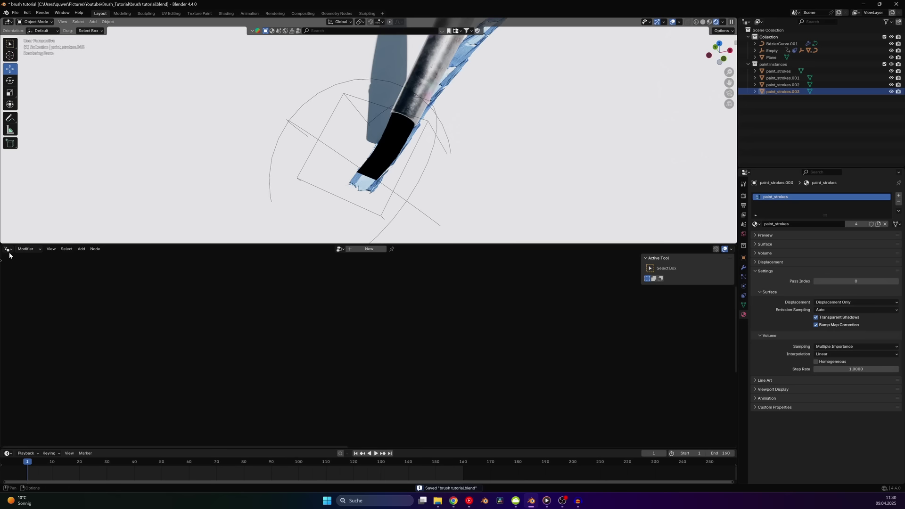
{"action": "left_click", "coordinate": [8, 250]}
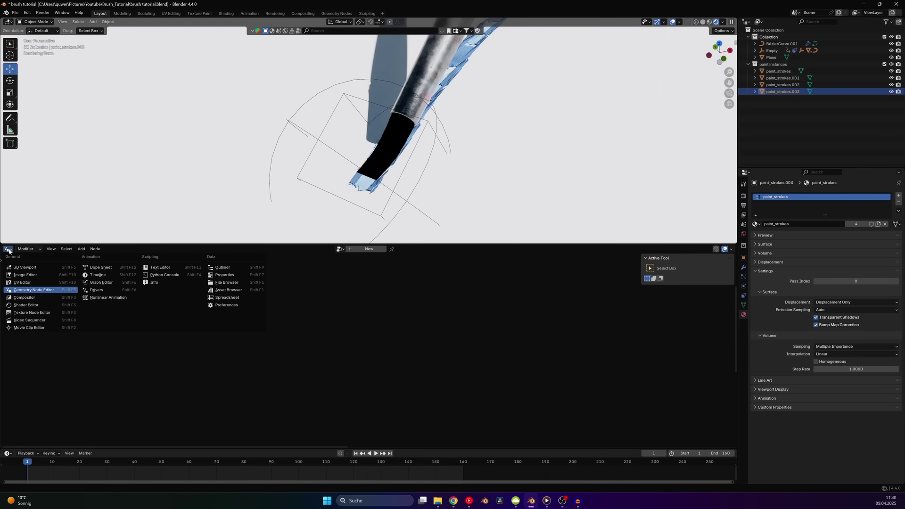
{"action": "left_click", "coordinate": [42, 307]}
{"action": "scroll", "coordinate": [385, 340], "scroll_direction": "down", "scroll_amount": 10}
{"action": "middle_click_drag", "start_coordinate": [342, 363], "coordinate": [447, 365]}
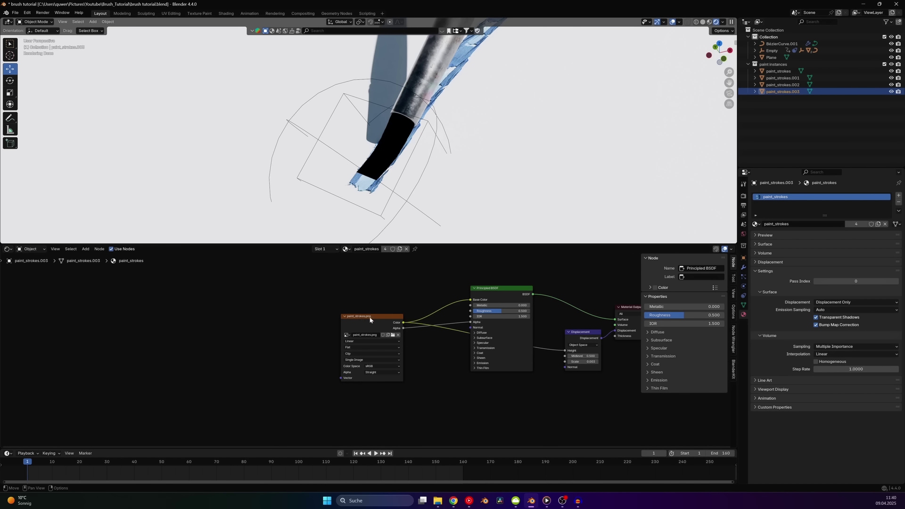
{"action": "left_click_drag", "start_coordinate": [370, 320], "coordinate": [282, 320]}
{"action": "scroll", "coordinate": [418, 327], "scroll_direction": "up", "scroll_amount": 1}
{"action": "left_click_drag", "start_coordinate": [531, 276], "coordinate": [551, 345]}
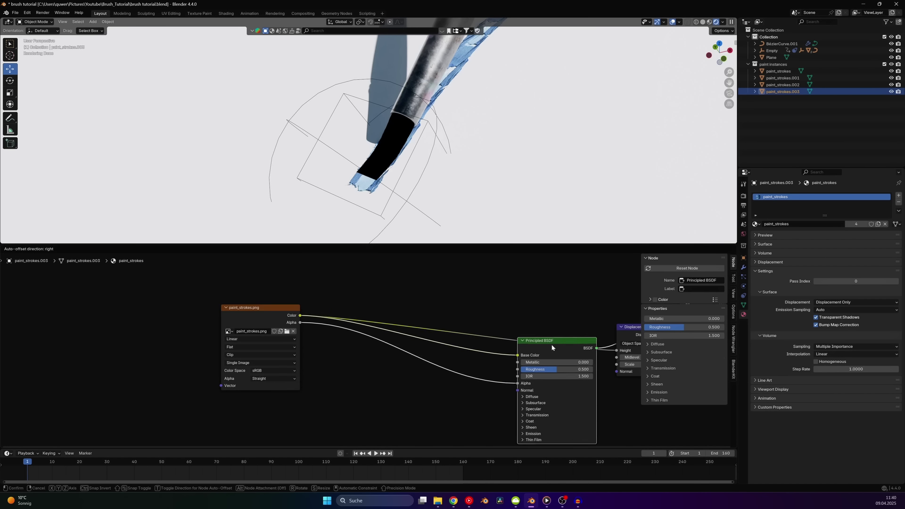
- Add a Gradient Texture below the image texture, preview it, and attach Mapping and Texture Coordinate nodes to it
{"action": "left_click_drag", "start_coordinate": [304, 304], "coordinate": [412, 305]}
{"action": "type", "text": "gradient"}
{"action": "key", "text": "Return"}
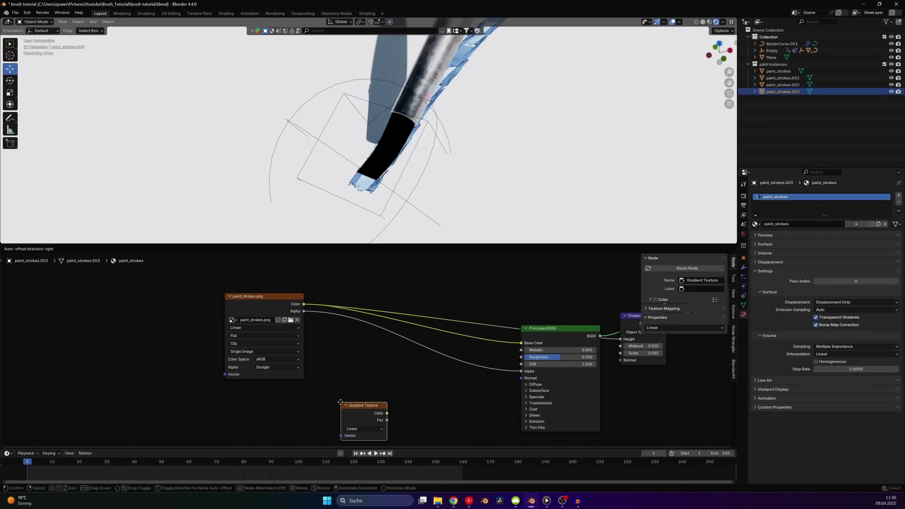
{"action": "left_click", "coordinate": [353, 410]}
{"action": "scroll", "coordinate": [417, 275], "scroll_direction": "up", "scroll_amount": 1}
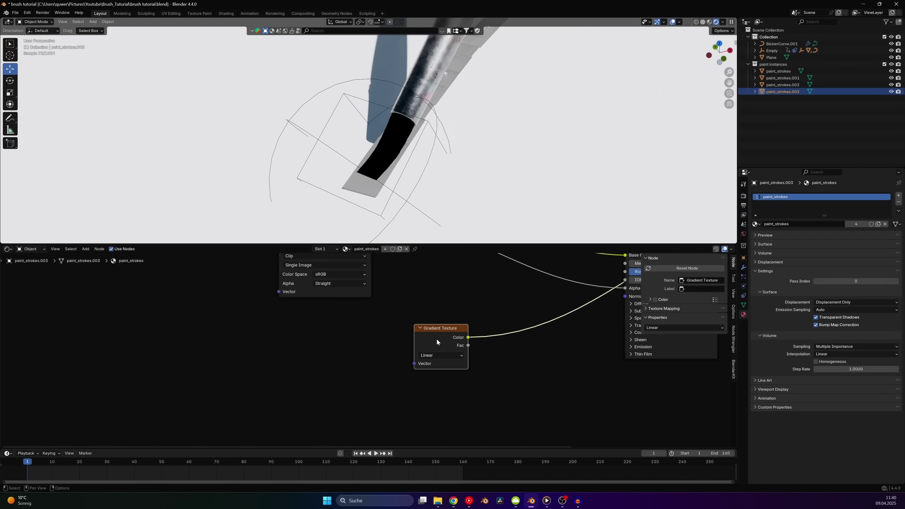
{"action": "key", "text": "ctrl+t"}
{"action": "middle_click_drag", "start_coordinate": [284, 369], "coordinate": [345, 290]}
- Connect the Texture Coordinate's Object output to the Mapping vector and choose the Empty as its reference object
{"action": "left_click_drag", "start_coordinate": [389, 300], "coordinate": [404, 335]}
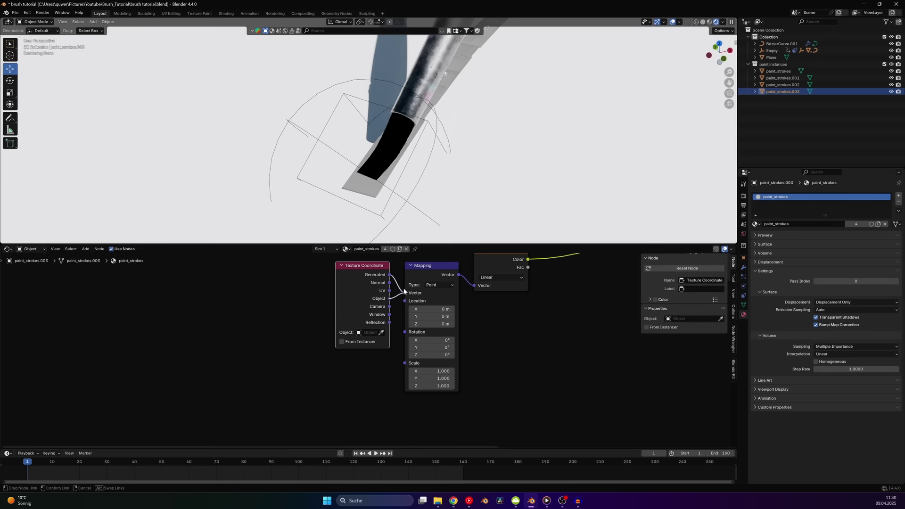
{"action": "left_click_drag", "start_coordinate": [403, 291], "coordinate": [405, 292]}
{"action": "middle_click_drag", "start_coordinate": [454, 322], "coordinate": [380, 350]}
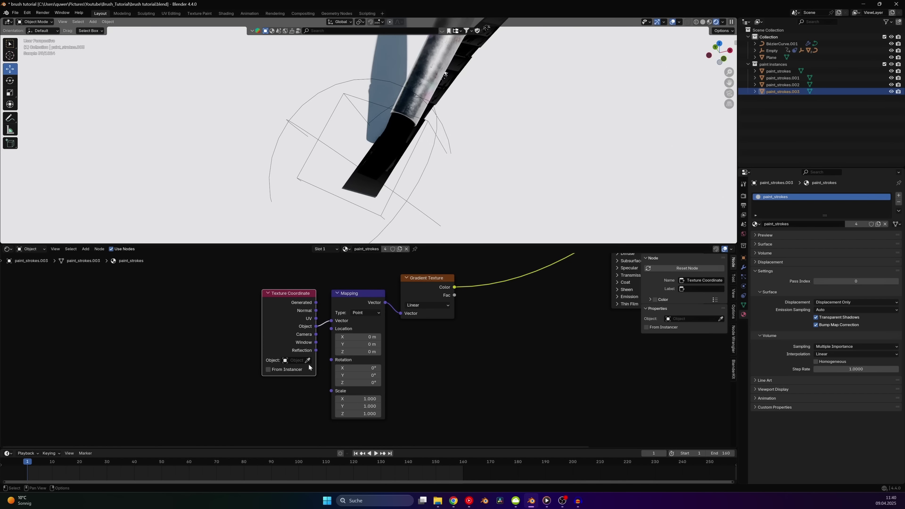
{"action": "left_click", "coordinate": [362, 94]}
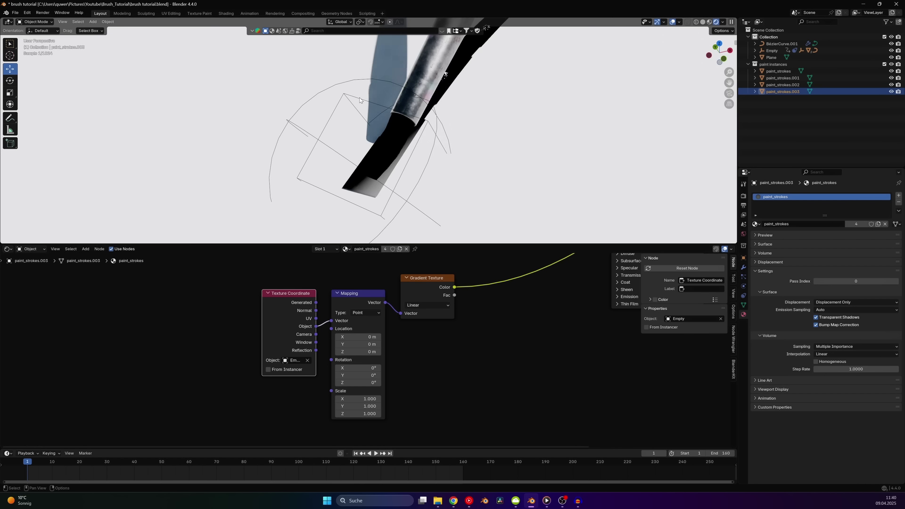
- Set the Mapping node's Z rotation to 90° so the gradient runs along the stroke
{"action": "middle_click_drag", "start_coordinate": [435, 136], "coordinate": [416, 147]}
{"action": "scroll", "coordinate": [423, 354], "scroll_direction": "up", "scroll_amount": 3}
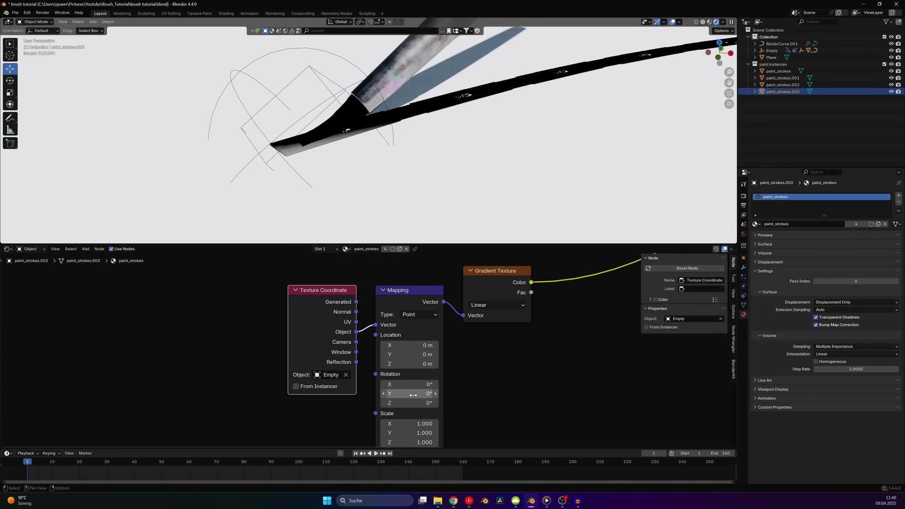
{"action": "mouse_move", "coordinate": [422, 347]}
{"action": "left_mouse_down"}
{"action": "mouse_move", "coordinate": [476, 347]}
{"action": "mouse_move", "coordinate": [419, 345]}
{"action": "left_mouse_up"}
{"action": "left_click", "coordinate": [419, 346]}
{"action": "type", "text": "90"}
{"action": "key", "text": "Return"}
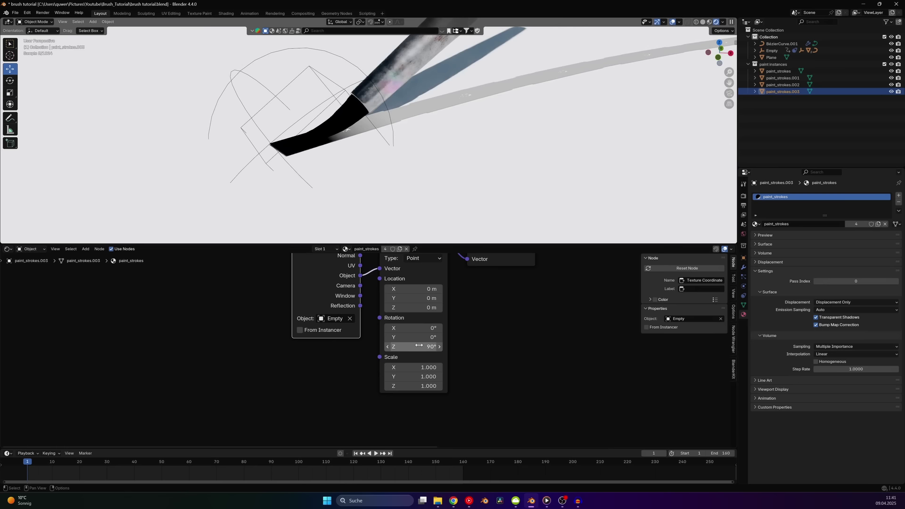
- Insert a Color Ramp after the Gradient Texture and move its white stop to position 0.006
{"action": "scroll", "coordinate": [419, 345], "scroll_direction": "down", "scroll_amount": 2}
{"action": "left_click_drag", "start_coordinate": [471, 338], "coordinate": [521, 332]}
{"action": "type", "text": "col"}
{"action": "left_click", "coordinate": [541, 317]}
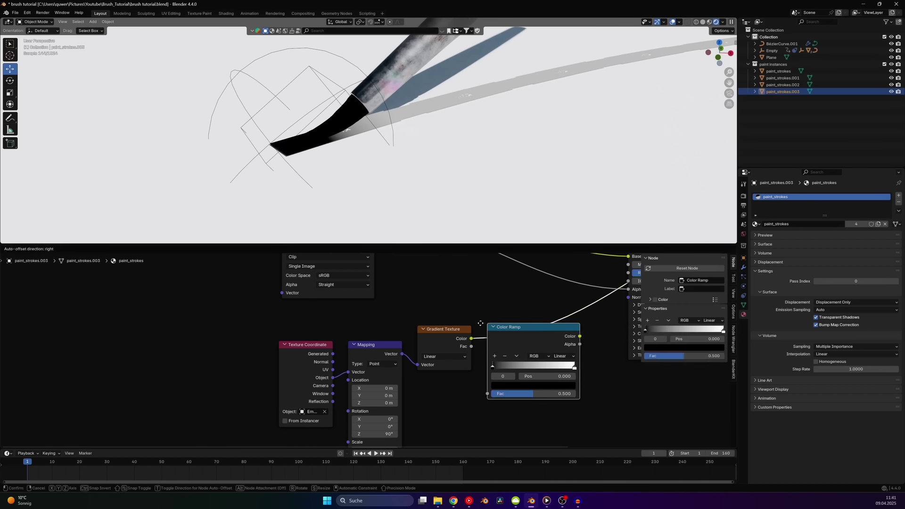
{"action": "left_click", "coordinate": [535, 311]}
{"action": "middle_click_drag", "start_coordinate": [535, 311], "coordinate": [435, 332]}
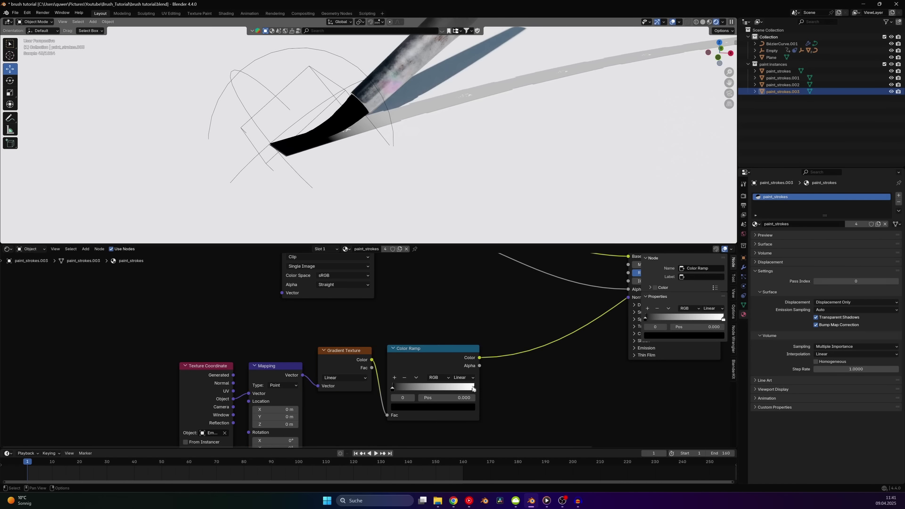
{"action": "left_click_drag", "start_coordinate": [473, 389], "coordinate": [403, 401]}
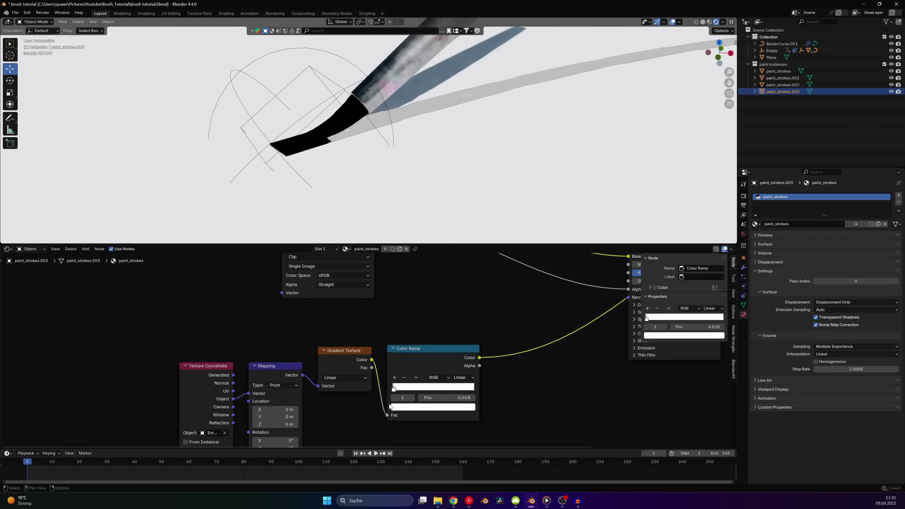
{"action": "scroll", "coordinate": [352, 165], "scroll_direction": "up", "scroll_amount": 5}
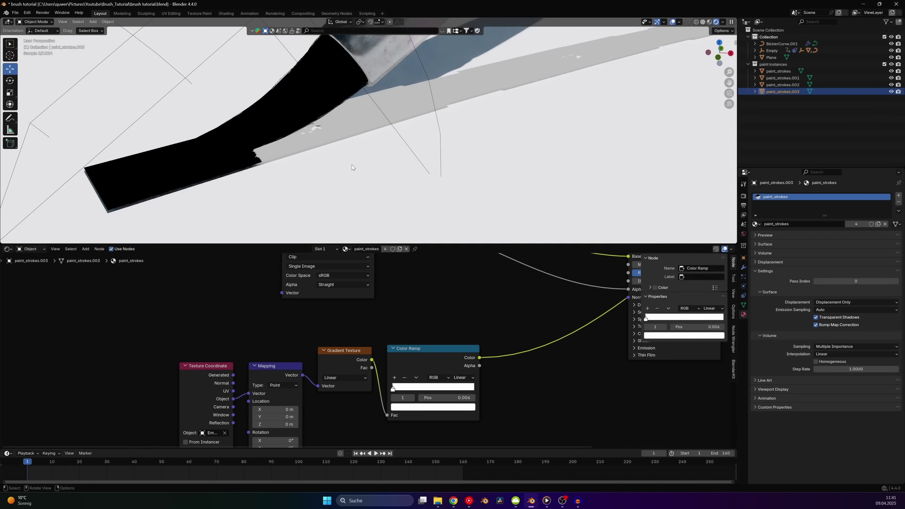
- Insert a Math node into the Alpha link between the image texture and the Principled BSDF
{"action": "mouse_move", "coordinate": [316, 165]}
{"action": "middle_mouse_down"}
{"action": "mouse_move", "coordinate": [377, 141]}
{"action": "mouse_move", "coordinate": [422, 313]}
{"action": "middle_mouse_up"}
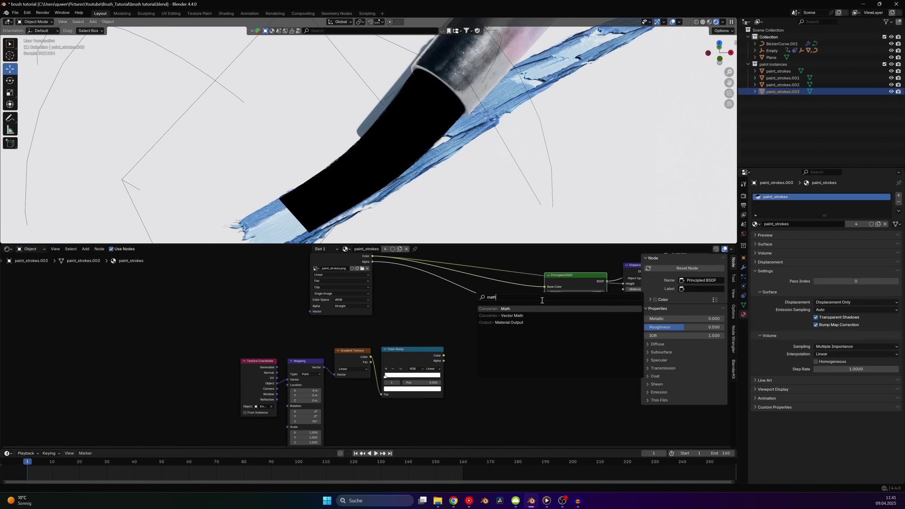
{"action": "left_click", "coordinate": [515, 308]}
{"action": "left_click", "coordinate": [477, 340]}
{"action": "scroll", "coordinate": [477, 342], "scroll_direction": "up", "scroll_amount": 3}
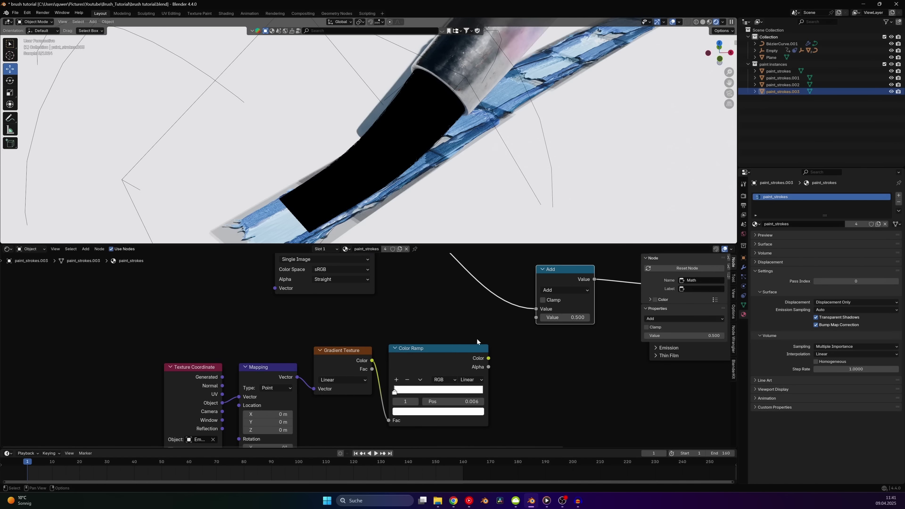
- Connect the Color Ramp's Color to the Math node's second value, set it to Subtract with Clamp enabled, and save the file
{"action": "left_click_drag", "start_coordinate": [488, 358], "coordinate": [535, 317]}
{"action": "left_click", "coordinate": [565, 289]}
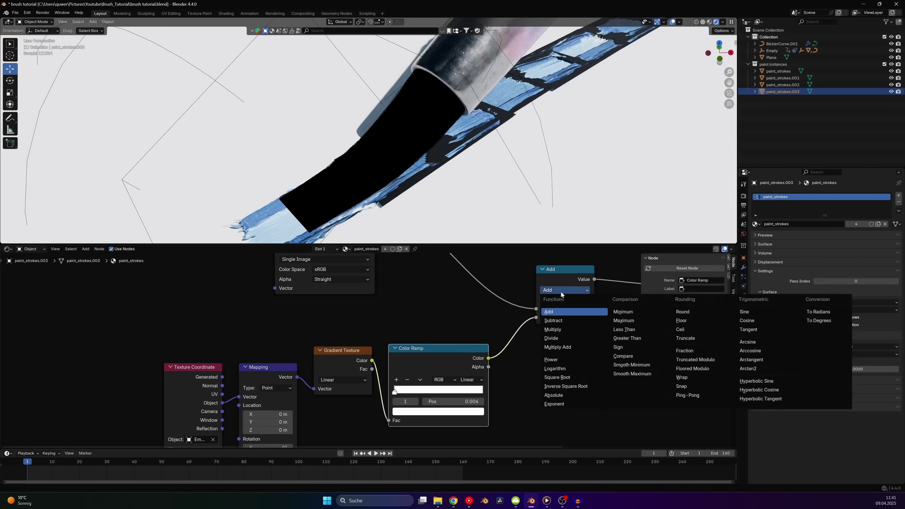
{"action": "left_click", "coordinate": [559, 320]}
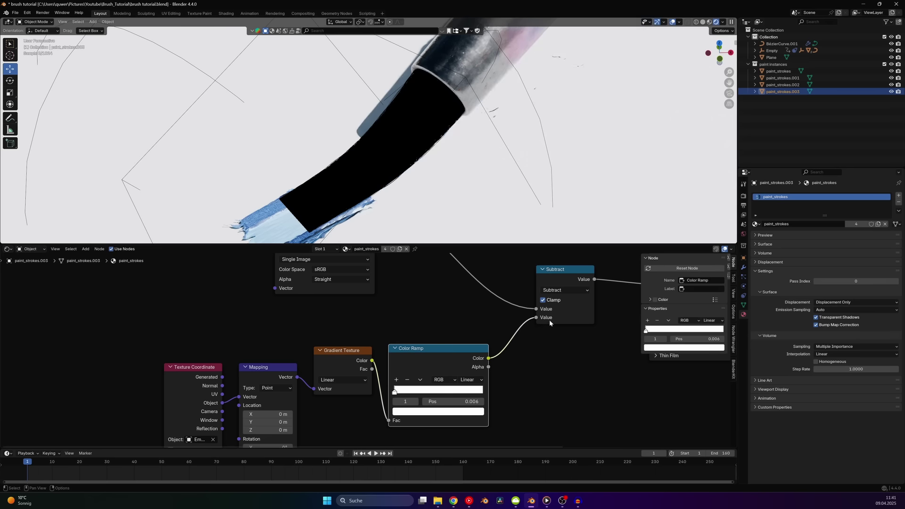
{"action": "left_click", "coordinate": [554, 295]}
{"action": "left_click", "coordinate": [551, 292]}
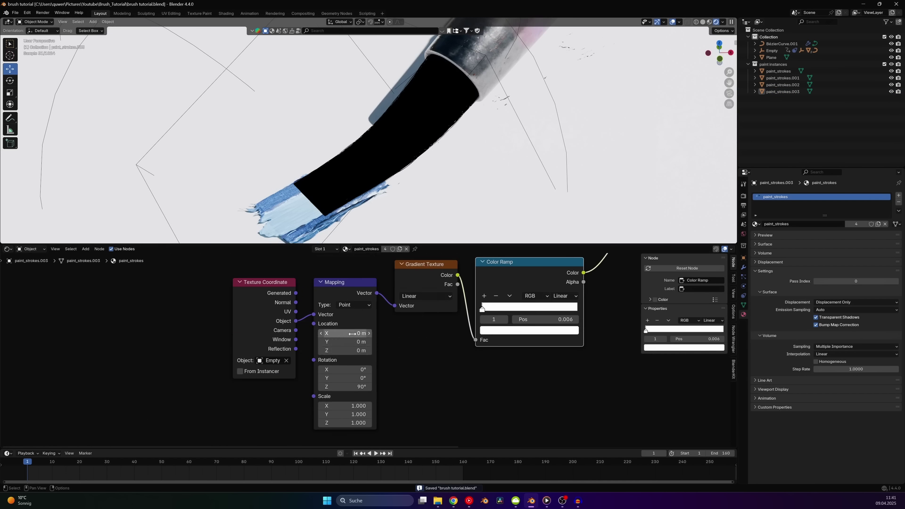
{"action": "key", "text": "ctrl+s"}
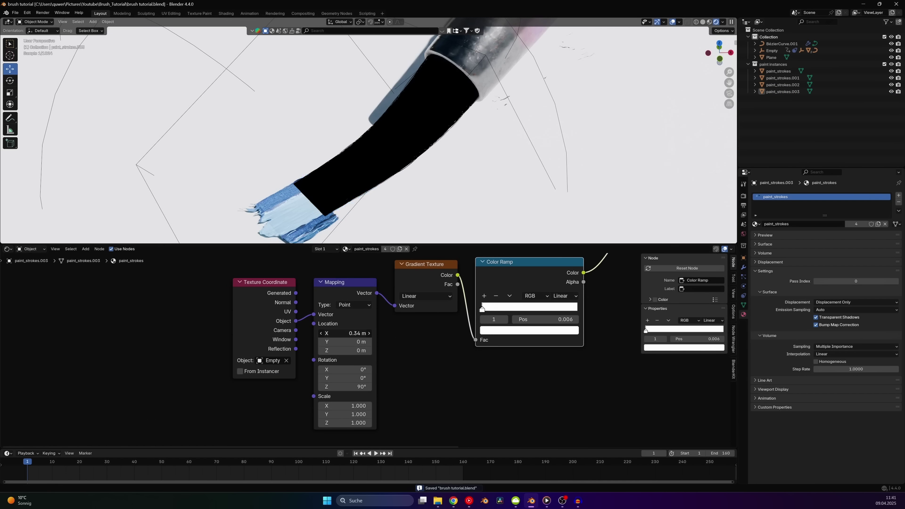
- Set the Mapping node's X location to 0.25 m and play the animation to check the stroke being revealed behind the brush
{"action": "left_click_drag", "start_coordinate": [346, 333], "coordinate": [330, 333]}
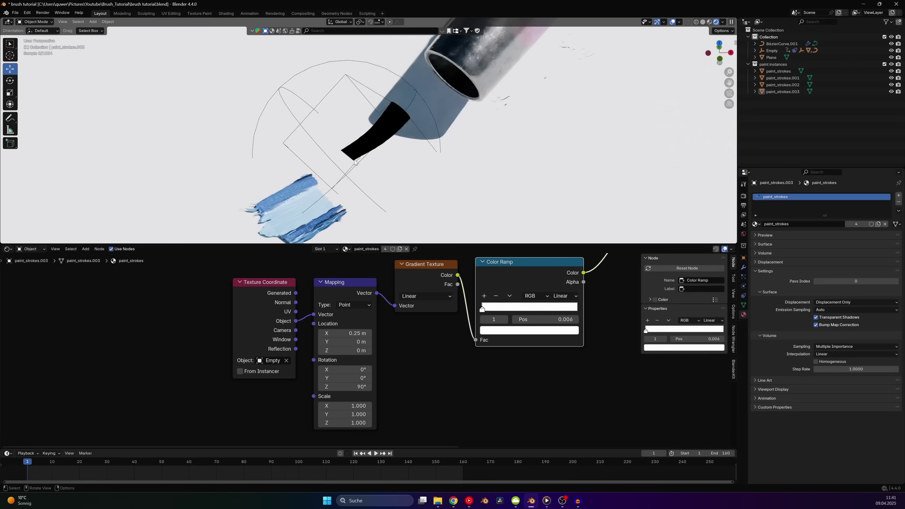
{"action": "scroll", "coordinate": [355, 163], "scroll_direction": "down", "scroll_amount": 3}
{"action": "key", "text": "space"}
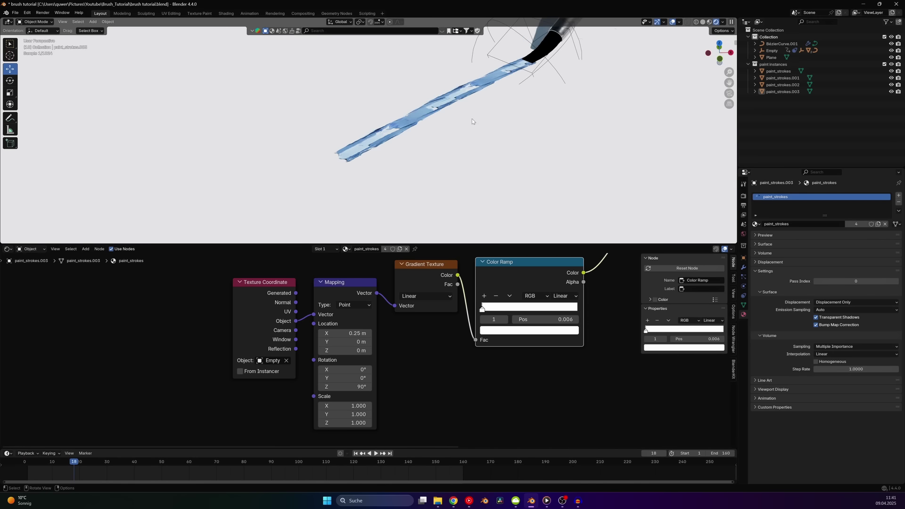
{"action": "mouse_move", "coordinate": [428, 151]}
{"action": "middle_mouse_down"}
{"action": "mouse_move", "coordinate": [494, 142]}
{"action": "mouse_move", "coordinate": [487, 115]}
{"action": "mouse_move", "coordinate": [468, 137]}
{"action": "mouse_move", "coordinate": [451, 123]}
{"action": "mouse_move", "coordinate": [474, 140]}
{"action": "middle_mouse_up"}
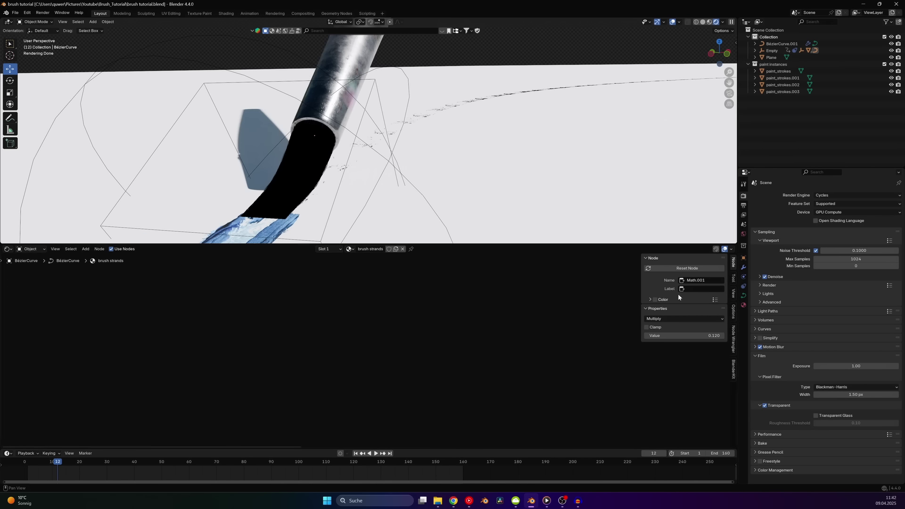
- Expand the Cycles Light Paths settings and raise the maximum Transparent bounces to 10
{"action": "left_click", "coordinate": [772, 312]}
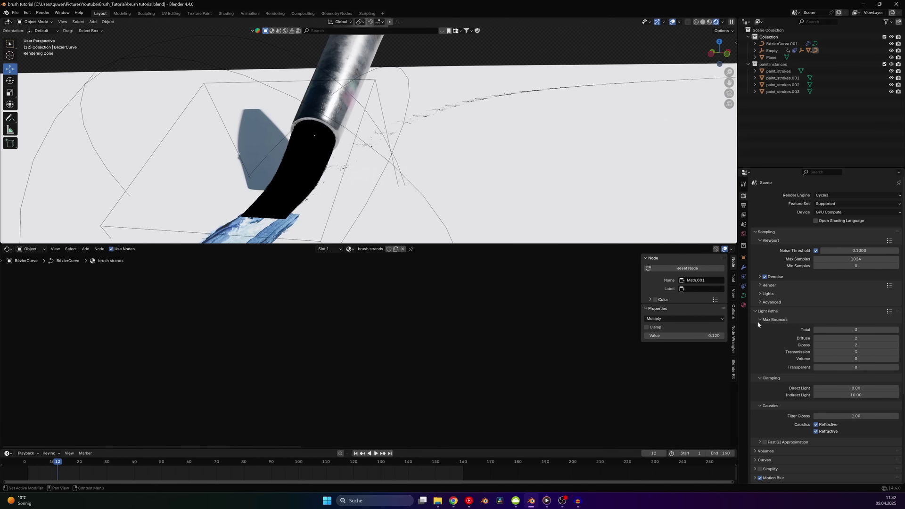
{"action": "left_click", "coordinate": [896, 367]}
{"action": "left_click", "coordinate": [896, 367]}
{"action": "left_click", "coordinate": [896, 367]}
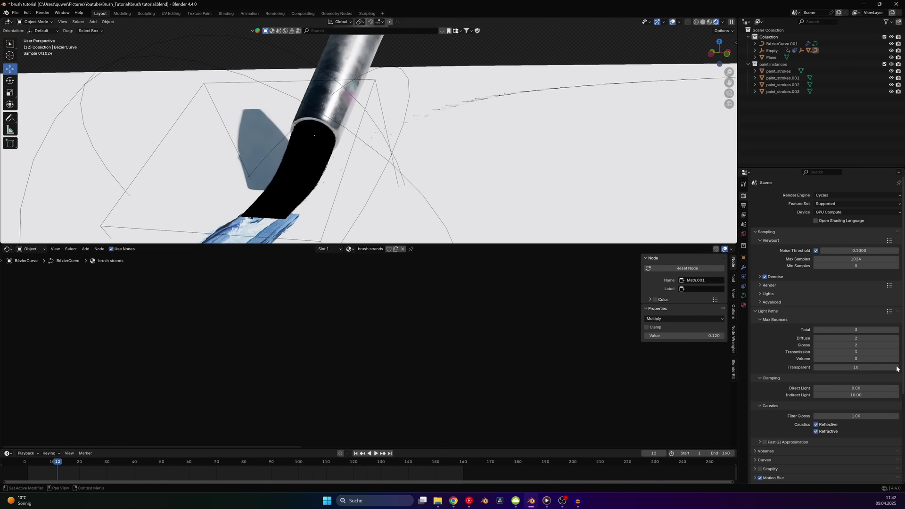
- Increase the maximum Transparent light bounces further, beyond 10
{"action": "left_click", "coordinate": [896, 367]}
{"action": "left_click", "coordinate": [896, 367]}
{"action": "left_click", "coordinate": [896, 367]}
{"action": "left_click", "coordinate": [896, 367]}
{"action": "left_click", "coordinate": [896, 367]}
{"action": "left_click", "coordinate": [896, 367]}
{"action": "left_click", "coordinate": [896, 367]}
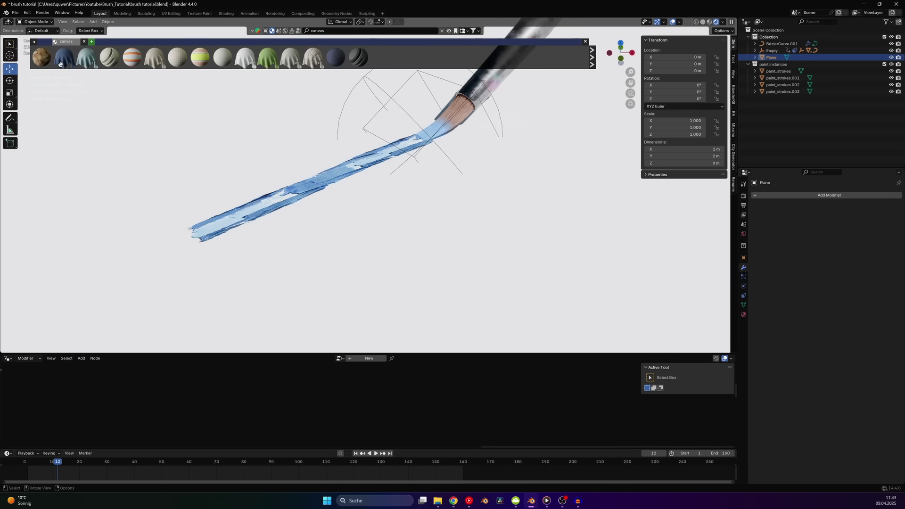
- Apply a canvas material from the BlenderKit search results to the ground plane
{"action": "left_click_drag", "start_coordinate": [109, 57], "coordinate": [512, 236]}
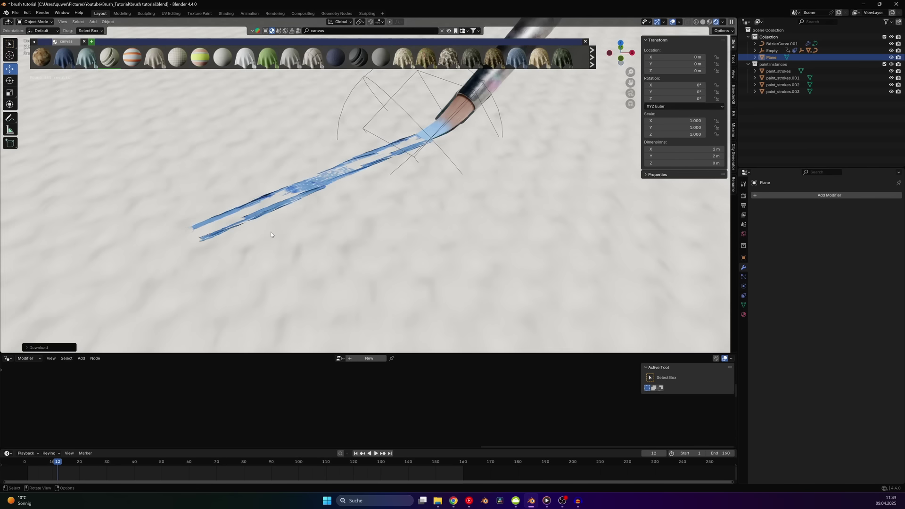
{"action": "scroll", "coordinate": [419, 200], "scroll_direction": "down", "scroll_amount": 6}
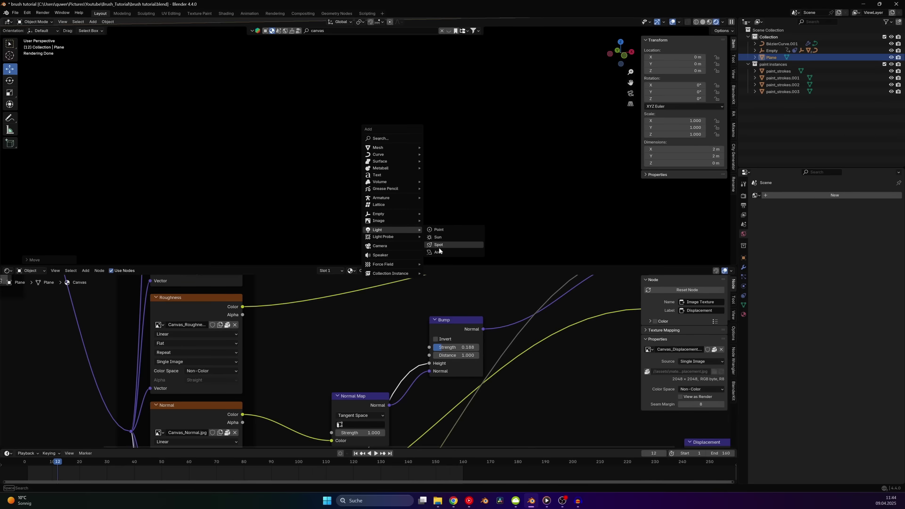
- Add an Area light at the brush tip and raise it along the Z axis
{"action": "left_click", "coordinate": [440, 252]}
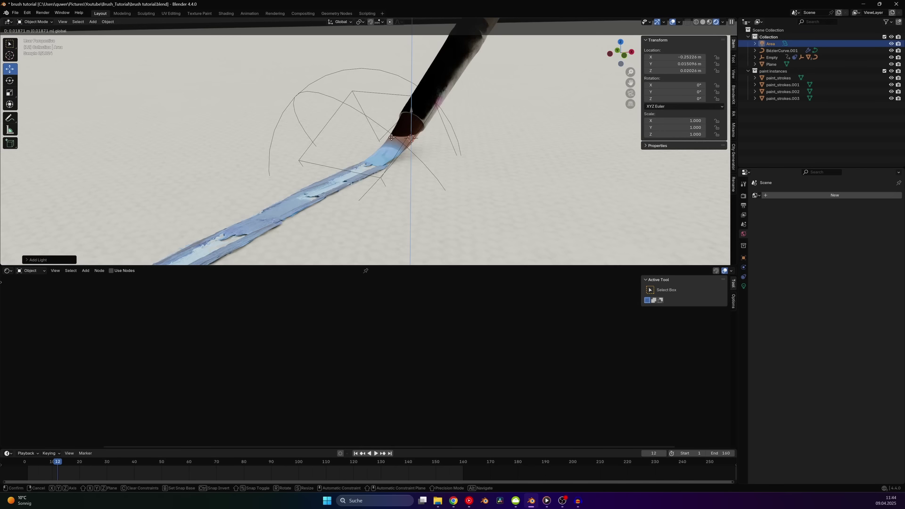
{"action": "left_click_drag", "start_coordinate": [410, 120], "coordinate": [410, 102]}
{"action": "scroll", "coordinate": [463, 153], "scroll_direction": "down", "scroll_amount": 5}
{"action": "scroll", "coordinate": [463, 153], "scroll_direction": "down", "scroll_amount": 3}
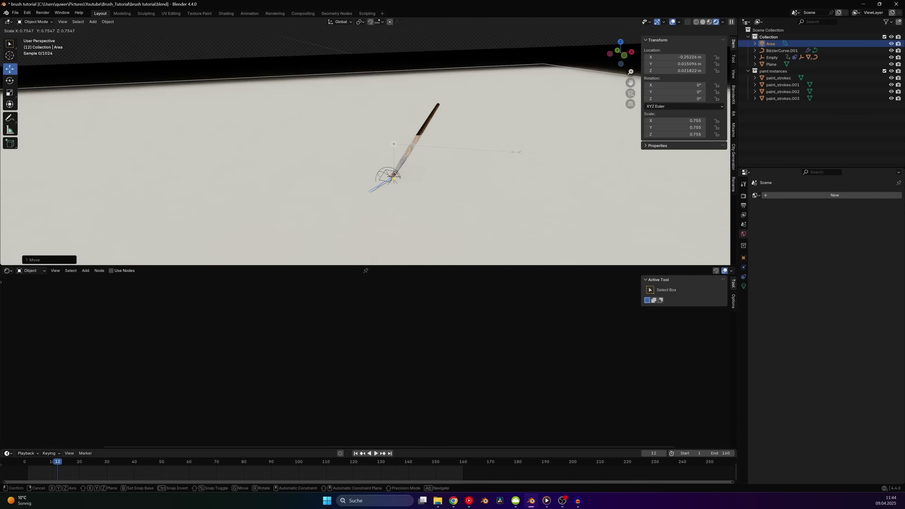
- Scale the area light down to about 0.083 and move it along the Y axis, away from the brush
{"action": "key", "text": "s"}
{"action": "left_click", "coordinate": [407, 150]}
{"action": "middle_click_drag", "start_coordinate": [409, 150], "coordinate": [464, 183]}
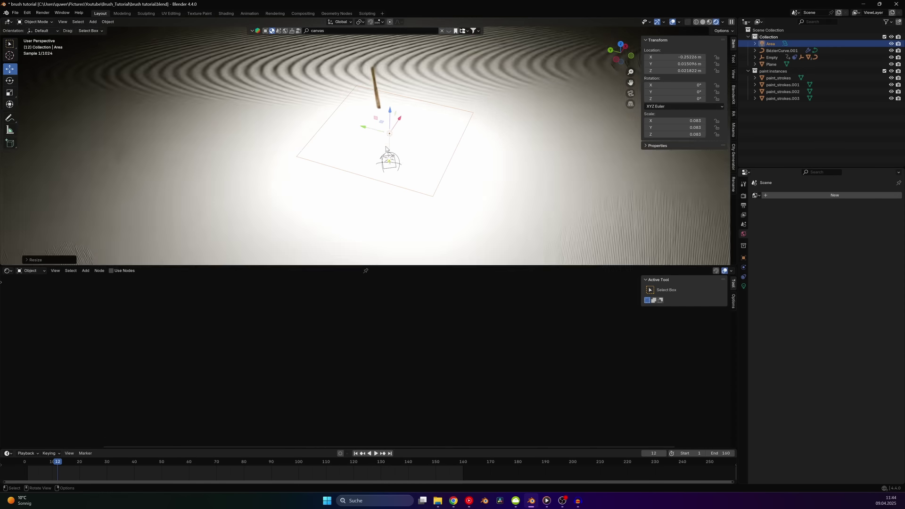
{"action": "left_click_drag", "start_coordinate": [365, 127], "coordinate": [266, 101]}
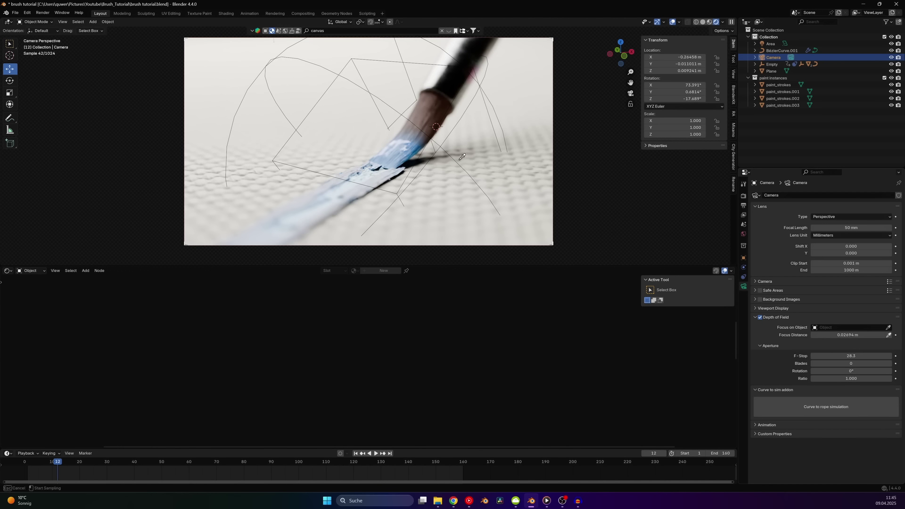
- Sample the camera's depth of field focus distance on the paint stroke near the bristle tips
{"action": "left_click", "coordinate": [386, 159]}
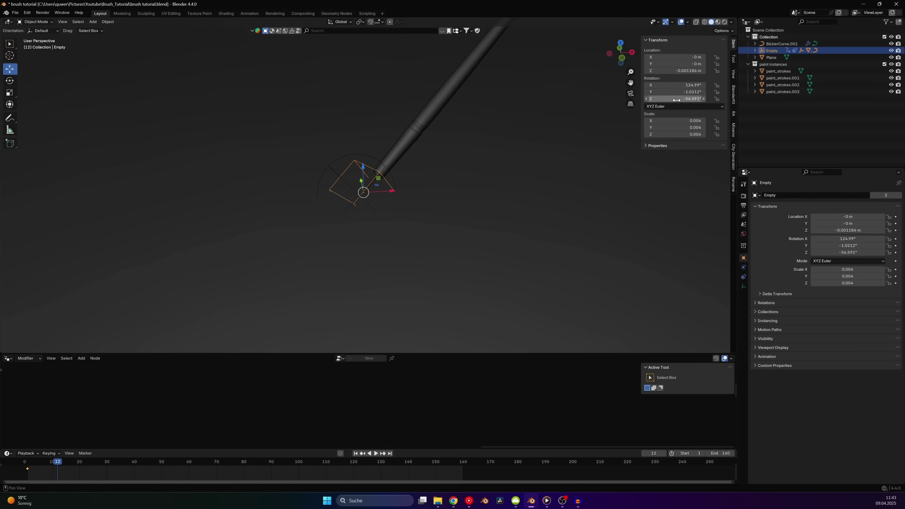
- Adjust the Z rotation of the Empty that holds the brush
{"action": "left_click_drag", "start_coordinate": [679, 98], "coordinate": [702, 98]}
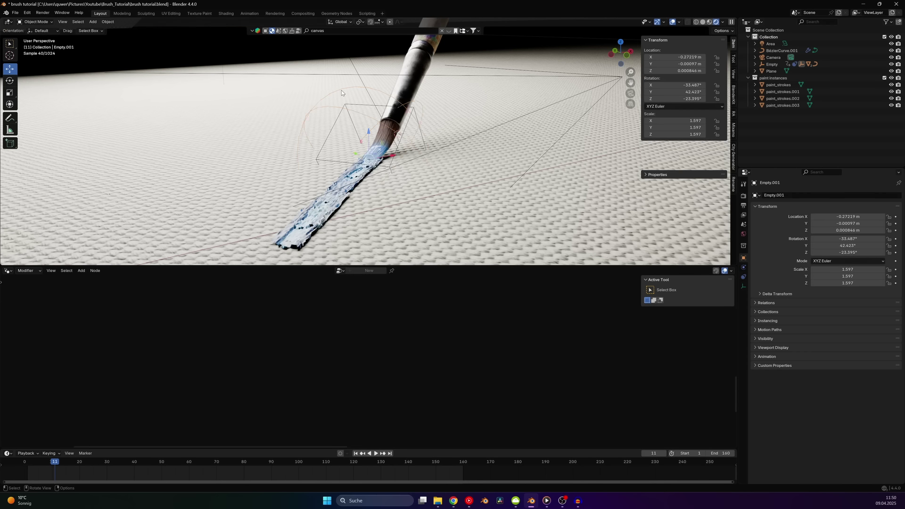
- Reposition the hook control Empty.001 around the brush tip to adjust how the bristles bend
{"action": "left_click", "coordinate": [341, 90]}
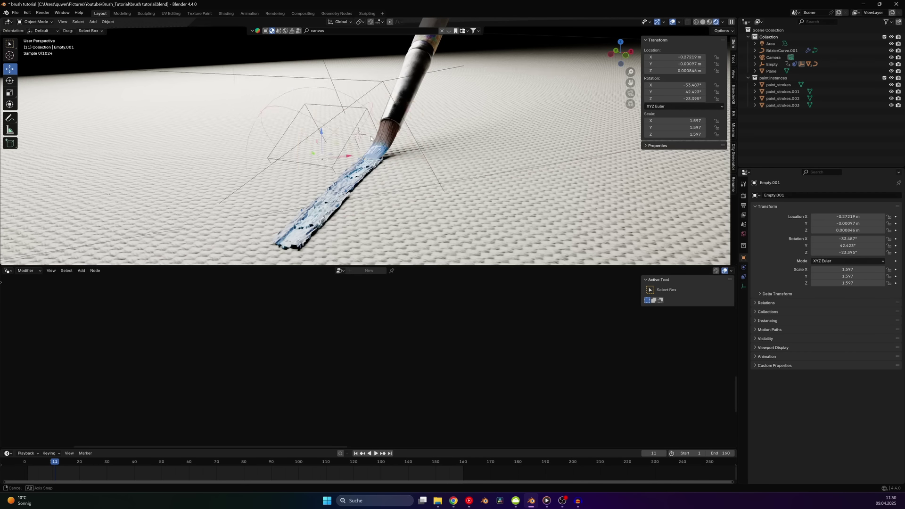
{"action": "scroll", "coordinate": [310, 158], "scroll_direction": "up", "scroll_amount": 4}
{"action": "middle_click_drag", "start_coordinate": [252, 173], "coordinate": [306, 166], "text": "shift"}
{"action": "key", "text": "g"}
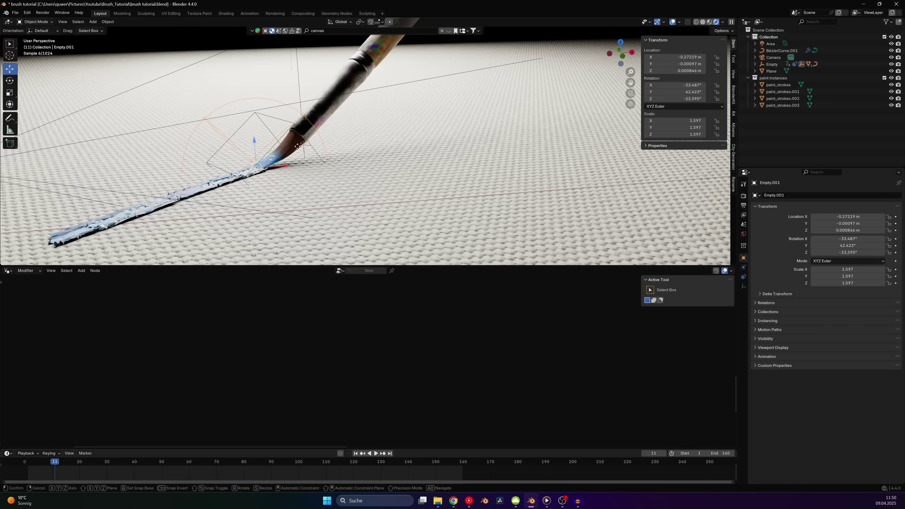
{"action": "left_click", "coordinate": [297, 162]}
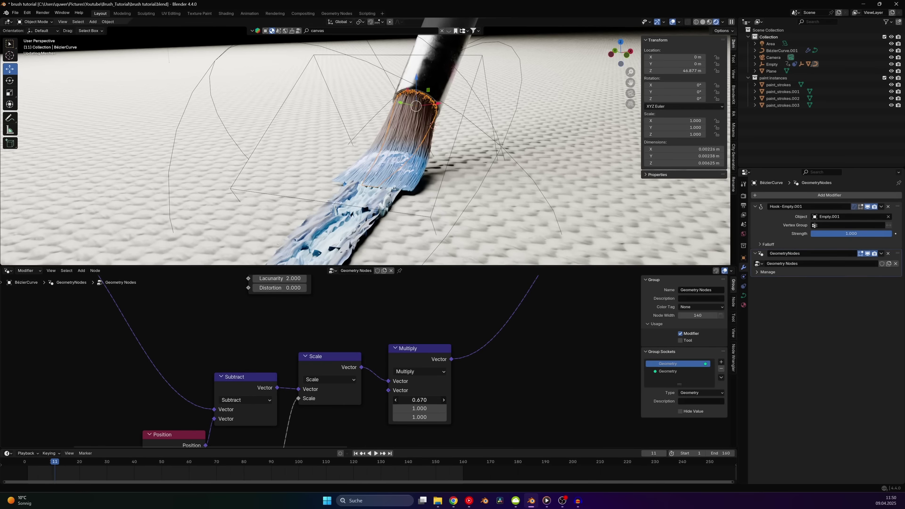
- Lower the X value of the Multiply vector node in the bristles' Geometry Nodes tree
{"action": "left_click_drag", "start_coordinate": [419, 400], "coordinate": [401, 399]}
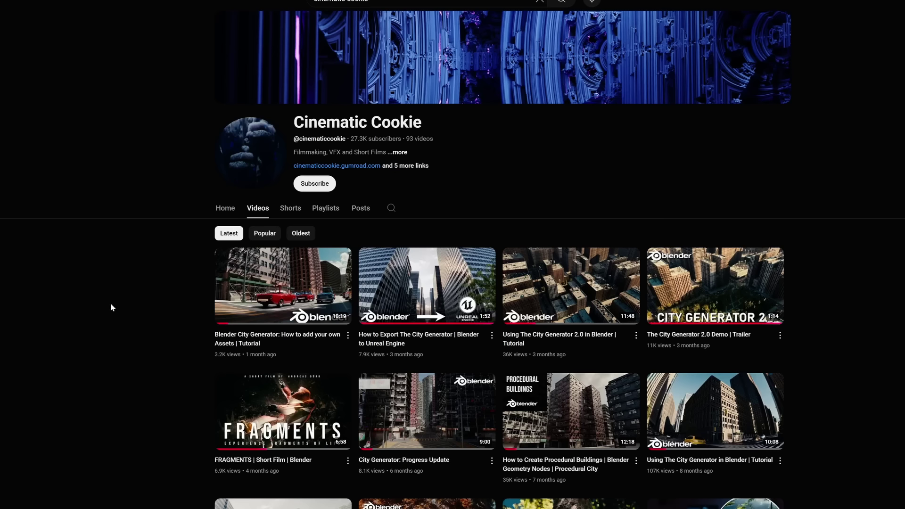
{"action": "scroll", "coordinate": [110, 306], "scroll_direction": "down", "scroll_amount": 2}
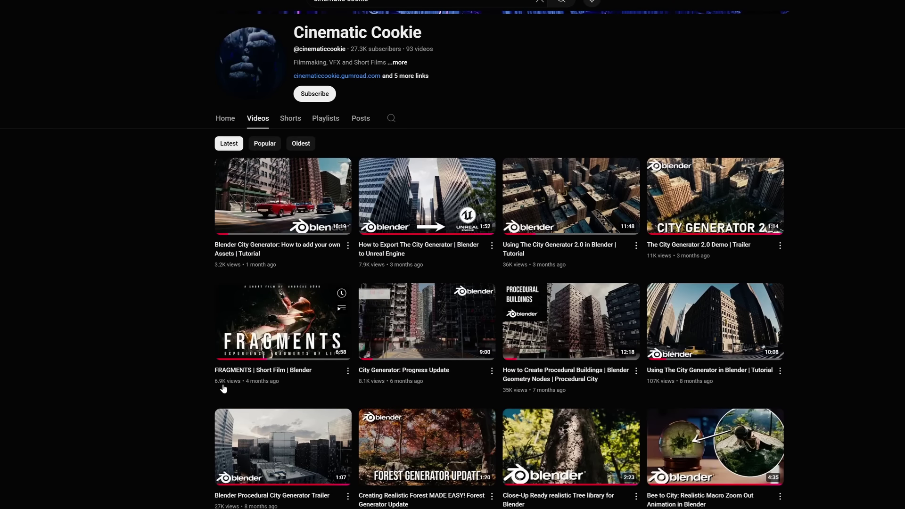